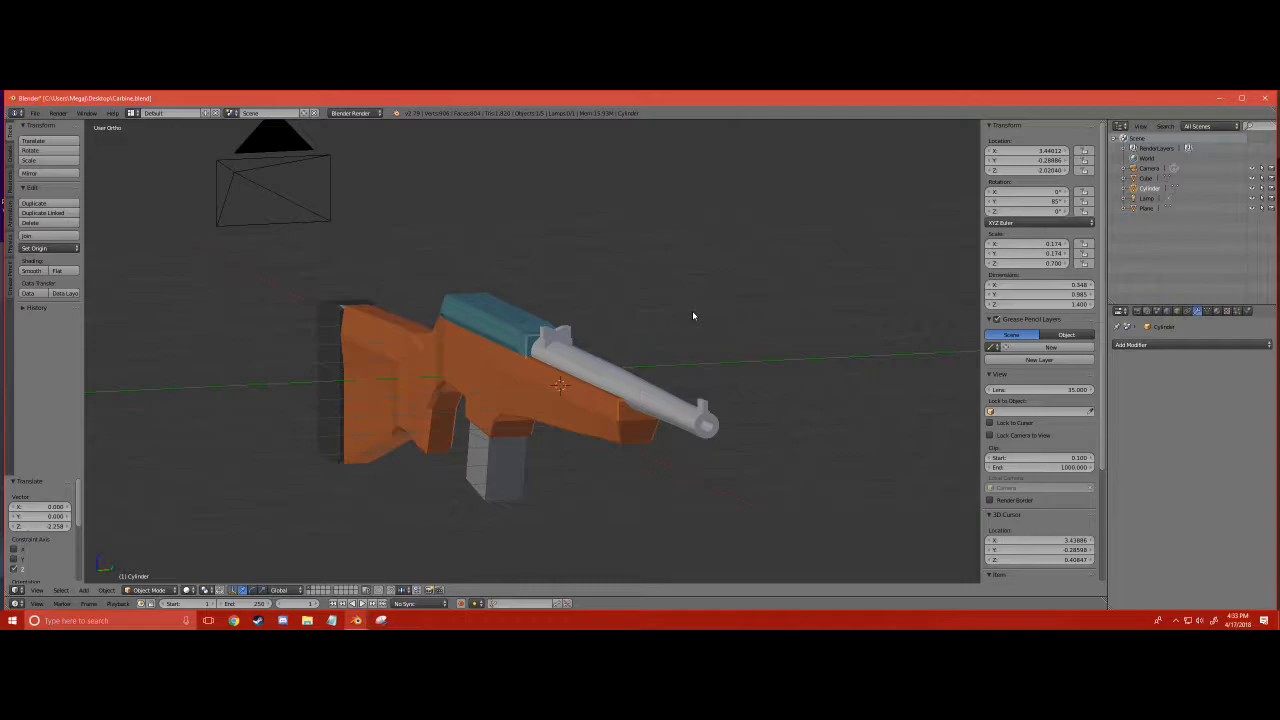
- Examine the carbine model and the pair of cylinders below it from several sides
scroll(644, 326, "down", 3)
middle_click_drag(642, 325, 606, 317)
scroll(552, 411, "up", 3)
scroll(552, 411, "down", 5, "shift")
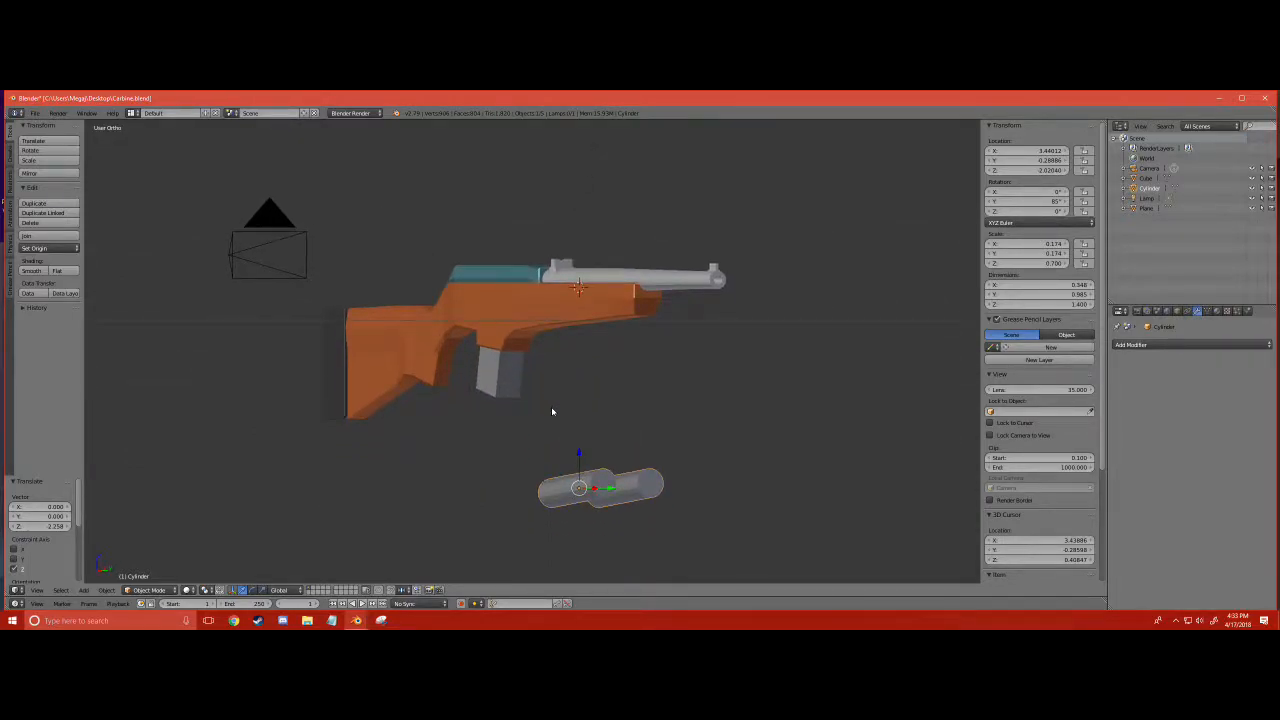
scroll(552, 411, "up", 3)
scroll(552, 411, "down", 5, "ctrl")
scroll(552, 411, "down", 10, "shift")
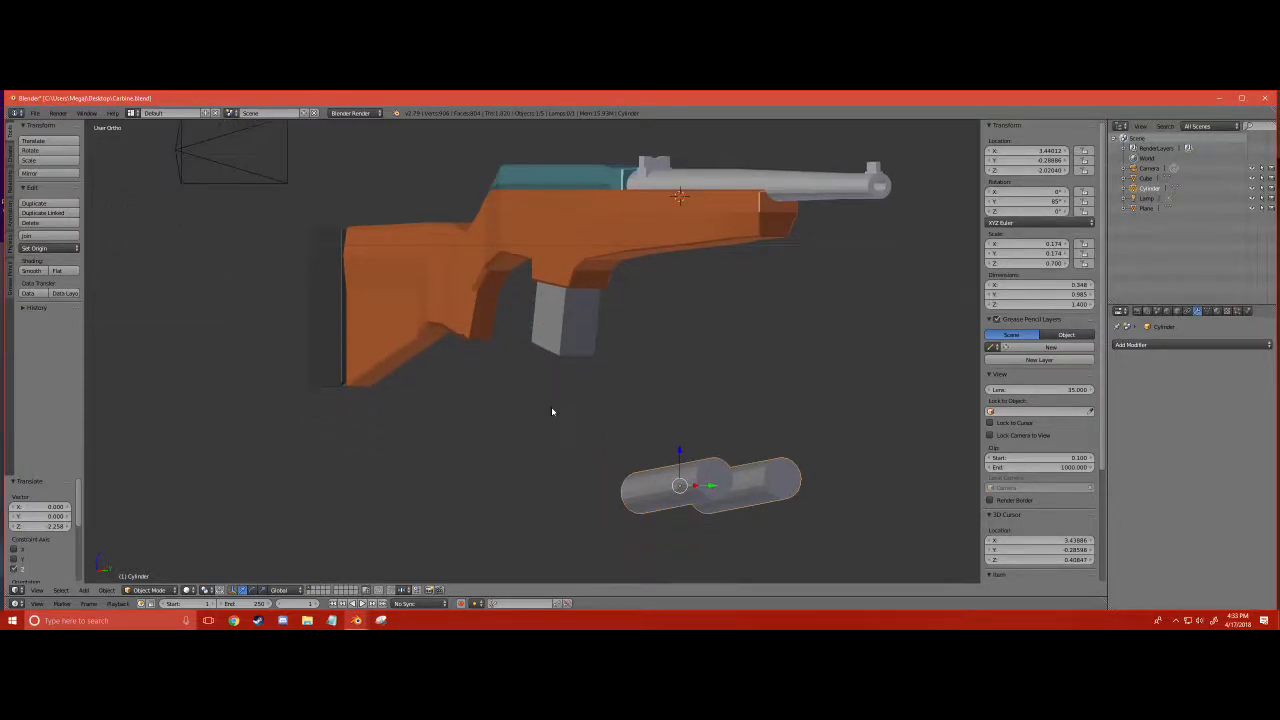
middle_click_drag(651, 404, 606, 422)
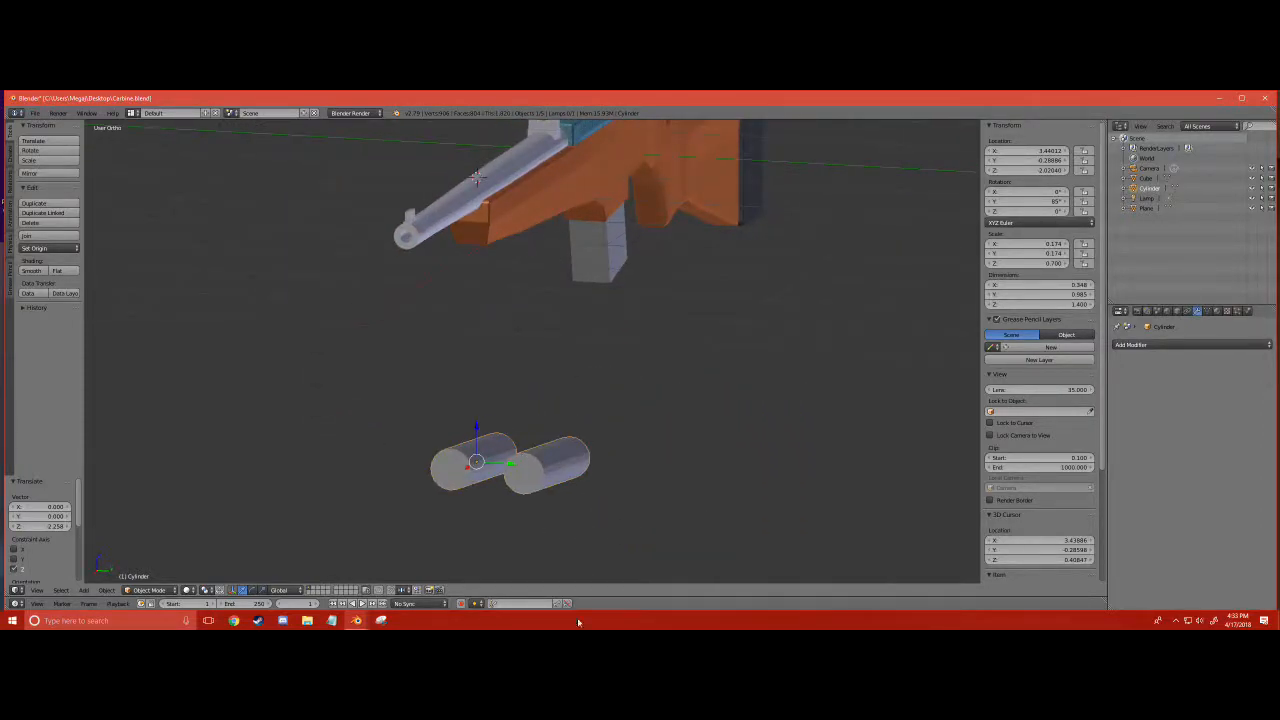
- Move the cylinder pair up along Z by about 2.256 so it overlaps both sides of the fore-end
left_click(91, 590)
middle_click_drag(371, 537, 656, 448)
scroll(656, 448, "down", 2)
left_click_drag(689, 381, 669, 196)
middle_click_drag(728, 183, 528, 250)
scroll(528, 250, "up", 3)
scroll(560, 165, "down", 4)
- Inspect how the two cylinders intersect the sides of the wooden fore-end
right_click(563, 205)
left_click(563, 205)
right_click(582, 258)
left_click(582, 258)
middle_click_drag(582, 258, 740, 281)
middle_click_drag(778, 224, 517, 289, "shift")
scroll(511, 289, "up", 5)
middle_click_drag(592, 275, 587, 351, "shift")
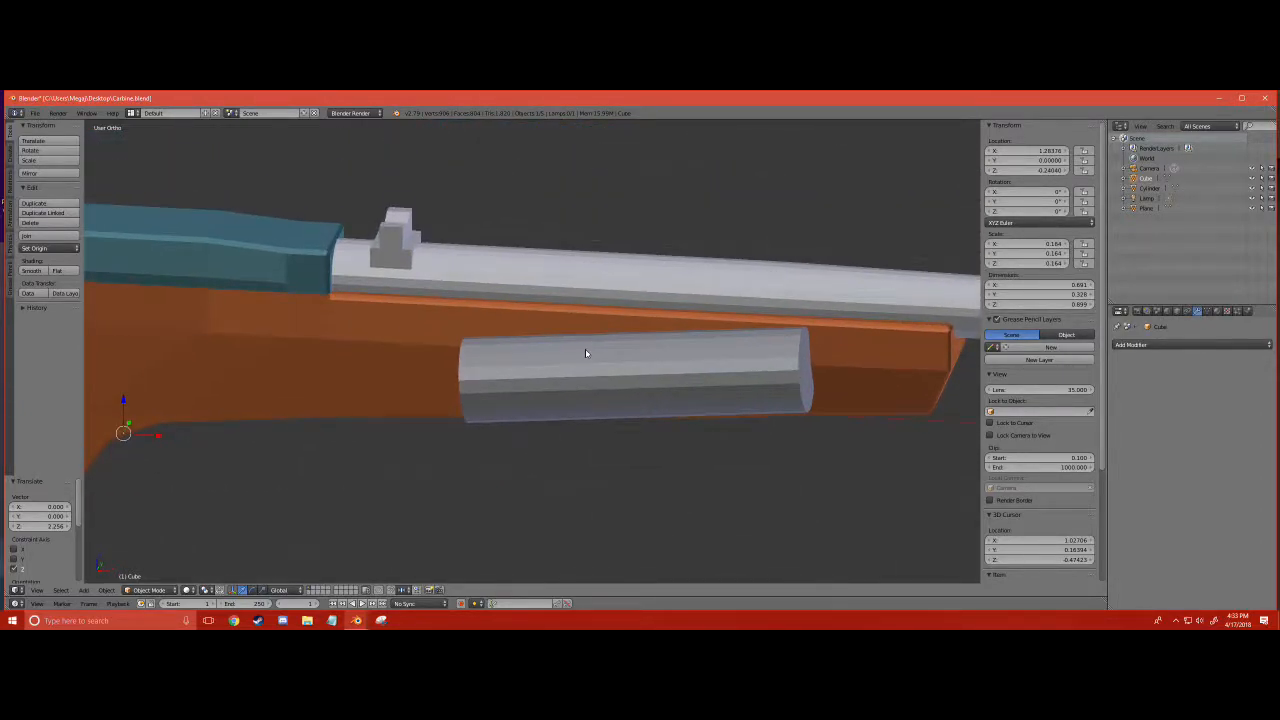
left_click(587, 351)
right_click(587, 351)
key("g")
right_click(733, 349)
middle_click_drag(735, 349, 666, 349)
left_click(567, 382)
right_click(567, 382)
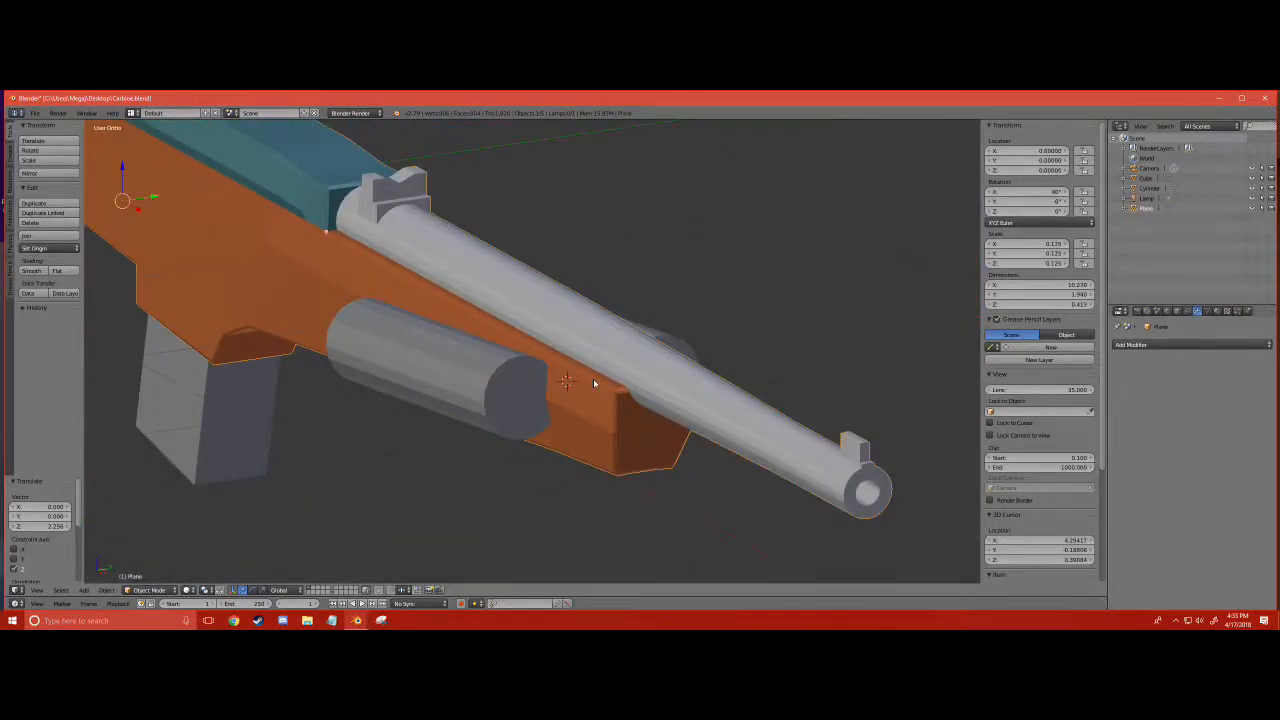
left_click(538, 388)
right_click(538, 388)
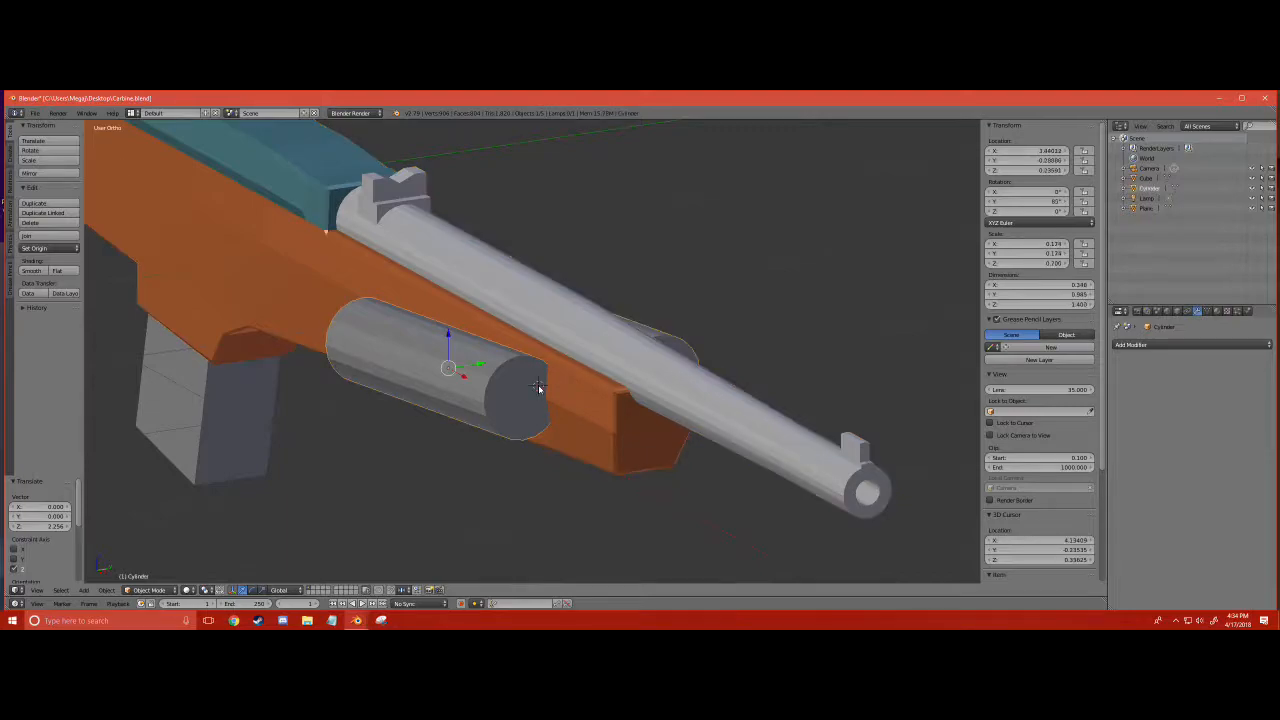
- Add a Boolean modifier to the gun body with the Cylinder object as its operand
left_click(605, 386)
right_click(605, 386)
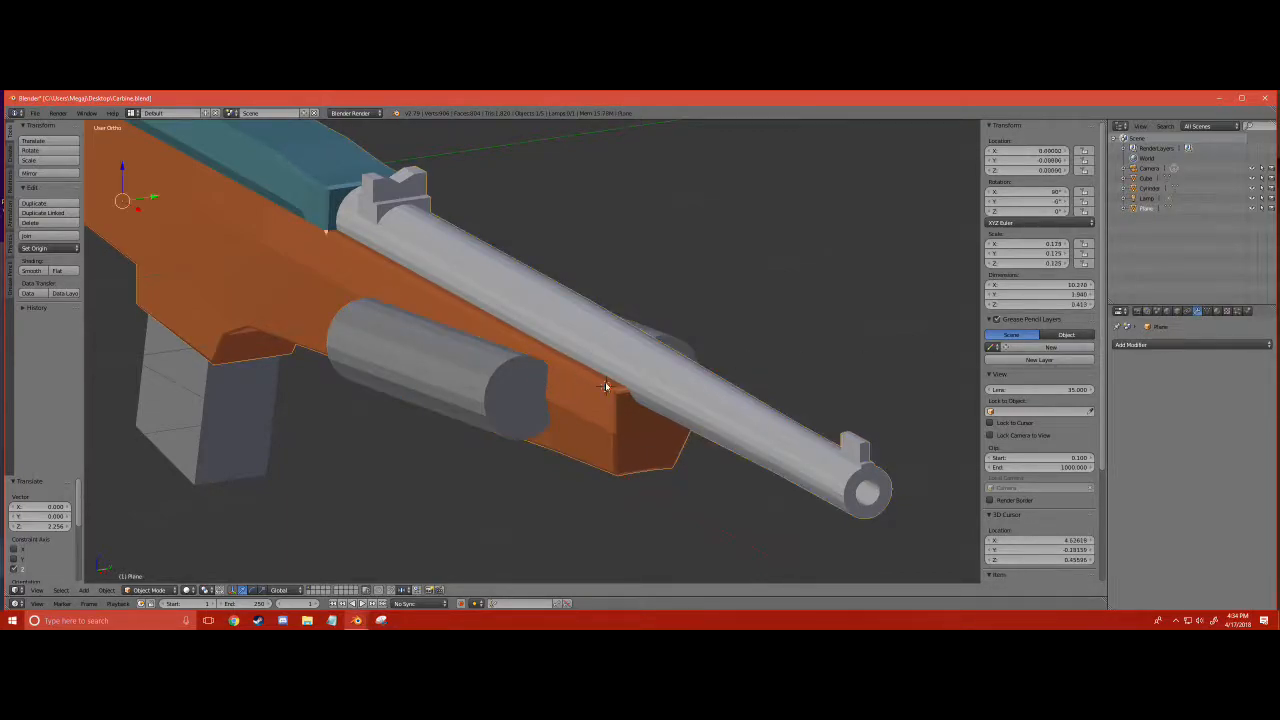
left_click(1236, 345)
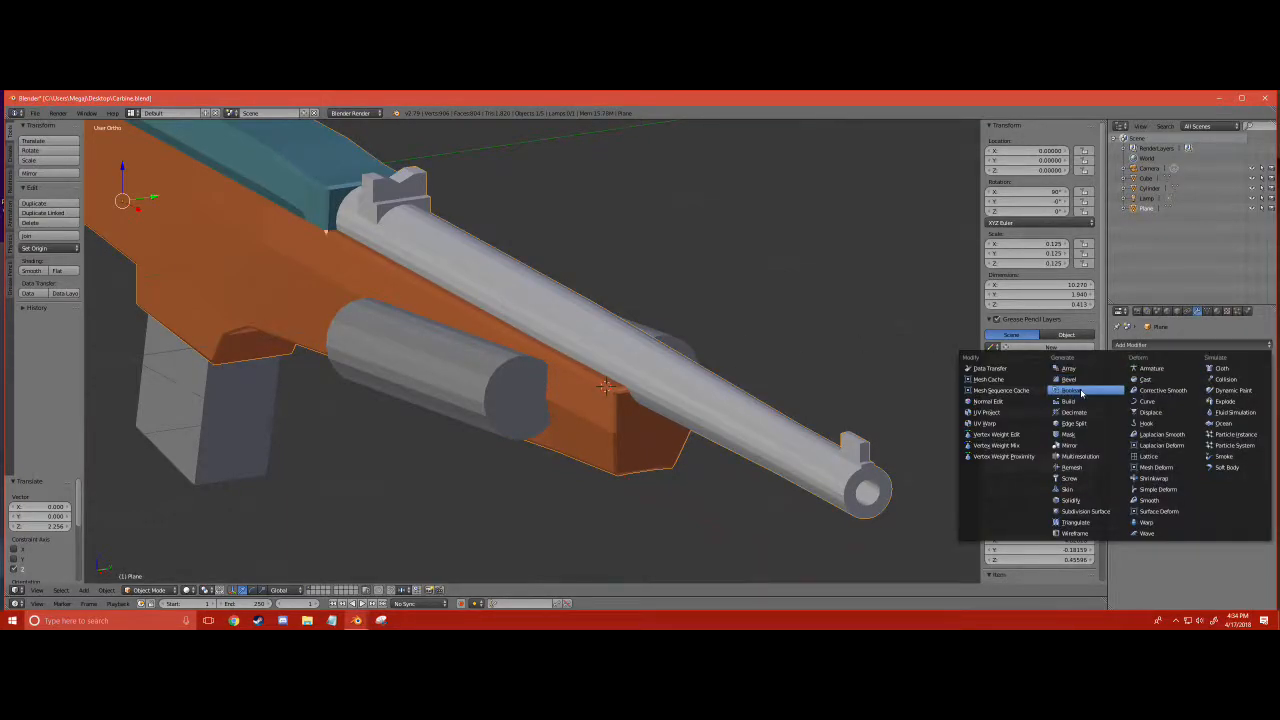
left_click(1081, 393)
left_click(1235, 400)
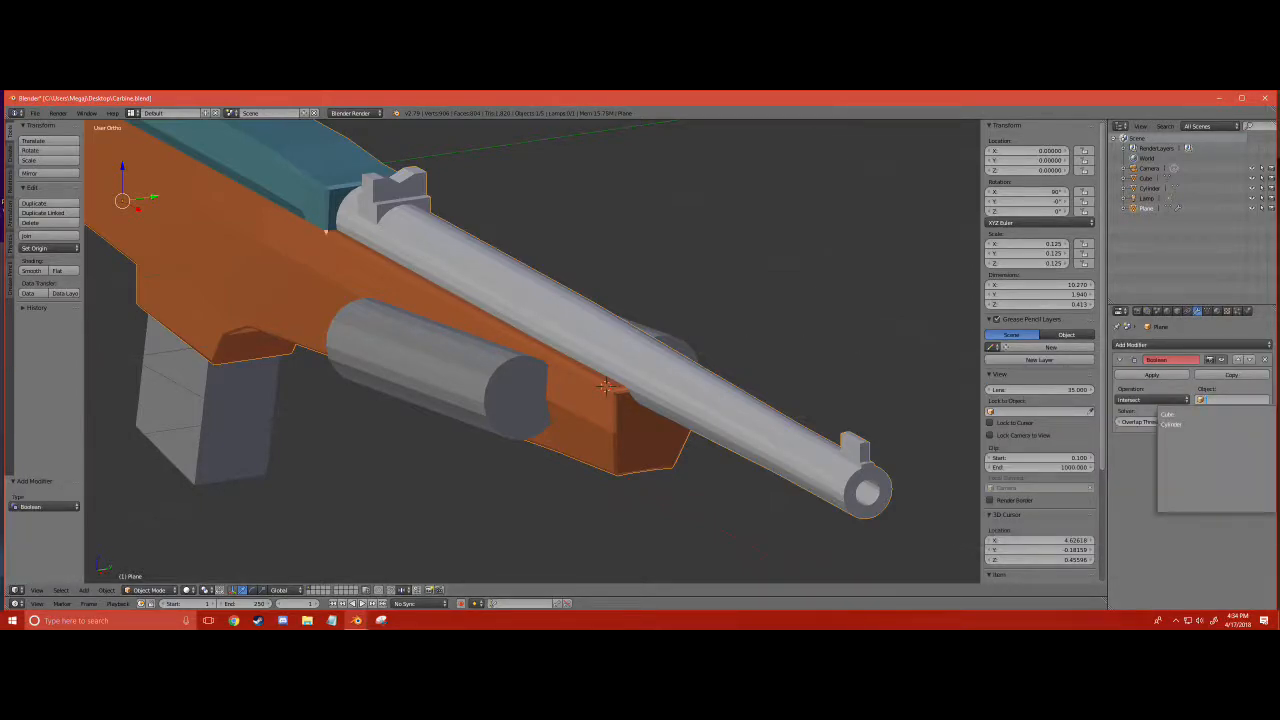
left_click(1170, 424)
- Set the Boolean operation to Difference and apply the modifier to the gun body
middle_click_drag(700, 375, 623, 343)
scroll(397, 331, "up", 3)
scroll(357, 350, "down", 4)
middle_click_drag(705, 332, 800, 330)
scroll(783, 317, "up", 1)
left_click(1152, 399)
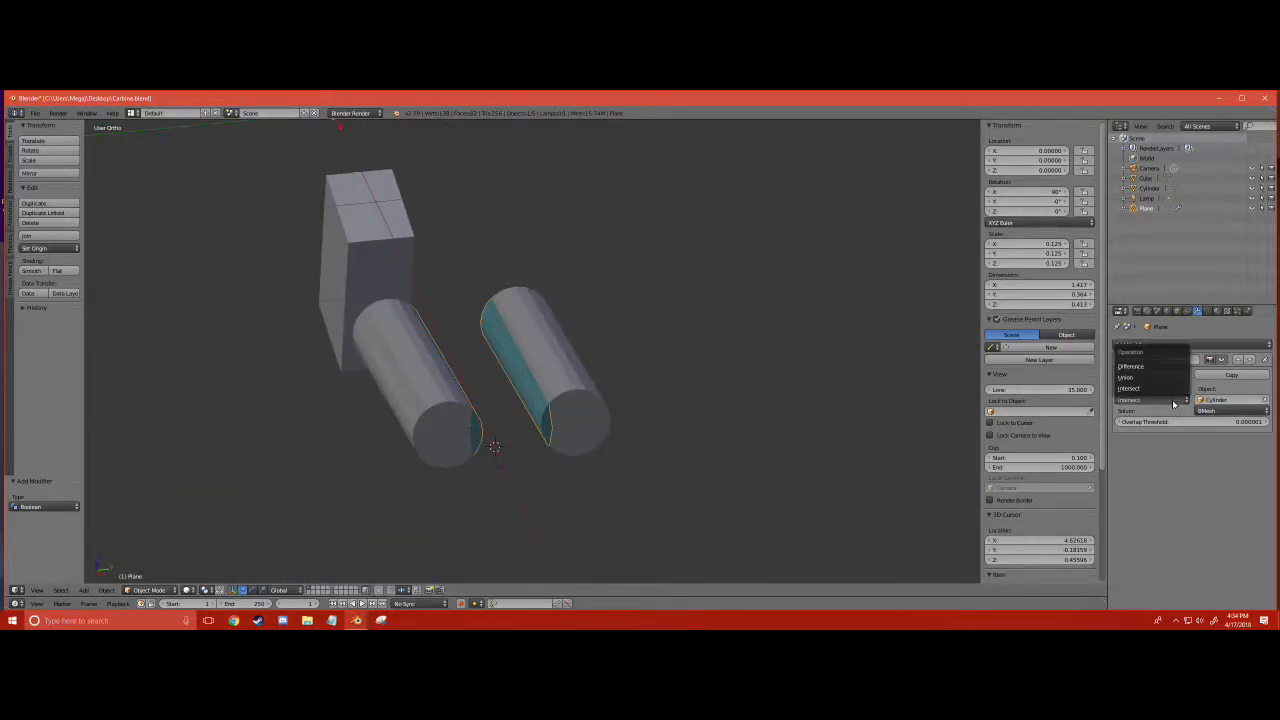
left_click(1164, 369)
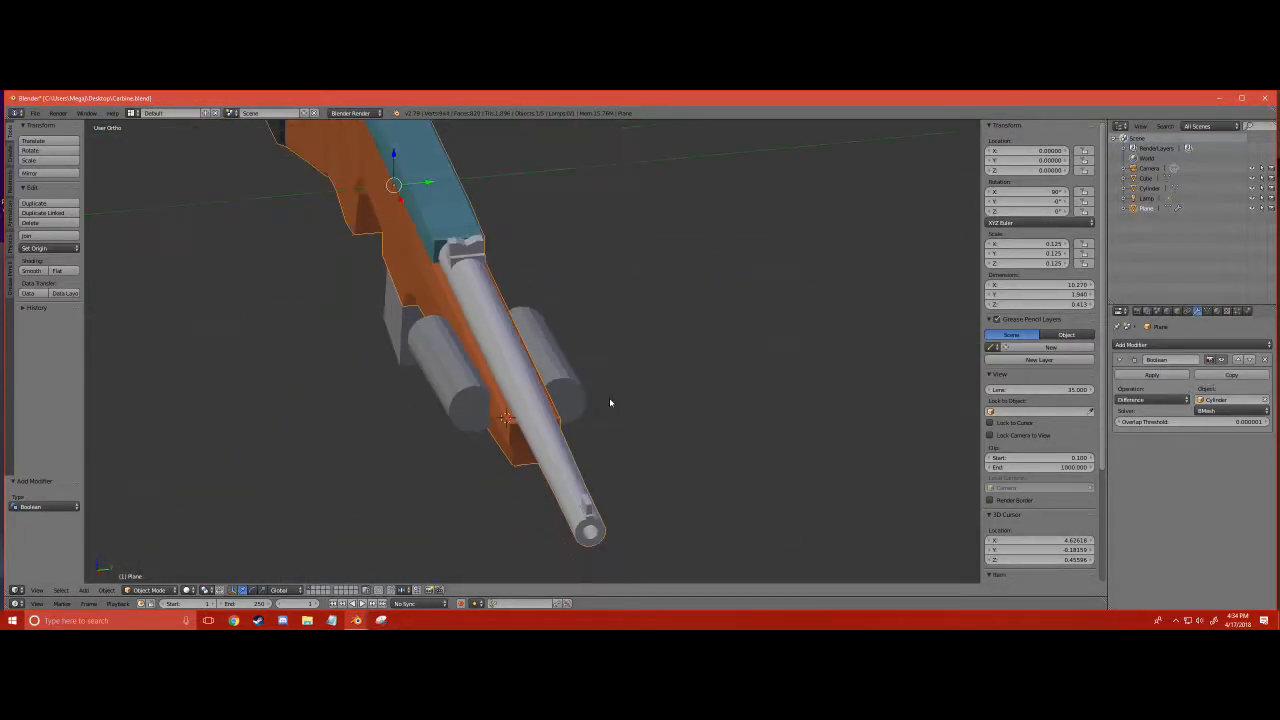
left_click(1134, 376)
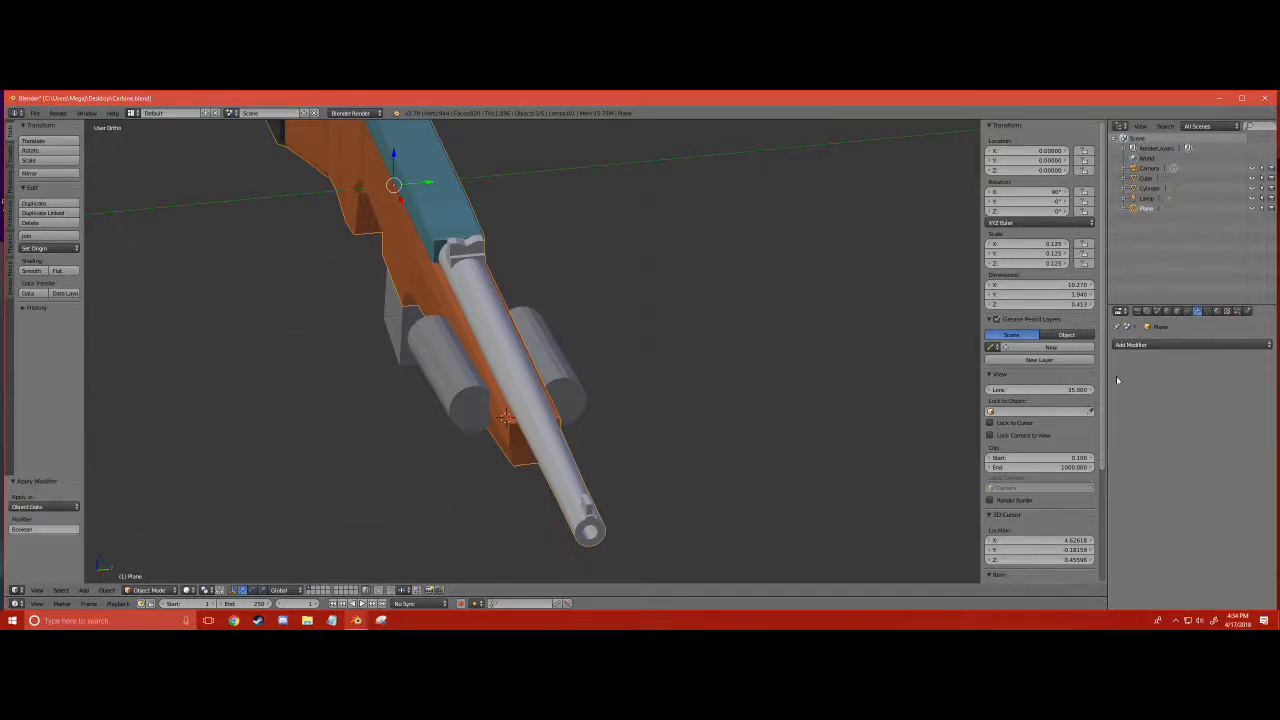
- Move the cylinder pair down along Z, clear of the fore-end, and delete it
left_click(470, 385)
left_click_drag(457, 344, 461, 417)
middle_click_drag(505, 369, 403, 329)
scroll(453, 358, "up", 2)
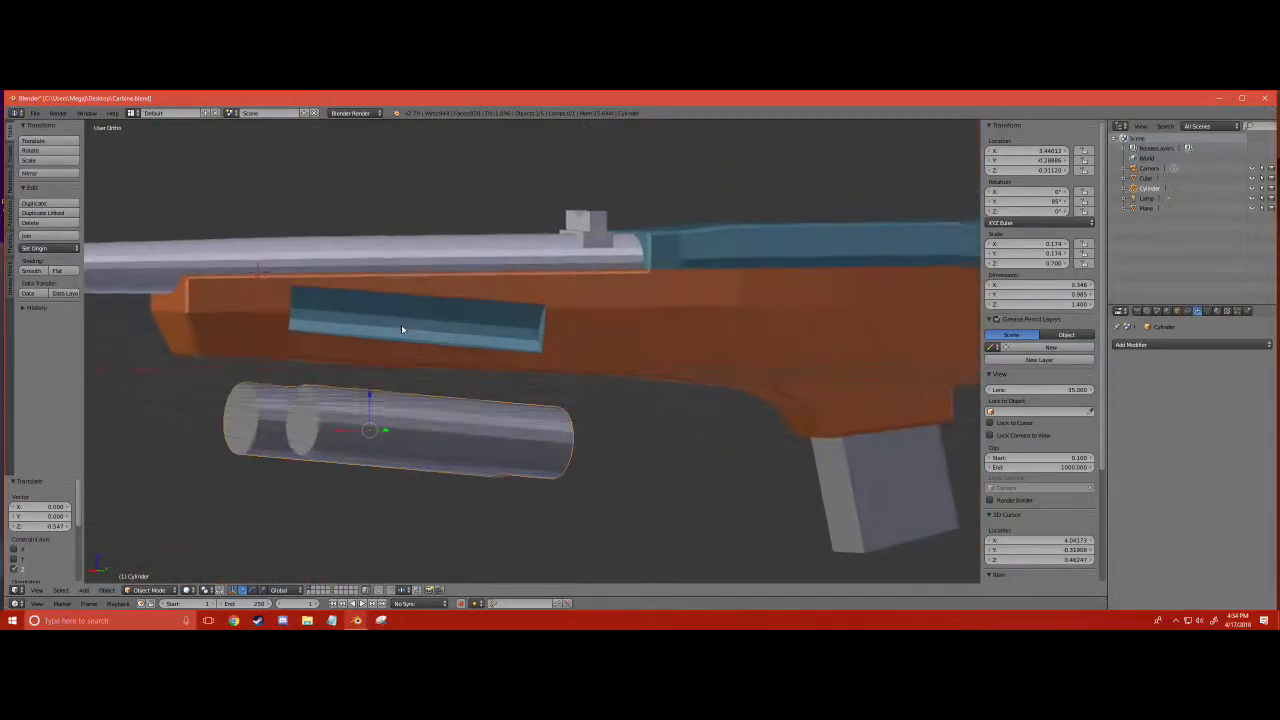
key("x")
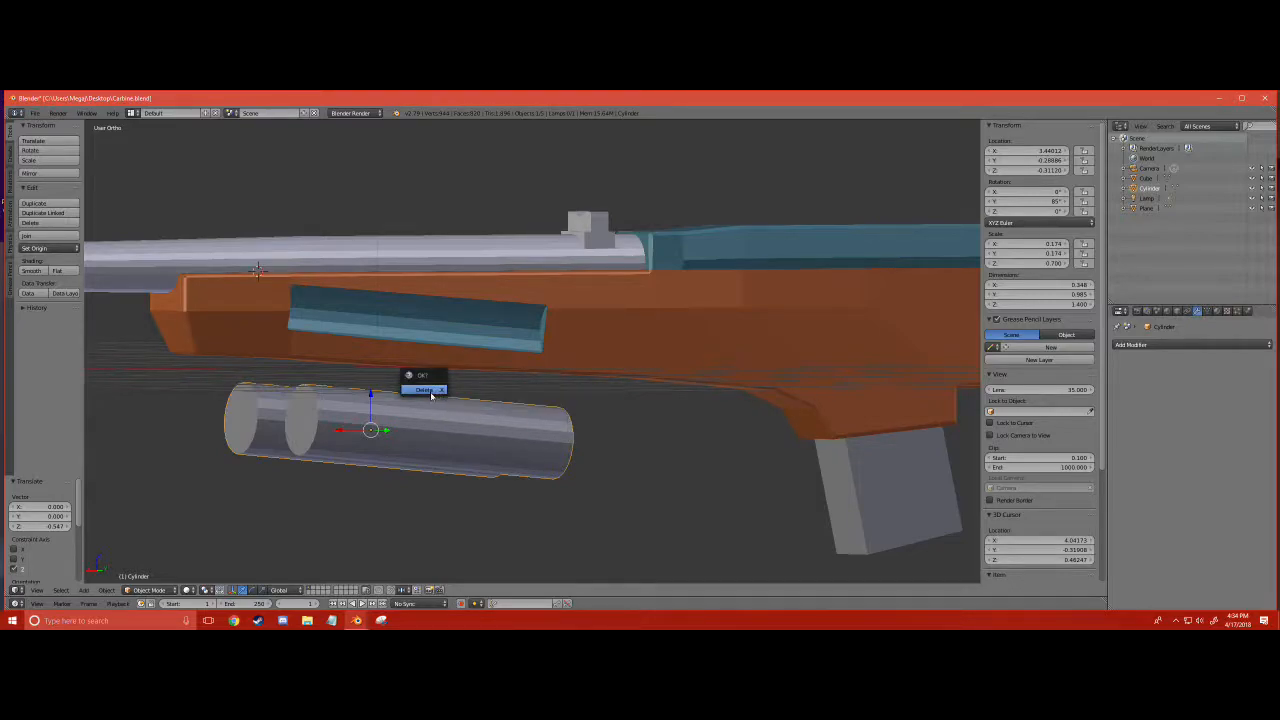
left_click(438, 394)
- Put the gun body into Edit Mode with face selection
right_click(431, 335)
left_click(150, 590)
left_click(155, 562)
scroll(532, 351, "down", 1)
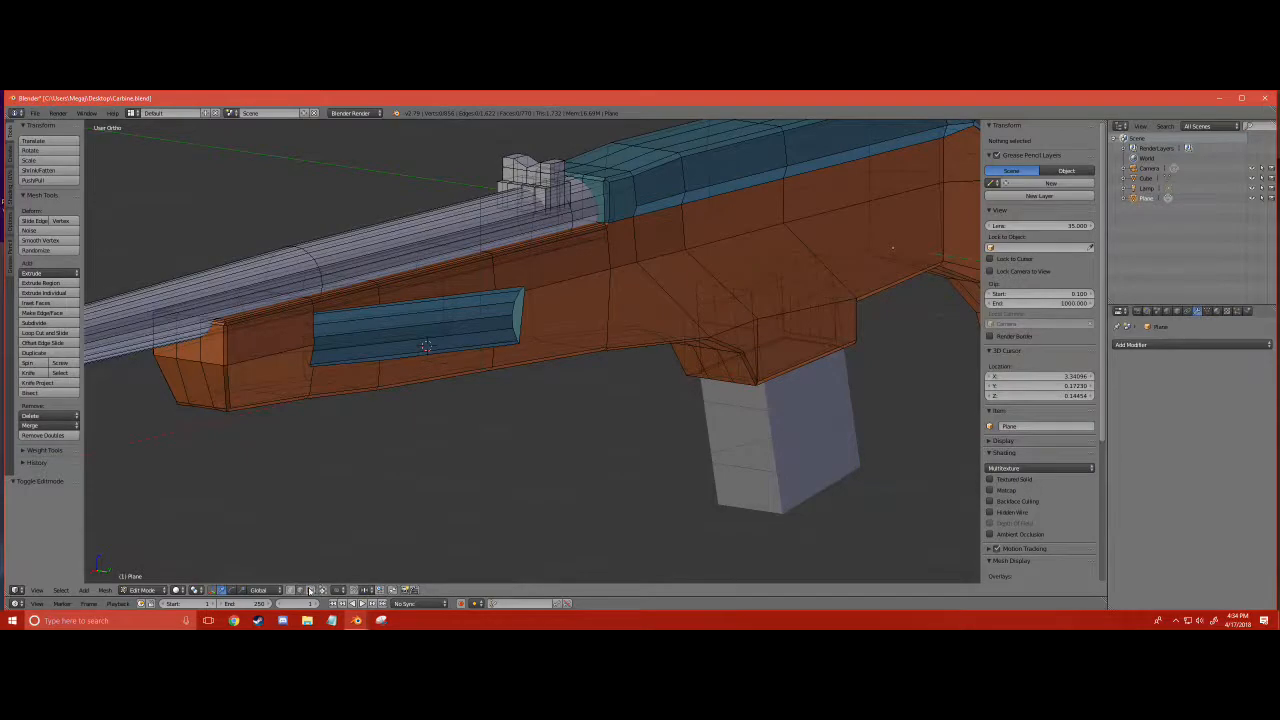
- Select all faces inside the cut grooves on both sides of the fore-end
right_click(518, 317)
middle_click_drag(518, 317, 446, 288)
middle_click_drag(448, 342, 466, 337)
key("b")
left_click_drag(459, 353, 377, 281)
middle_click_drag(436, 339, 597, 343)
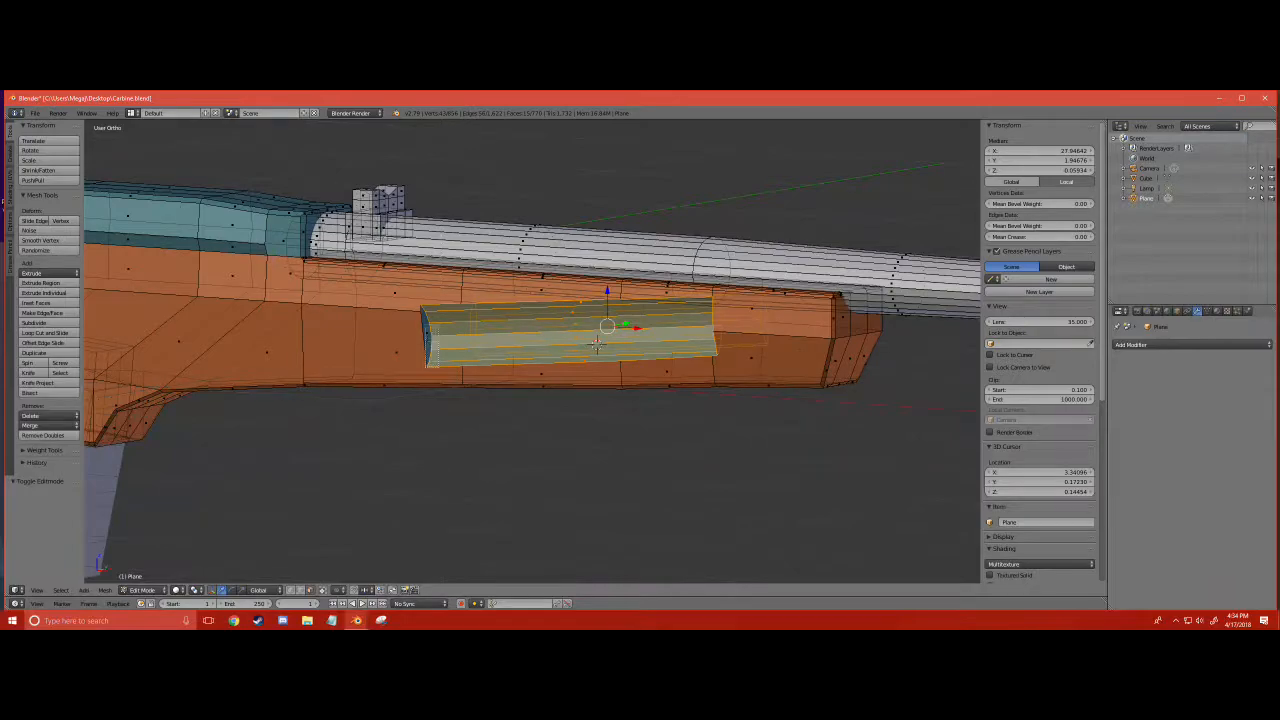
left_click_drag(438, 367, 439, 368)
middle_click_drag(441, 362, 1005, 310)
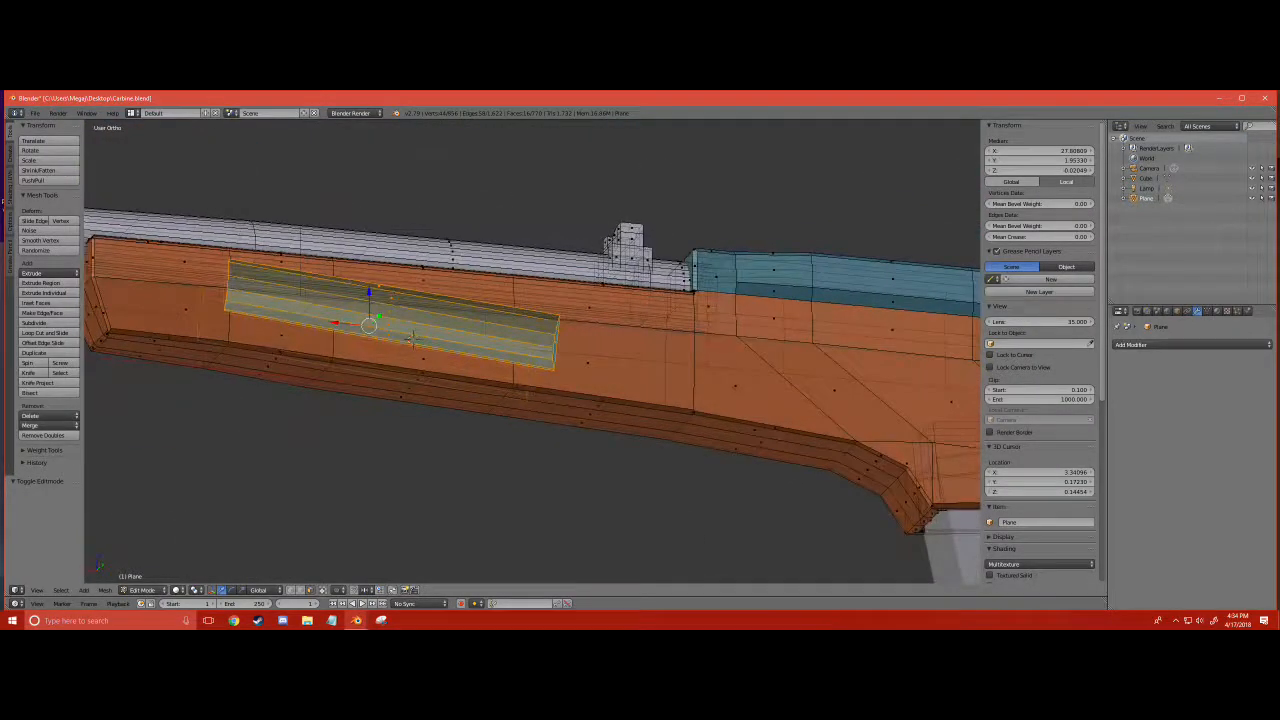
middle_click_drag(860, 350, 920, 362)
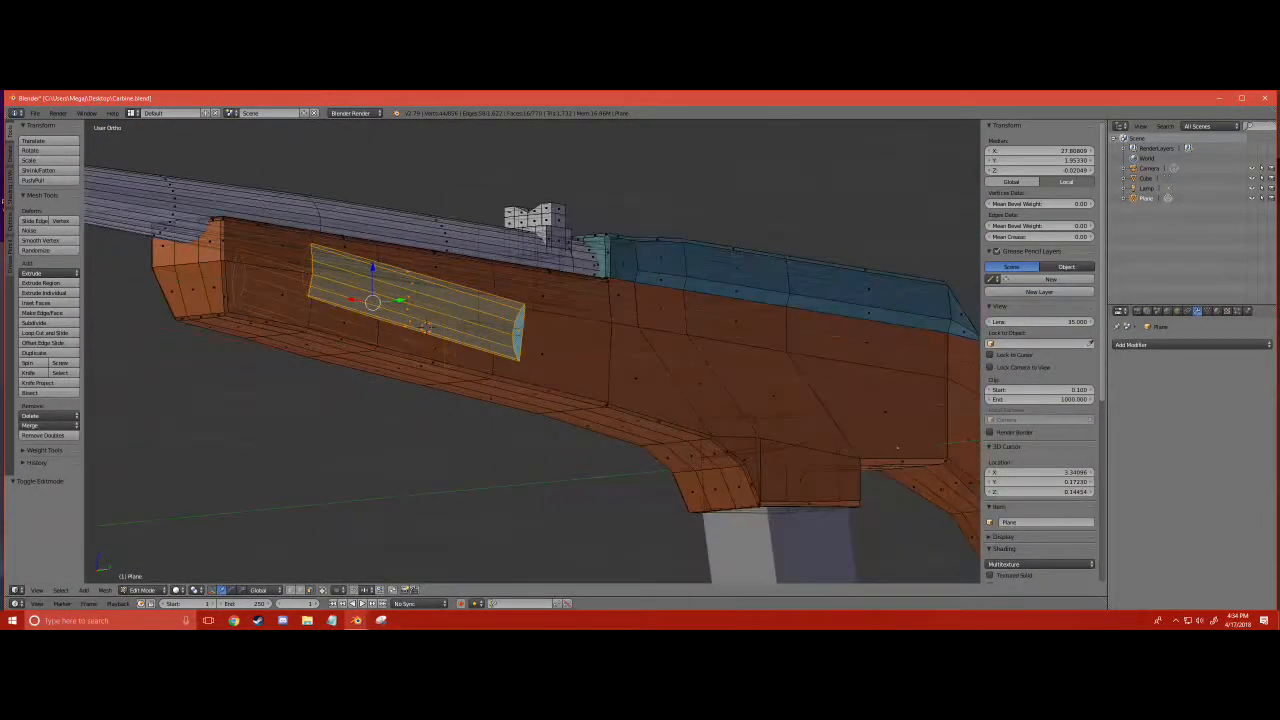
- Assign the orange Material.002 to the selected groove faces and clear the selection
left_click(1217, 312)
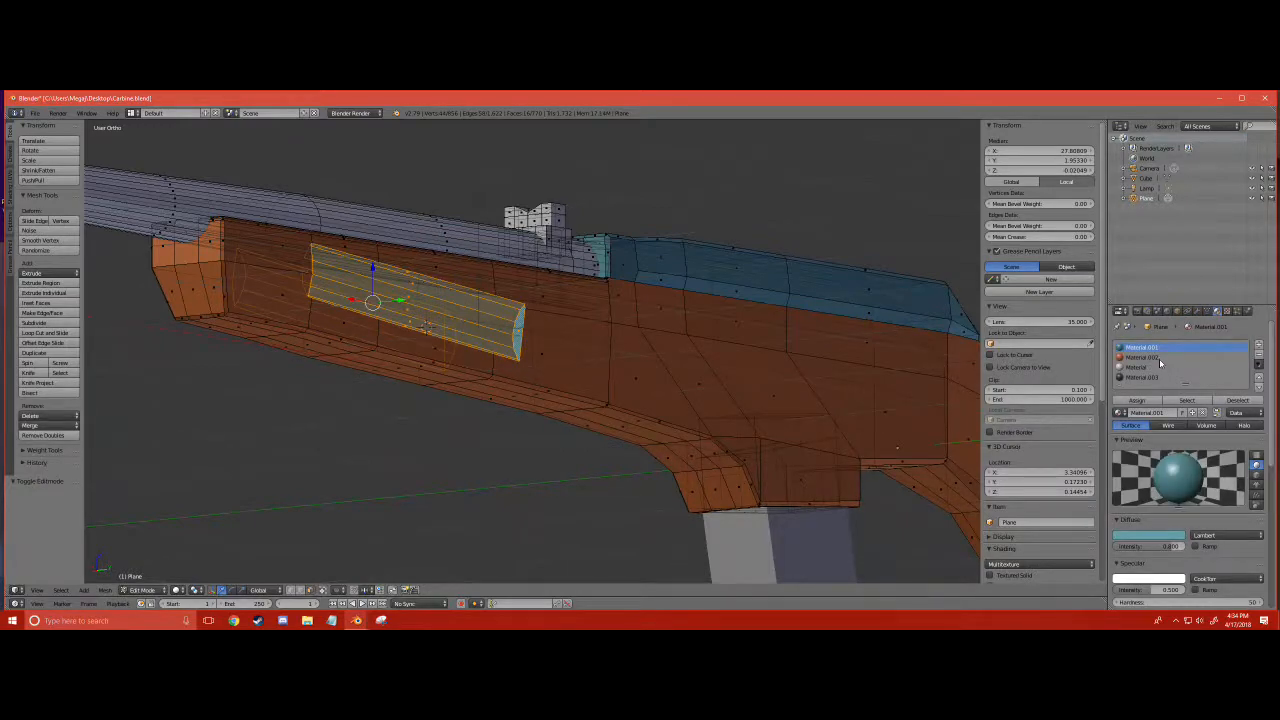
key("a")
scroll(860, 365, "down", 4)
middle_click_drag(860, 365, 560, 345)
scroll(560, 345, "up", 4)
scroll(532, 352, "up", 3)
middle_click_drag(480, 335, 643, 413, "shift")
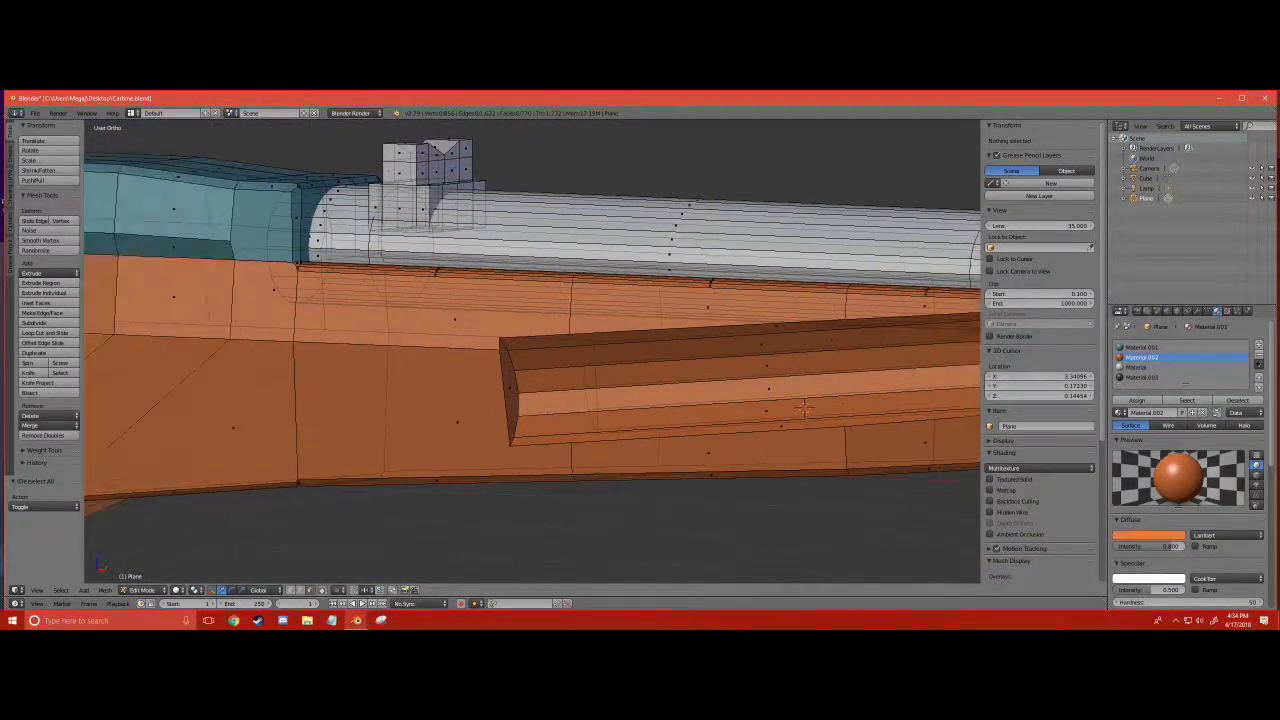
scroll(532, 352, "up", 4)
key("ctrl+r")
key("Escape")
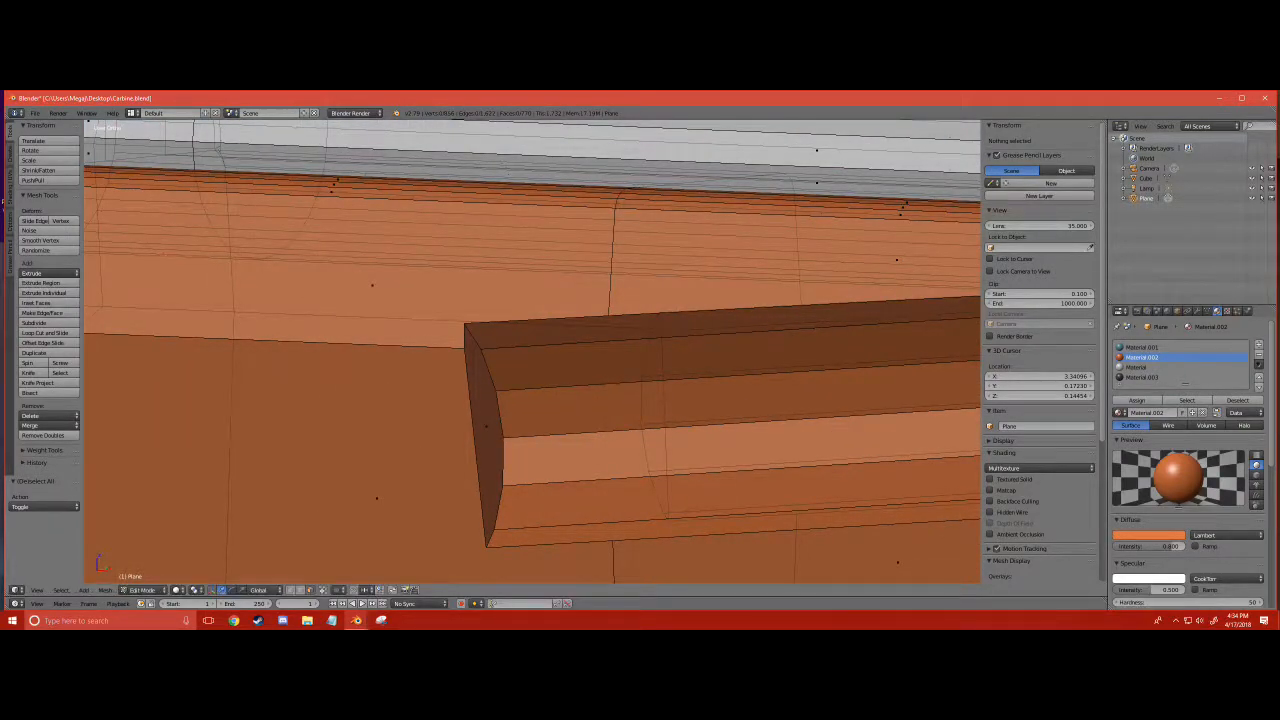
- Limit selection to visible geometry and move the rear end edges of both side grooves backward, giving the grooves sloped rear ends
left_click(327, 590)
scroll(532, 400, "down", 9)
middle_click_drag(620, 380, 490, 338)
scroll(532, 352, "up", 8)
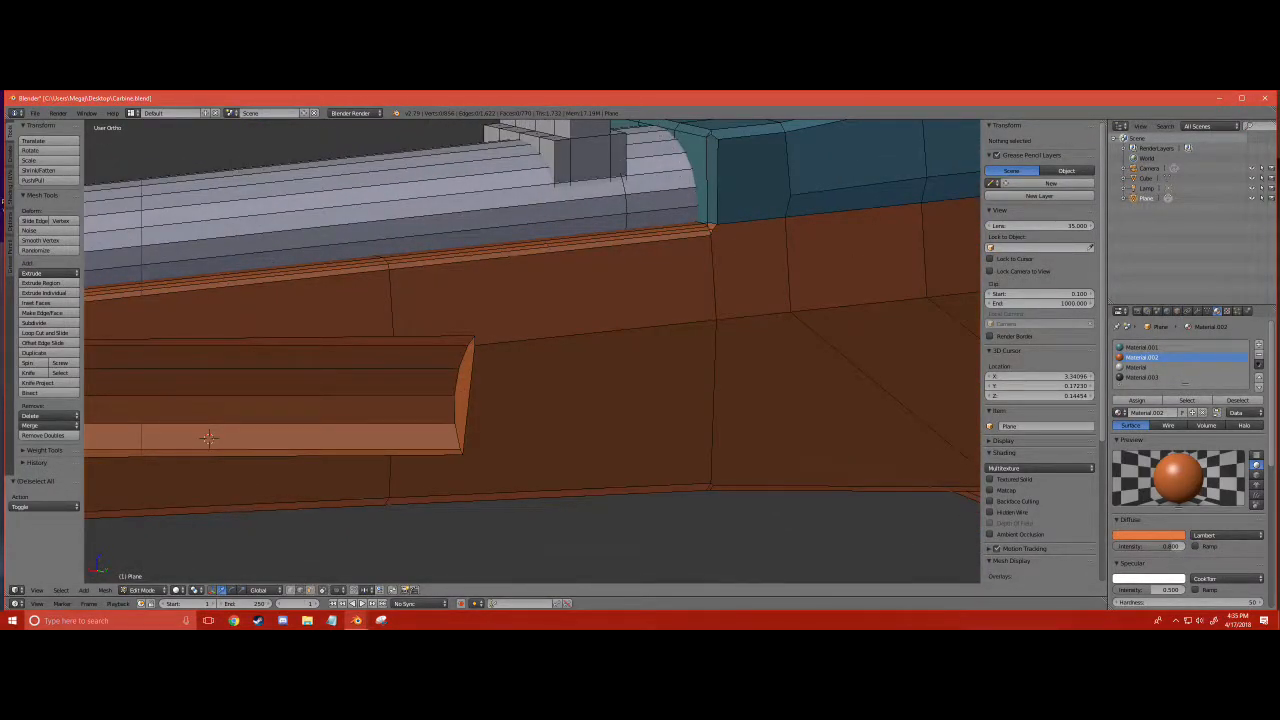
key("a")
middle_click_drag(208, 437, 866, 413)
middle_click_drag(508, 400, 545, 402)
left_click_drag(617, 400, 558, 401)
key("a")
scroll(558, 401, "down", 5)
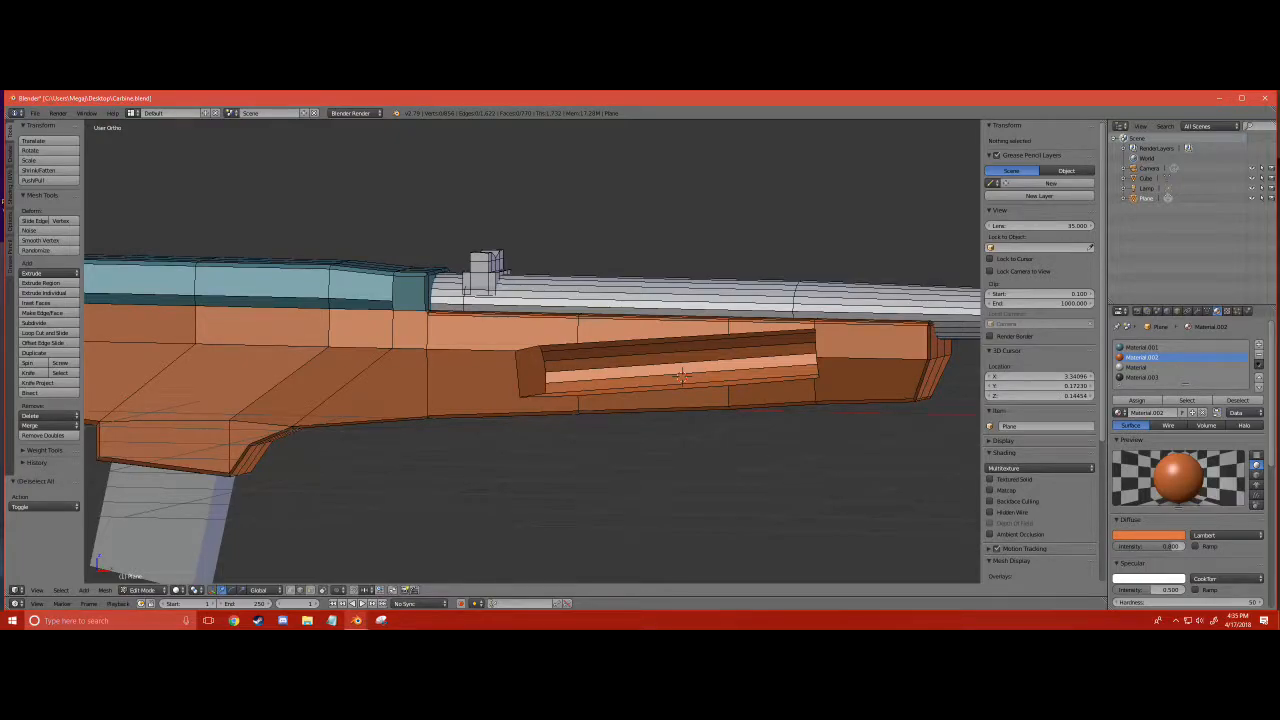
- Pull the middle vertices at the front end of both grooves forward to form points
key("a")
middle_click_drag(814, 306, 372, 395)
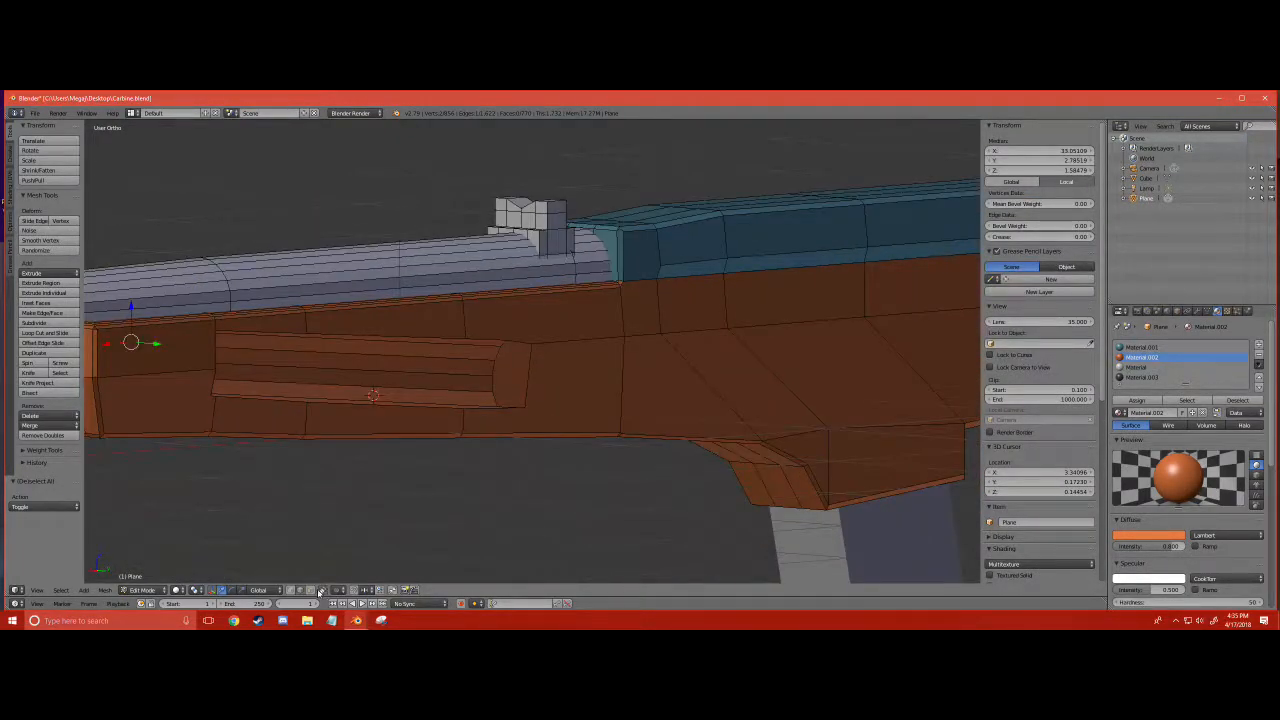
right_click(216, 367)
middle_click_drag(216, 367, 540, 375)
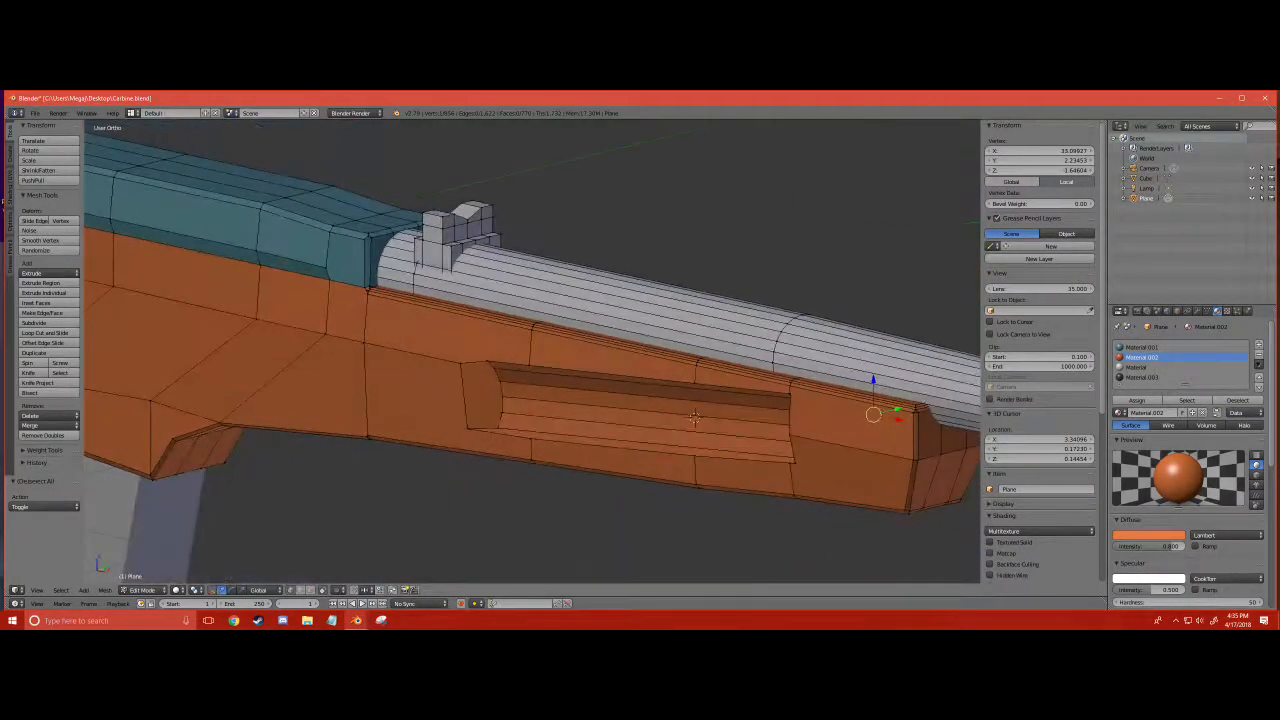
right_click(790, 433, "shift")
left_click_drag(857, 430, 868, 405)
key("a")
- Return the gun body to Object Mode
scroll(868, 405, "down", 4)
middle_click_drag(800, 405, 915, 350)
middle_click_drag(827, 332, 667, 405)
left_click(134, 591)
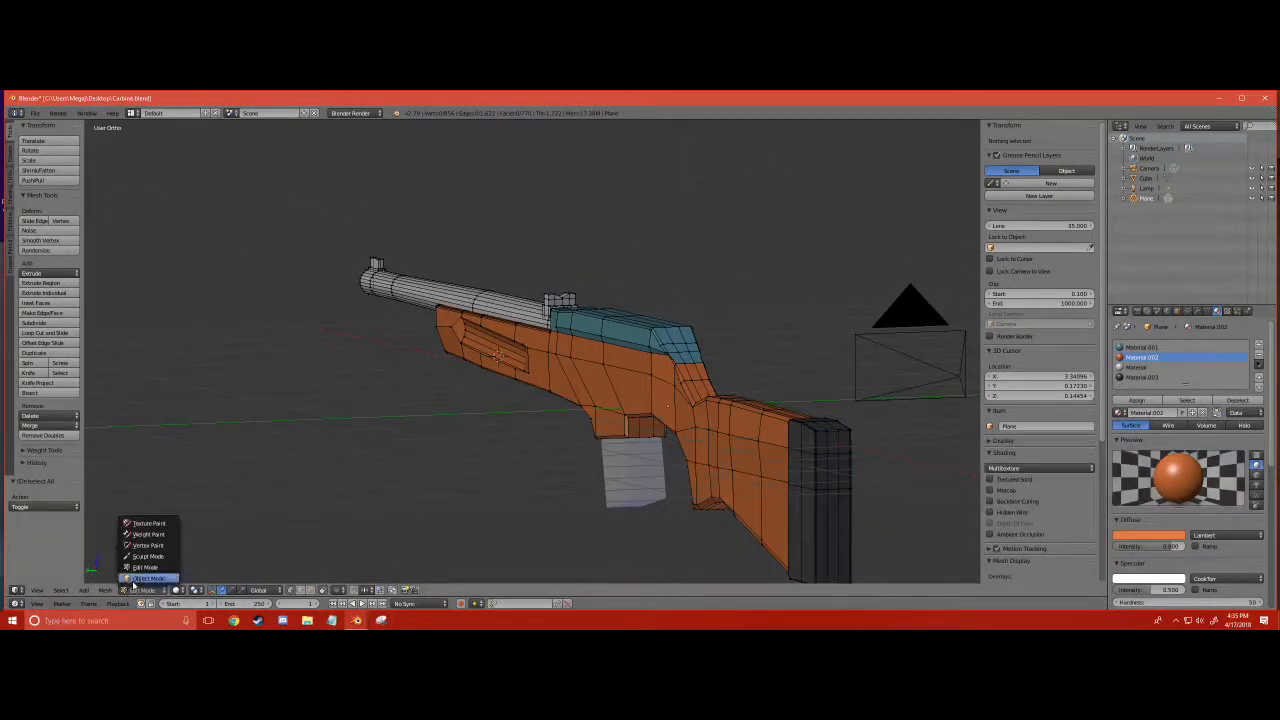
left_click(142, 580)
- Examine the reshaped fore-end grooves and the whole carbine from several sides
middle_click_drag(302, 466, 531, 472)
scroll(486, 379, "up", 6)
scroll(487, 369, "down", 5)
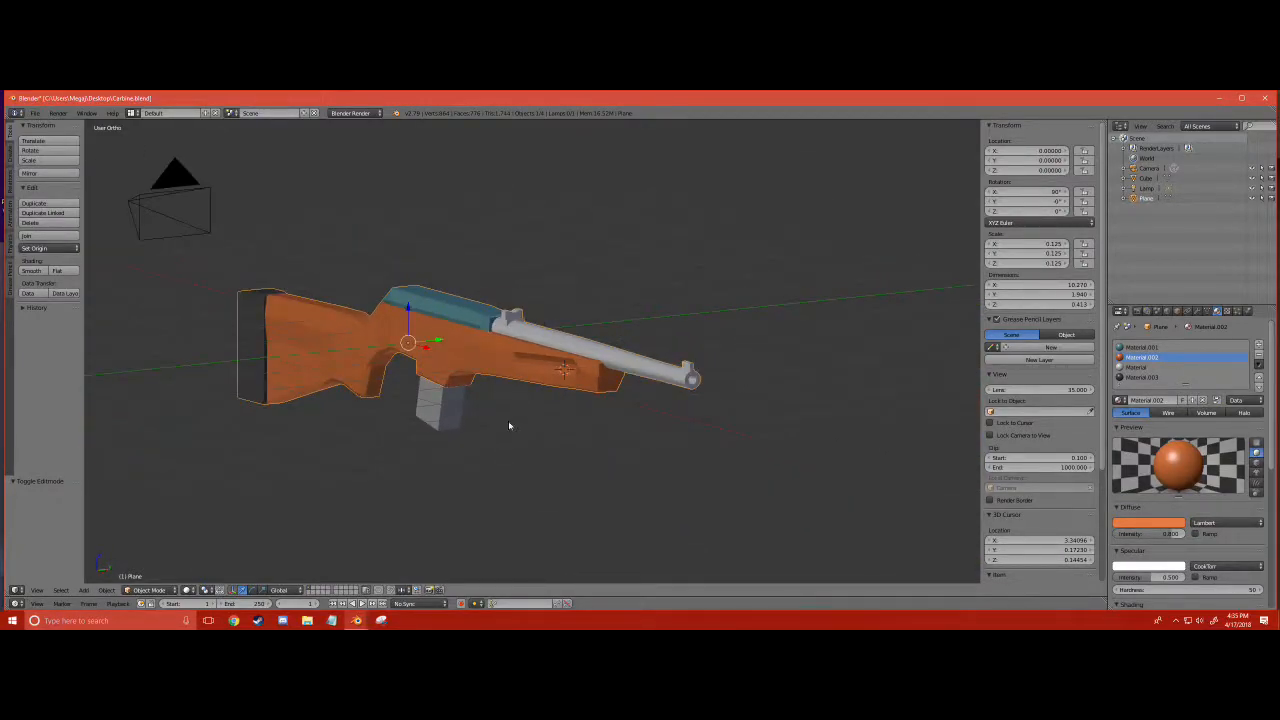
middle_click_drag(326, 340, 626, 294)
scroll(486, 336, "up", 5)
scroll(486, 336, "up", 2)
scroll(423, 374, "down", 5)
middle_click_drag(423, 374, 380, 452)
scroll(500, 366, "up", 10)
scroll(314, 331, "down", 7)
scroll(591, 339, "up", 5)
- Enter Edit Mode and select the outer rim edges around the groove on one side of the fore-end
left_click(154, 591)
left_click(156, 568)
scroll(522, 364, "up", 6)
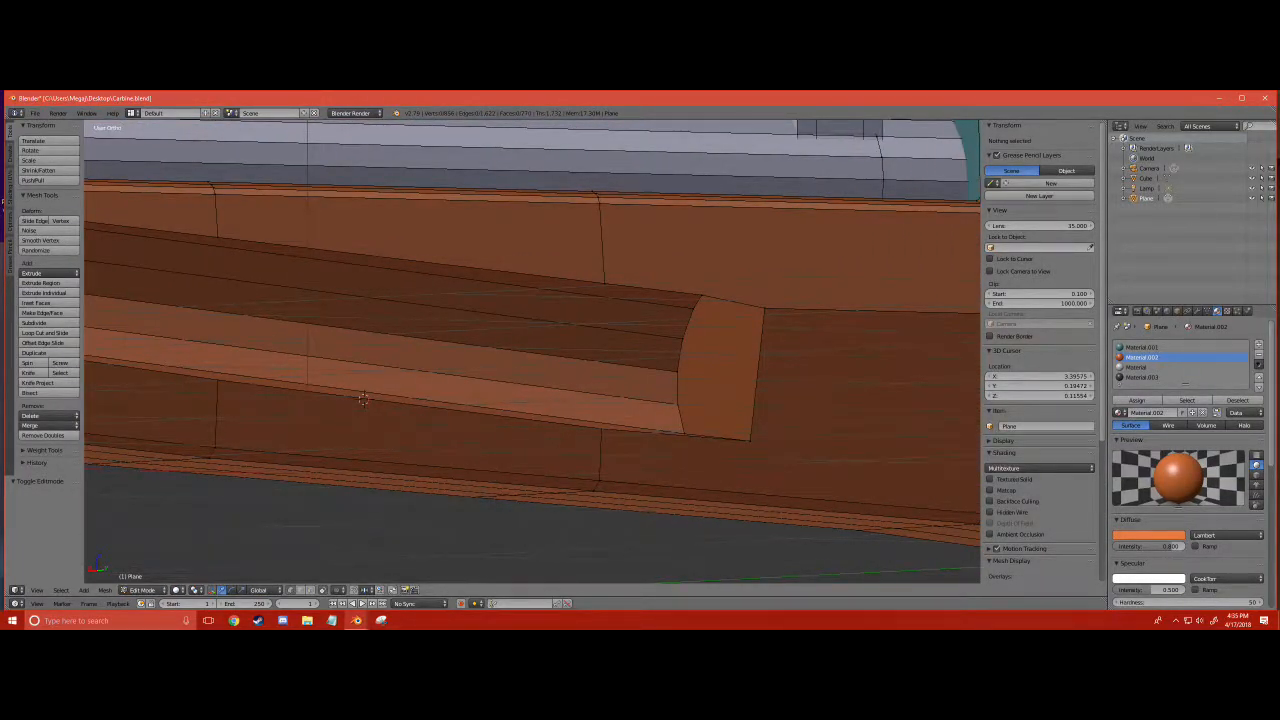
right_click(758, 374)
right_click(735, 303, "shift")
right_click(603, 244, "shift")
right_click(603, 244, "shift")
right_click(650, 289, "shift")
right_click(545, 277, "shift")
scroll(545, 277, "down", 3)
right_click(289, 279, "shift")
right_click(197, 285, "shift")
right_click(193, 325, "shift")
right_click(280, 358, "shift")
right_click(462, 381, "shift")
right_click(608, 399, "shift")
- Add the rim edges of the groove on the opposite side to the selection
middle_click_drag(608, 399, 765, 398)
right_click(673, 396, "shift")
right_click(730, 369, "shift")
right_click(674, 309, "shift")
right_click(566, 312, "shift")
right_click(476, 315, "shift")
right_click(436, 366, "shift")
right_click(466, 403, "shift")
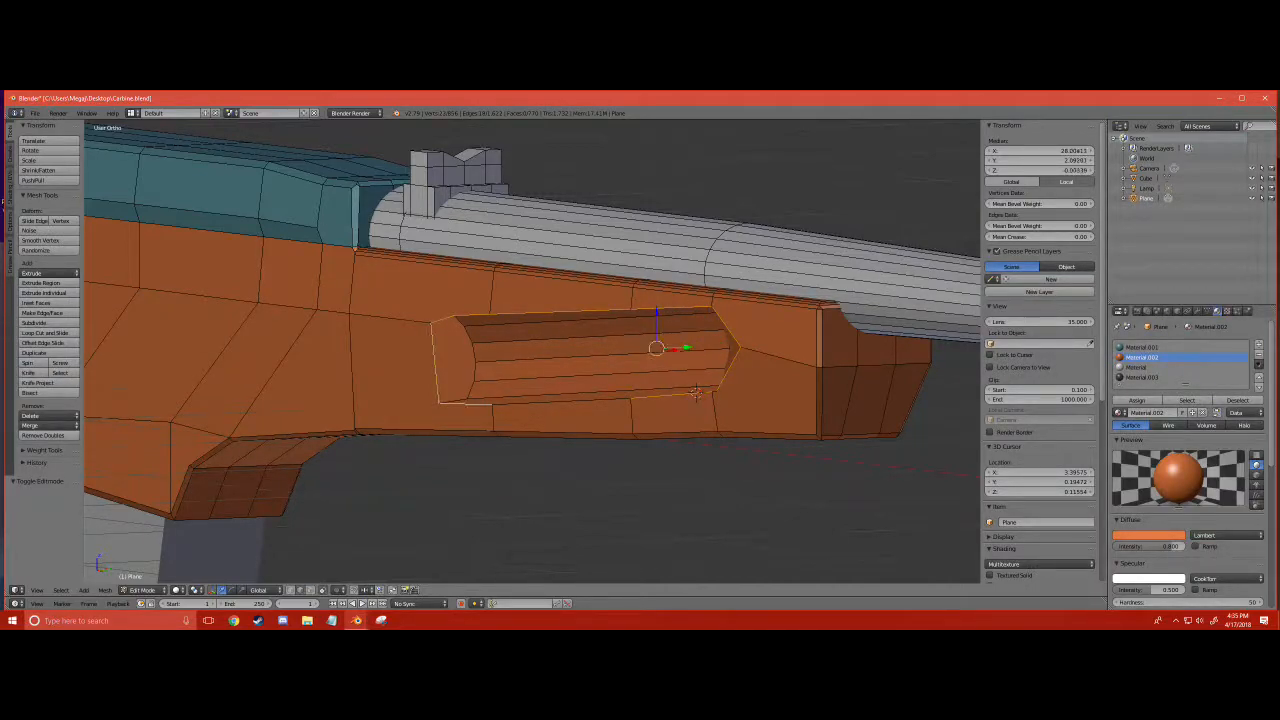
- Bevel the selected groove rim edges slightly and return to Object Mode
key("ctrl+b")
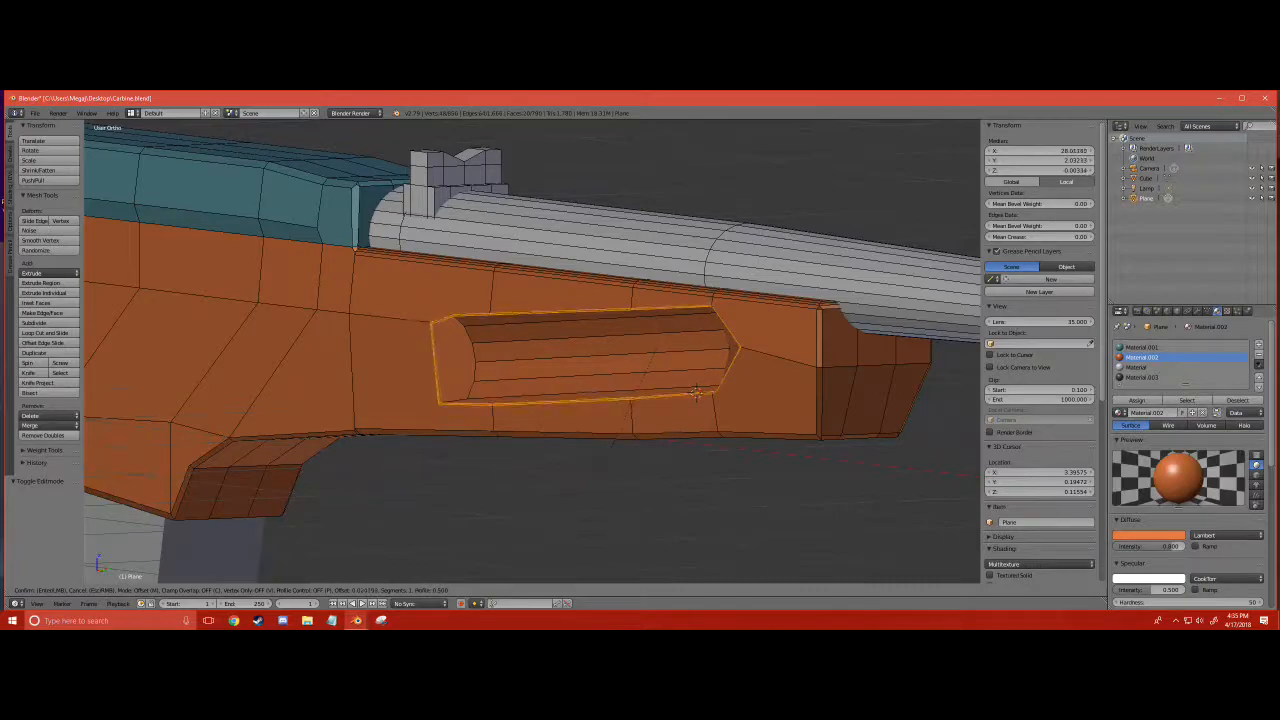
left_click(621, 436)
key("a")
middle_click_drag(621, 436, 276, 516)
scroll(705, 408, "down", 3)
left_click(142, 590)
left_click(150, 575)
- Inspect the beveled grooves and the side of the receiver from different angles
scroll(251, 470, "down", 6)
middle_click_drag(251, 470, 504, 373)
scroll(363, 366, "up", 3)
scroll(606, 395, "down", 4)
middle_click_drag(614, 397, 511, 397)
scroll(511, 397, "up", 4)
middle_click_drag(568, 357, 360, 497)
left_click(162, 592)
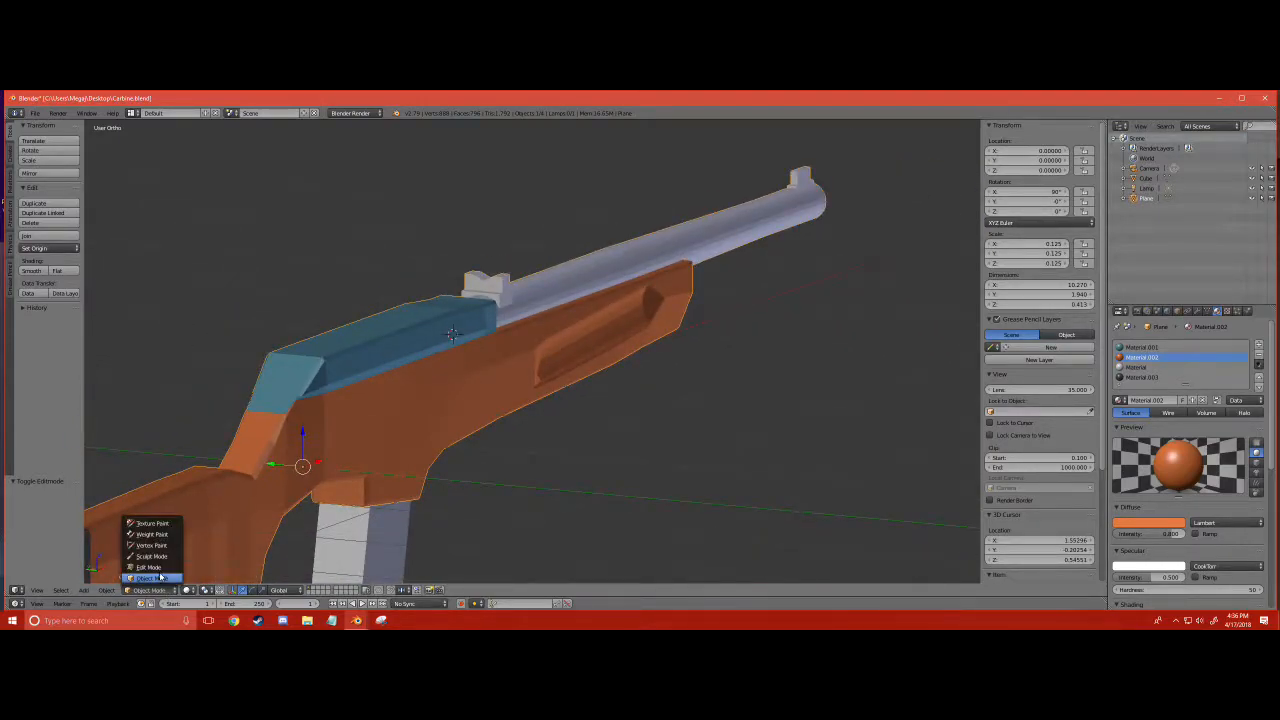
left_click(158, 567)
scroll(530, 352, "down", 3, "shift")
scroll(530, 352, "down", 10, "ctrl")
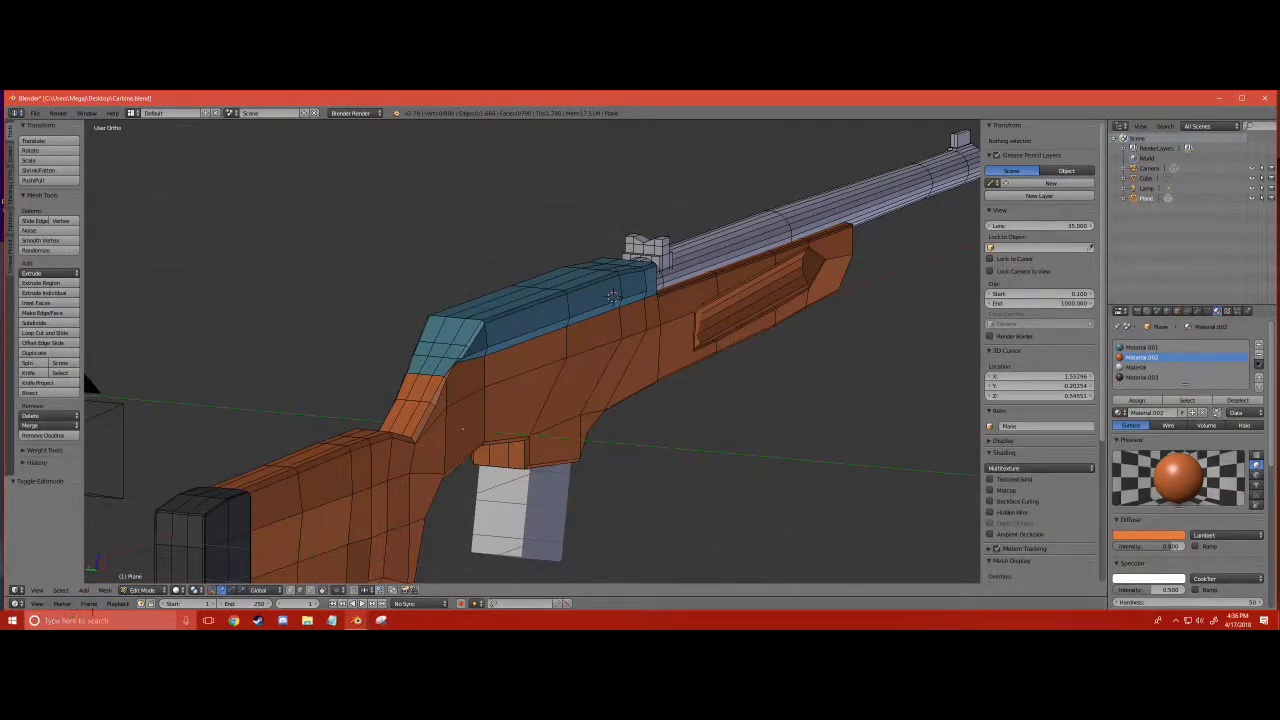
left_click(140, 590)
left_click(133, 579)
- Add a cube at the 3D cursor on the side of the receiver and scale it to about 0.170
left_click(84, 590)
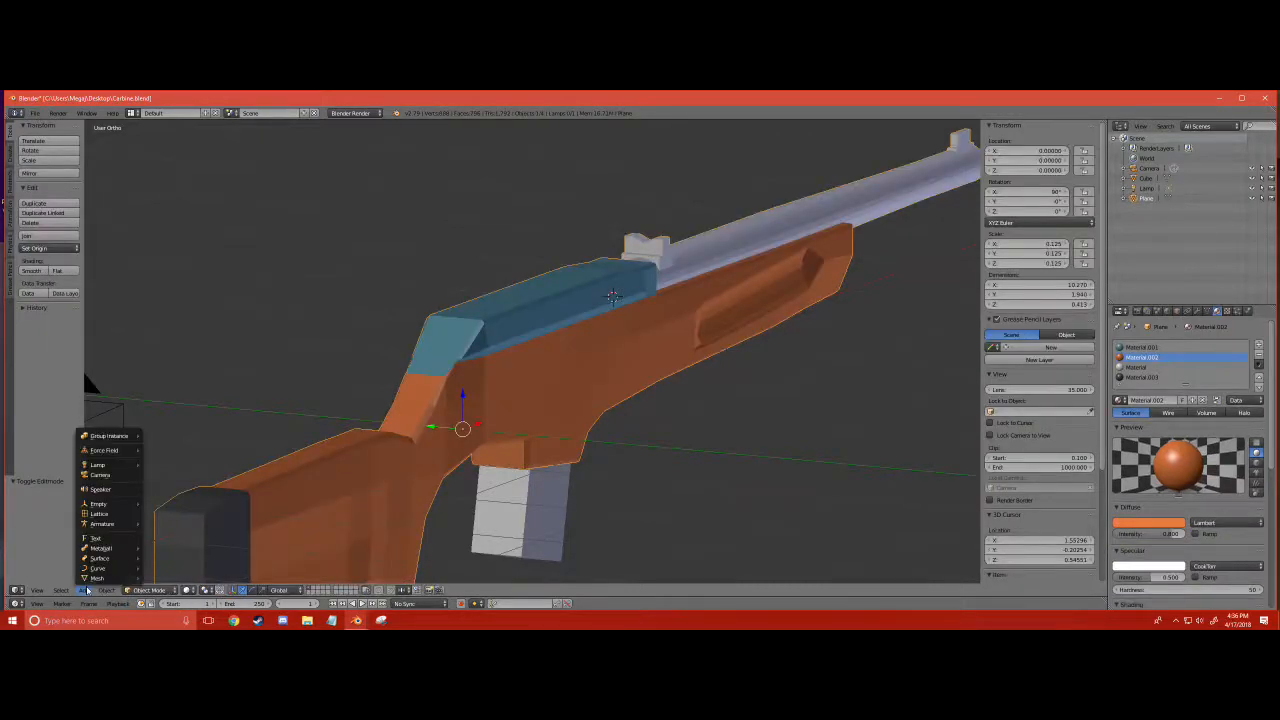
mouse_move(96, 579)
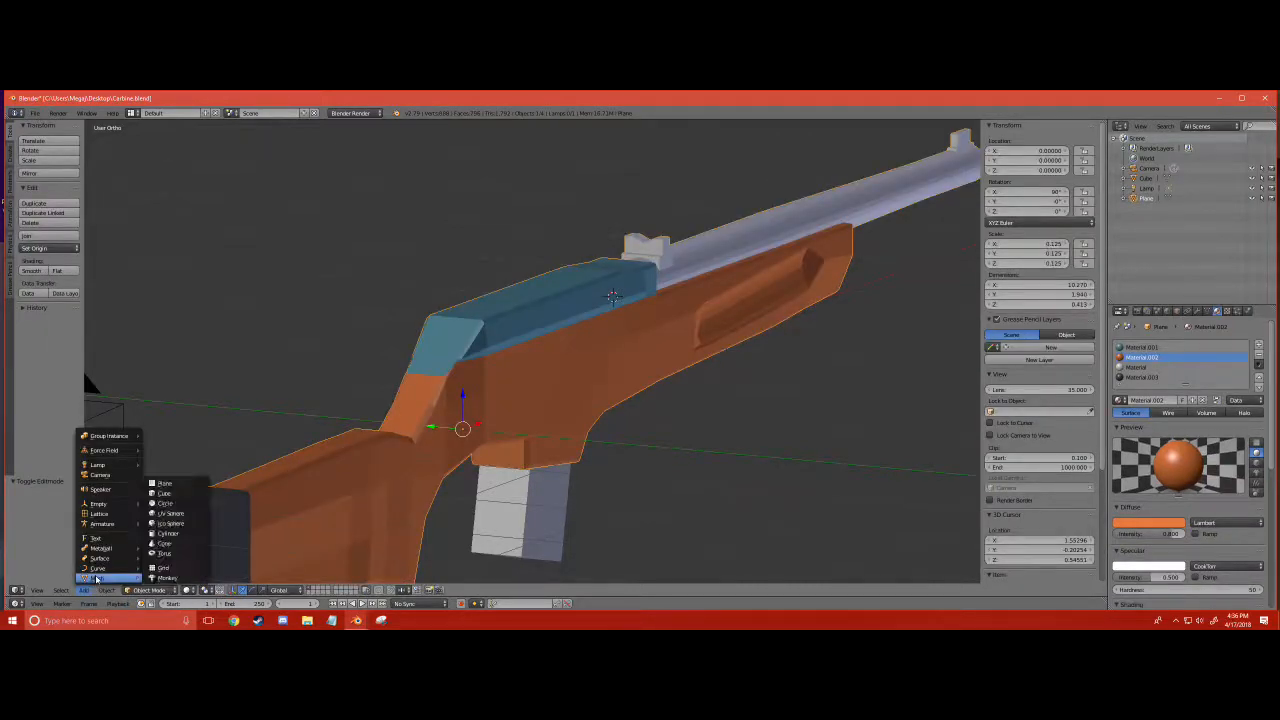
left_click(164, 494)
key("s")
left_click(641, 352)
scroll(642, 300, "up", 4)
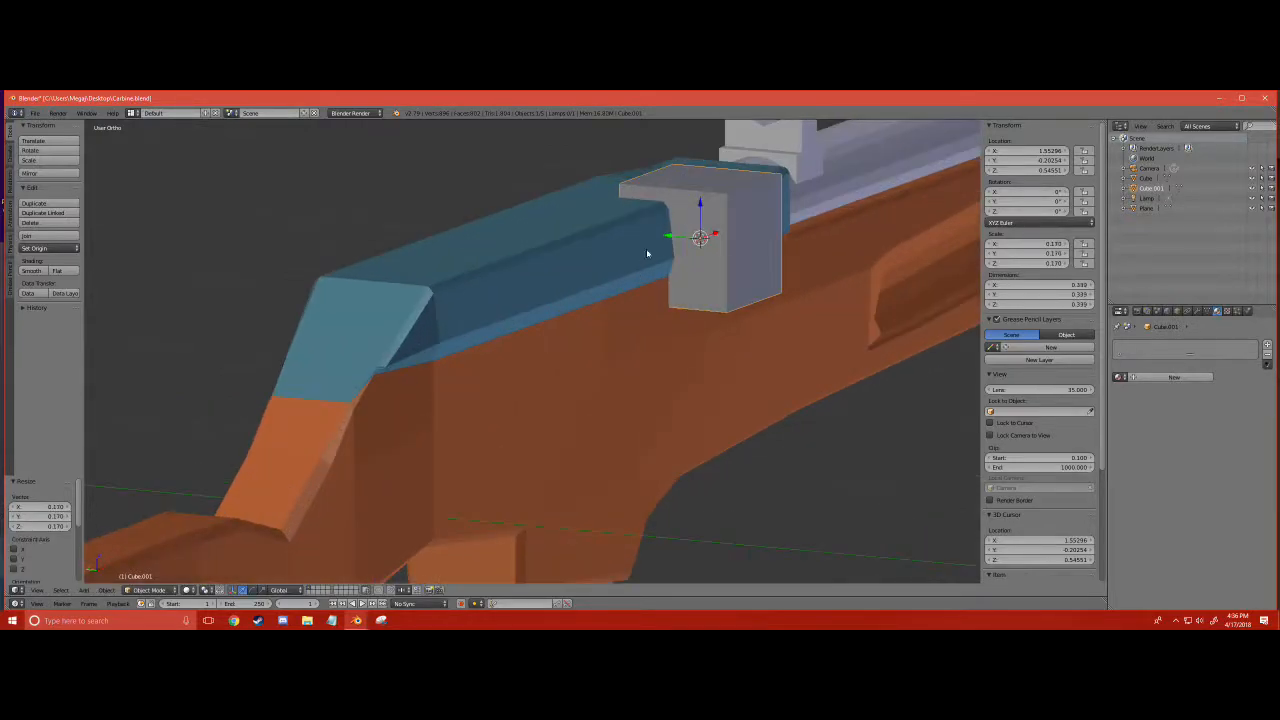
- Lower the cube and slide it back along the side of the receiver to about X 1.00, Z 0.446
left_click_drag(702, 205, 700, 242)
middle_click_drag(700, 242, 547, 288)
scroll(672, 260, "down", 4)
left_click_drag(419, 298, 323, 303)
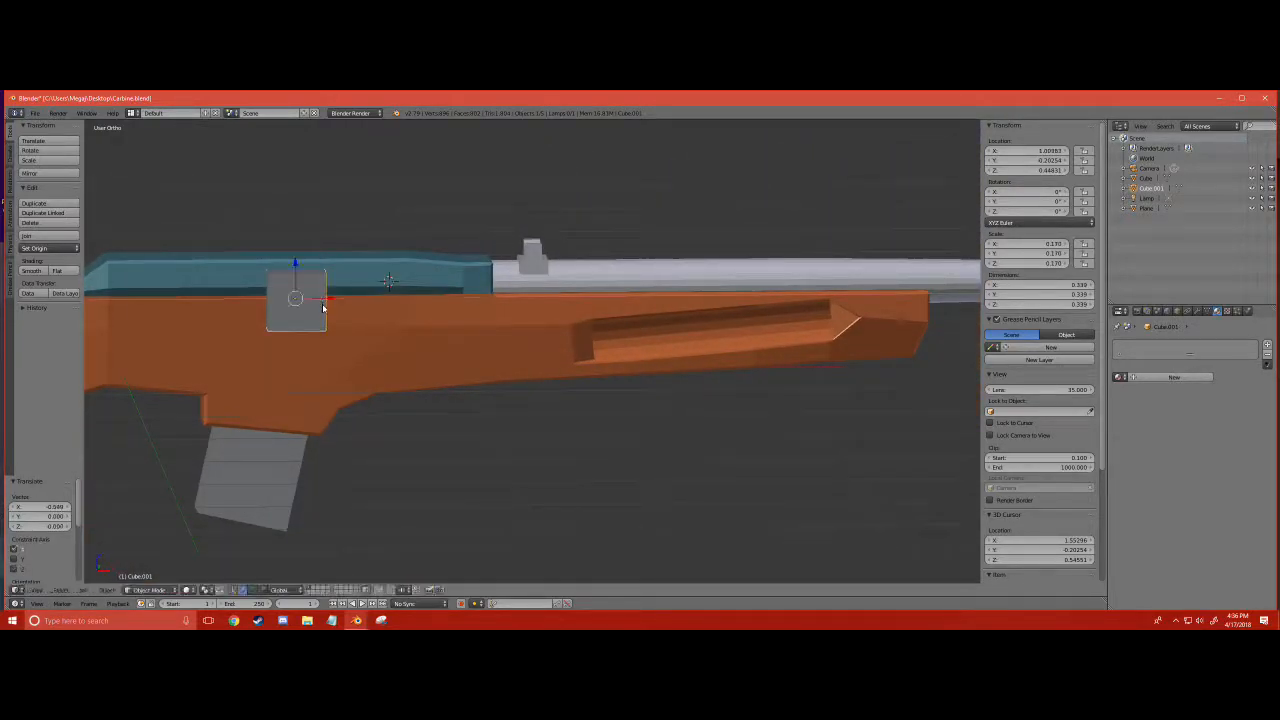
middle_click_drag(323, 303, 380, 303)
scroll(411, 347, "up", 3)
- Enter Edit Mode on the cube and select its rear-facing face
left_click(148, 589)
left_click(145, 567)
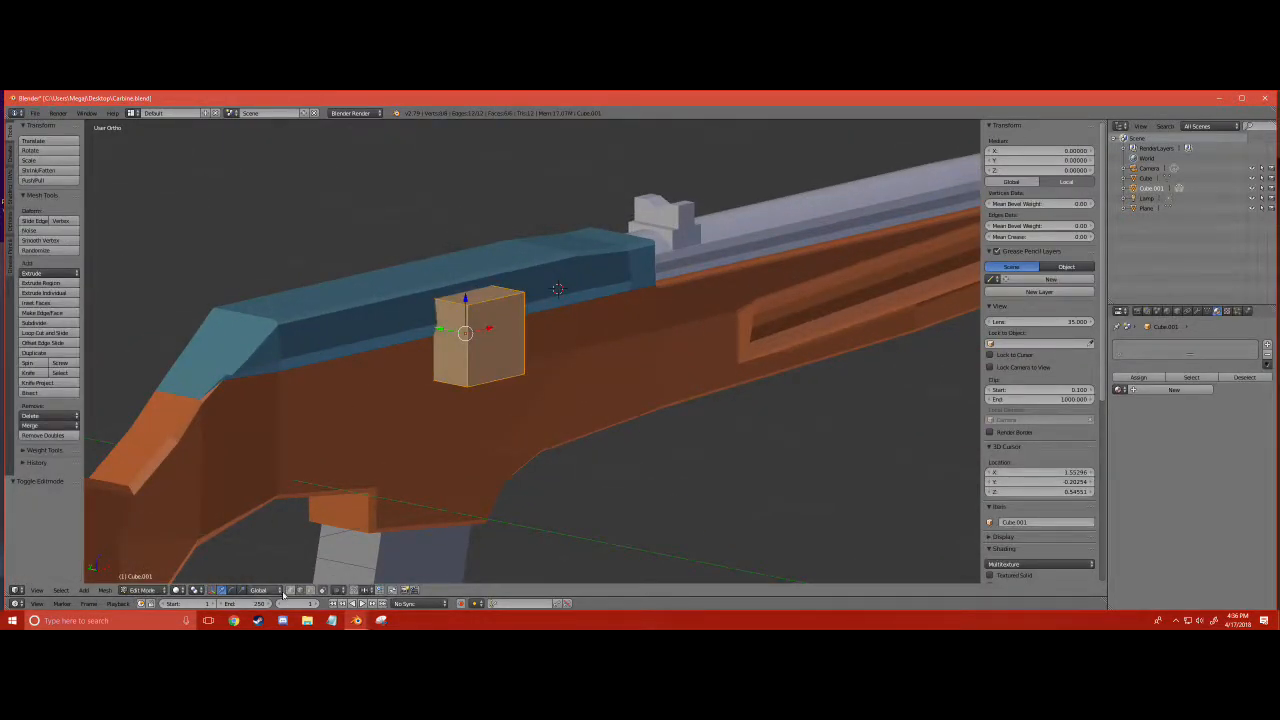
right_click(450, 342)
- Try to extrude the cube's rear face backward along the receiver in a single section
key("e")
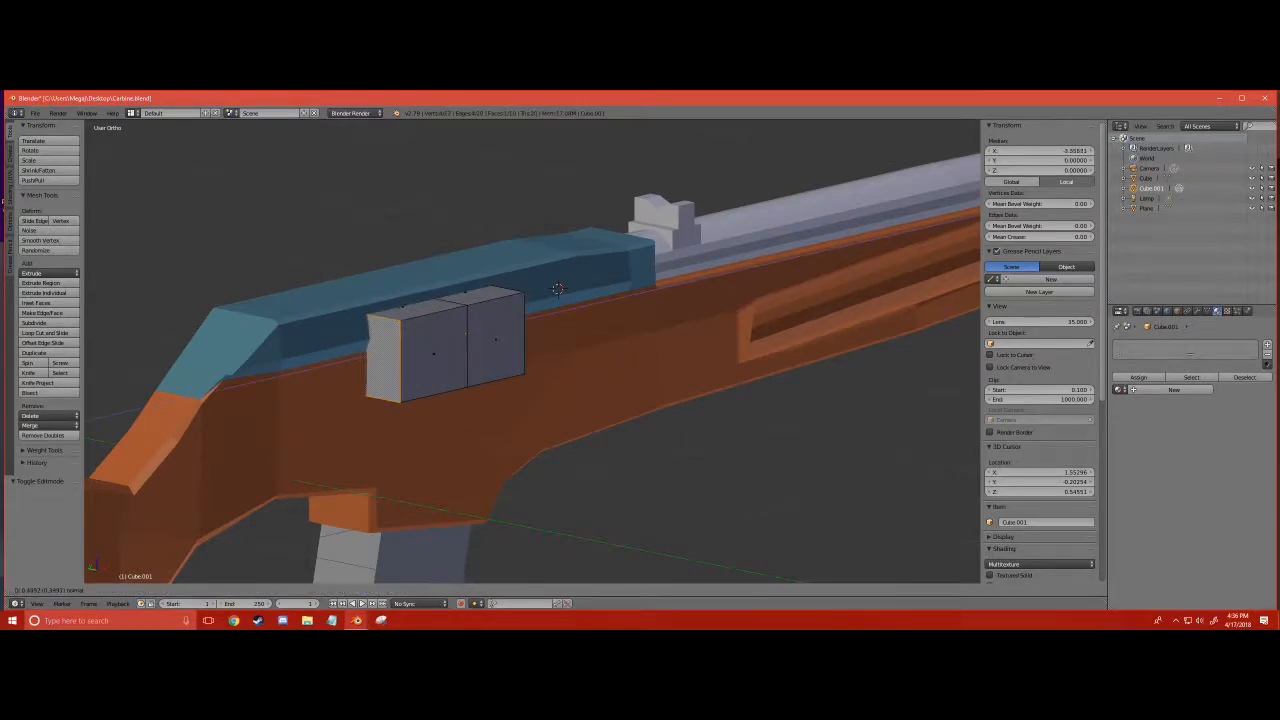
left_click(378, 358)
middle_click_drag(378, 358, 380, 284)
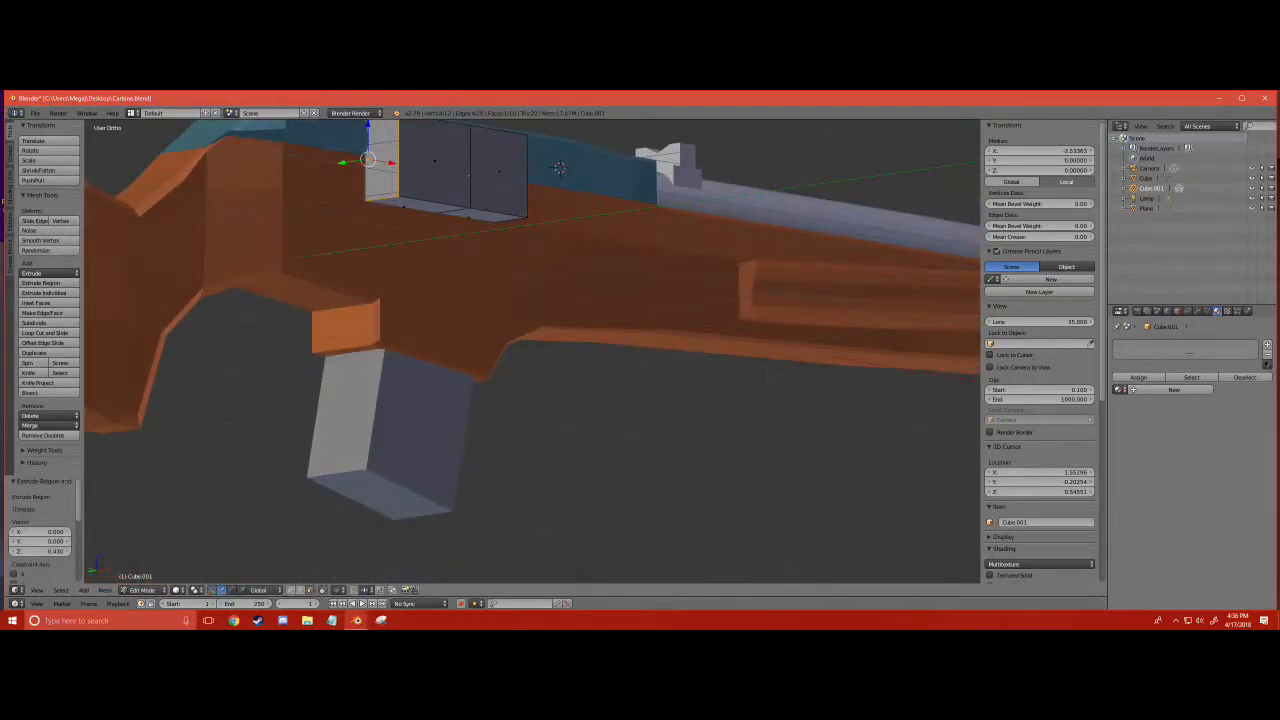
key("ctrl+z")
- Extrude the cube's rear face in a thin section and a further 0.311, and raise the longer section's underside by 0.172
key("e")
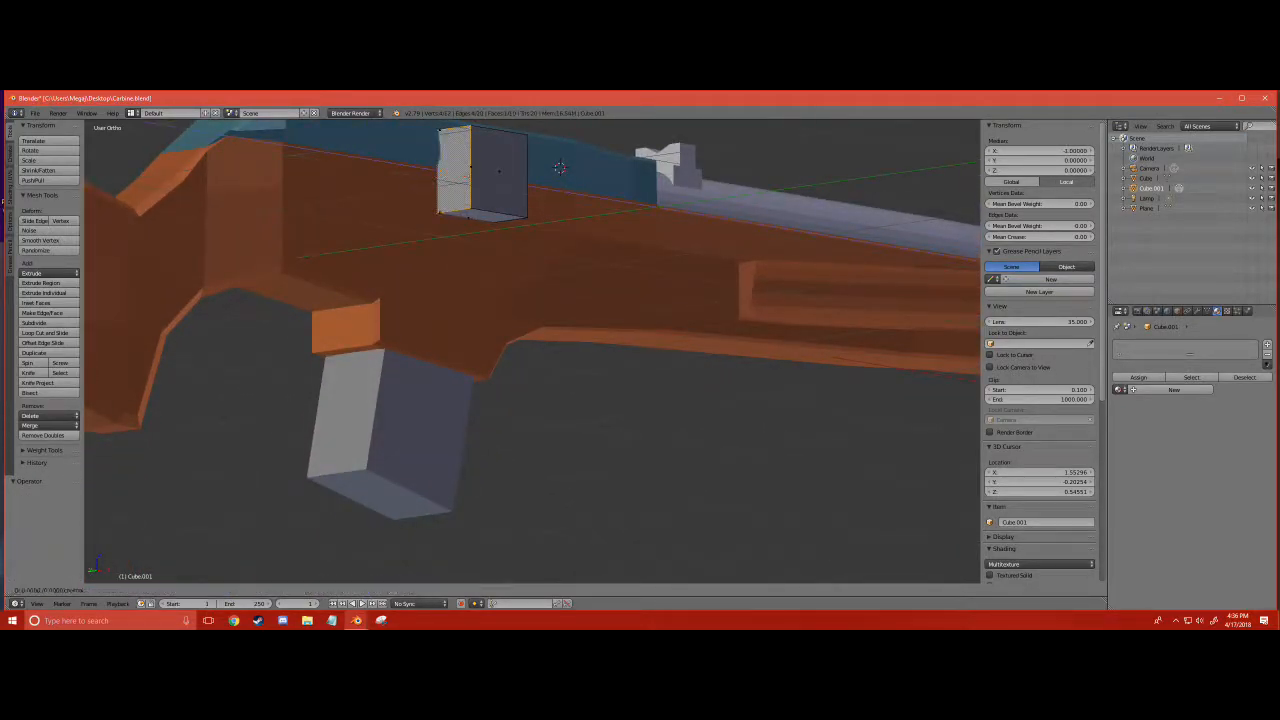
key("Return")
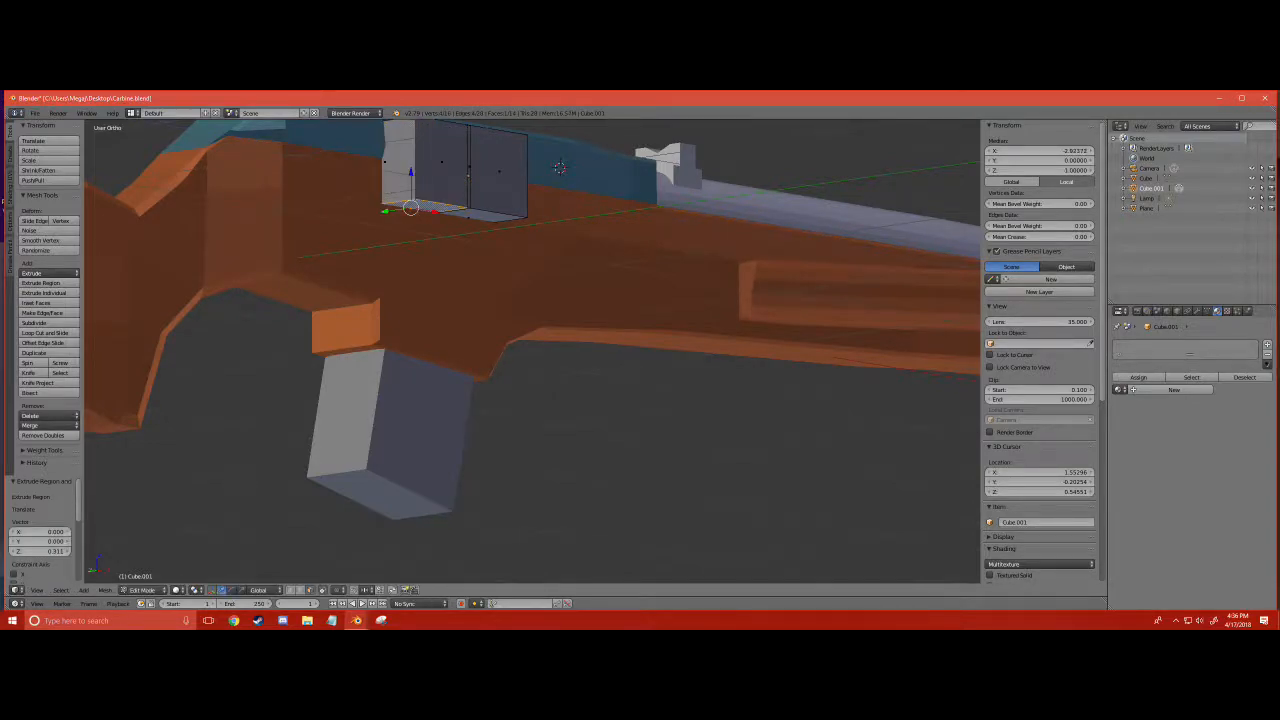
key("g")
key("z")
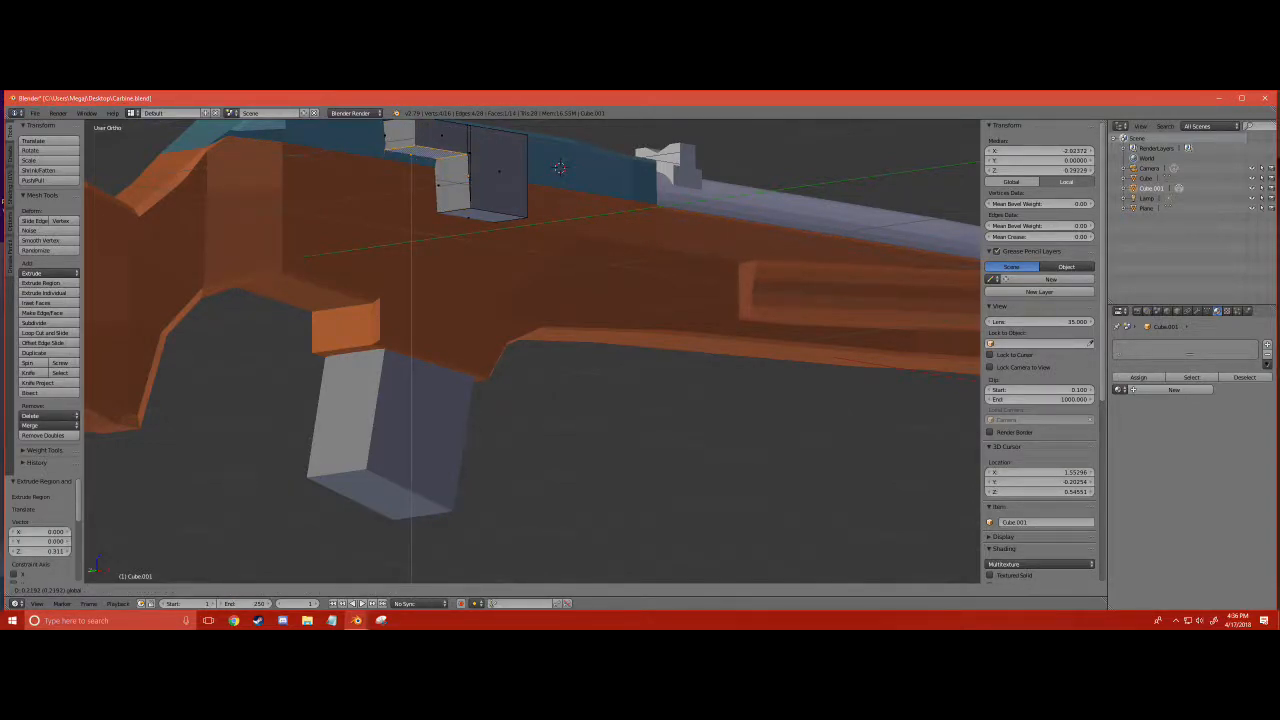
left_click(559, 167)
middle_click_drag(559, 167, 550, 238)
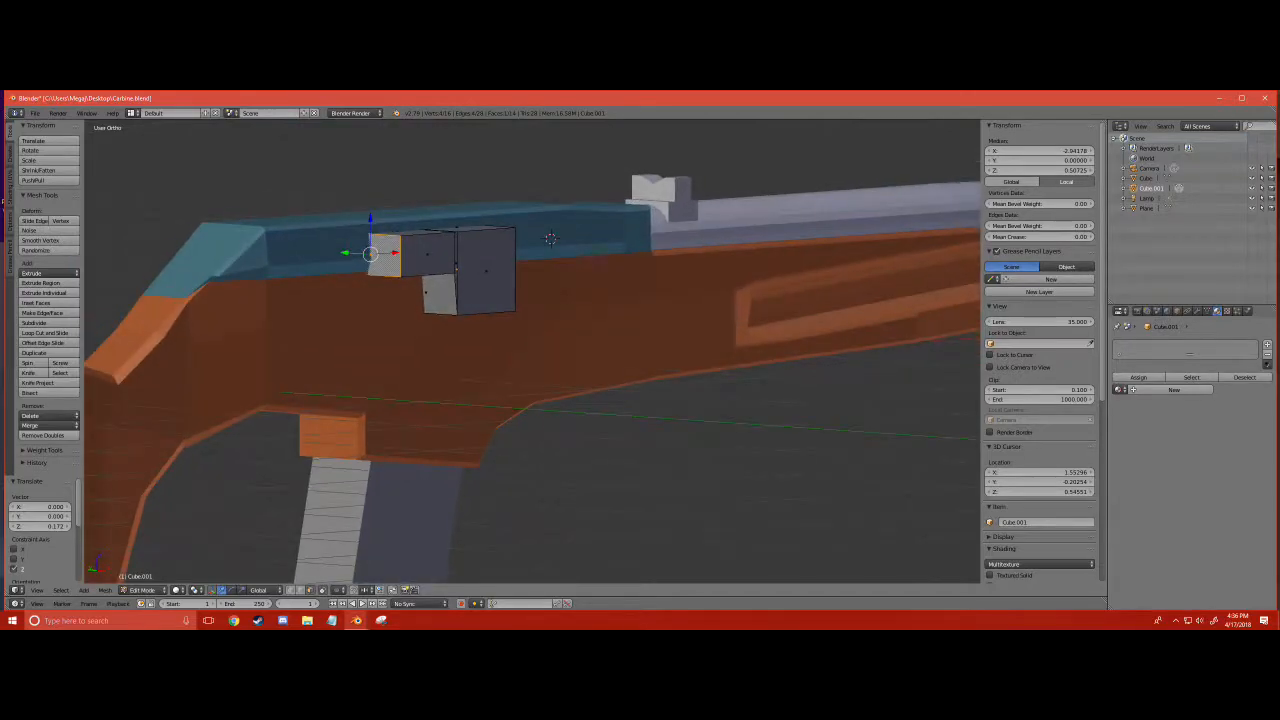
- Adjust the extension's end face along X, and shift the whole L-shaped mesh slightly along Y
key("g")
key("x")
left_click(457, 266)
middle_click_drag(457, 266, 489, 437)
key("a")
key("a")
key("g")
key("y")
left_click(489, 438)
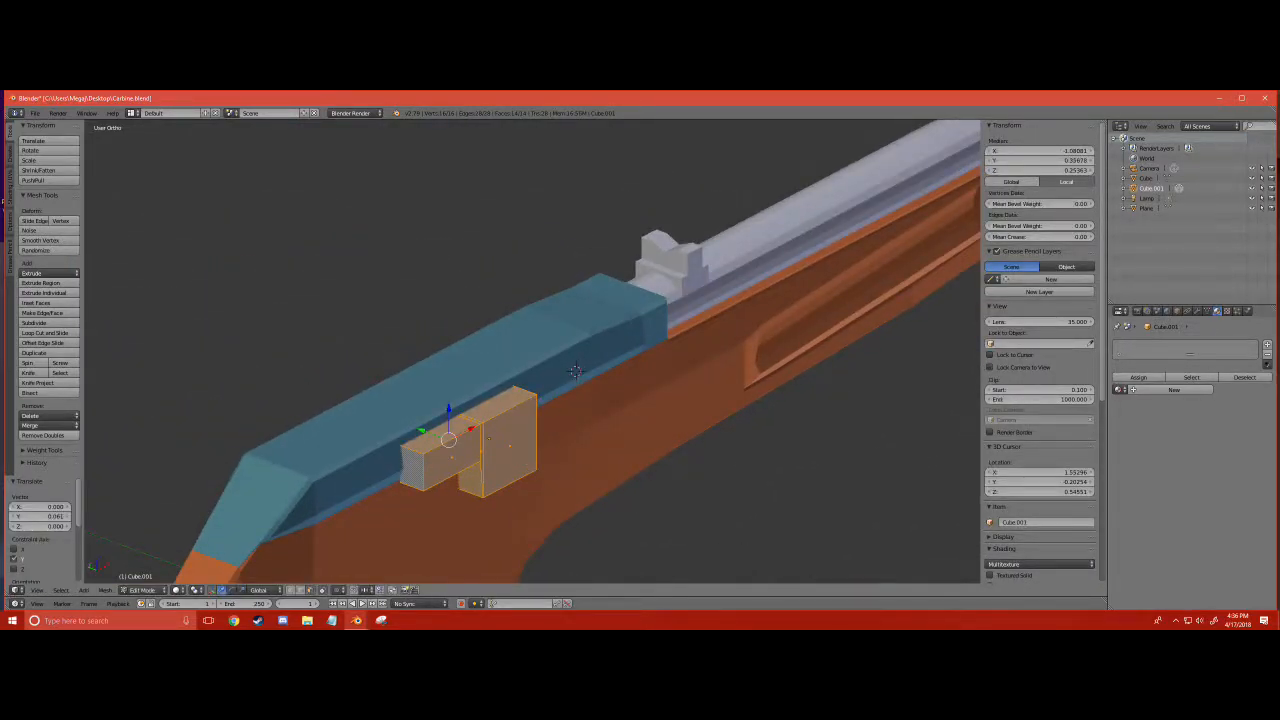
- Return to Object Mode, select the carbine body and add a Boolean modifier to it
left_click(160, 590)
left_click(155, 577)
left_click(636, 382)
right_click(636, 382)
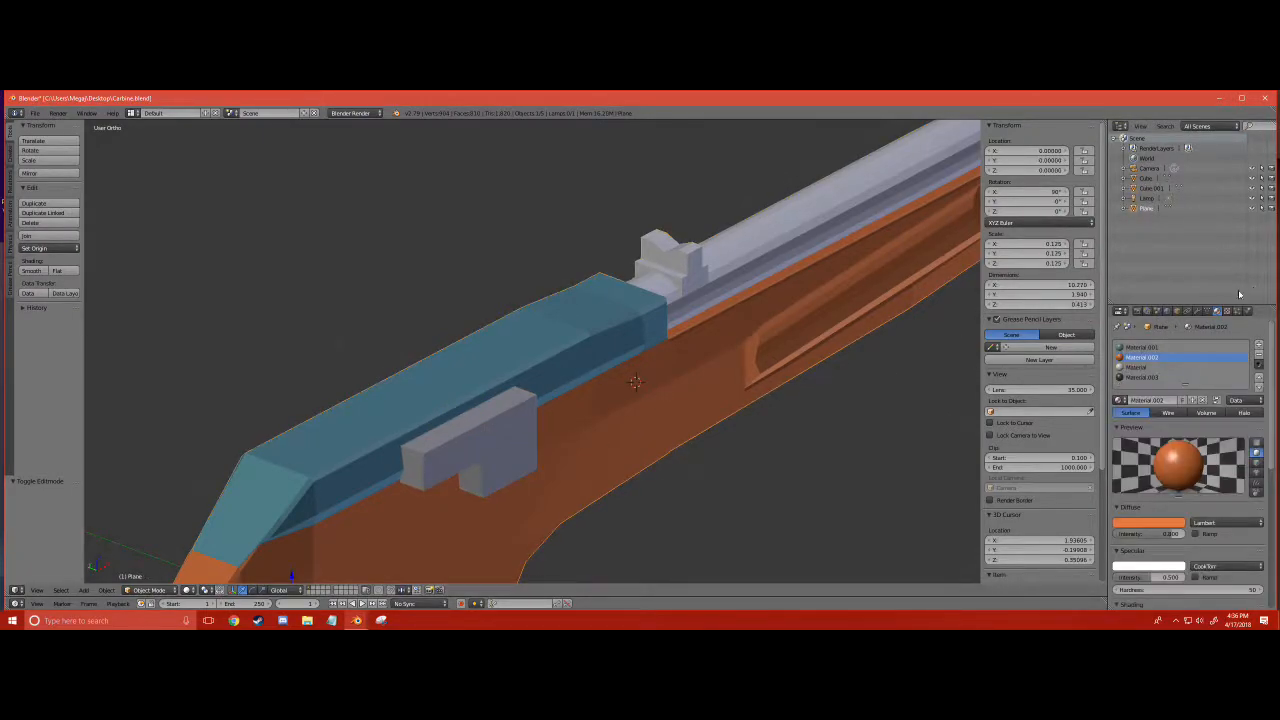
left_click(1196, 313)
left_click(1190, 344)
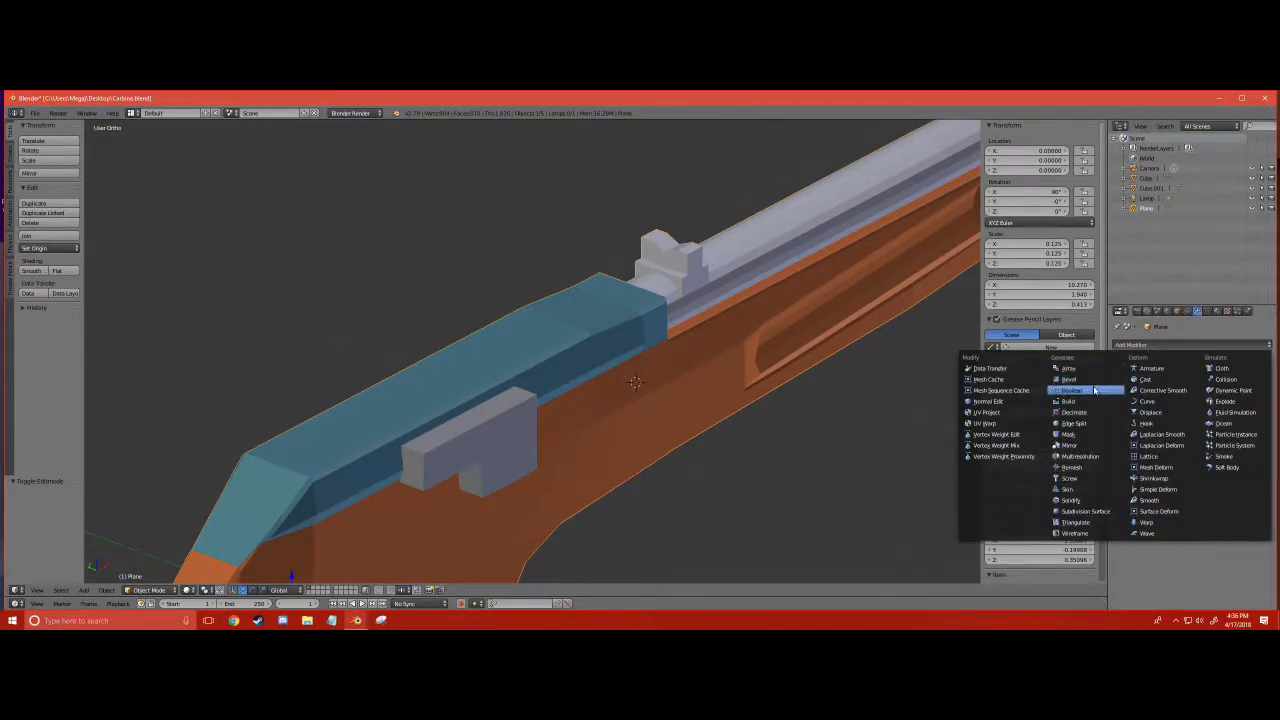
left_click(1080, 389)
middle_click_drag(778, 408, 834, 371)
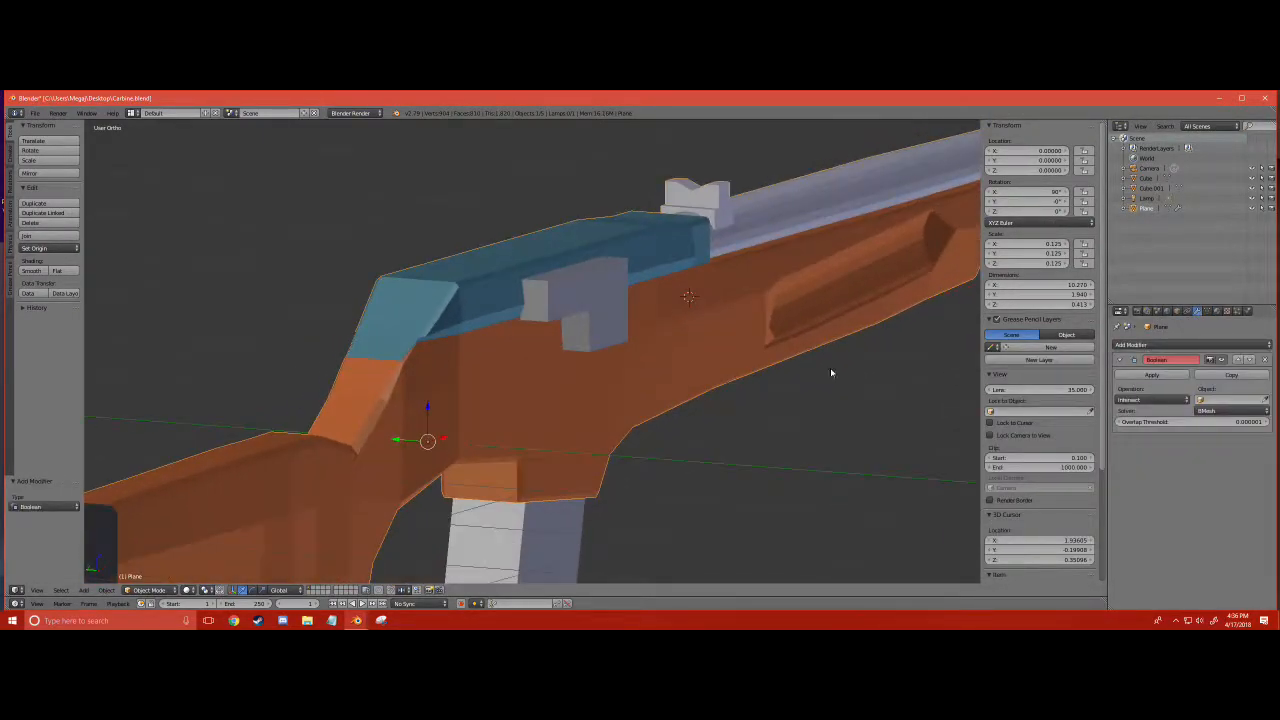
- Set the Boolean to Difference with Cube.001 as the object and apply the modifier
left_click(1228, 399)
left_click(1215, 423)
left_click(1174, 400)
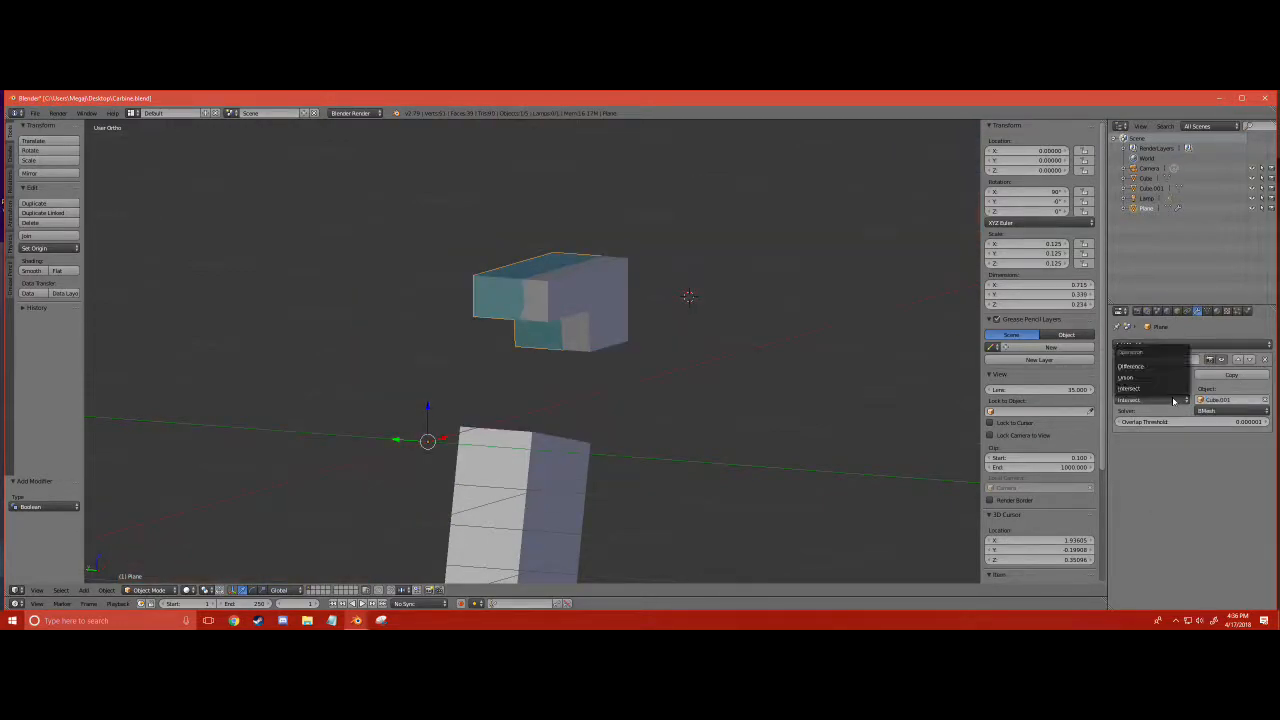
left_click(1148, 367)
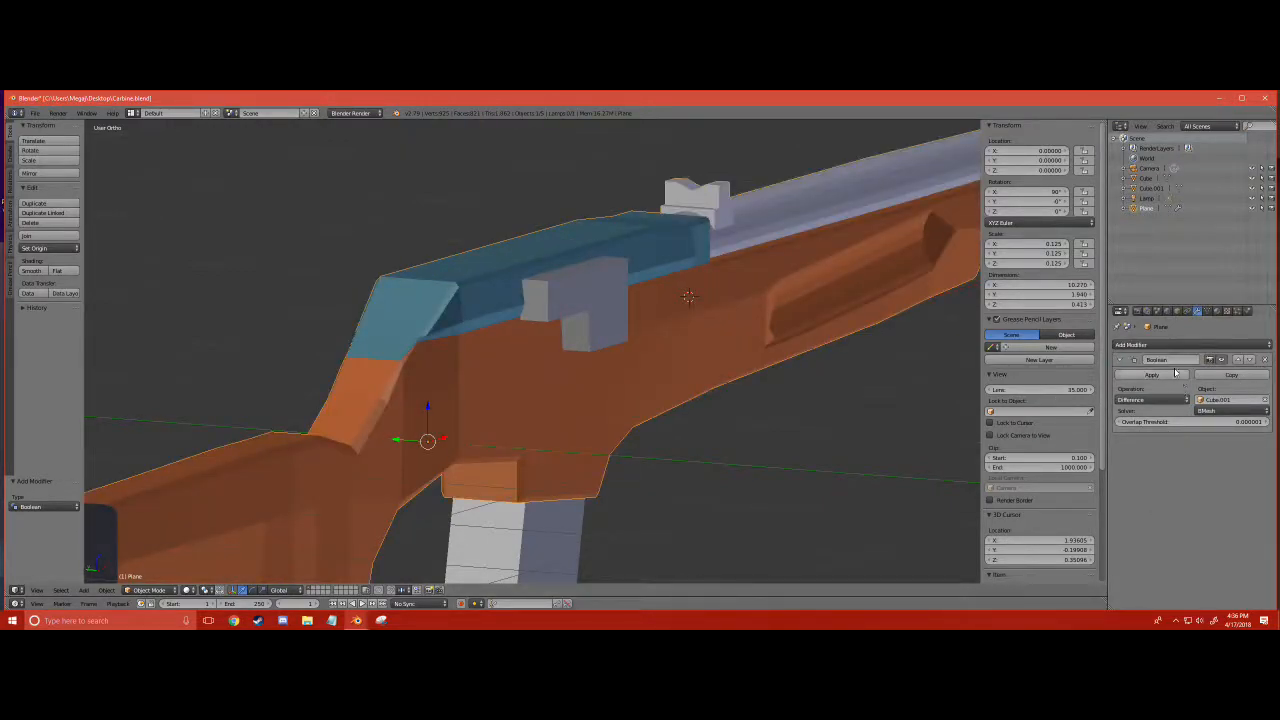
left_click(1170, 374)
- Move the cutter block away from the receiver along Y to check the cut, and delete the block
right_click(577, 293)
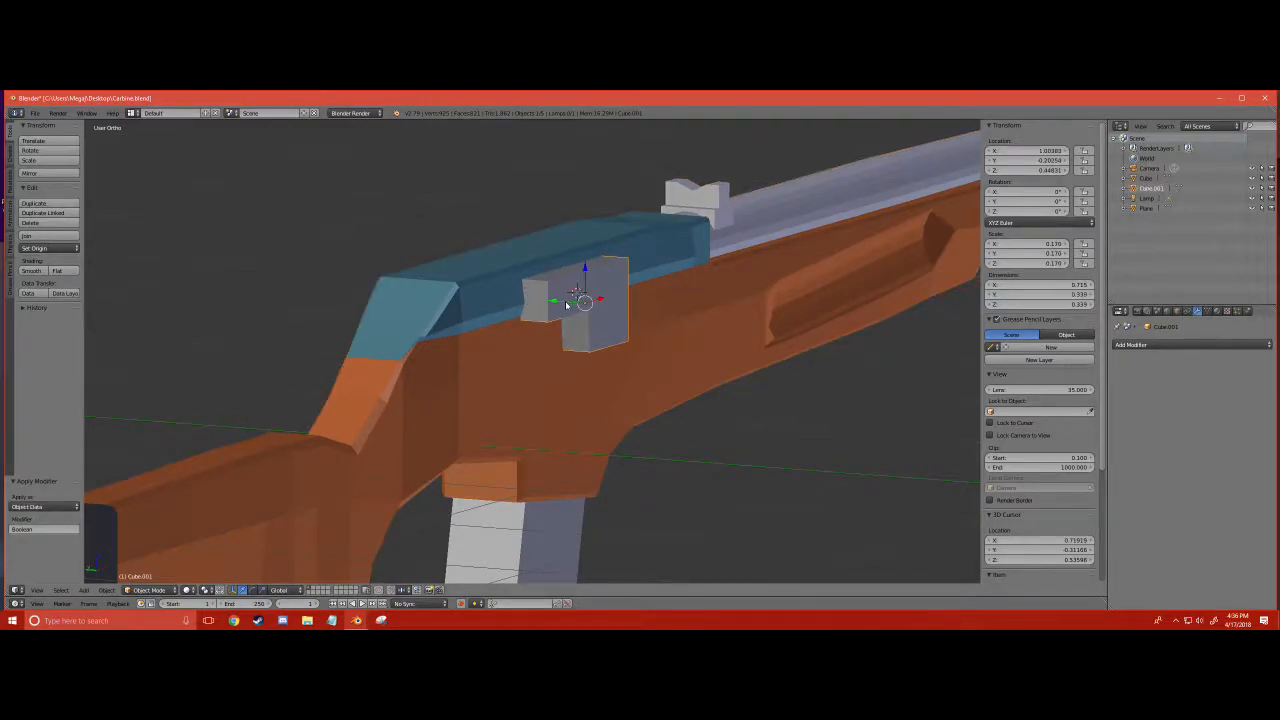
left_click_drag(565, 303, 871, 322)
scroll(587, 366, "up", 3)
middle_click_drag(587, 368, 780, 343)
scroll(583, 364, "down", 3)
scroll(578, 355, "down", 3)
key("x")
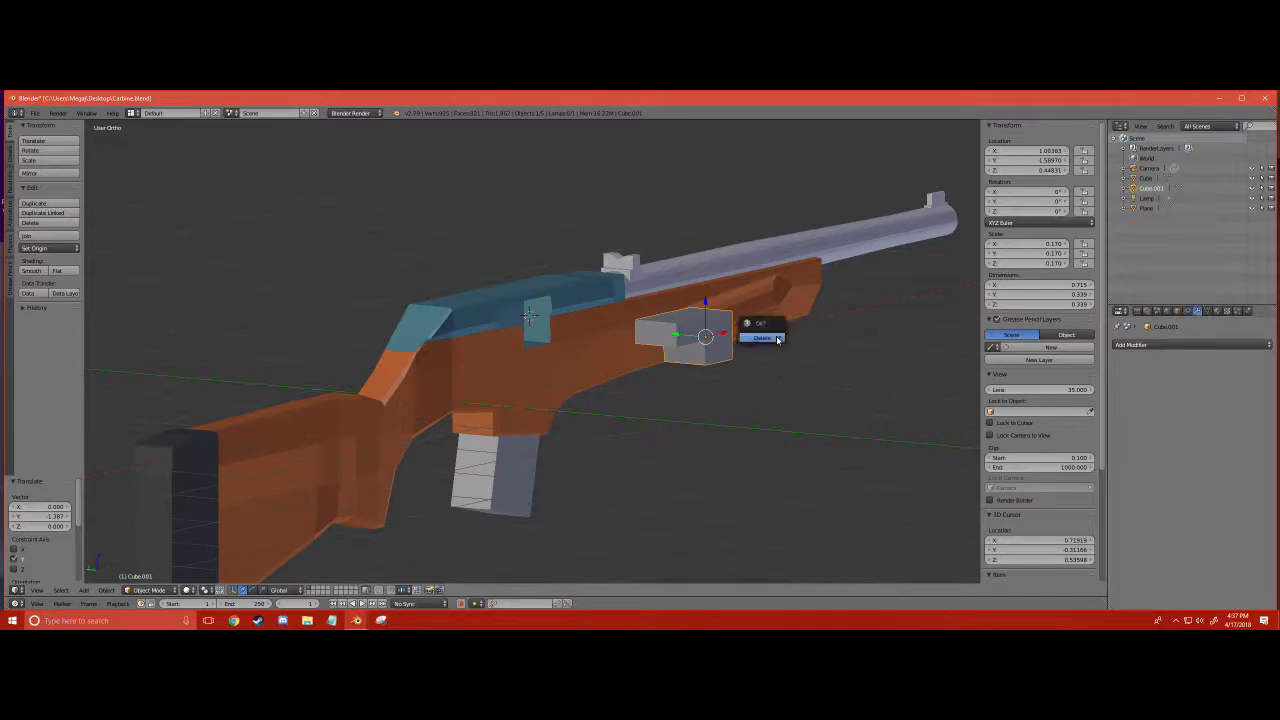
left_click(777, 340)
scroll(434, 380, "up", 3)
- Select the carbine body and switch it to Edit Mode
right_click(121, 570)
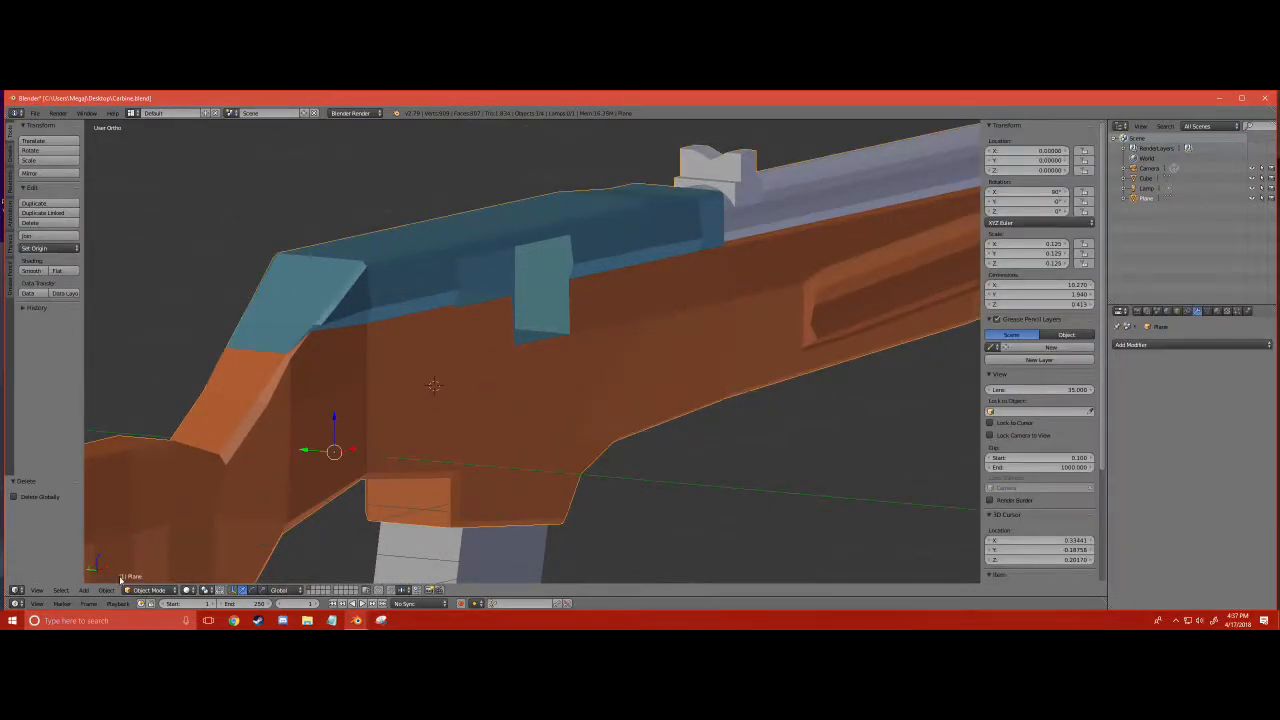
left_click(150, 590)
middle_click_drag(552, 486, 564, 412)
scroll(564, 429, "up", 1)
scroll(571, 398, "up", 3)
scroll(560, 415, "down", 5)
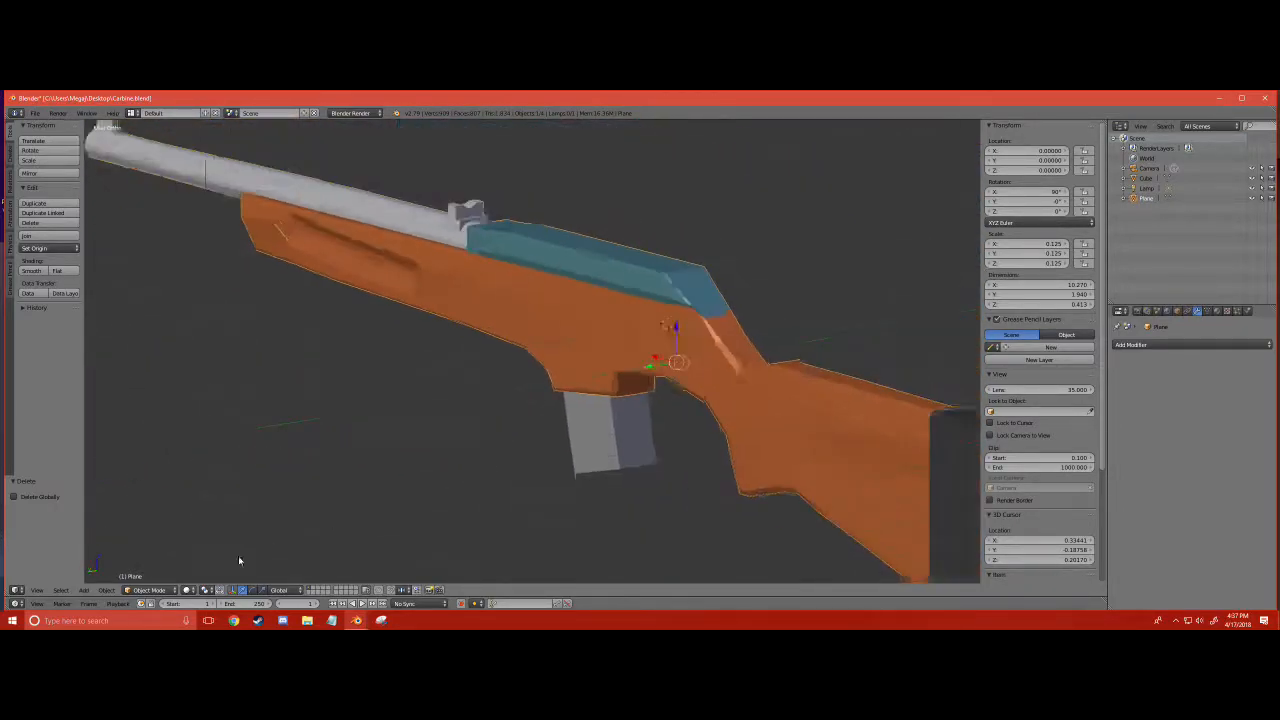
left_click(140, 591)
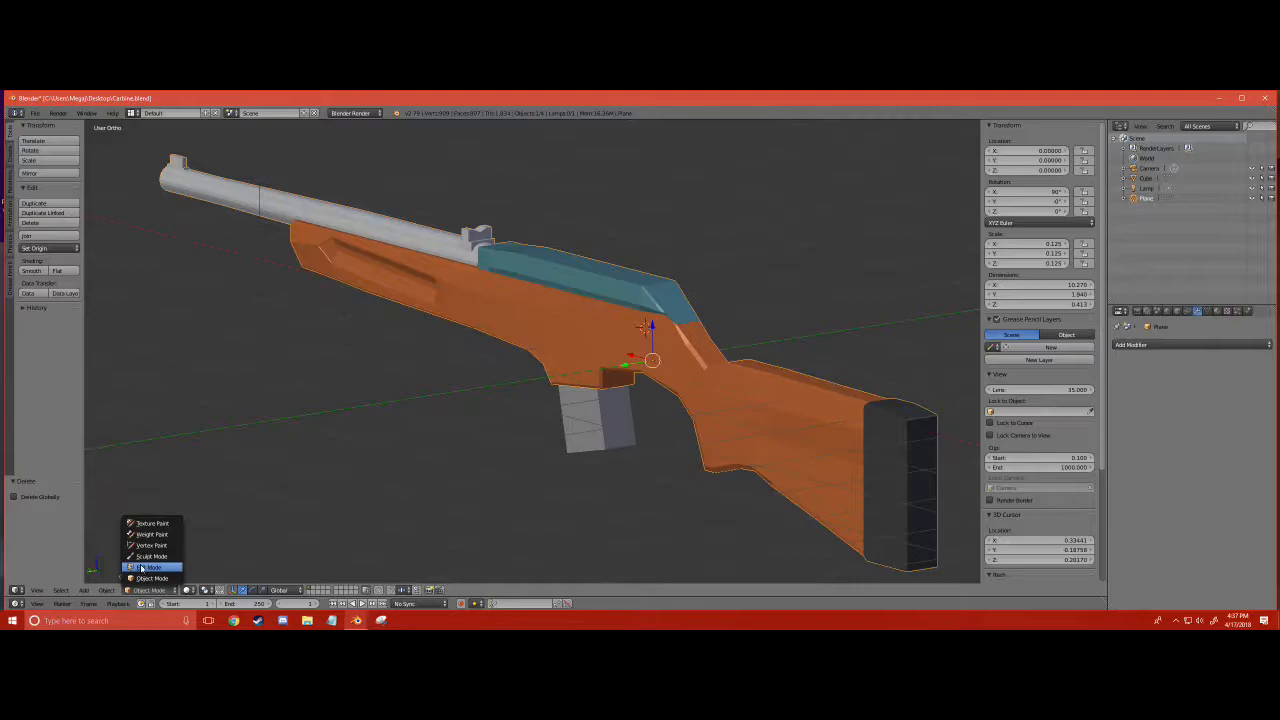
left_click(141, 567)
- Examine the carbine's mesh from several angles, down to the receiver side above the magazine, with everything deselected
scroll(560, 400, "down", 4)
key("a")
scroll(814, 292, "up", 8)
key("a")
key("a")
key("a")
middle_click_drag(650, 350, 331, 352, "shift")
scroll(331, 352, "down", 4)
middle_click_drag(532, 360, 564, 500)
scroll(564, 300, "up", 7)
scroll(564, 400, "down", 7)
middle_click_drag(564, 400, 608, 410)
scroll(608, 410, "up", 4)
key("a")
key("a")
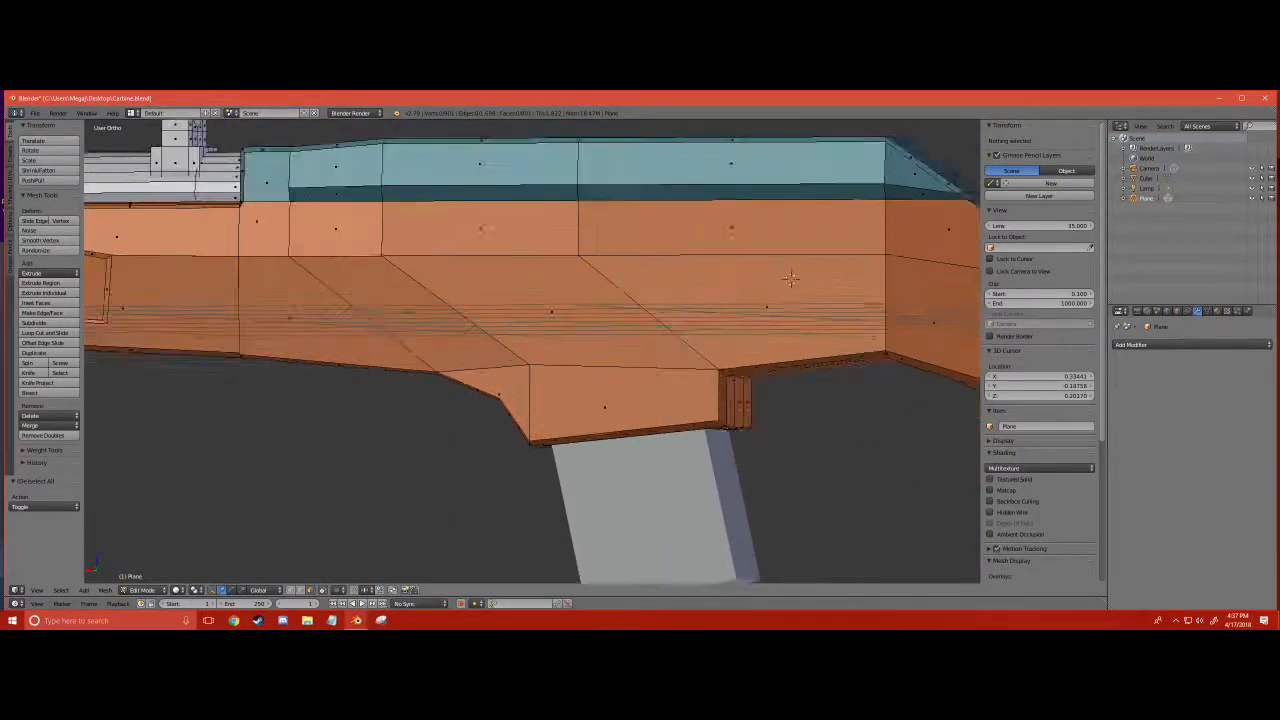
- Add a 20-vertex cylinder at the 3D cursor and rotate it 90° about the X axis to face the receiver side
left_click(84, 590)
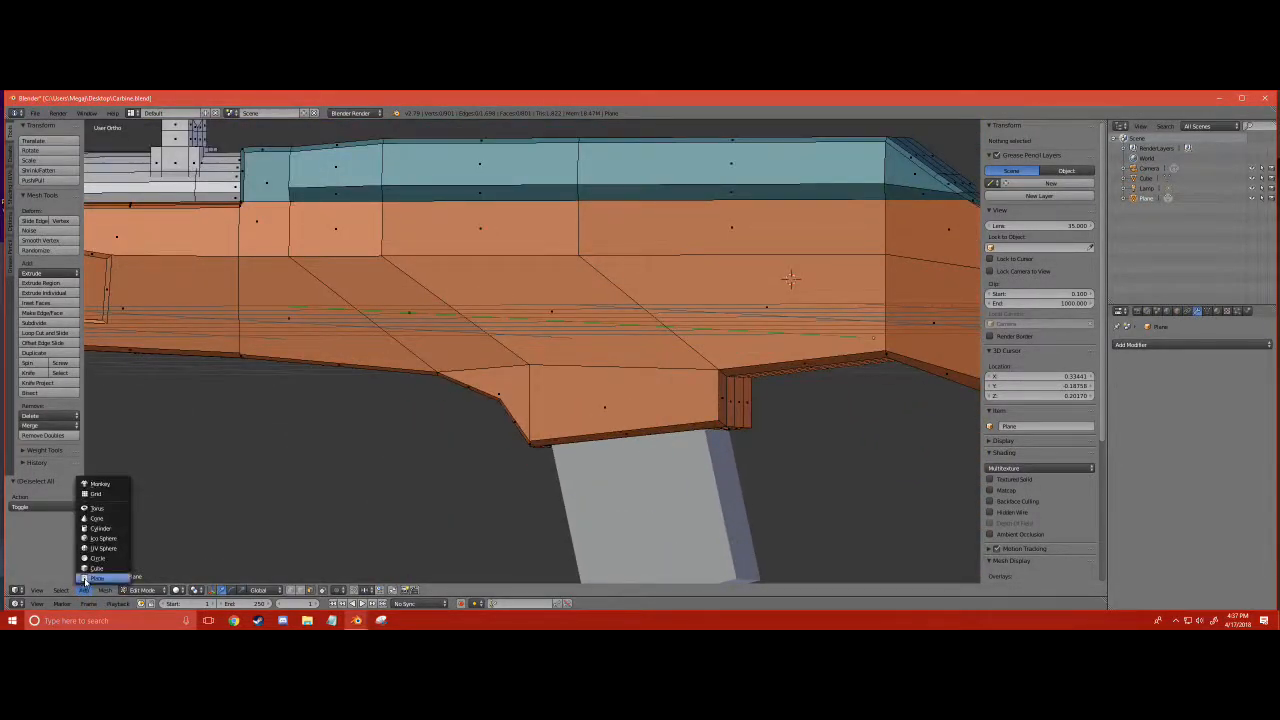
left_click(101, 529)
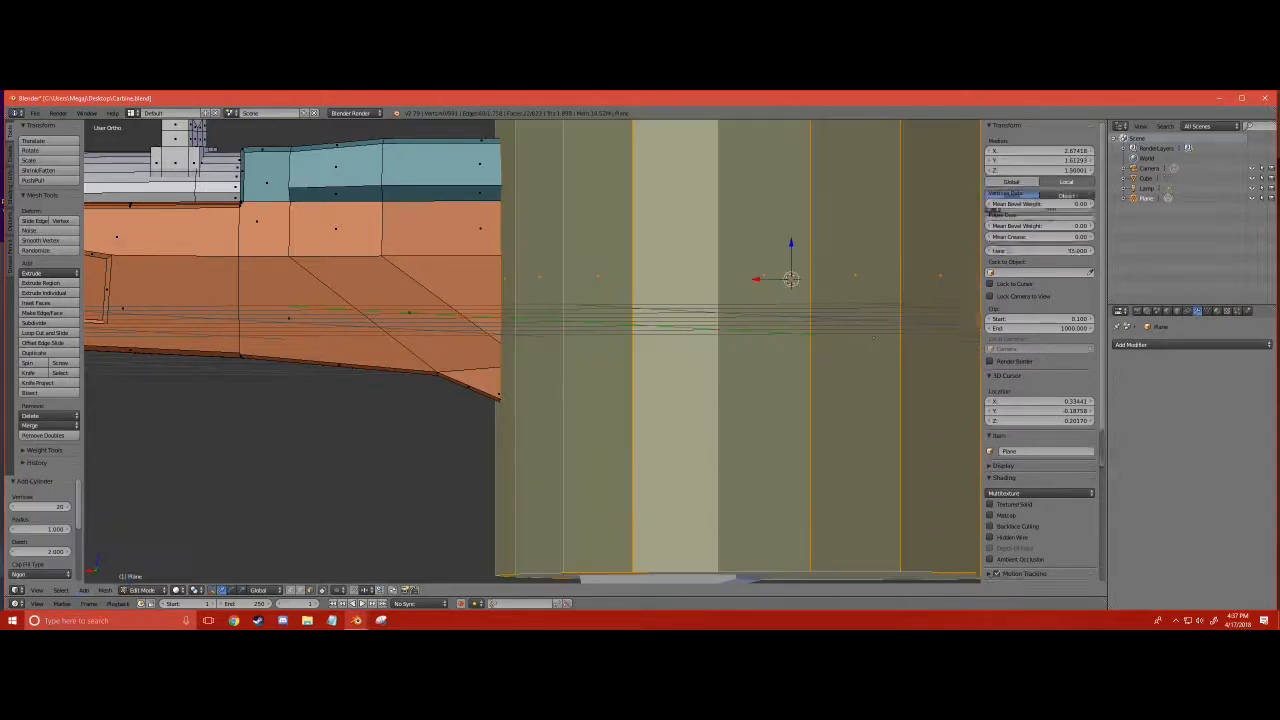
scroll(532, 351, "down", 4)
left_click(232, 590)
left_click_drag(656, 317, 657, 318)
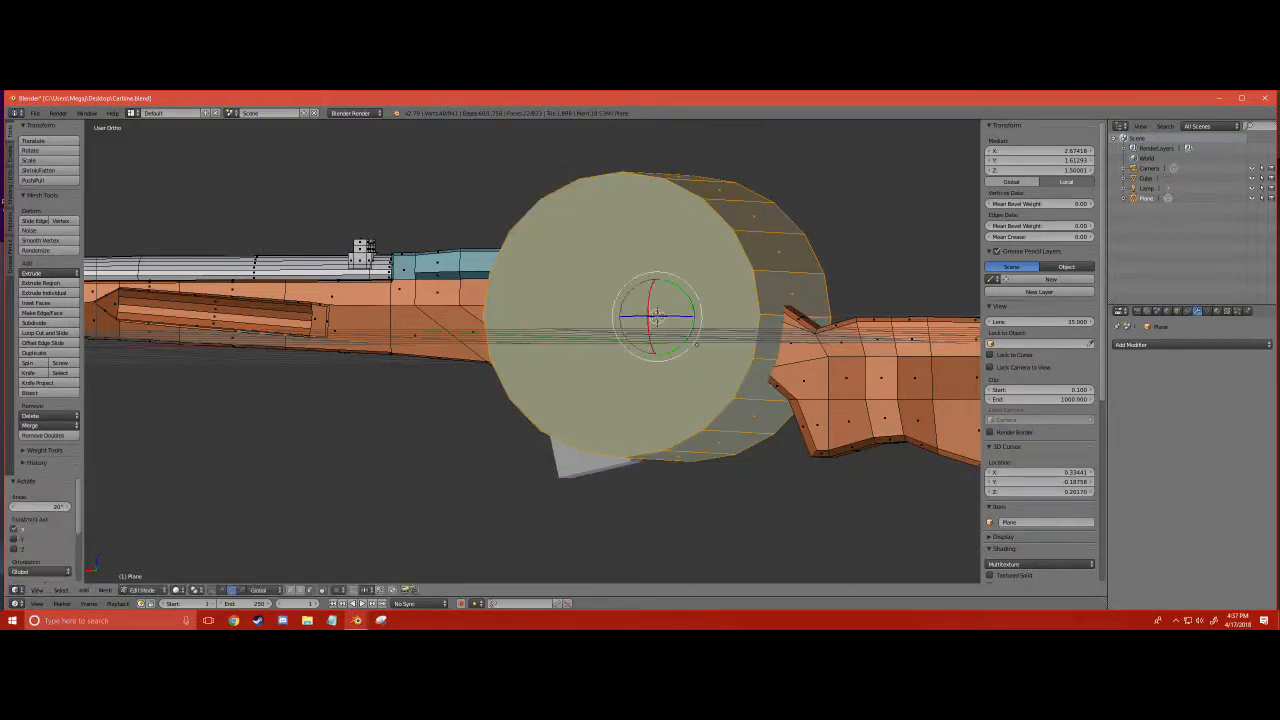
- Try selecting the faces of Material.003 and Material.001 along with the cylinder, and undo the last selection
left_click(1217, 312)
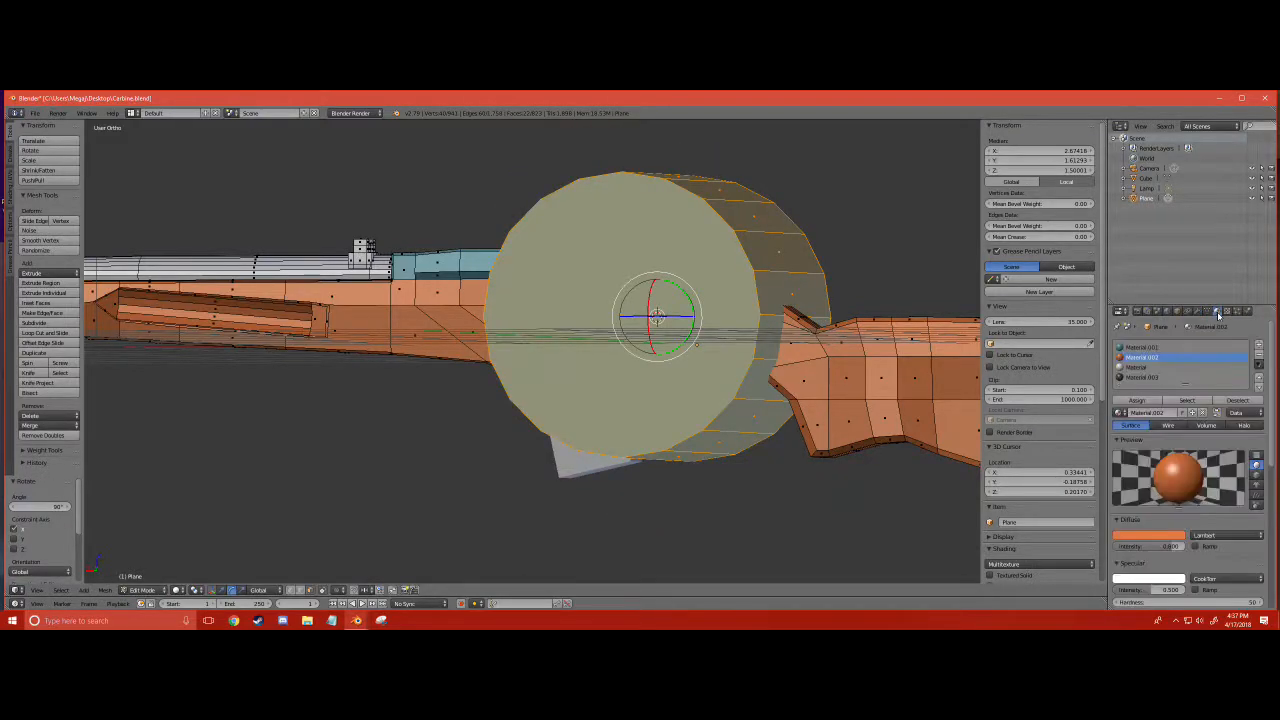
left_click(1163, 400)
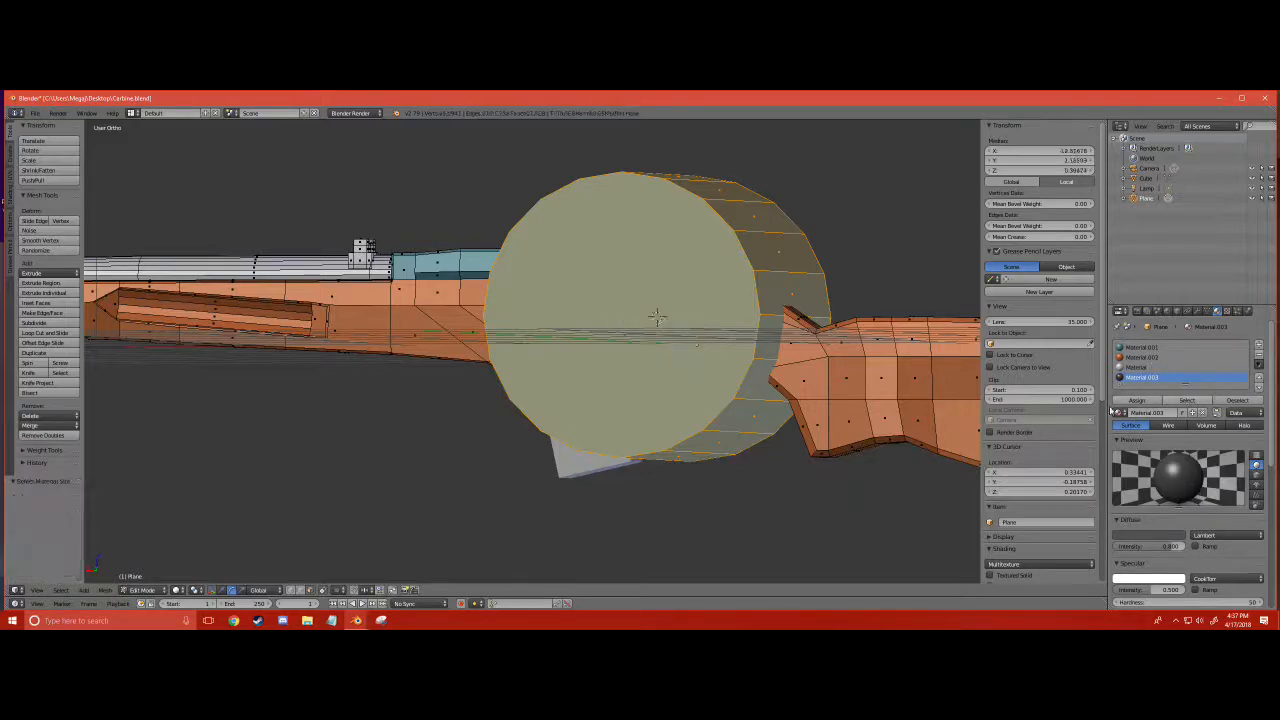
left_click(1146, 347)
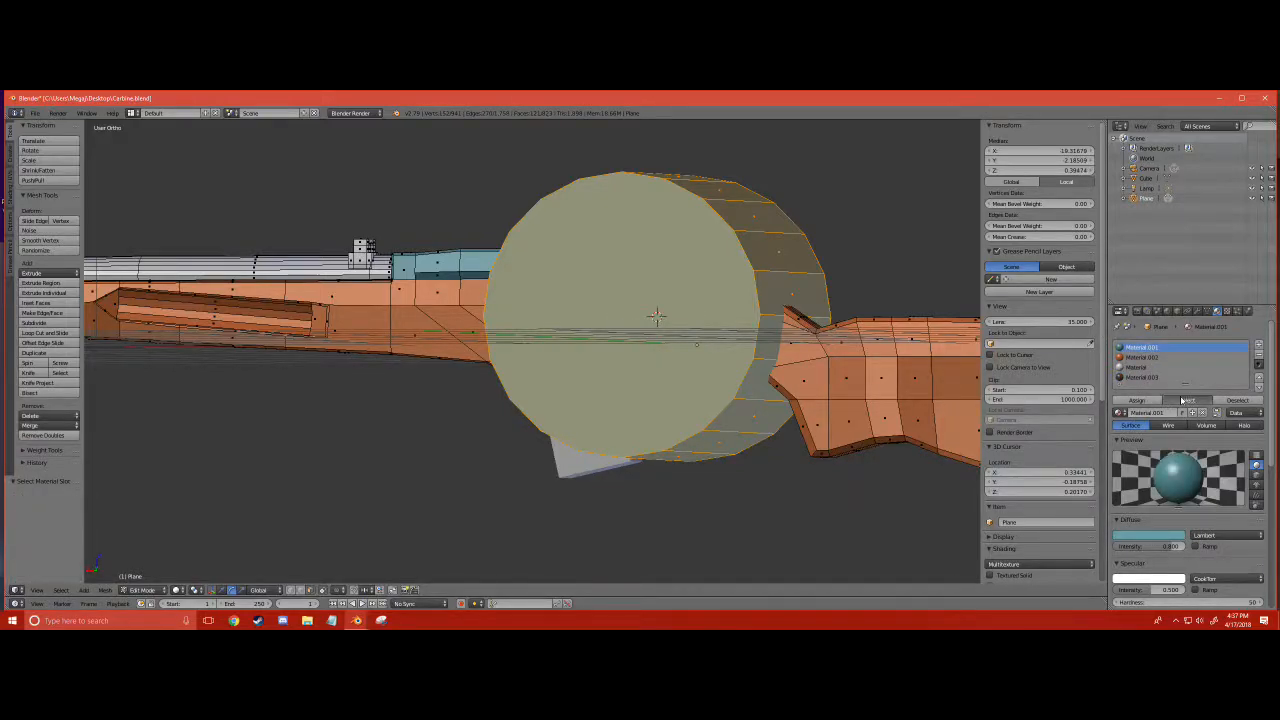
left_click(1184, 400)
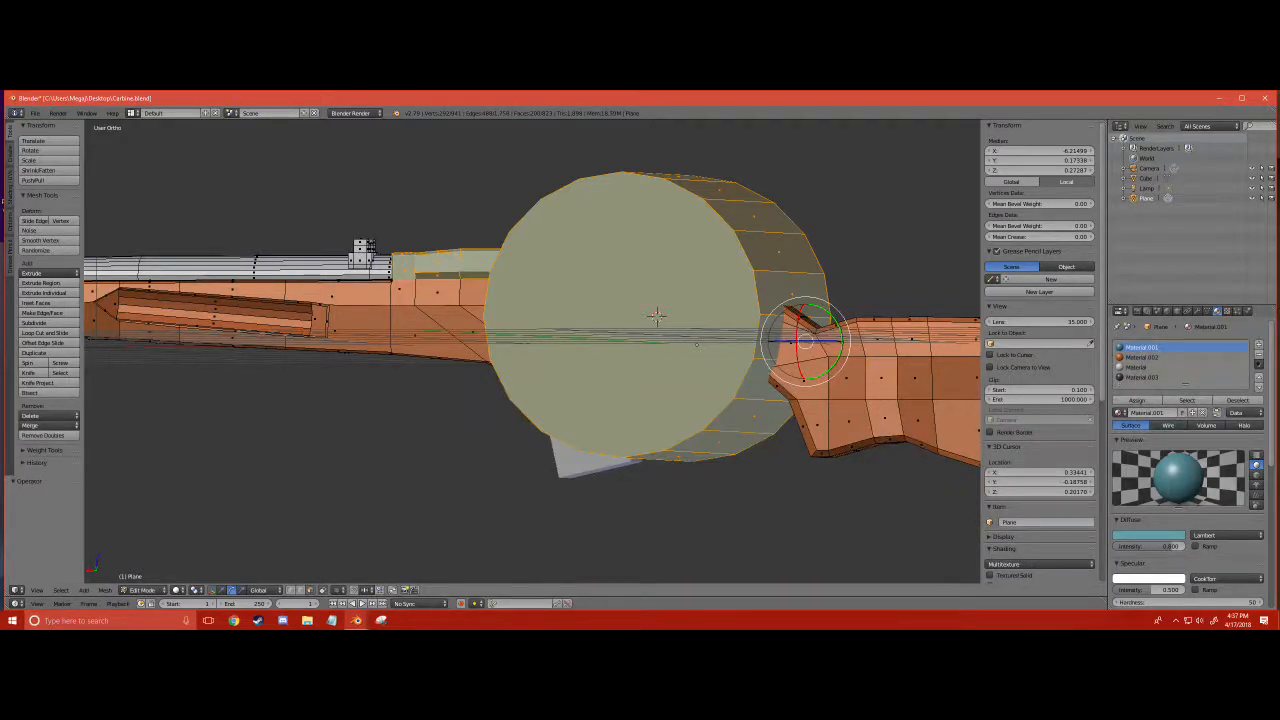
key("ctrl+z")
key("s")
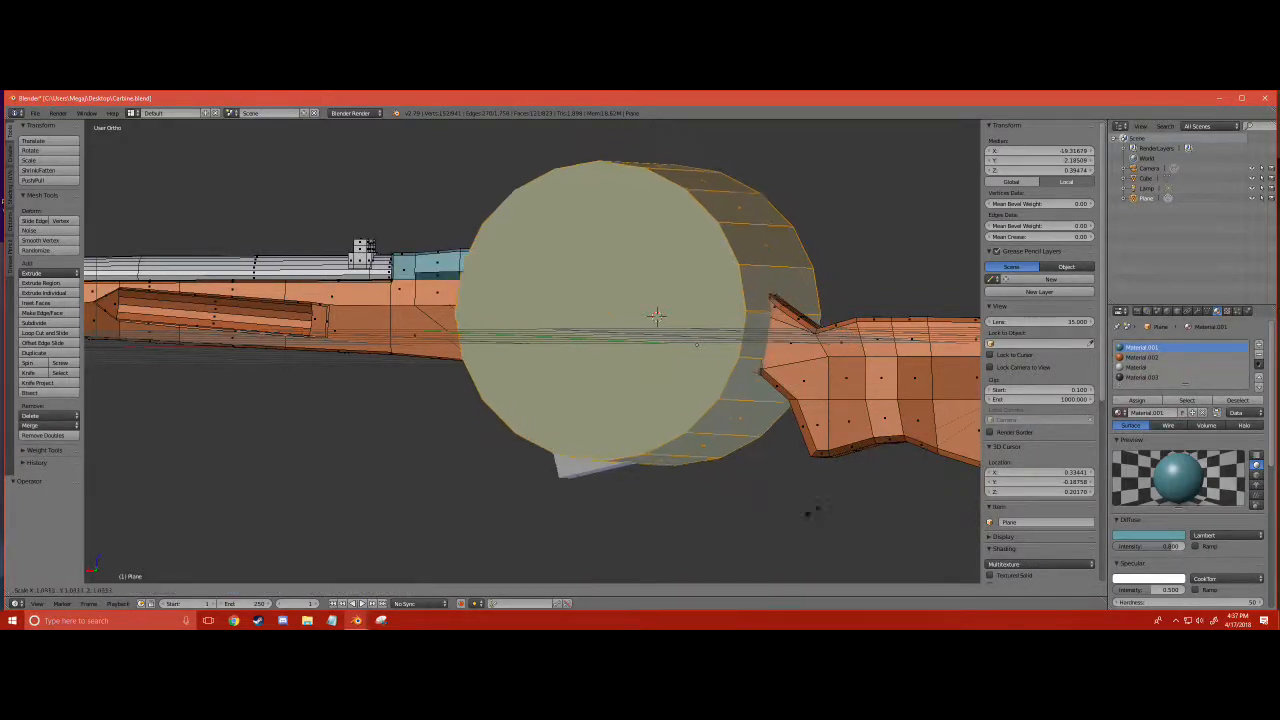
right_click(766, 452)
scroll(766, 452, "down", 9)
key("Tab")
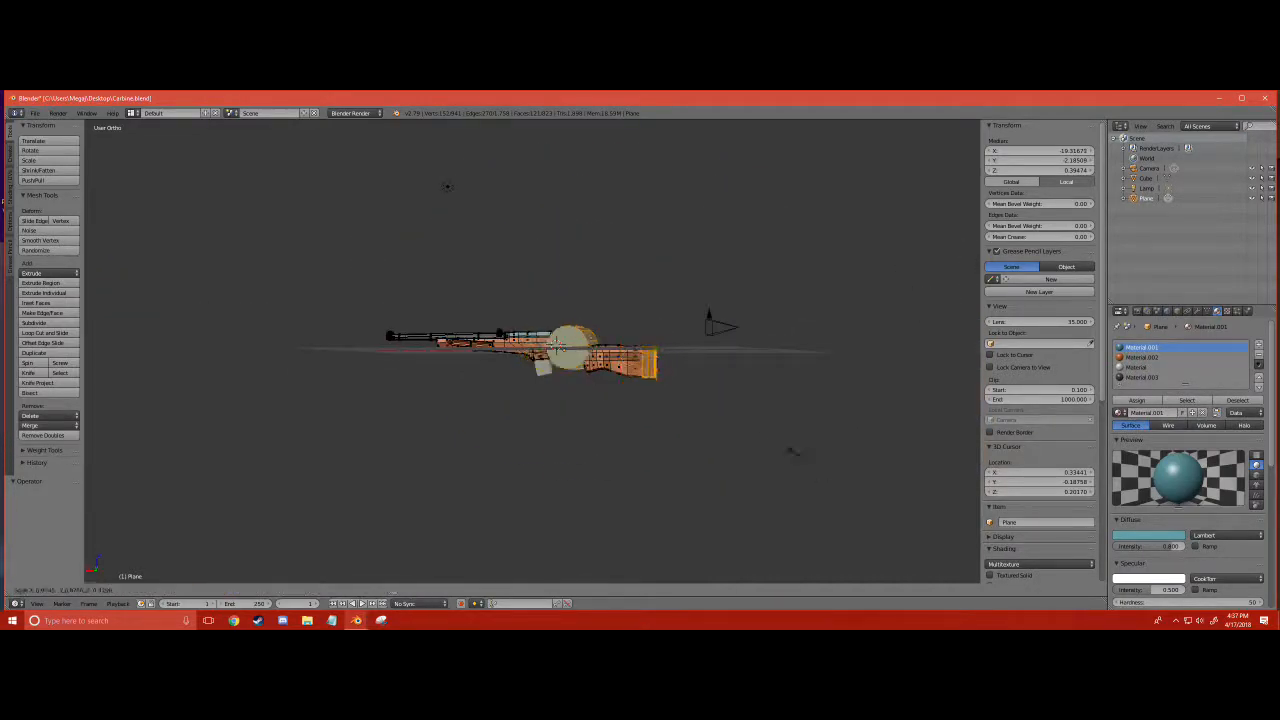
key("Tab")
scroll(447, 186, "up", 6)
- Select only the cylinder and scale it down in two passes, the last one by 0.434
key("a")
key("l")
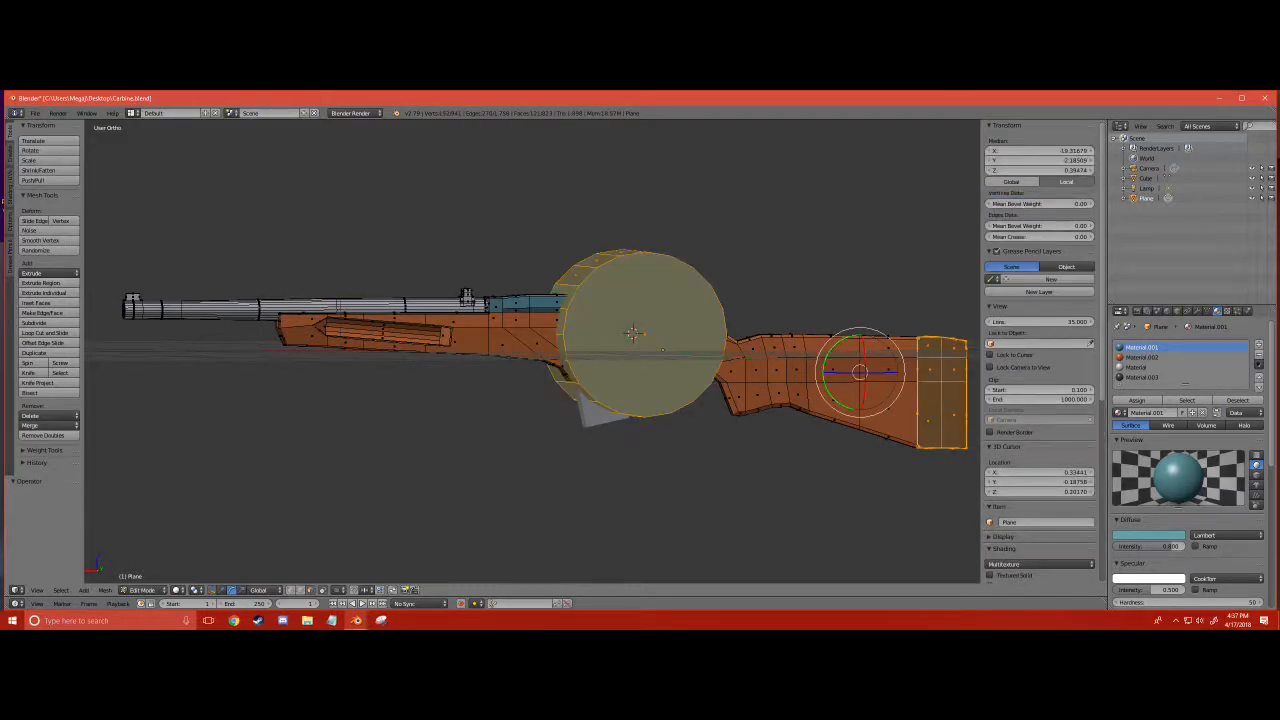
key("s")
left_click(648, 342)
scroll(648, 342, "up", 3)
middle_click_drag(650, 342, 740, 448)
key("s")
left_click(692, 395)
scroll(650, 352, "up", 2)
- Move the small cylinder onto the lower side of the receiver, just above the front of the magazine well
left_click(222, 590)
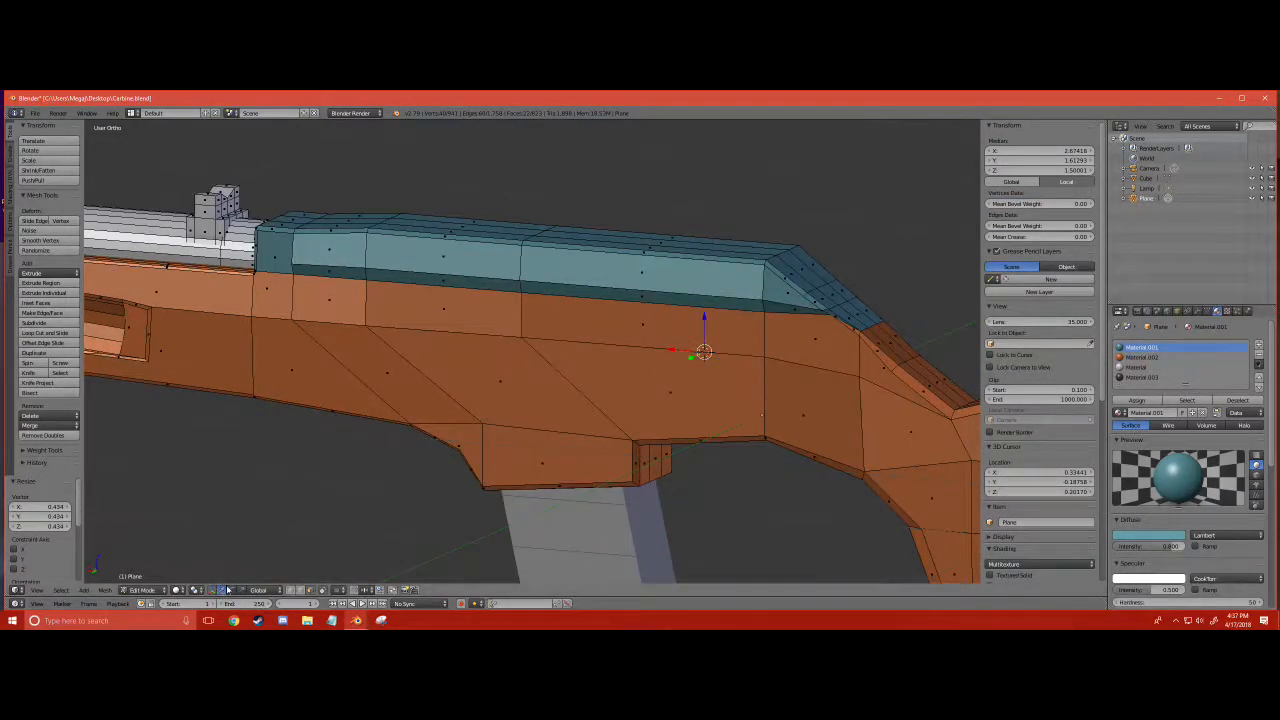
left_click_drag(704, 328, 514, 413)
scroll(514, 413, "up", 3)
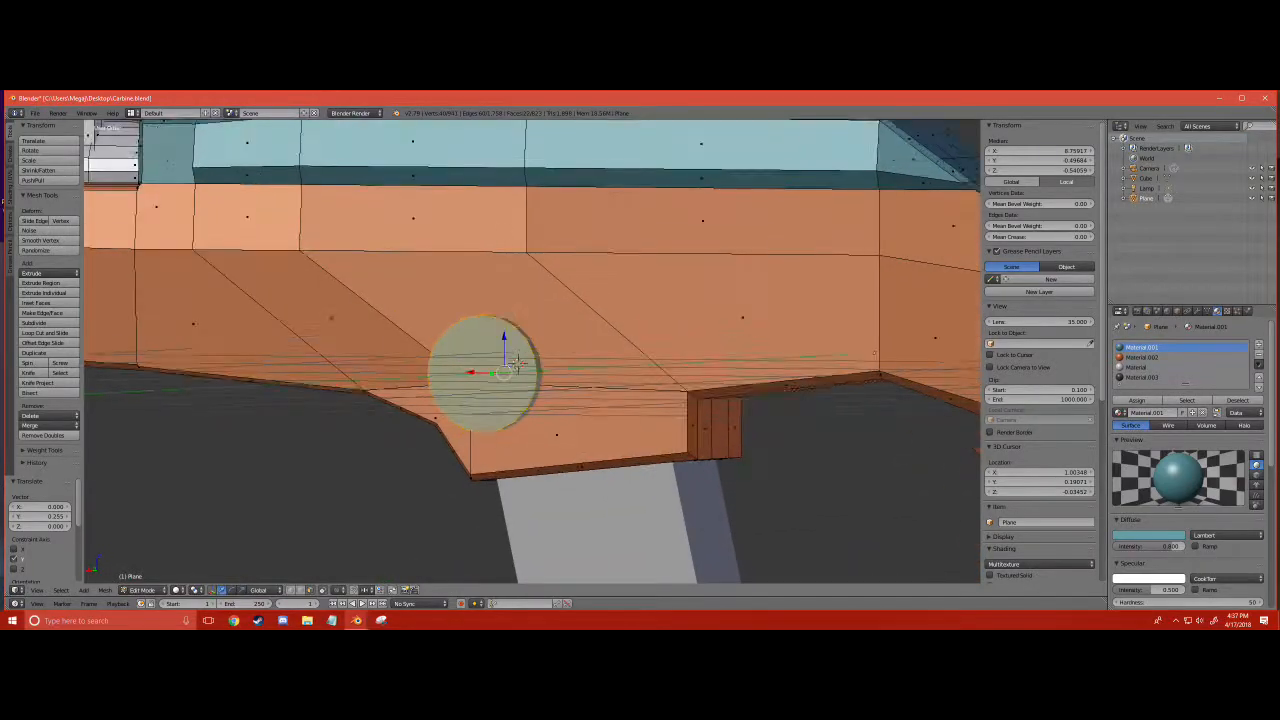
left_click_drag(469, 372, 427, 373)
mouse_move(504, 336)
left_mouse_down()
mouse_move(504, 361)
mouse_move(487, 373)
mouse_move(504, 318)
left_mouse_up()
- Scale the cylinder into a flat horizontal oval and lower it slightly on the receiver side
scroll(515, 366, "up", 1)
middle_click_drag(513, 362, 712, 390)
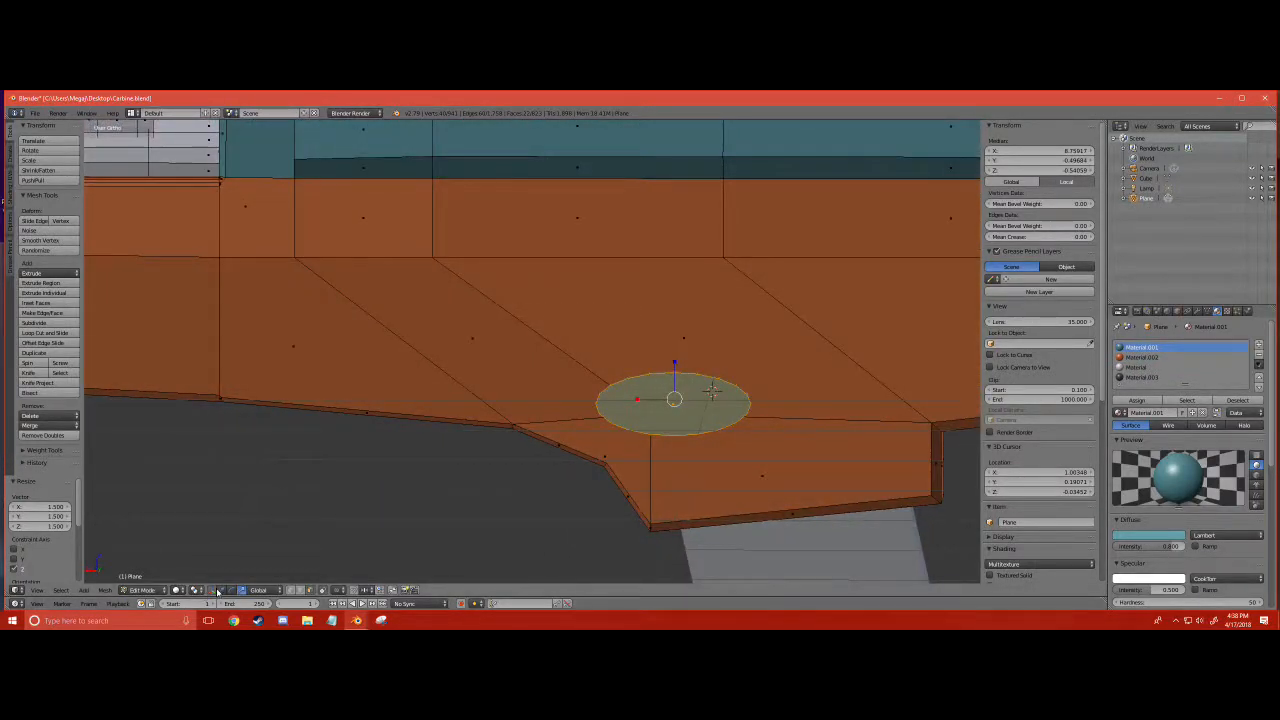
left_click_drag(674, 365, 672, 420)
scroll(672, 420, "down", 3)
middle_click_drag(672, 420, 490, 450)
scroll(560, 392, "up", 3)
- Inset the oval's outer face by extruding it in place and scaling it to 0.844
right_click(536, 386)
left_click_drag(307, 502, 316, 500)
key("e")
right_click(316, 500)
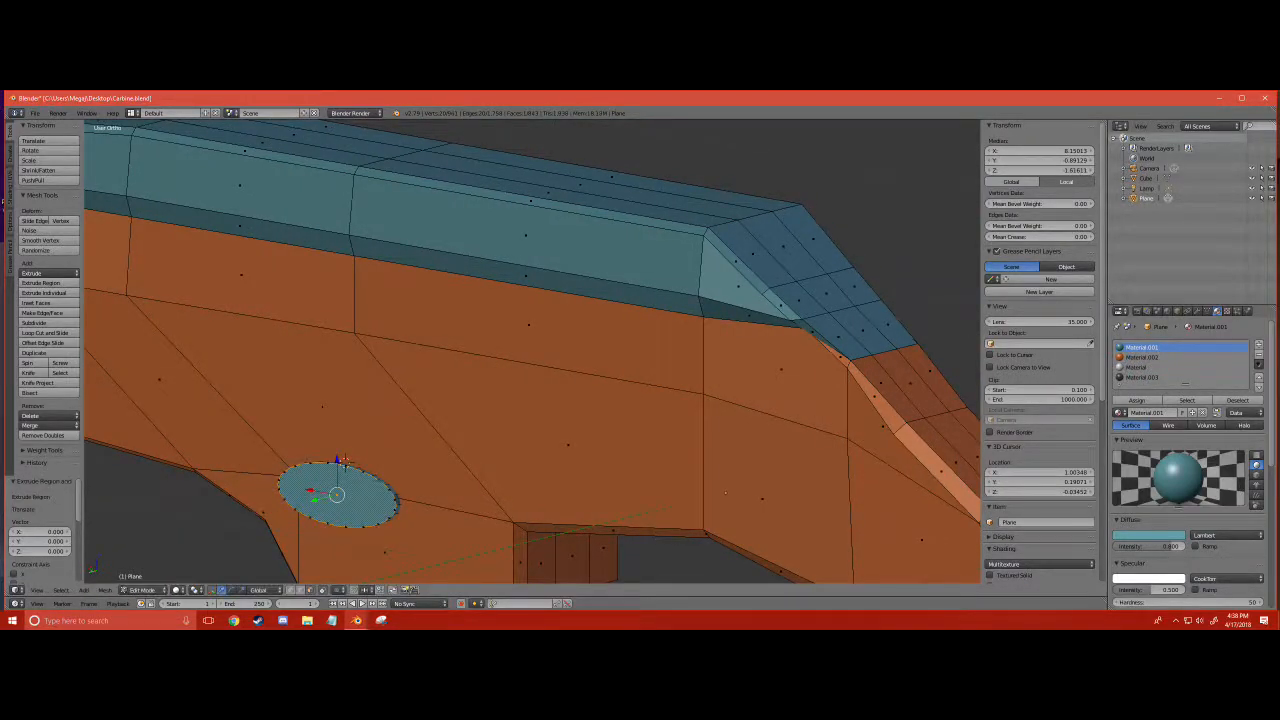
key("s")
left_click(398, 540)
- Try to extrude the inset oval face outward and add a smaller second inset at its centre
key("e")
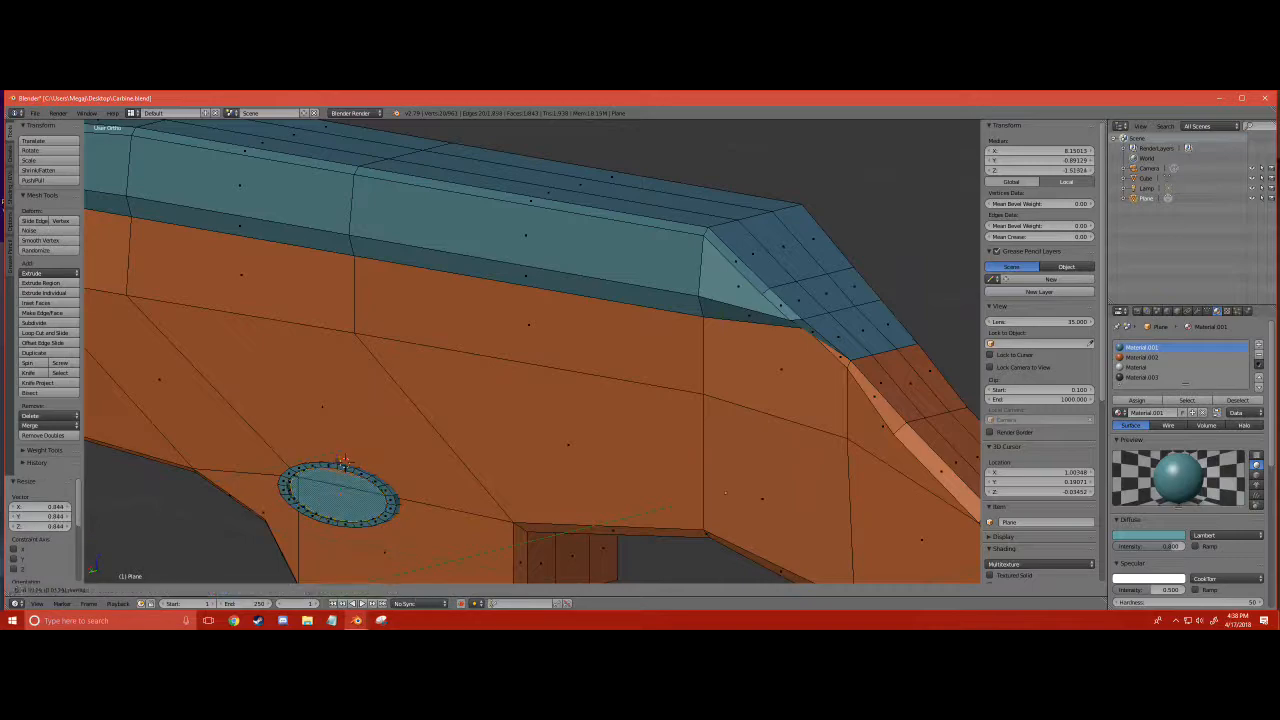
left_click(402, 539)
key("ctrl+z")
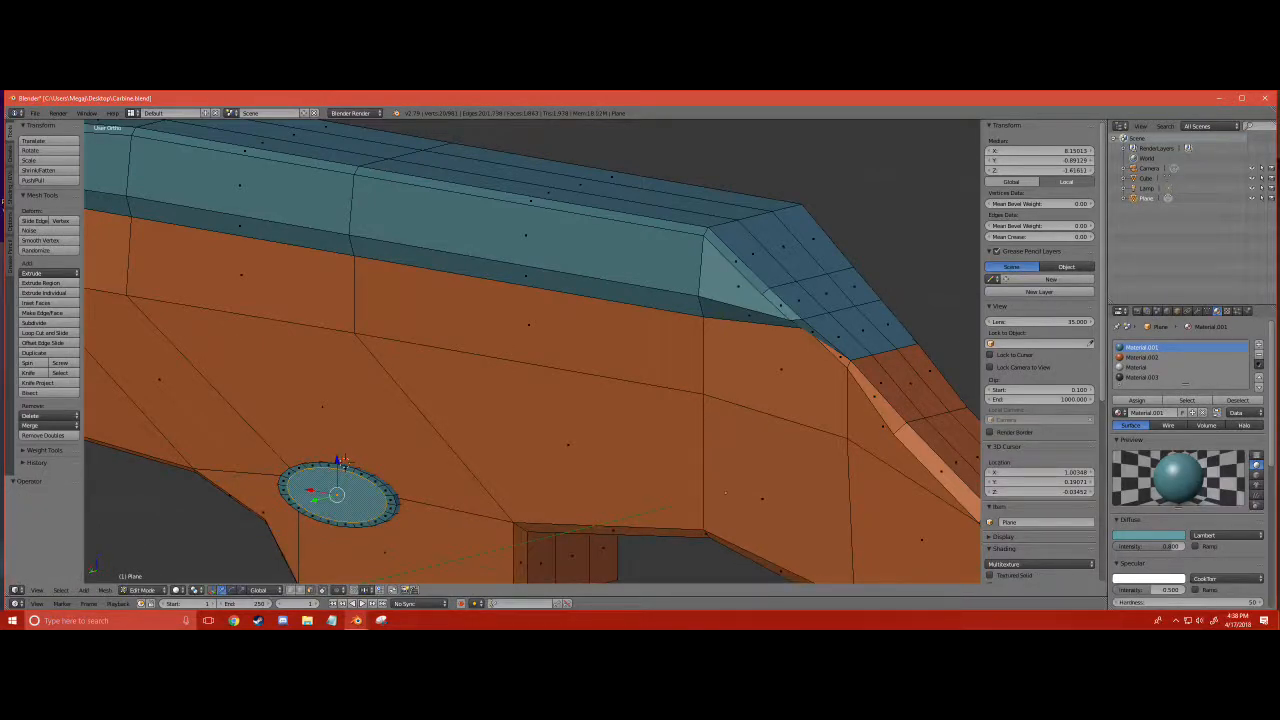
key("e")
left_click(403, 539)
key("e")
right_click(405, 539)
key("s")
left_click(403, 538)
key("e")
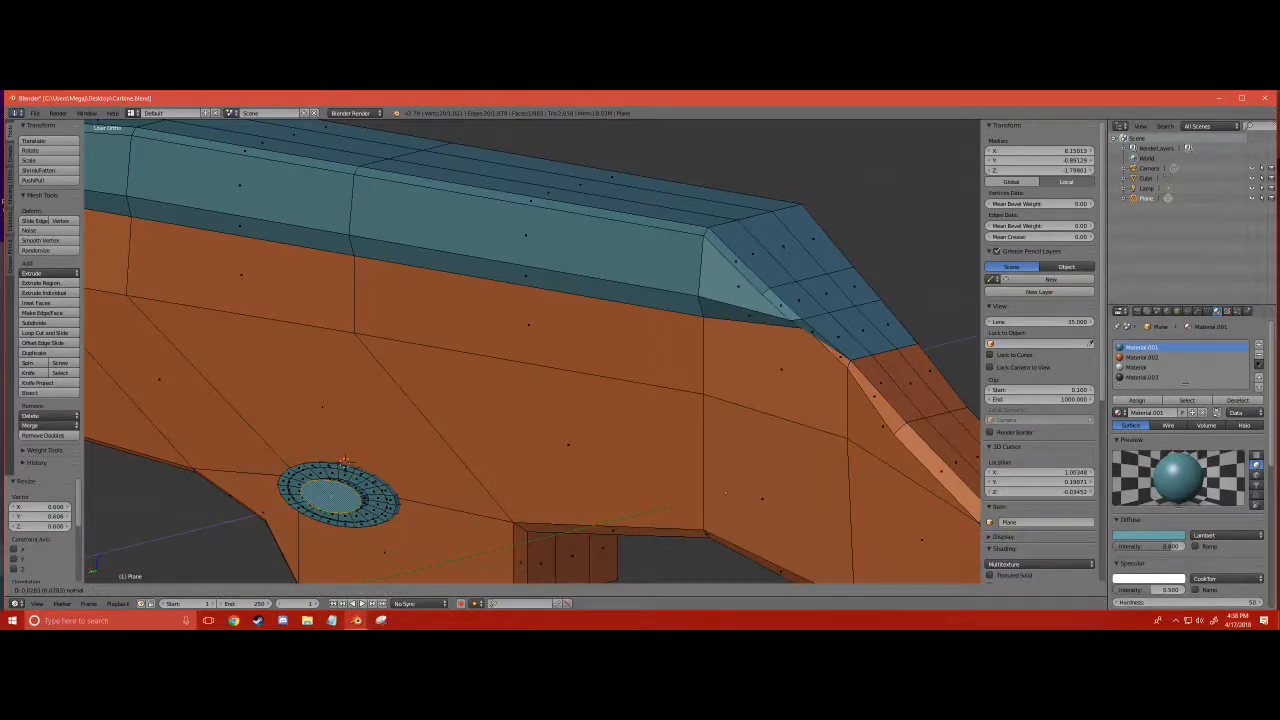
left_click(403, 532)
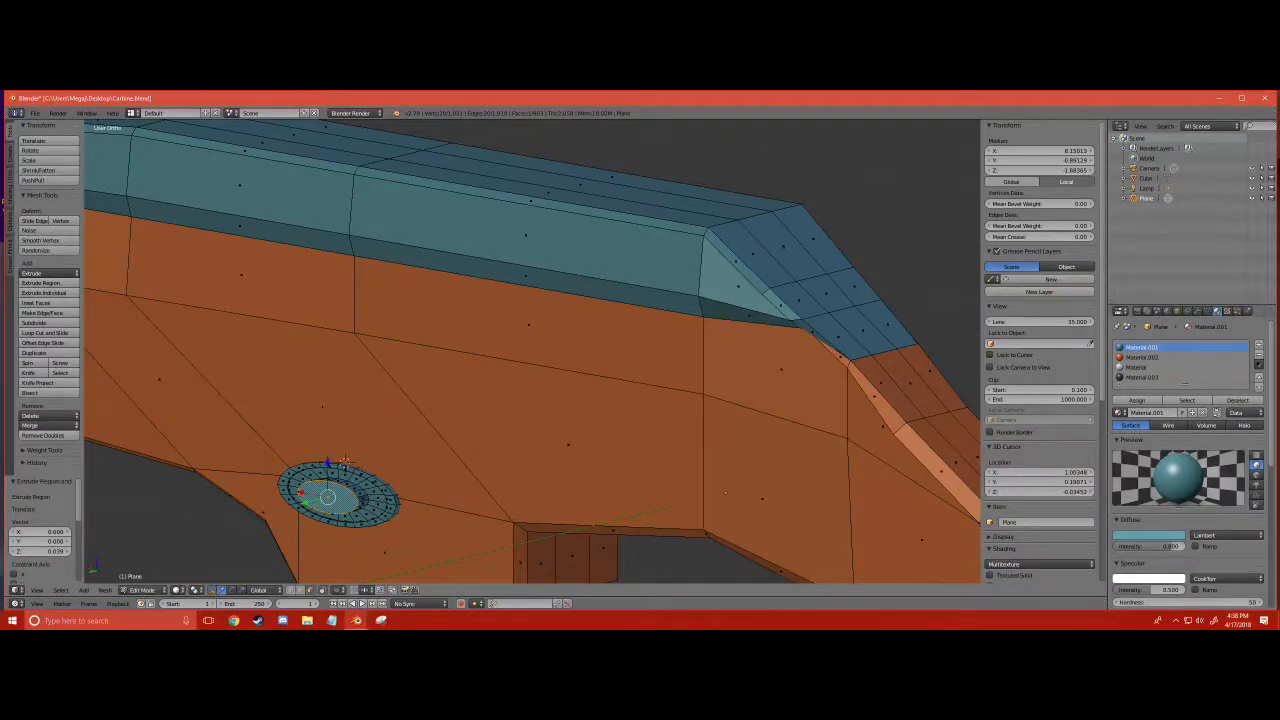
middle_click_drag(403, 532, 405, 440)
key("ctrl+z")
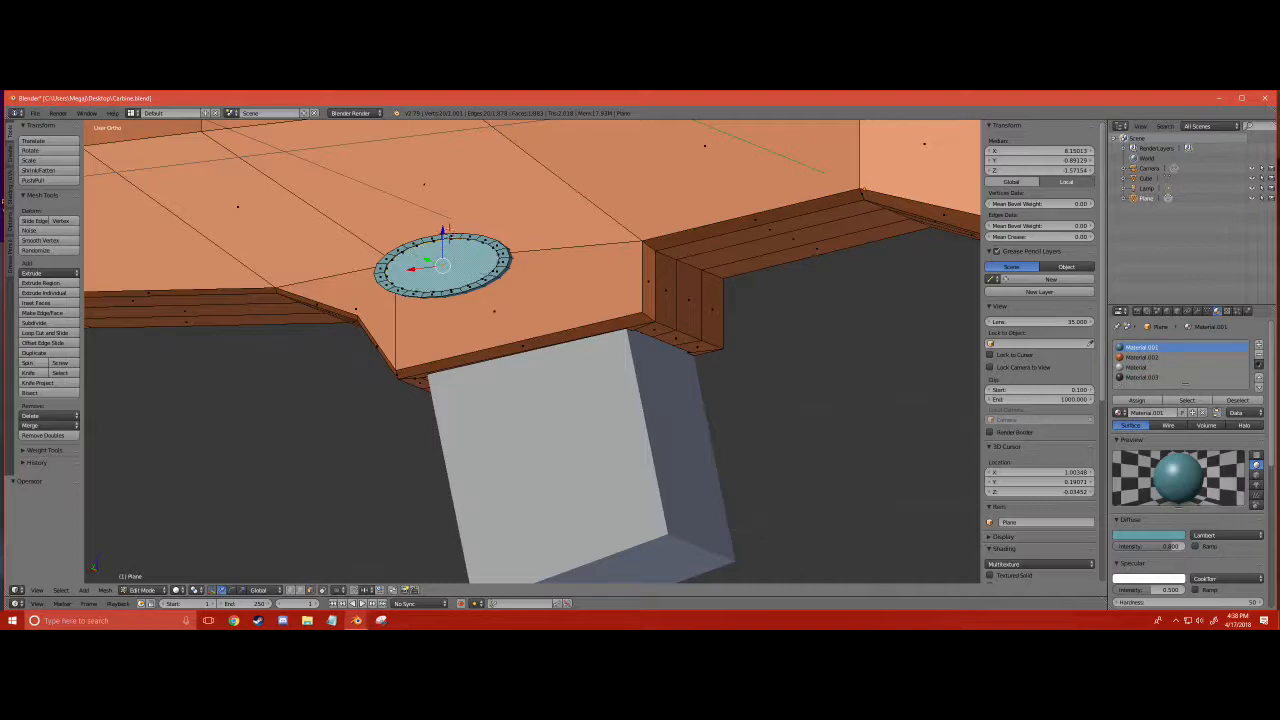
- Extrude the oval's inset face outward in two short passes, the first by 0.008
key("e")
left_click(449, 231)
key("ctrl+z")
key("e")
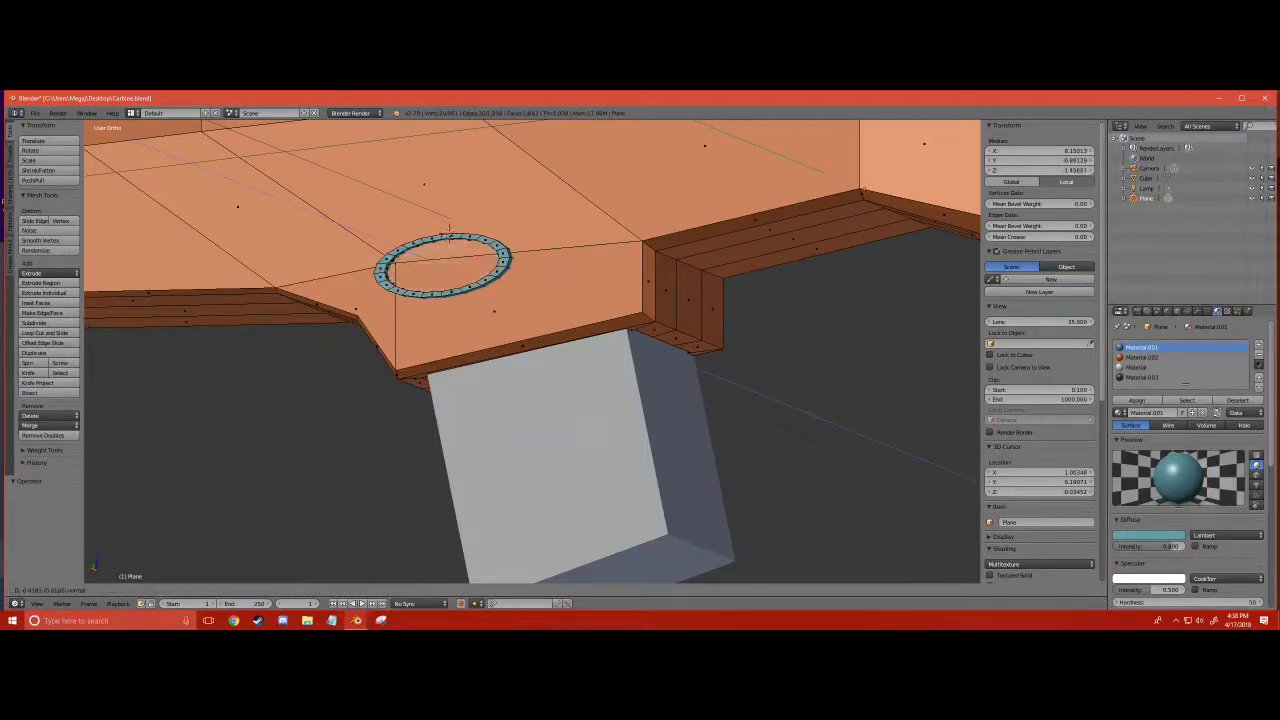
left_click(449, 232)
key("e")
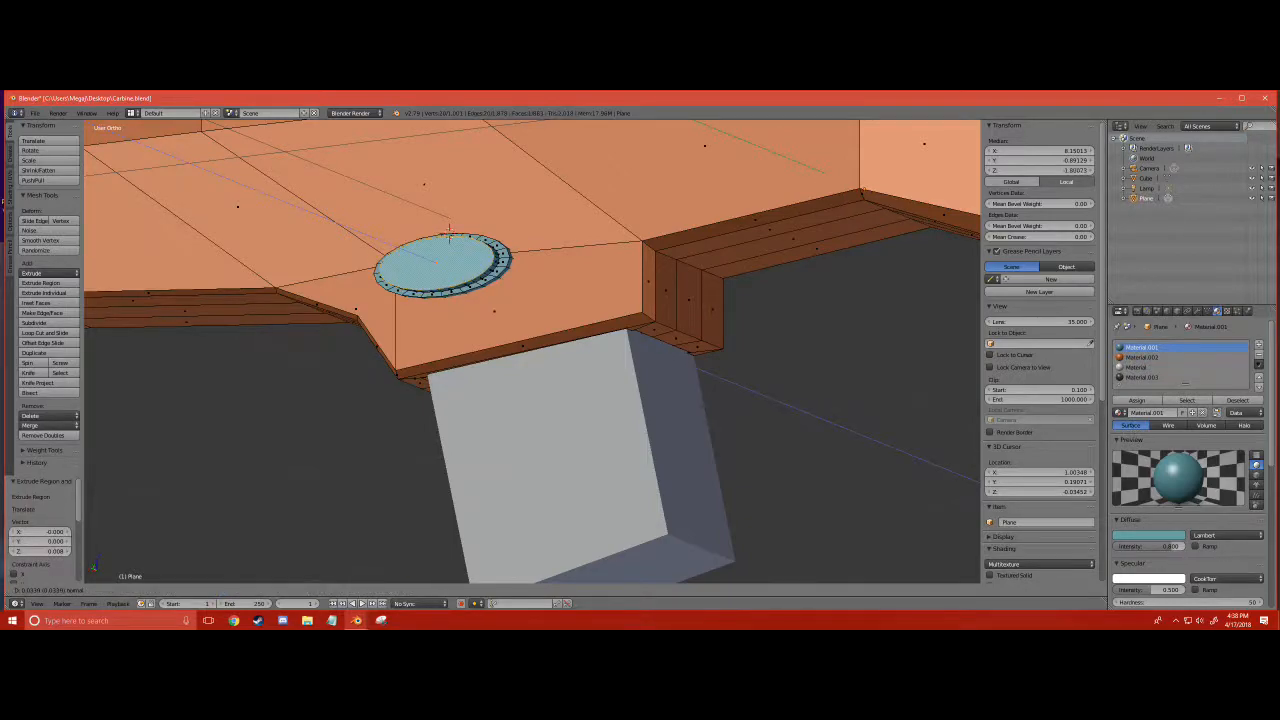
left_click(449, 232)
- Select the oval button's outer face, extrude it outward again and scale it down to taper the end
key("a")
scroll(449, 233, "down", 1)
right_click(462, 258)
left_click(463, 255)
key("e")
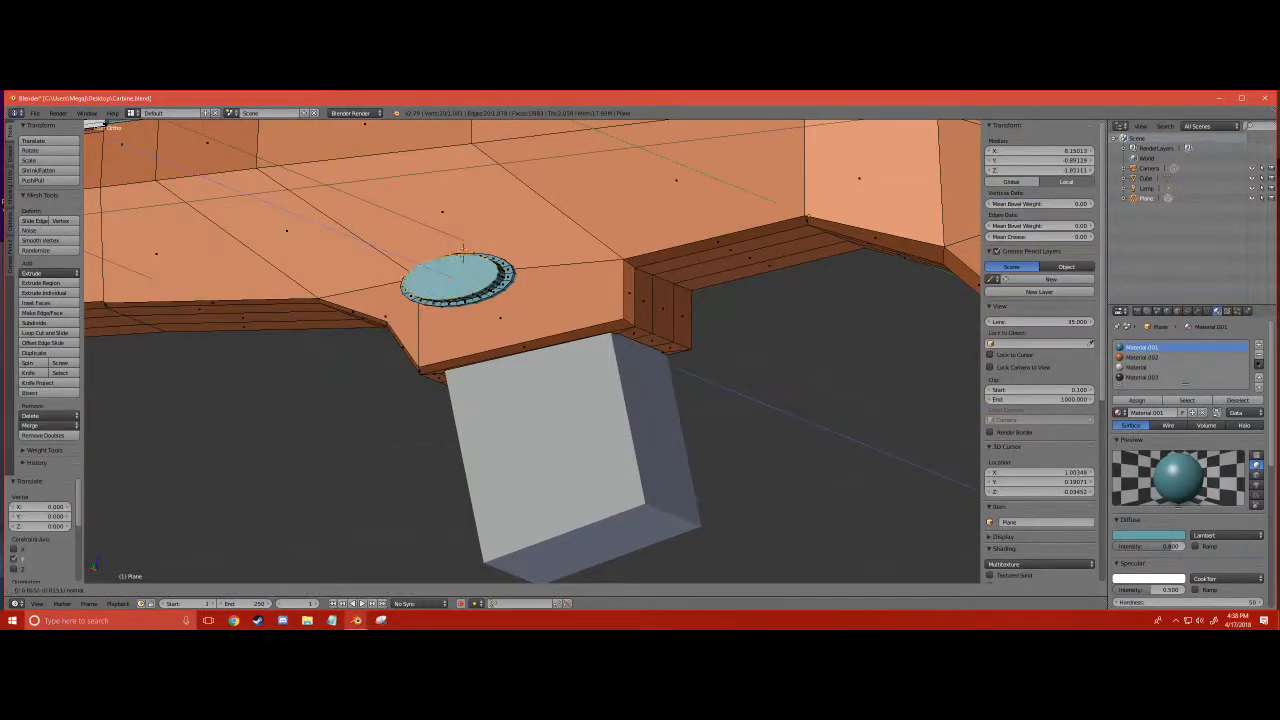
left_click(463, 252)
key("s")
left_click(568, 392)
key("a")
- Extrude the end face of the oval button outward once more, leaving the mesh deselected
scroll(567, 391, "down", 5)
middle_click_drag(565, 391, 432, 498)
right_click(312, 418)
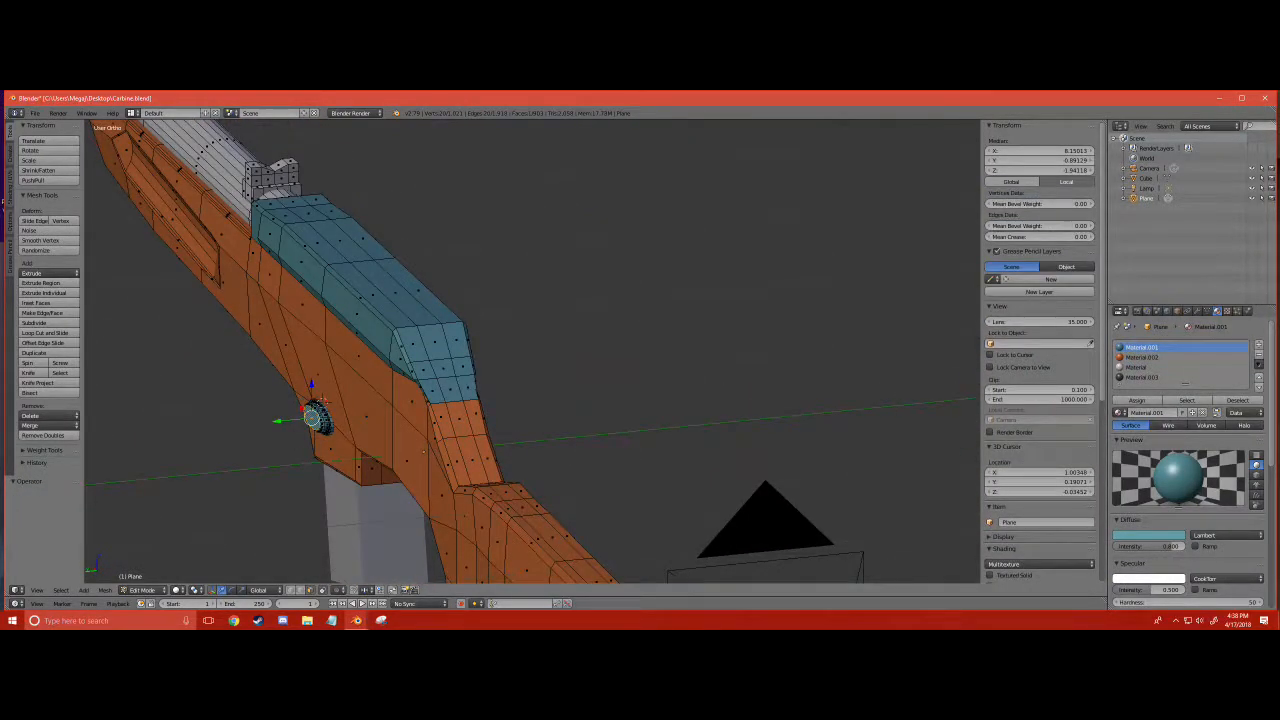
key("e")
left_click(318, 420)
key("a")
- Examine the oval button, magazine well and stock of the carbine from above, from below and from a distance
scroll(320, 422, "down", 3)
middle_click_drag(322, 424, 370, 400)
scroll(485, 370, "up", 4)
scroll(525, 360, "down", 2)
scroll(440, 345, "up", 4)
scroll(440, 345, "down", 4)
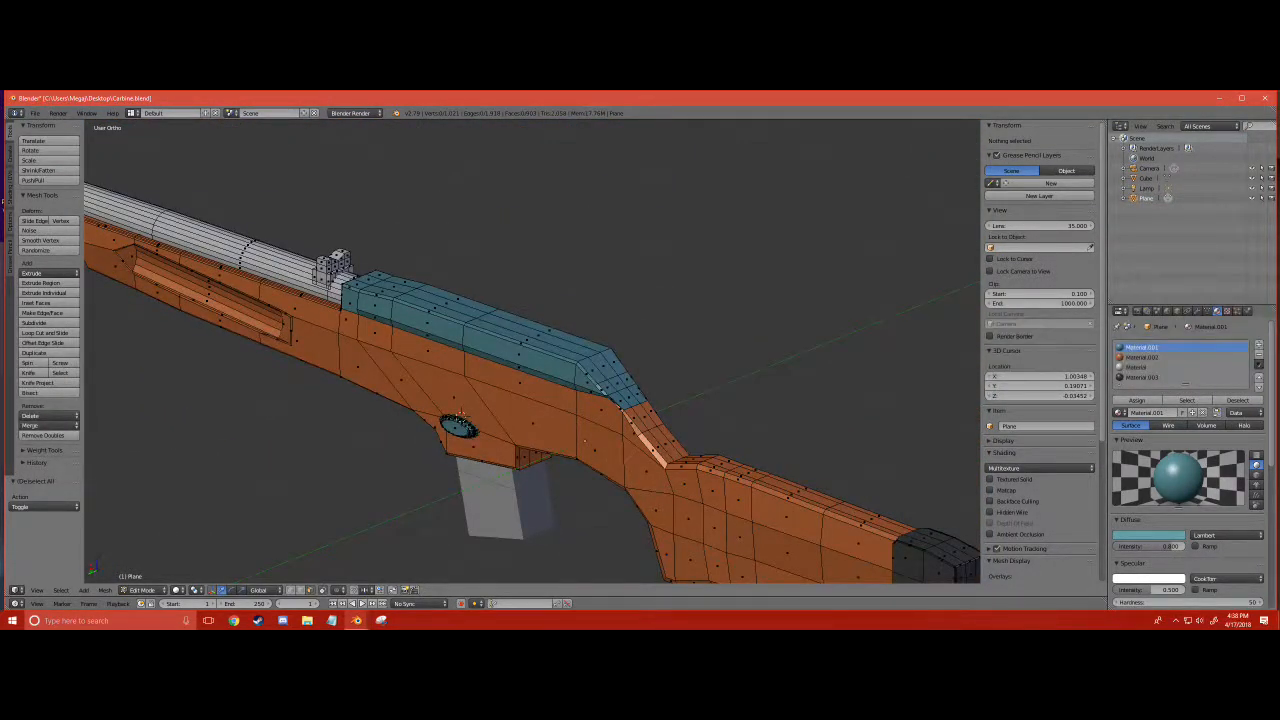
scroll(236, 228, "down", 2)
middle_click_drag(236, 228, 275, 150)
scroll(300, 188, "up", 4)
scroll(275, 150, "up", 3)
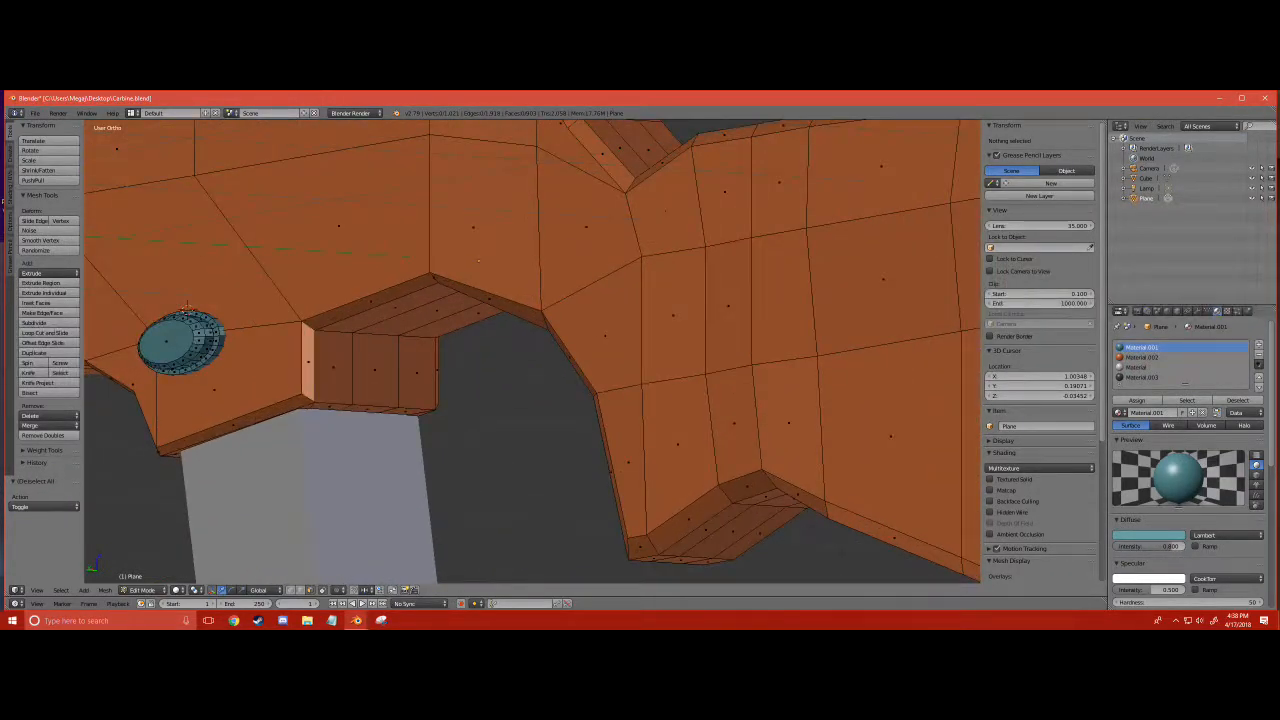
scroll(532, 352, "down", 4)
mouse_move(532, 352)
middle_mouse_down()
mouse_move(502, 350)
mouse_move(528, 346)
middle_mouse_up()
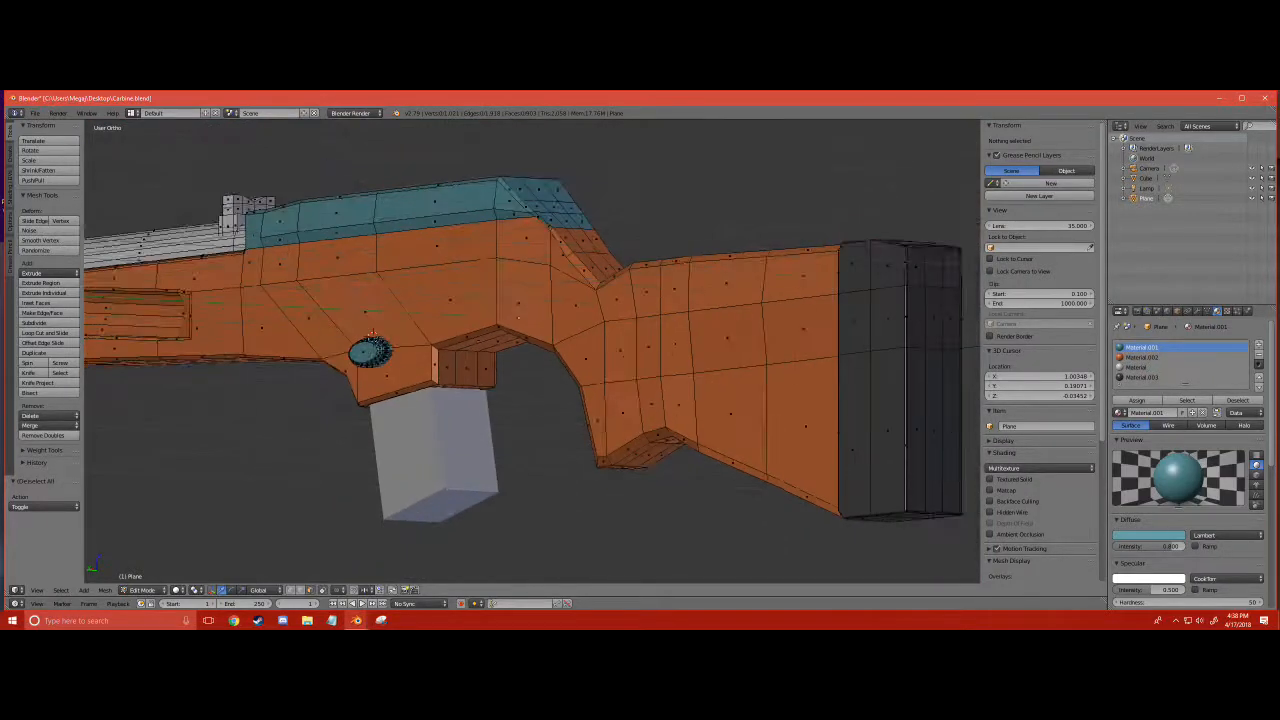
scroll(528, 346, "up", 1)
scroll(528, 346, "down", 3)
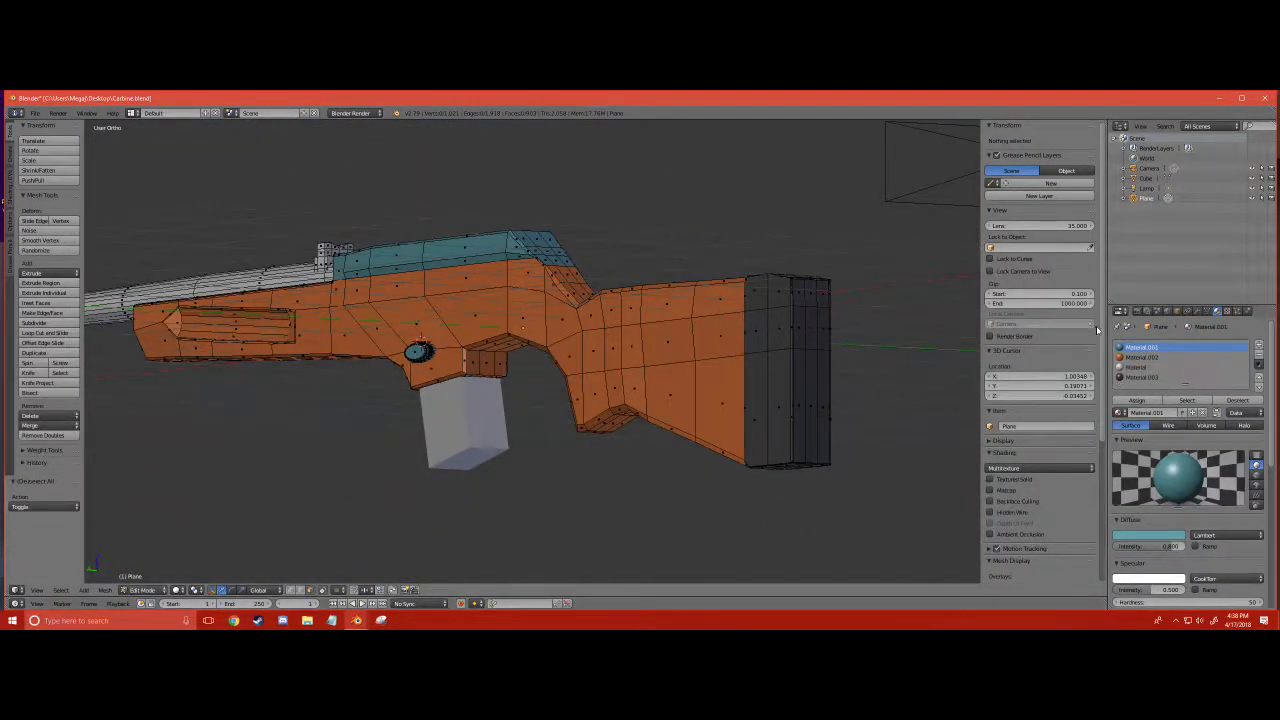
left_click(1198, 311)
left_click(1168, 342)
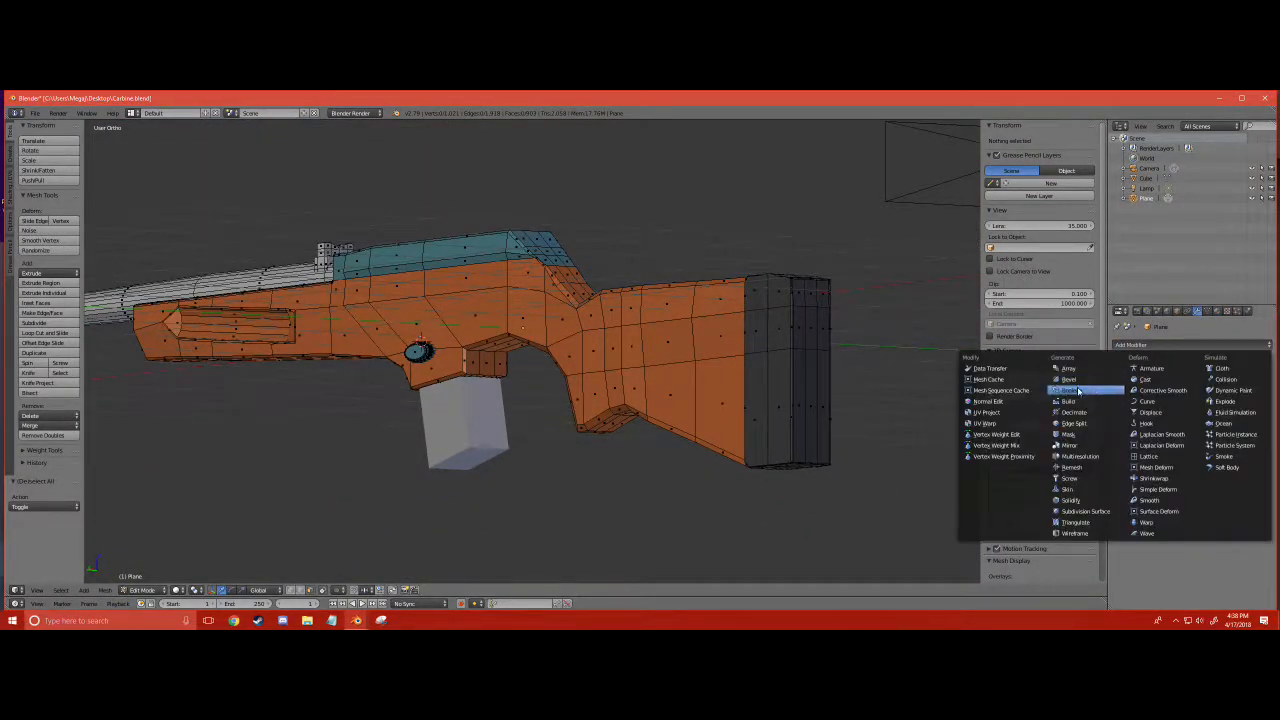
left_click(1078, 392)
left_click(1163, 402)
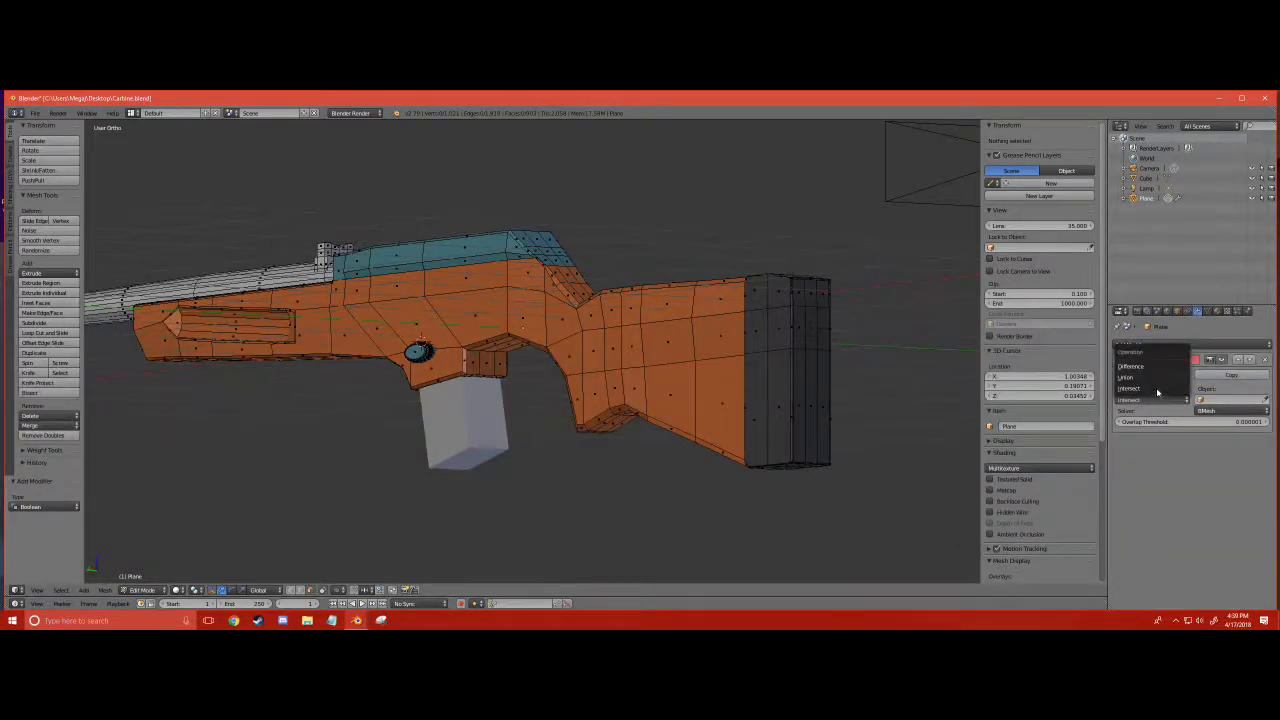
left_click(1263, 360)
- Switch the carbine to Object Mode and check the receiver notch and the overall shape from both sides
scroll(530, 350, "up", 2)
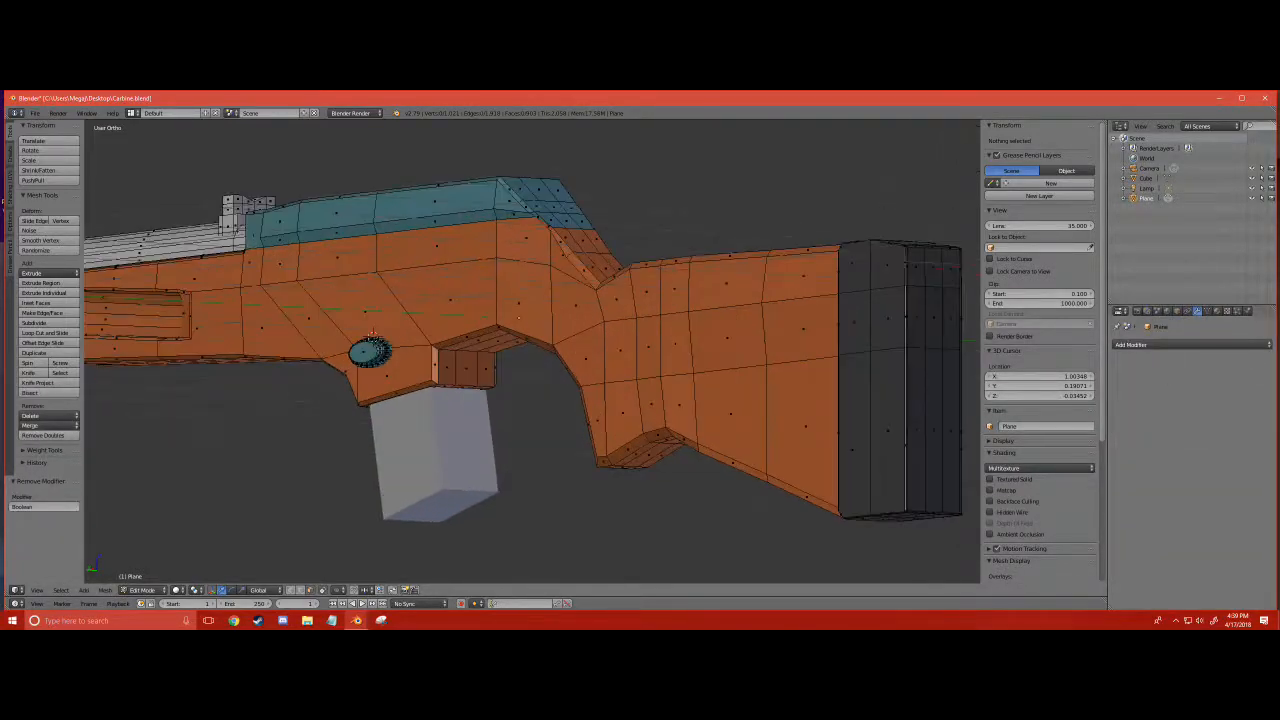
middle_click_drag(530, 350, 650, 370)
left_click(138, 590)
left_click(146, 568)
scroll(512, 386, "down", 3)
middle_click_drag(514, 386, 286, 376)
scroll(334, 387, "up", 3)
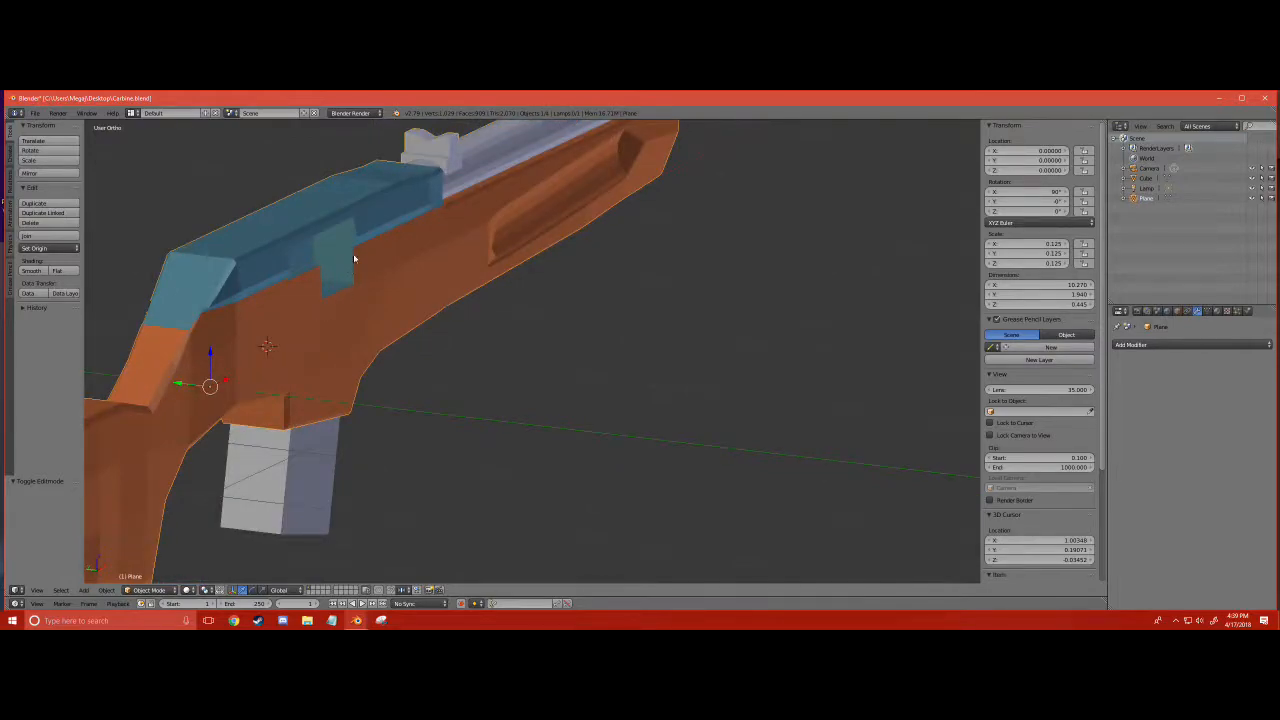
middle_click_drag(307, 258, 317, 247)
middle_click_drag(377, 209, 200, 300)
- Save the Carbine blend file and minimize its window to reach the desktop
left_click(35, 112)
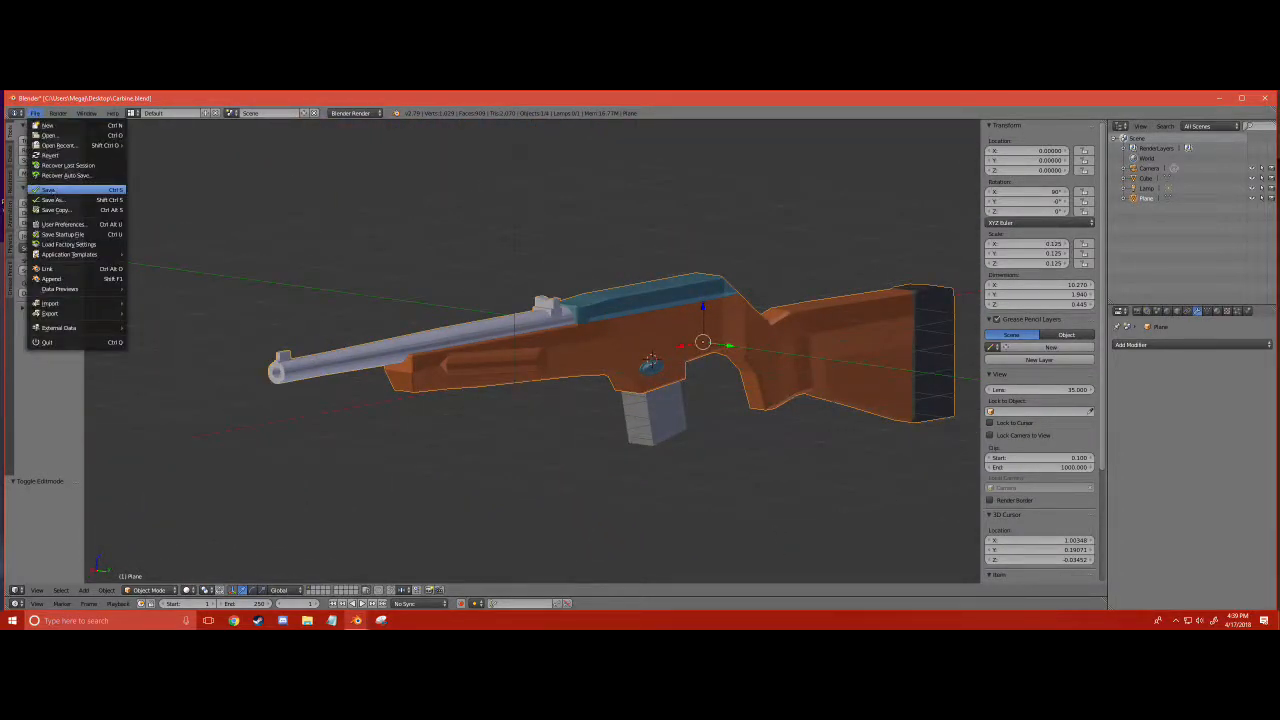
left_click(65, 188)
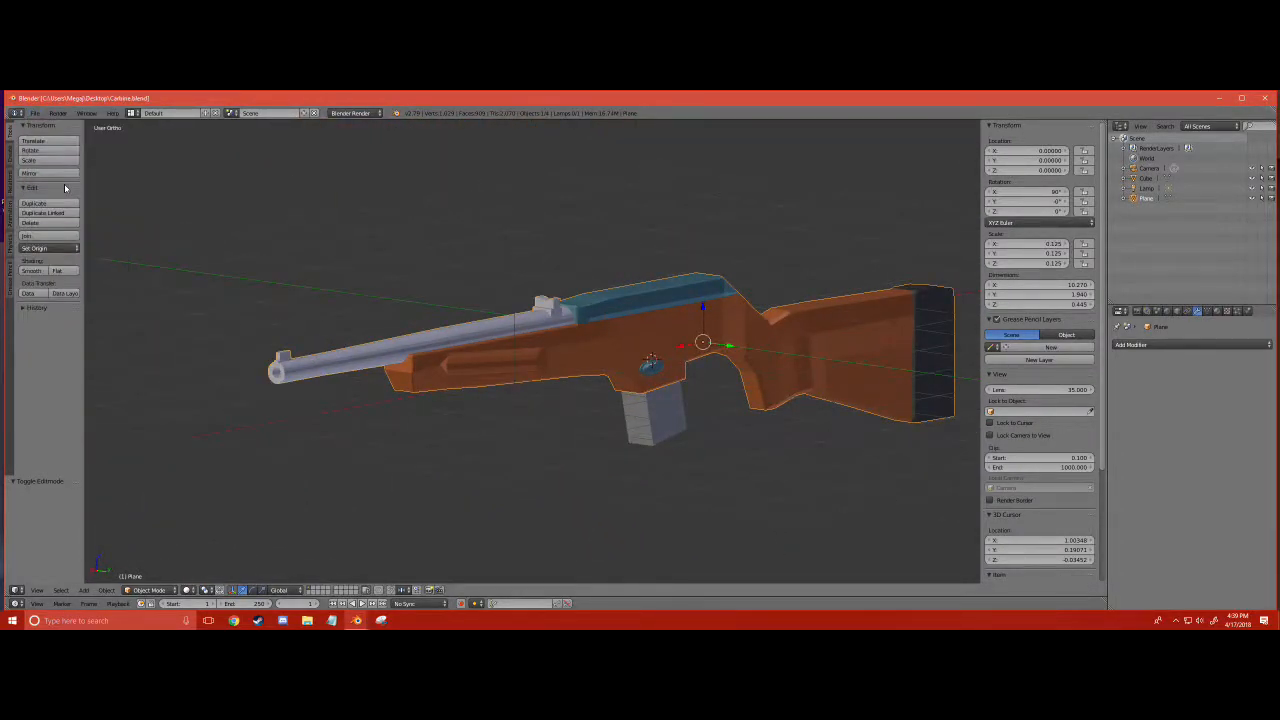
left_click(1228, 97)
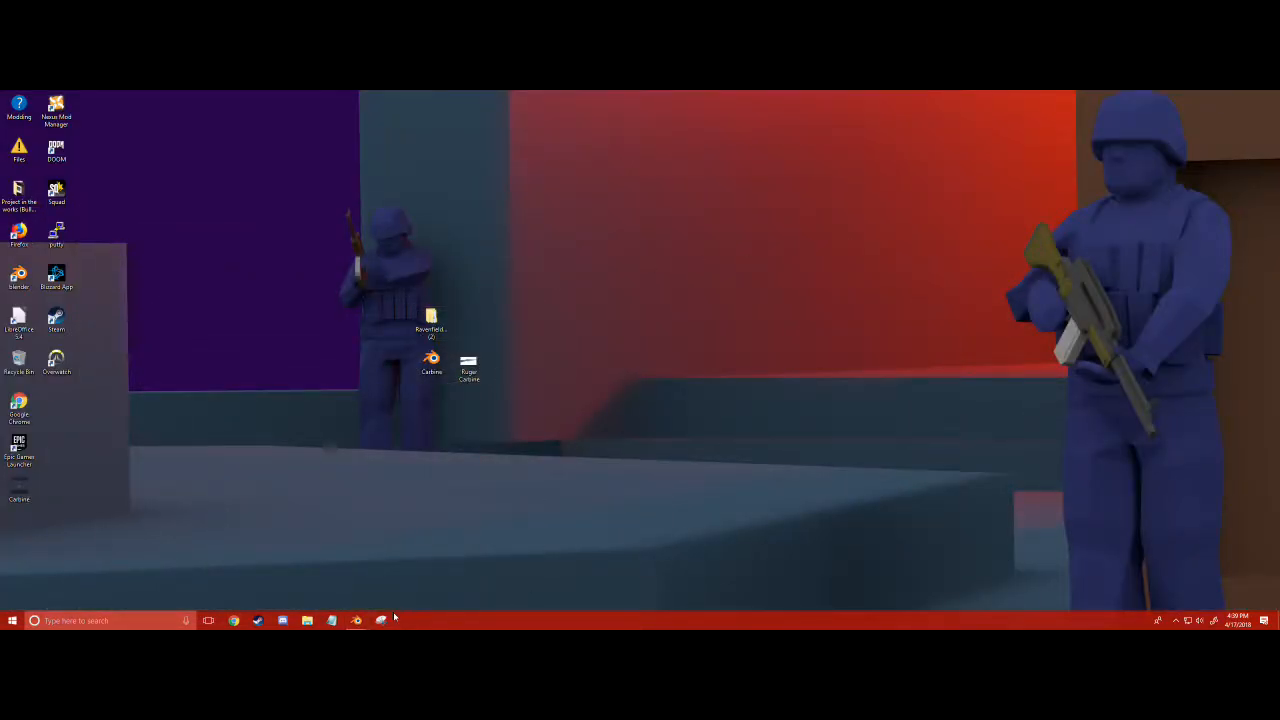
- Move the Carbine file aside on the desktop, and view the Ruger Carbine reference image before closing it
mouse_move(359, 621)
left_click_drag(431, 362, 696, 240)
double_click(468, 365)
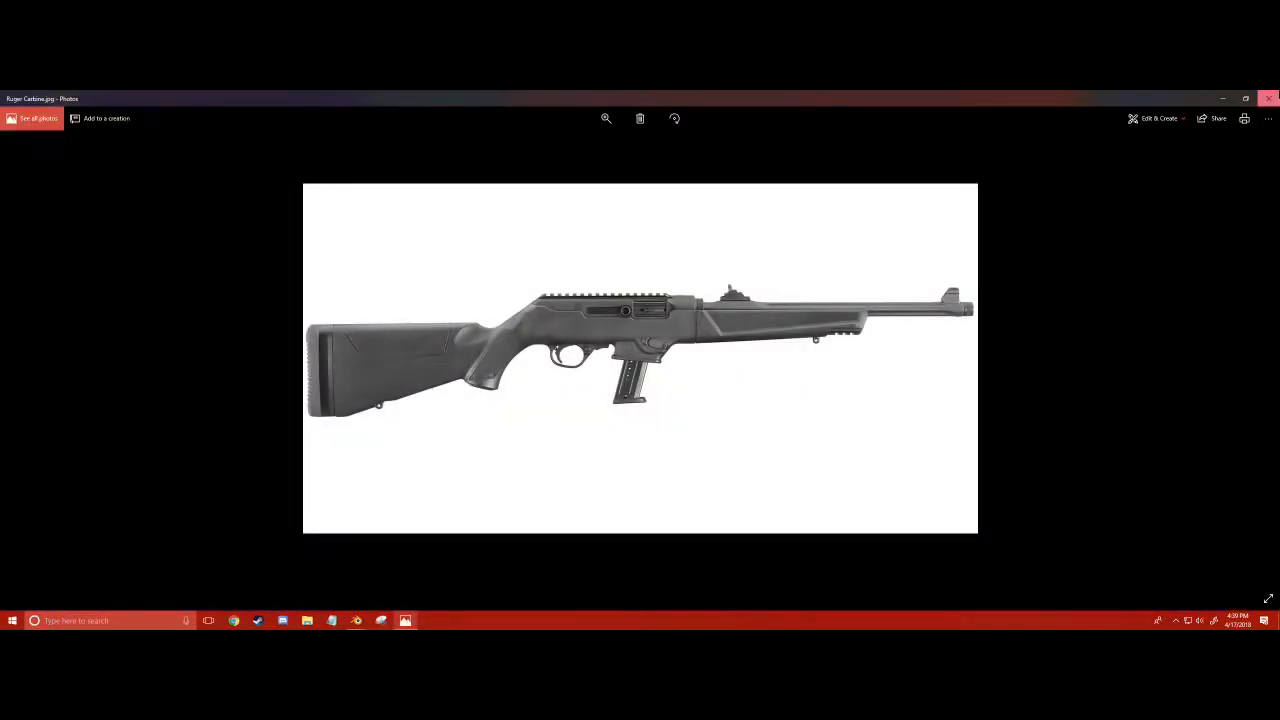
left_click(1268, 98)
- Open the RavenfieldToolsPack_BetaBranch (2) folder on the desktop and go to RavenfieldToolsPack, Assets, Models, Weapons
double_click(432, 320)
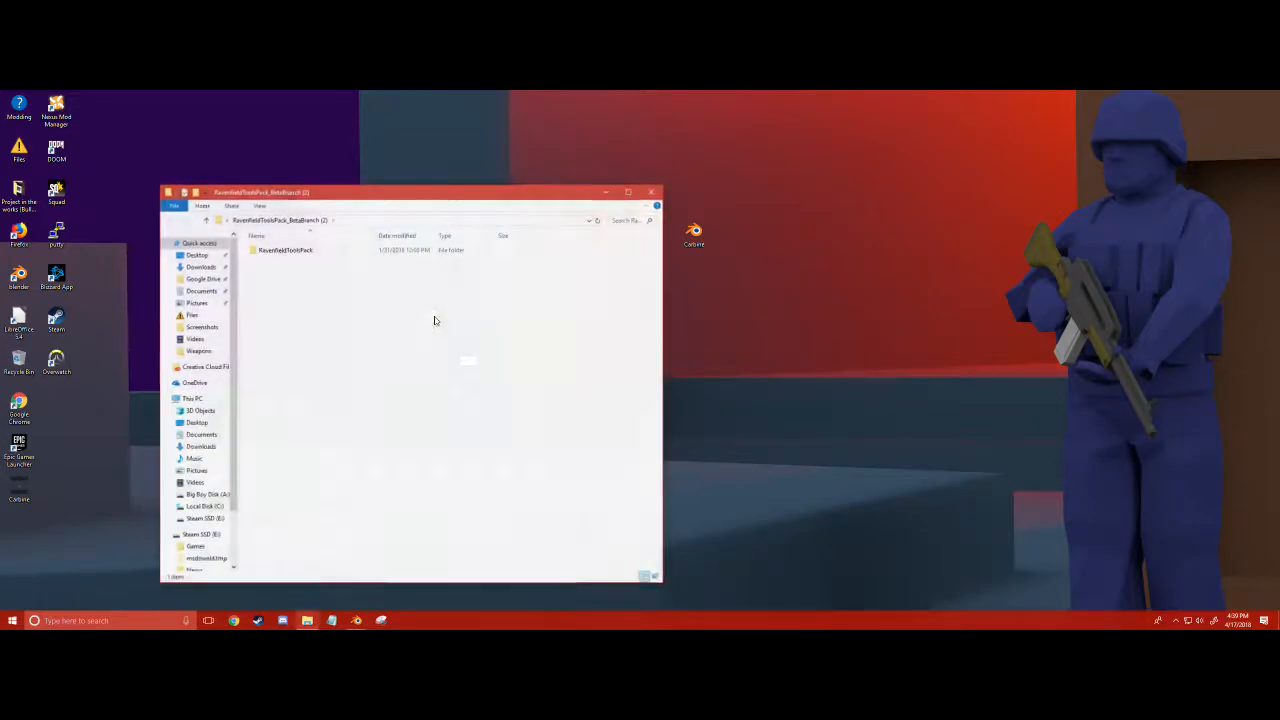
double_click(311, 252)
double_click(311, 252)
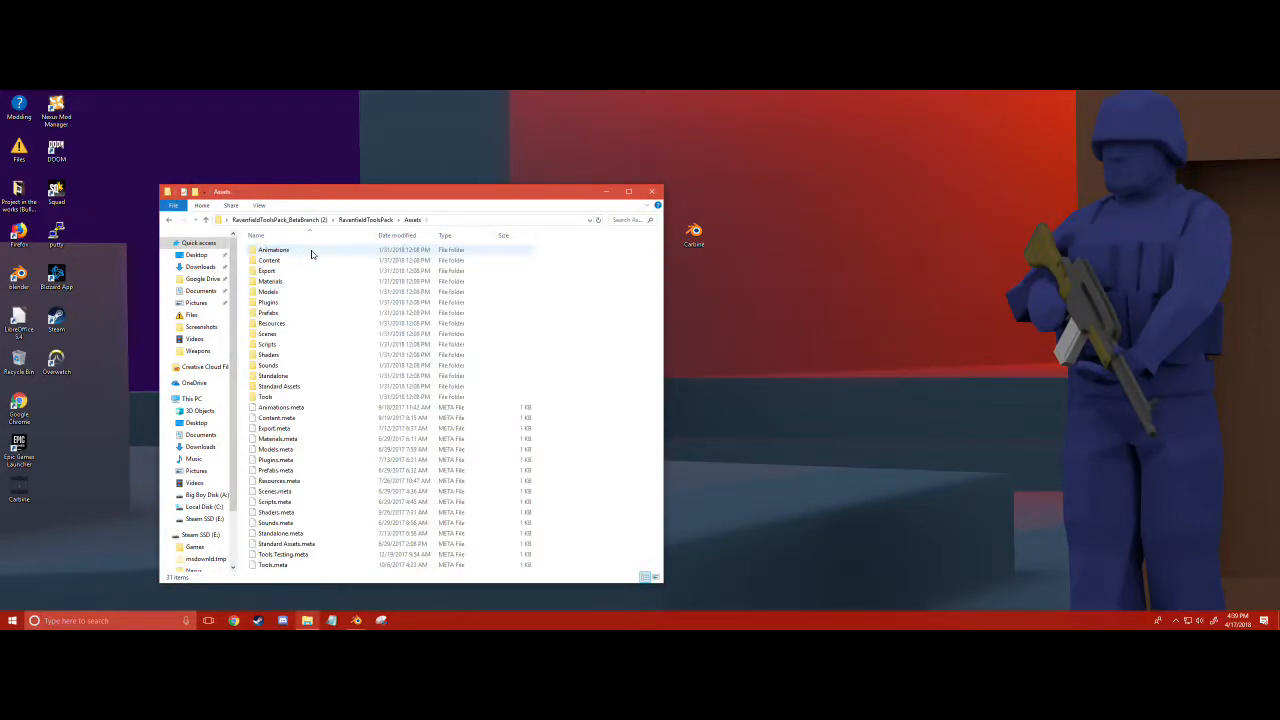
double_click(307, 295)
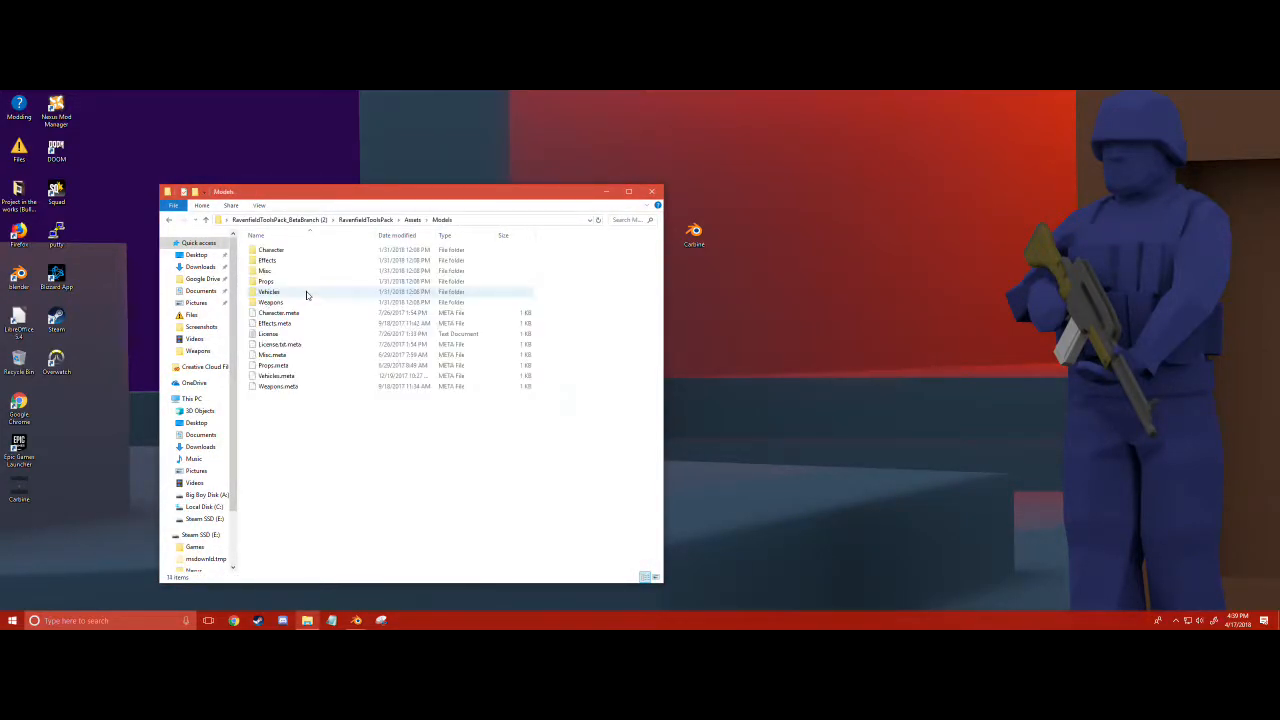
double_click(296, 304)
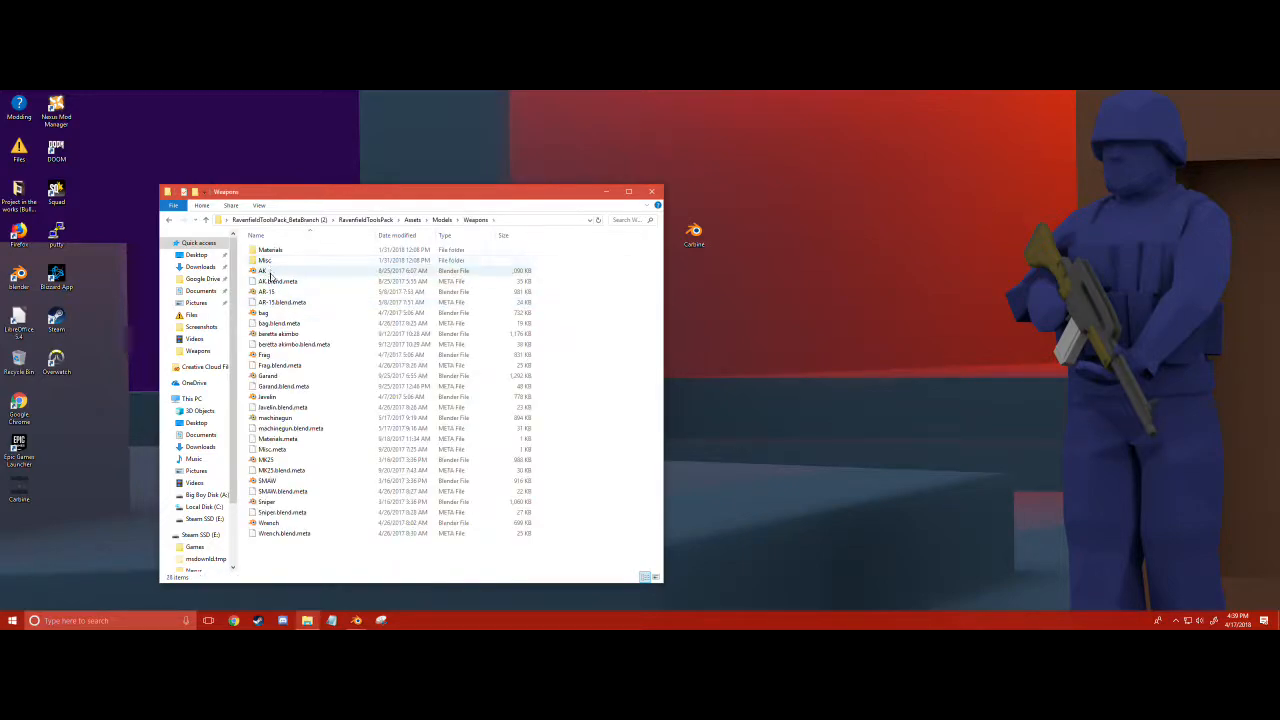
- Open the AK Blender file from the Weapons folder and snap its window to one half of the desktop
left_click(270, 280)
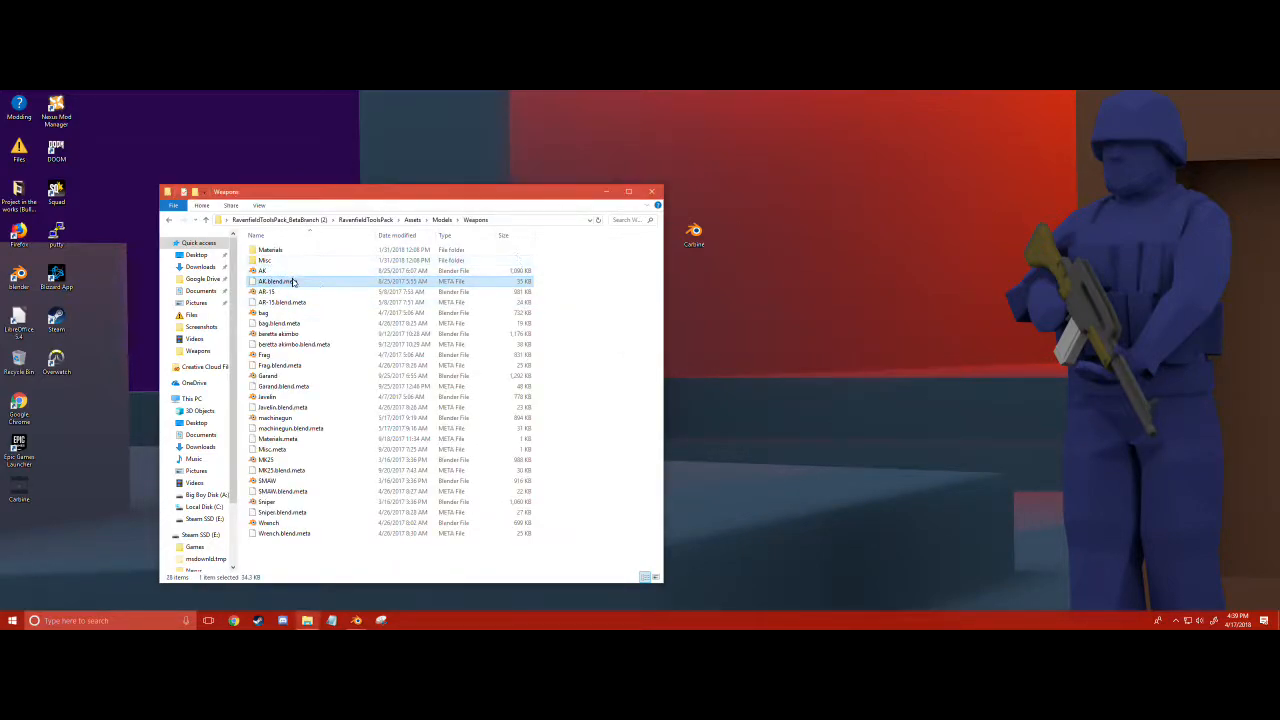
double_click(271, 272)
left_click_drag(757, 90, 2, 283)
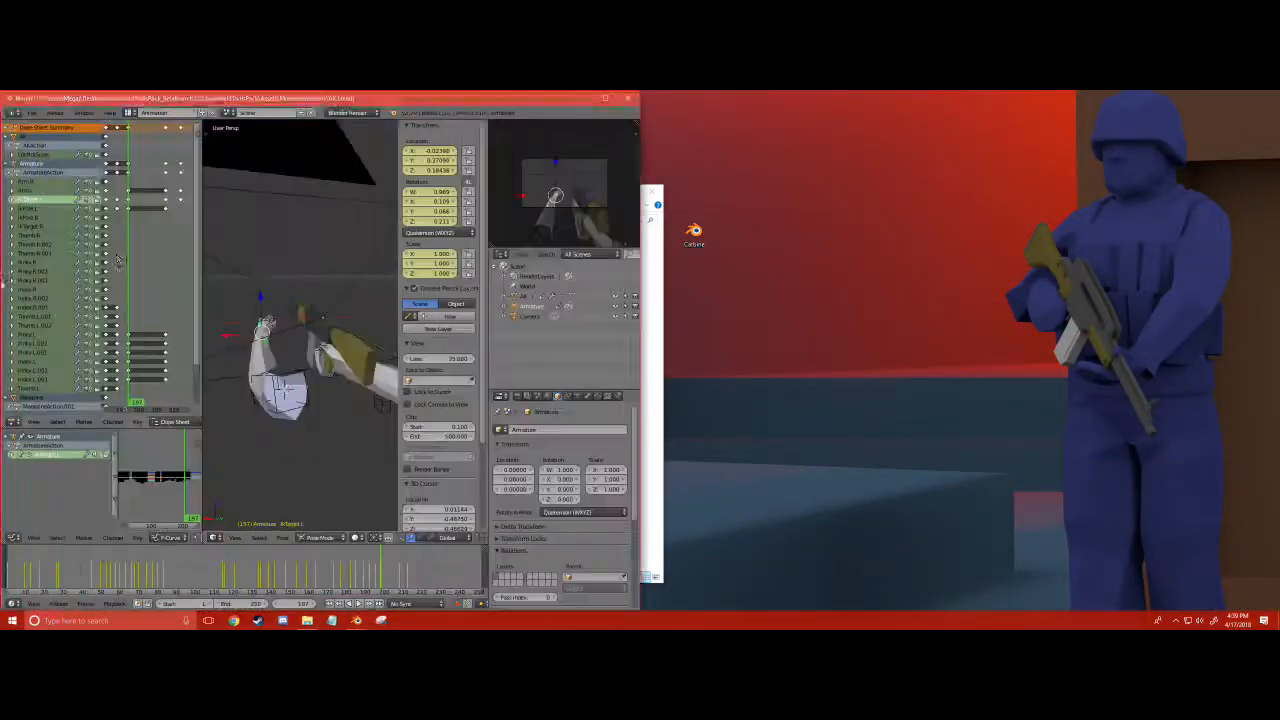
left_click(727, 458)
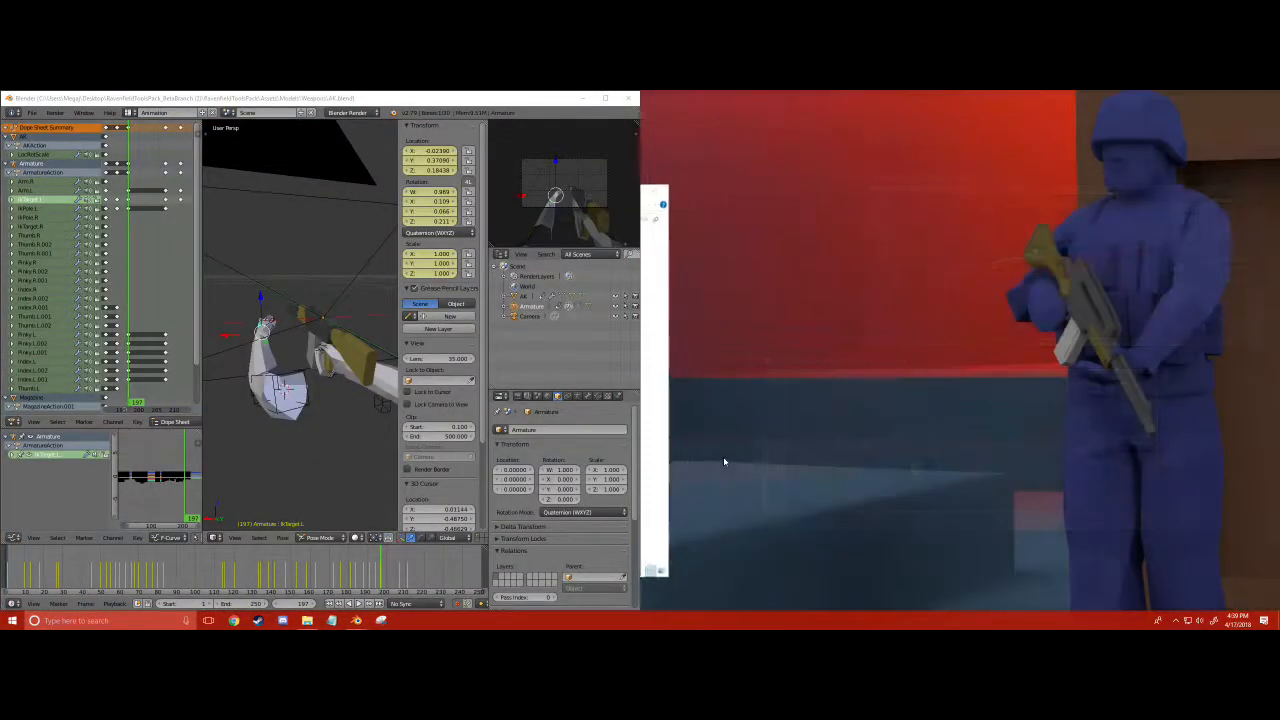
- Close the two other Blender windows that hold the carbine, keeping only the AK file open
left_click(358, 621)
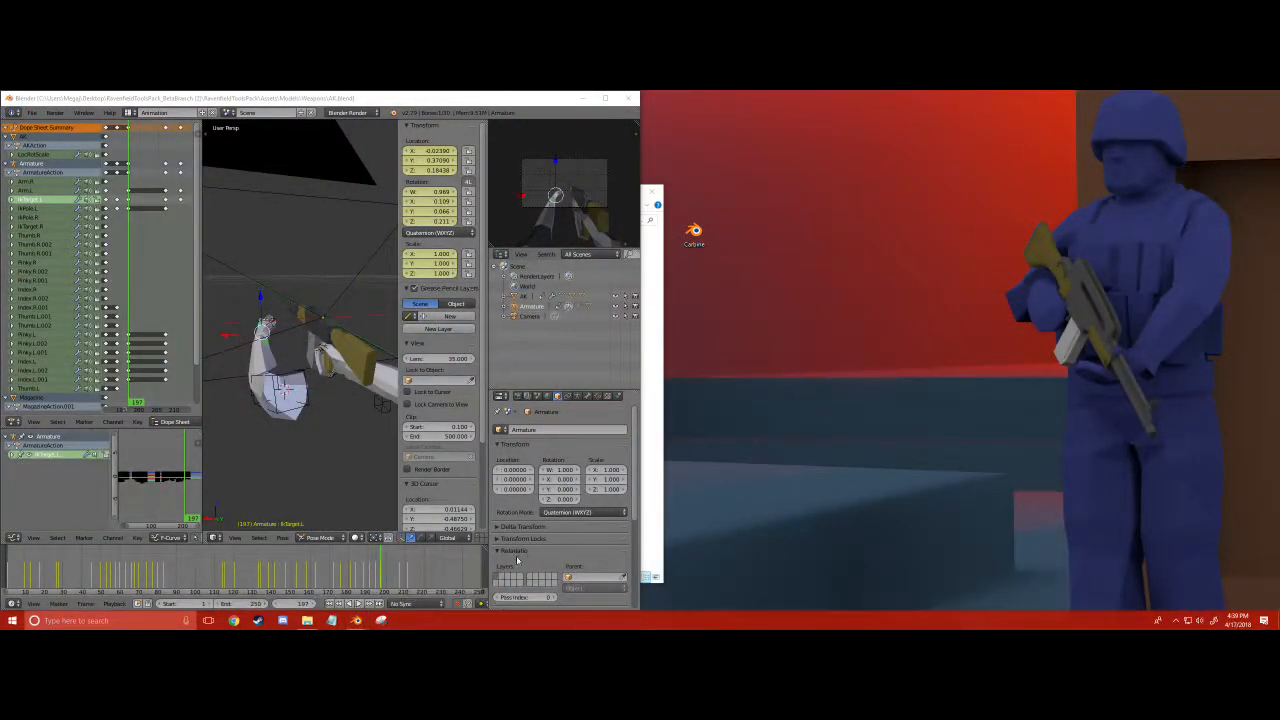
left_click(356, 620)
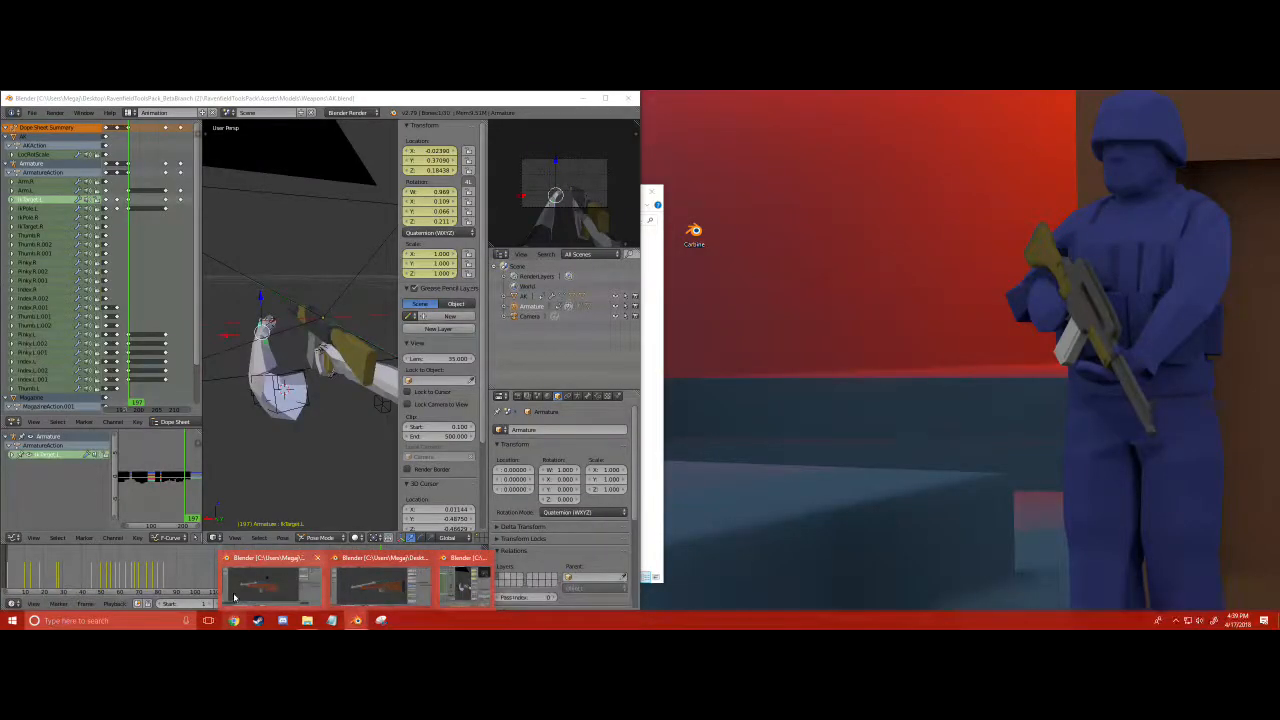
left_click(234, 598)
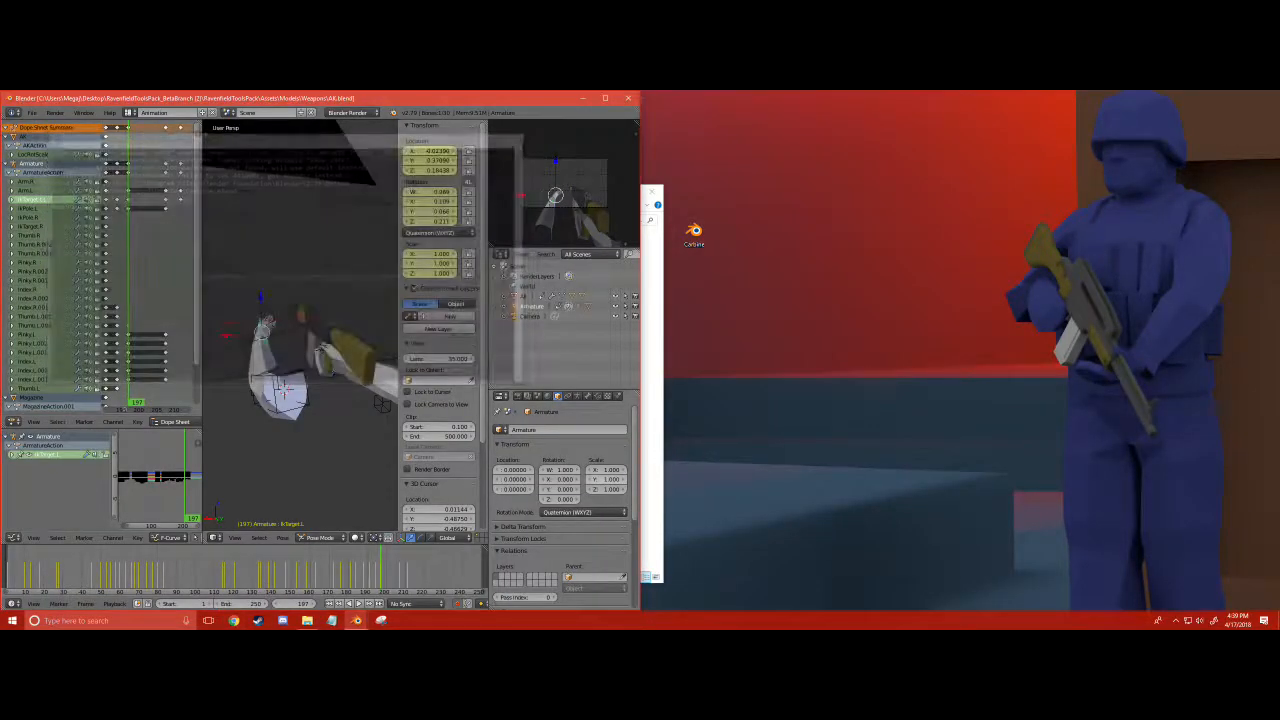
mouse_move(352, 620)
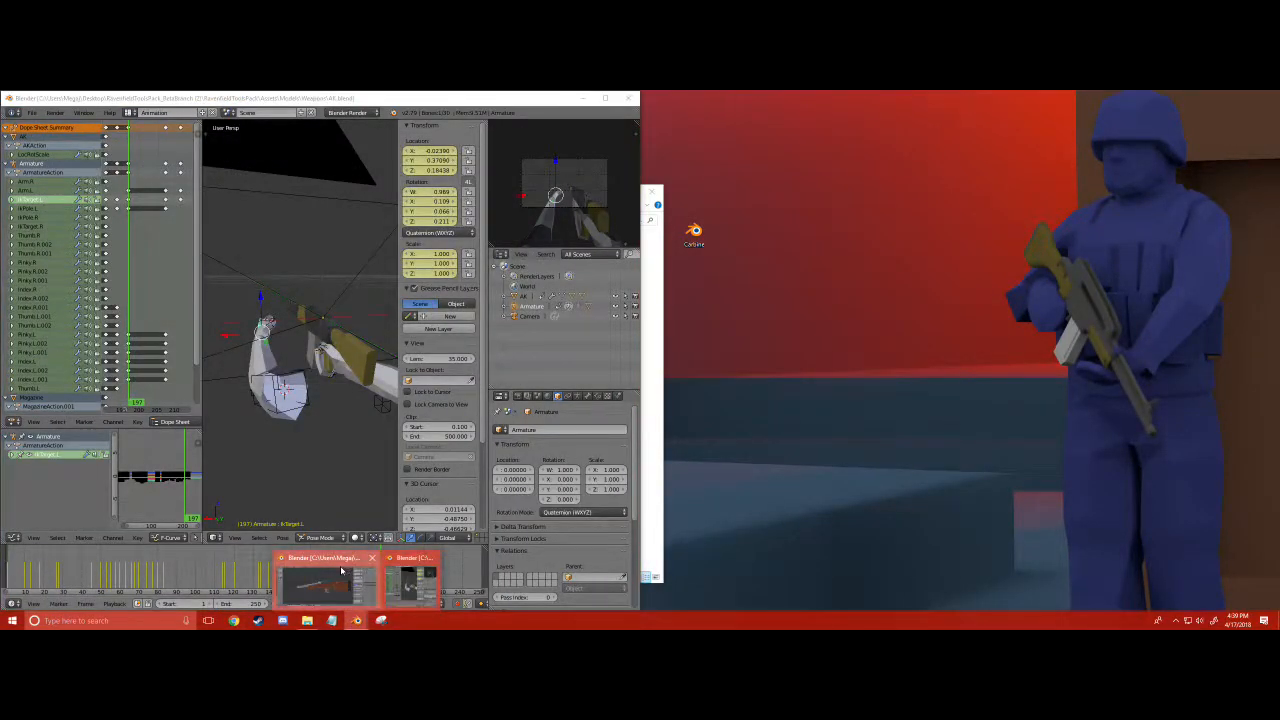
left_click(322, 575)
left_click(1264, 98)
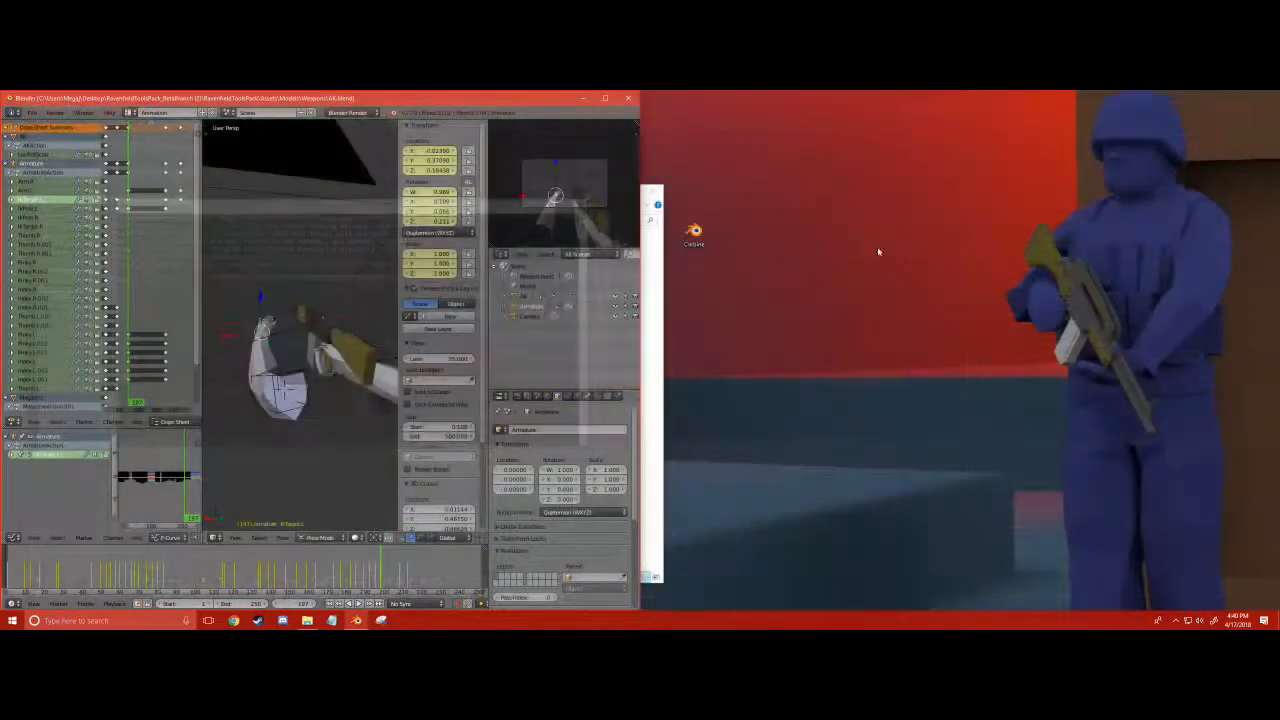
- Maximize the AK file's window and view the rigged arms and rifle from behind
left_click(605, 98)
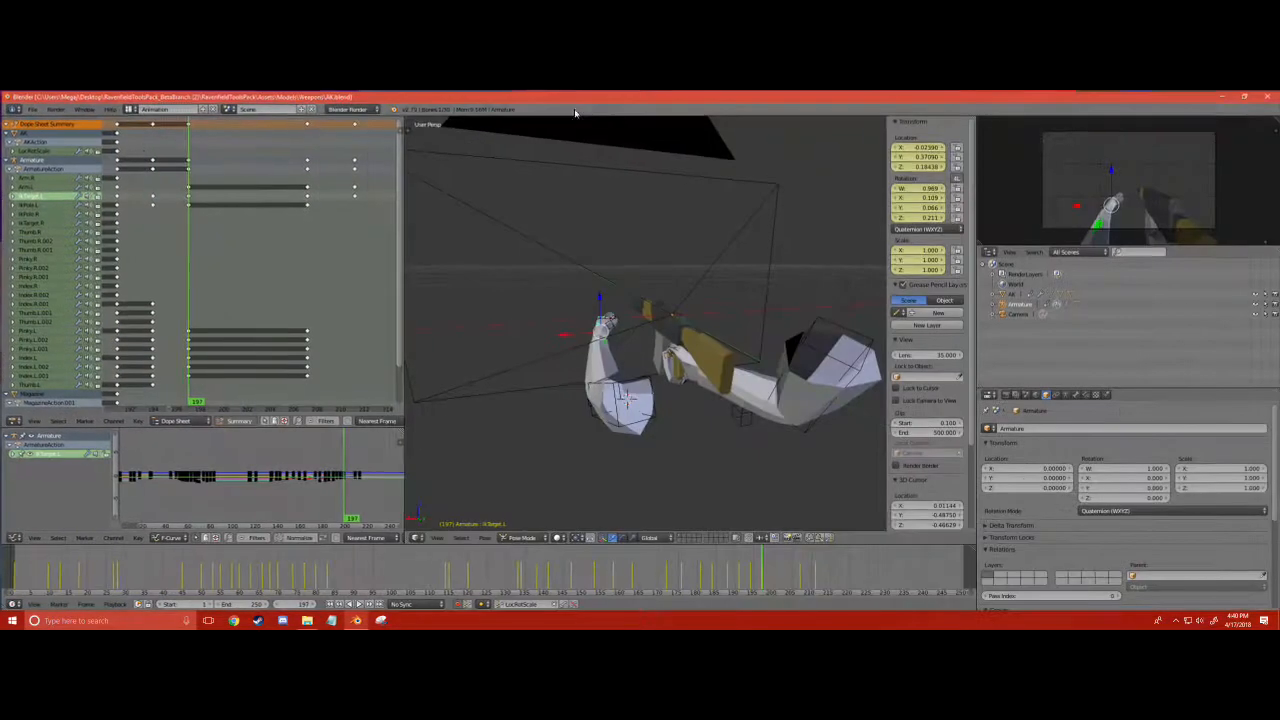
middle_click_drag(523, 206, 600, 368)
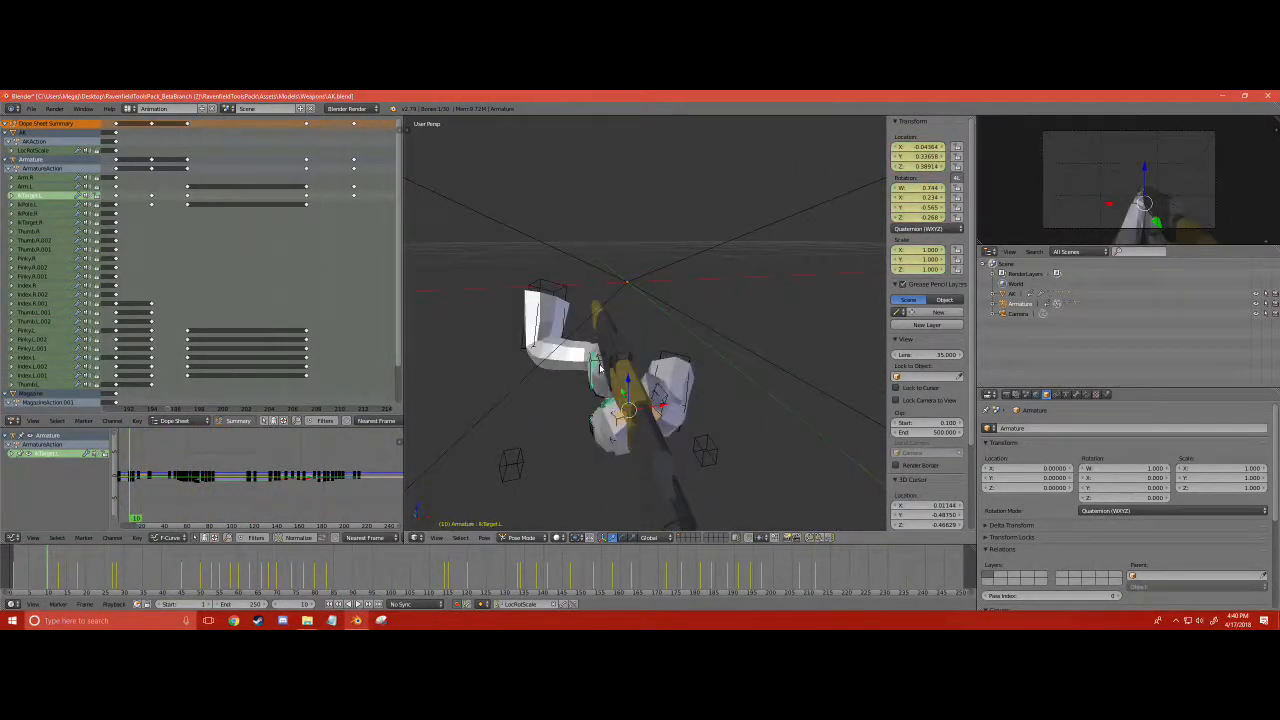
- Switch the AK file's screen layout from Animation to Default
left_click(128, 109)
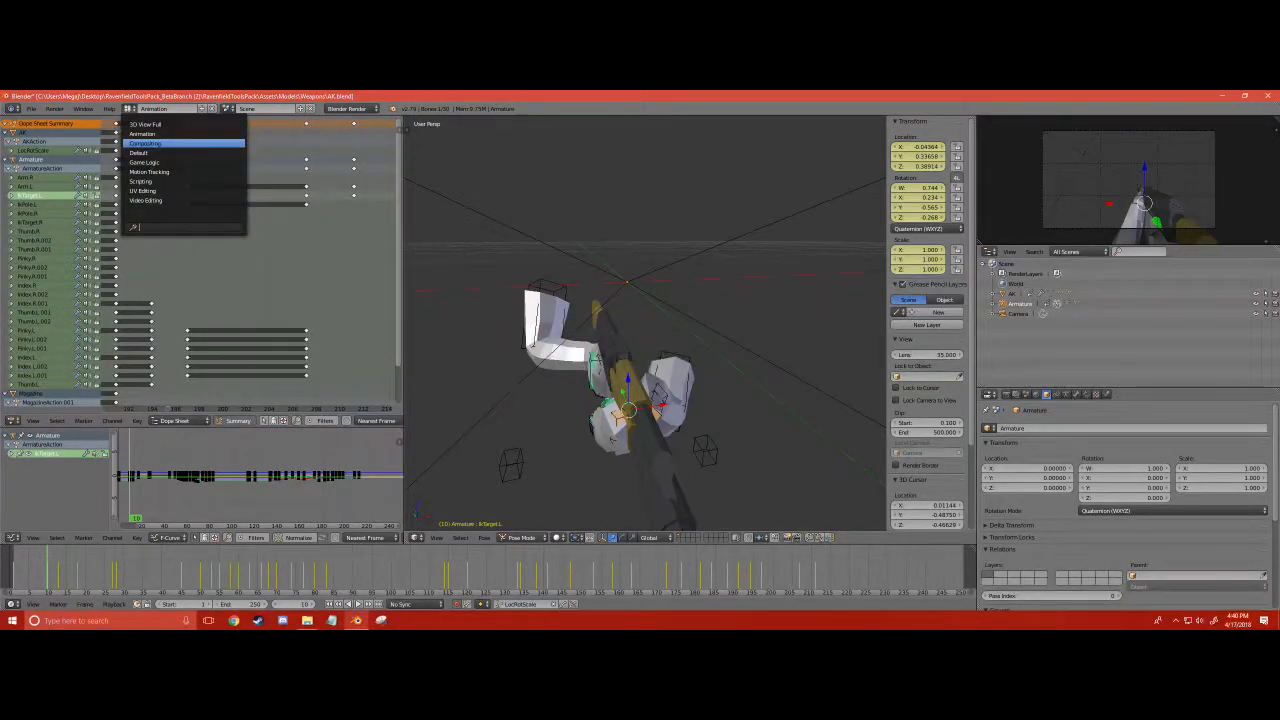
left_click(138, 152)
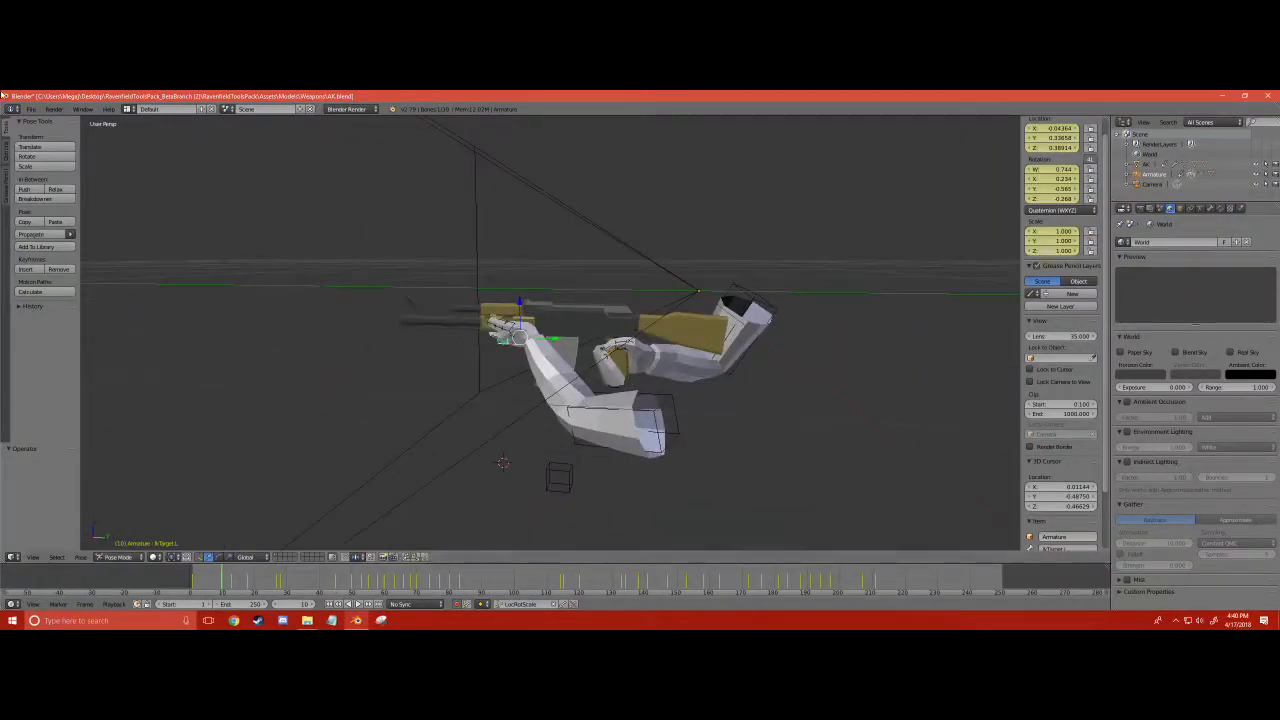
- Try to append the Cube object from the carbine's blend file on the desktop
left_click(31, 109)
left_click(48, 274)
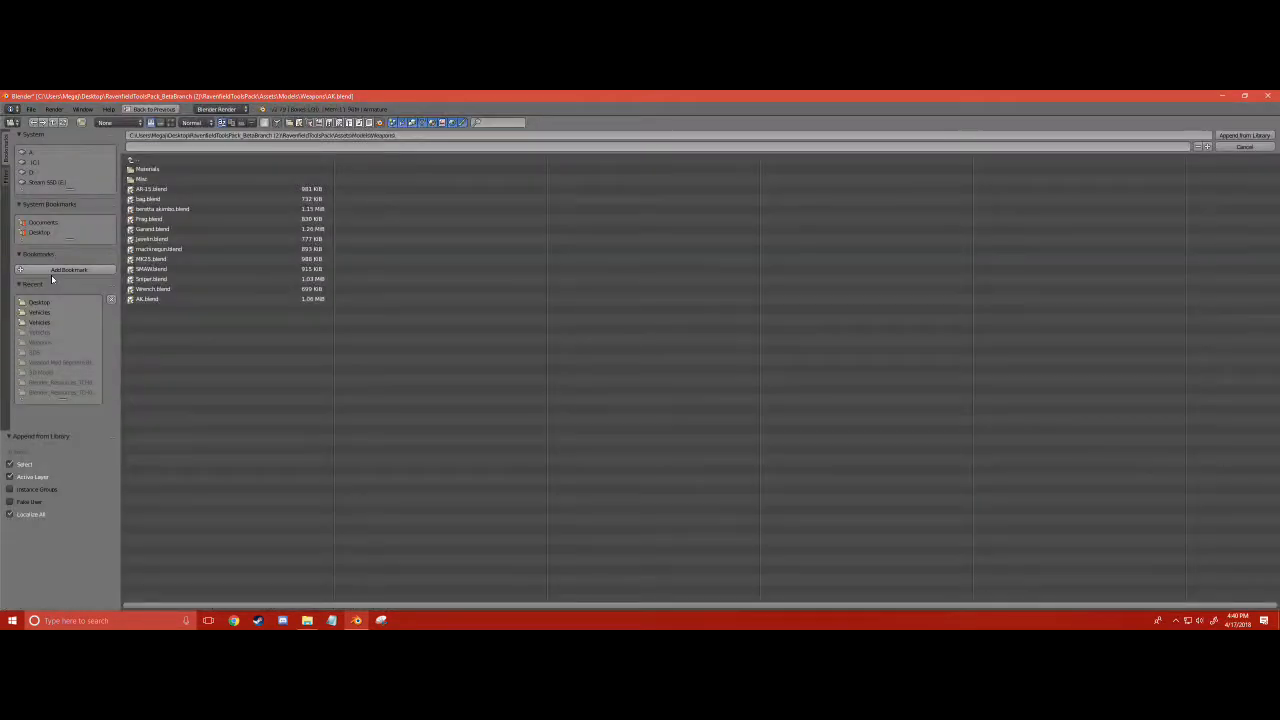
left_click(35, 232)
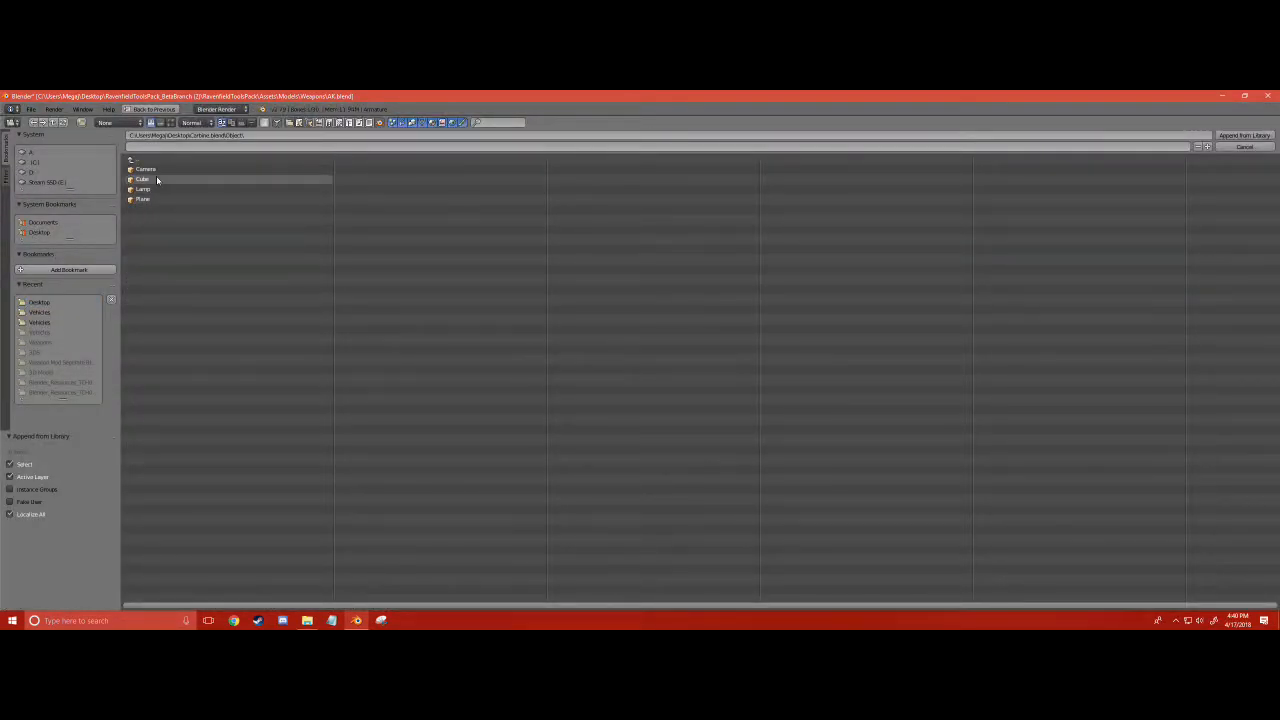
double_click(157, 180)
scroll(621, 333, "down", 8)
key("ctrl+z")
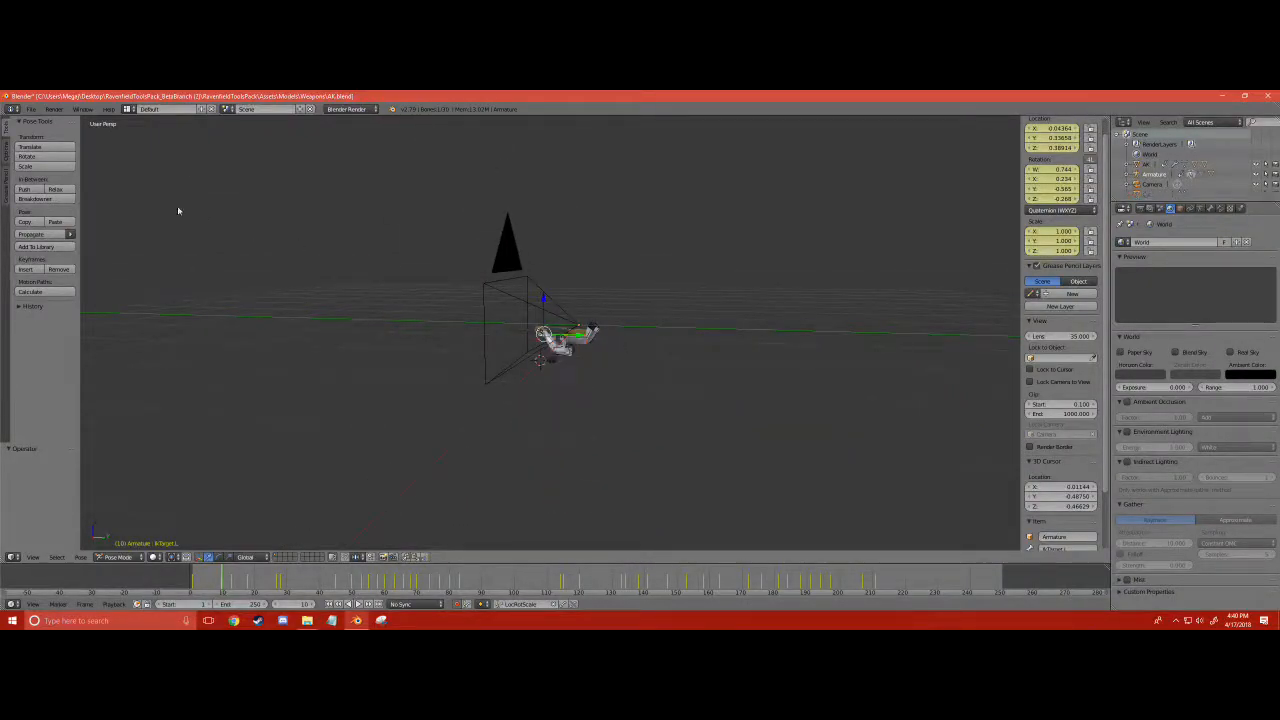
- Append the Plane object from the carbine's blend file into the AK scene
left_click(31, 109)
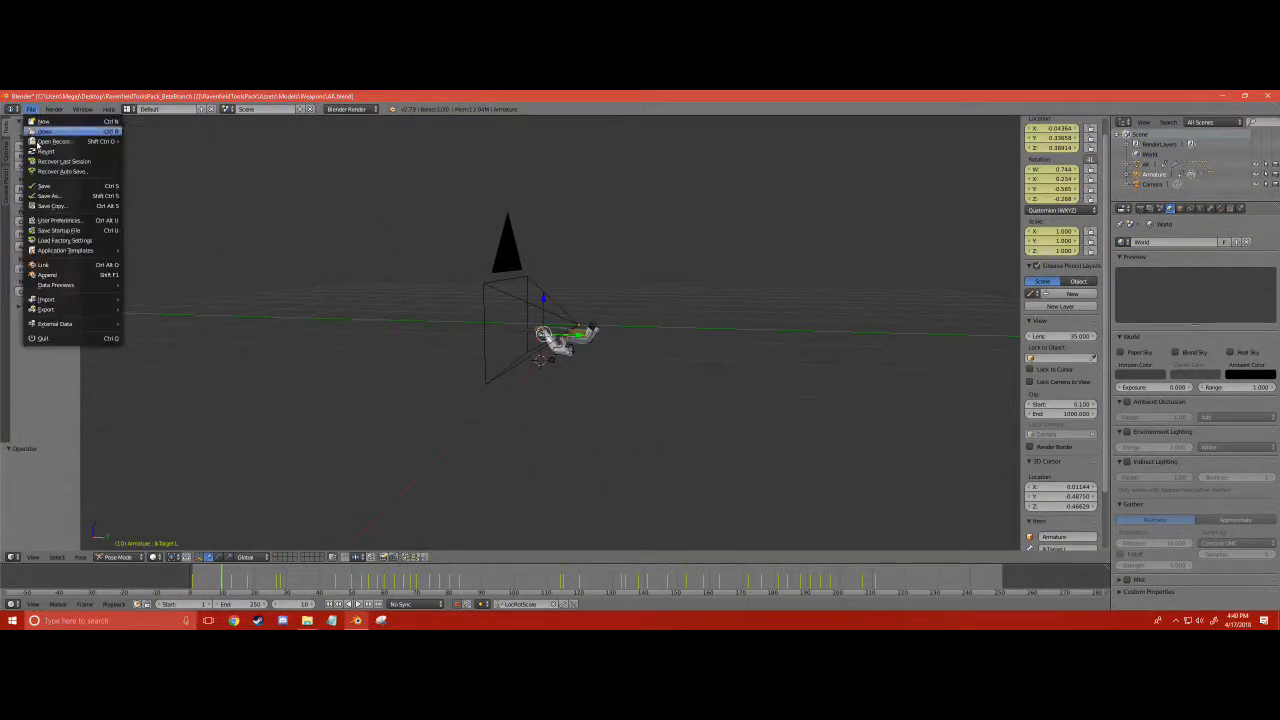
left_click(43, 274)
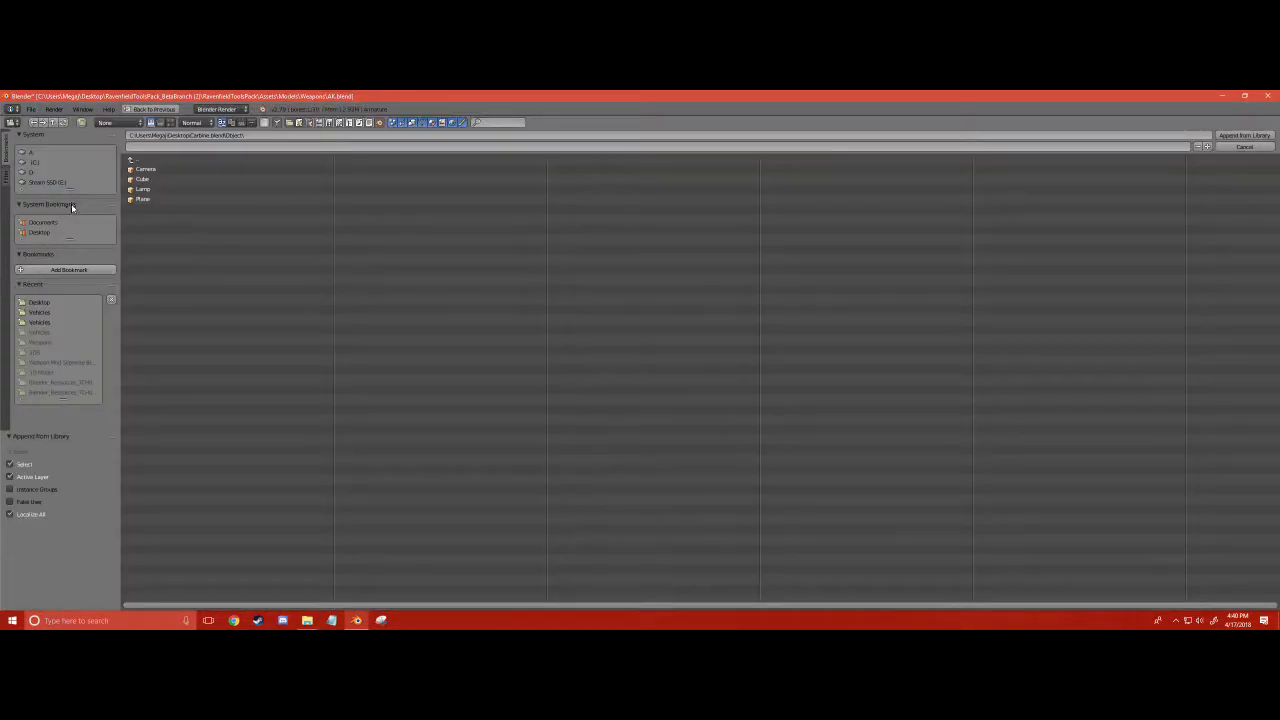
double_click(152, 199)
scroll(545, 305, "up", 1)
scroll(422, 316, "down", 3)
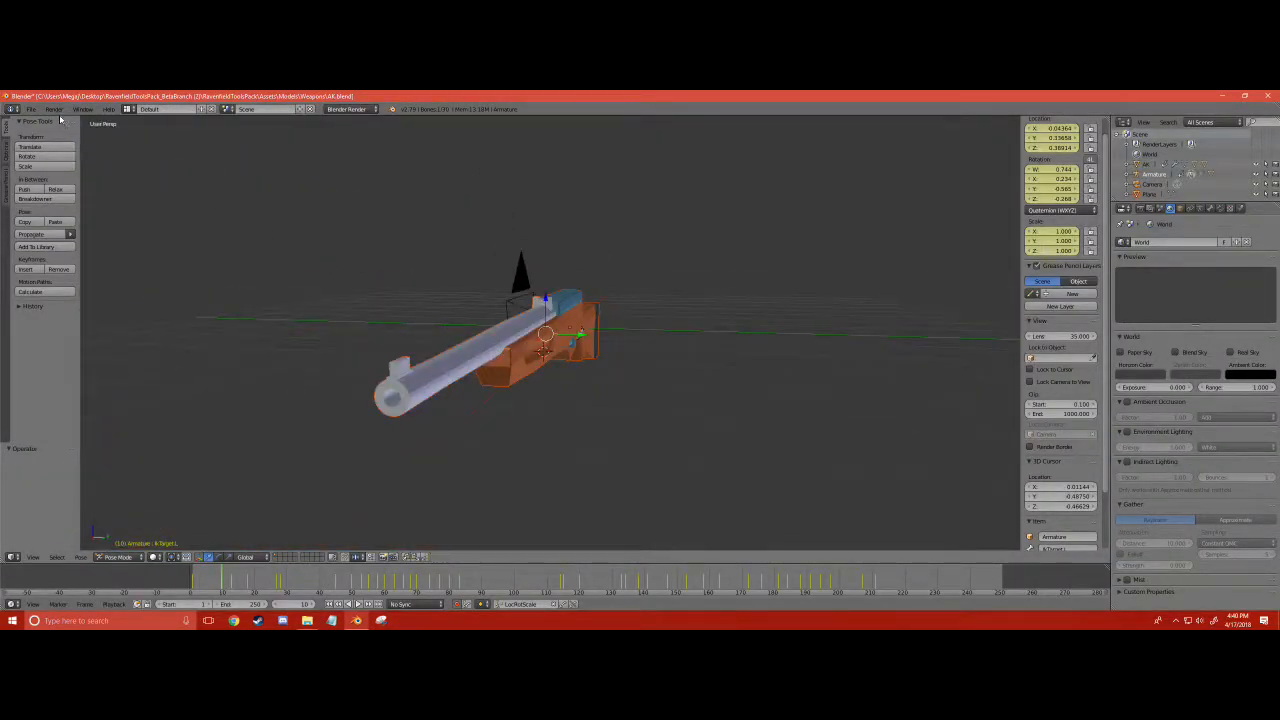
scroll(328, 481, "up", 4)
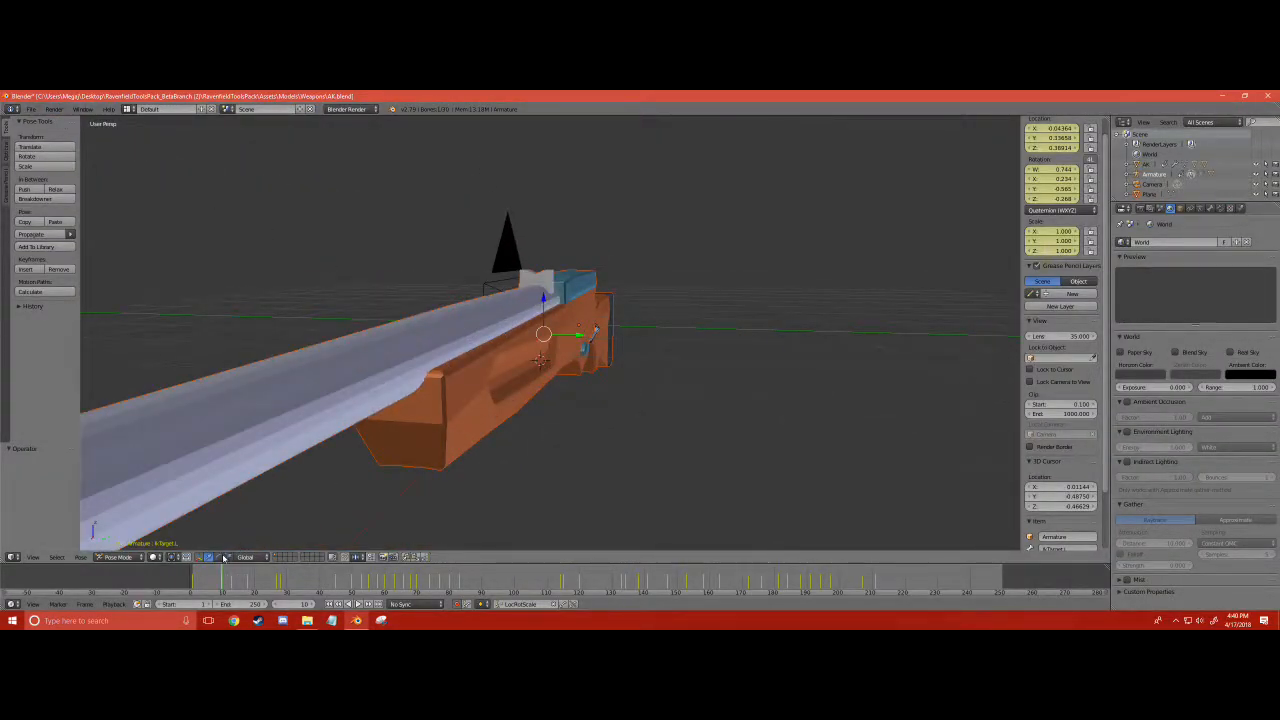
left_click_drag(566, 341, 494, 314)
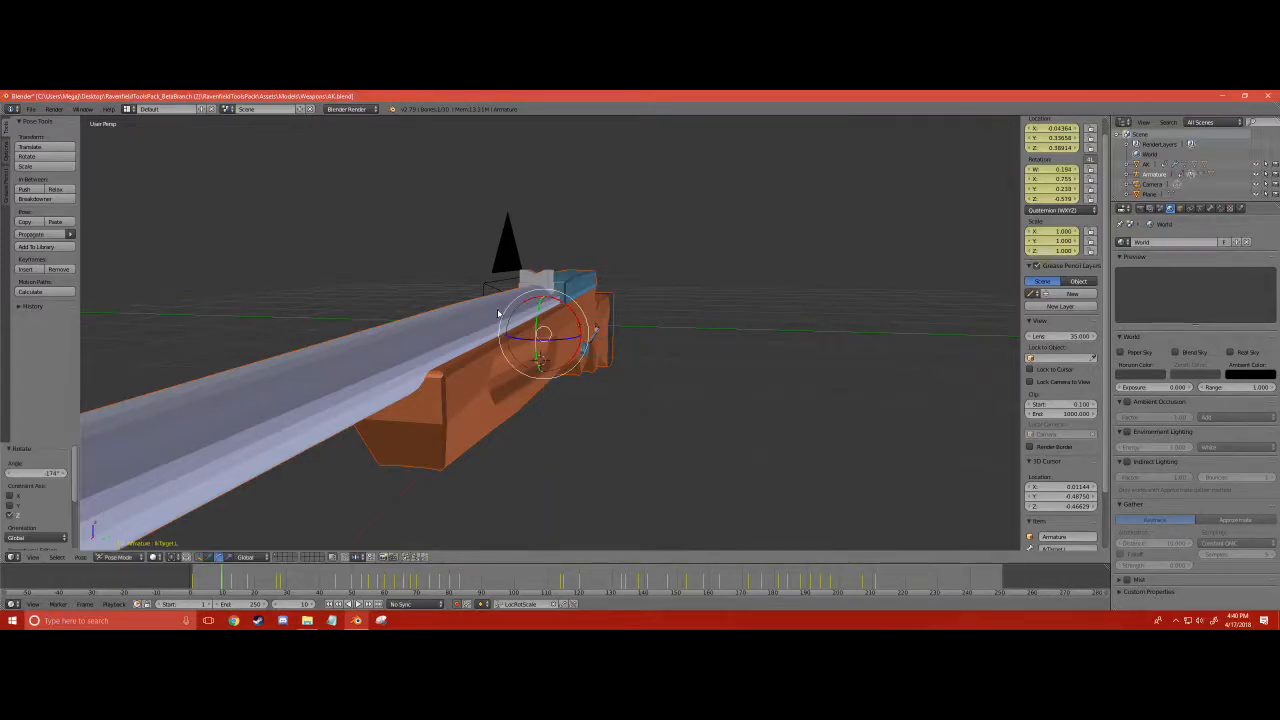
middle_click_drag(616, 346, 663, 349)
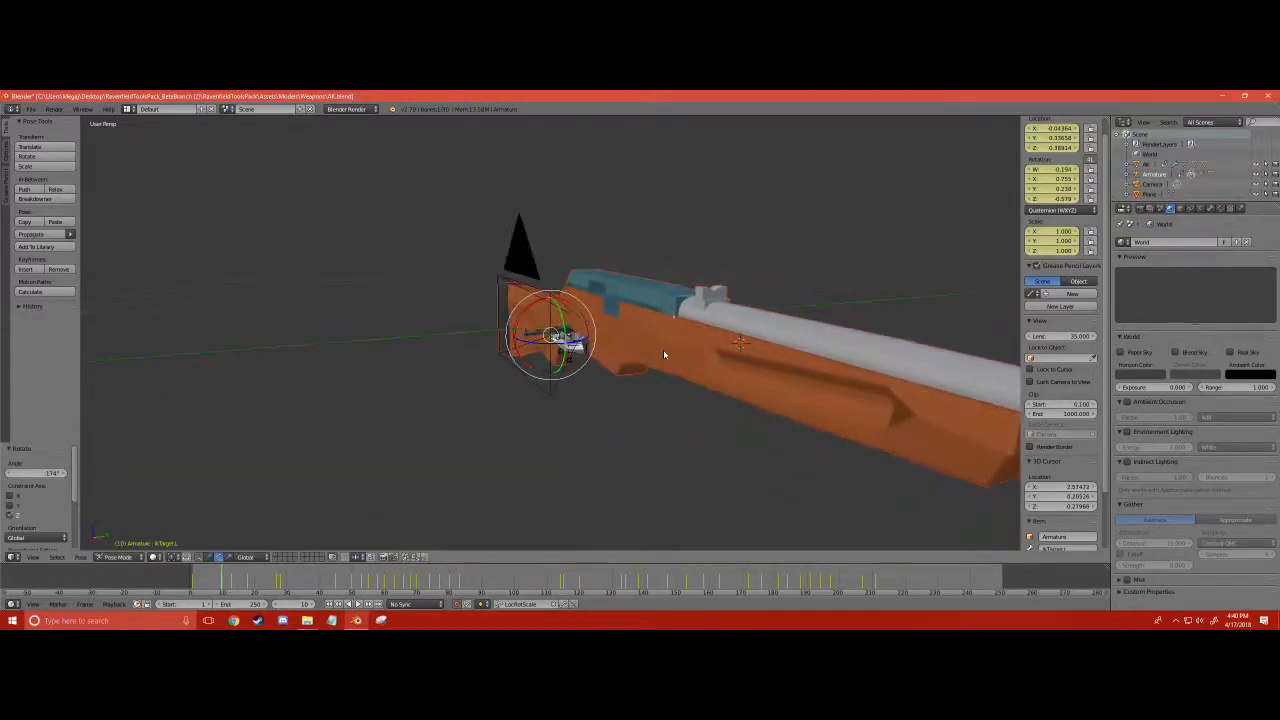
key("ctrl+z")
- Select only the appended carbine and rotate it -90° about the global Z axis
key("a")
right_click(656, 329)
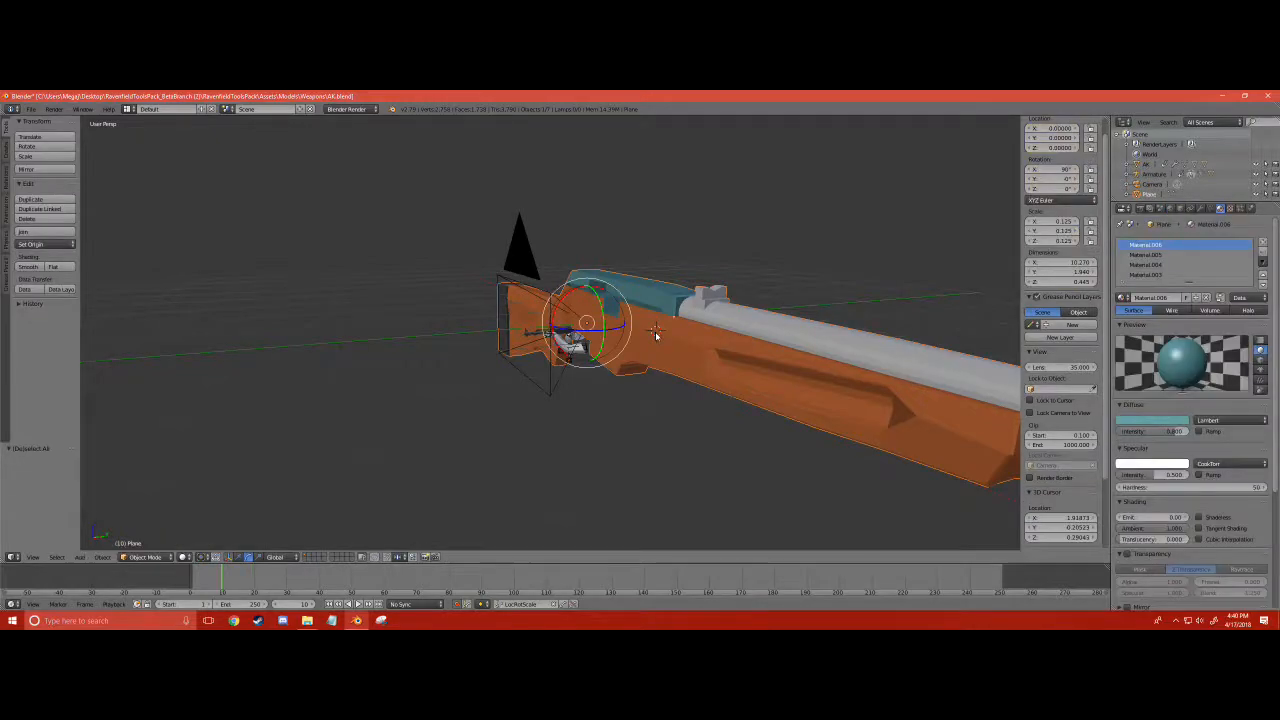
middle_click_drag(656, 330, 384, 320)
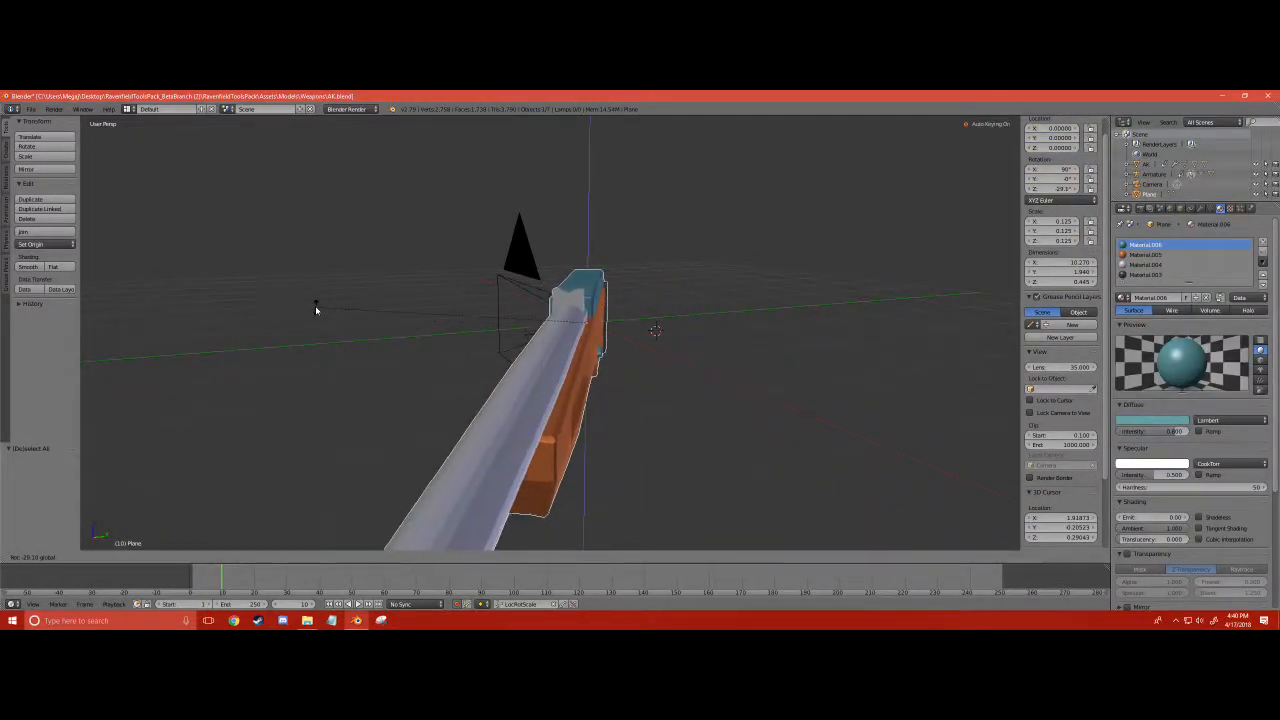
type("-90")
key("Return")
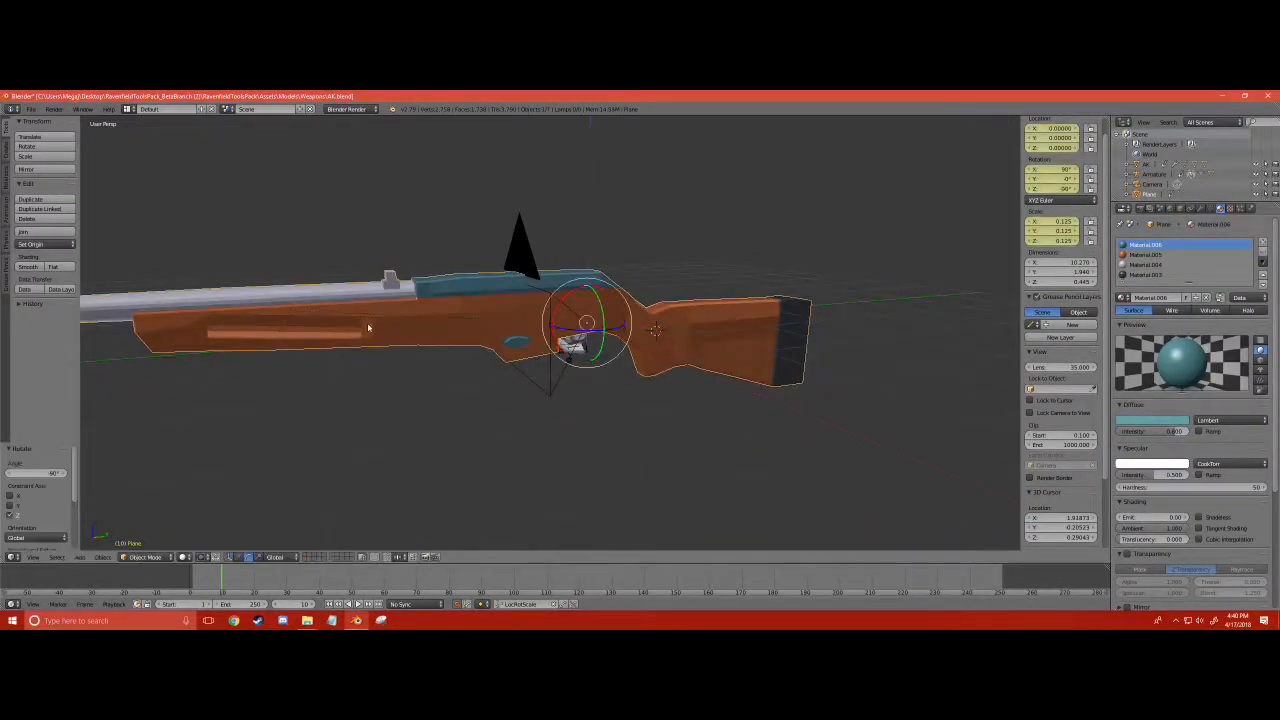
- Scale the carbine by 0.175 and again by about 0.51 to bring it to roughly the AK's size
type("s0.175")
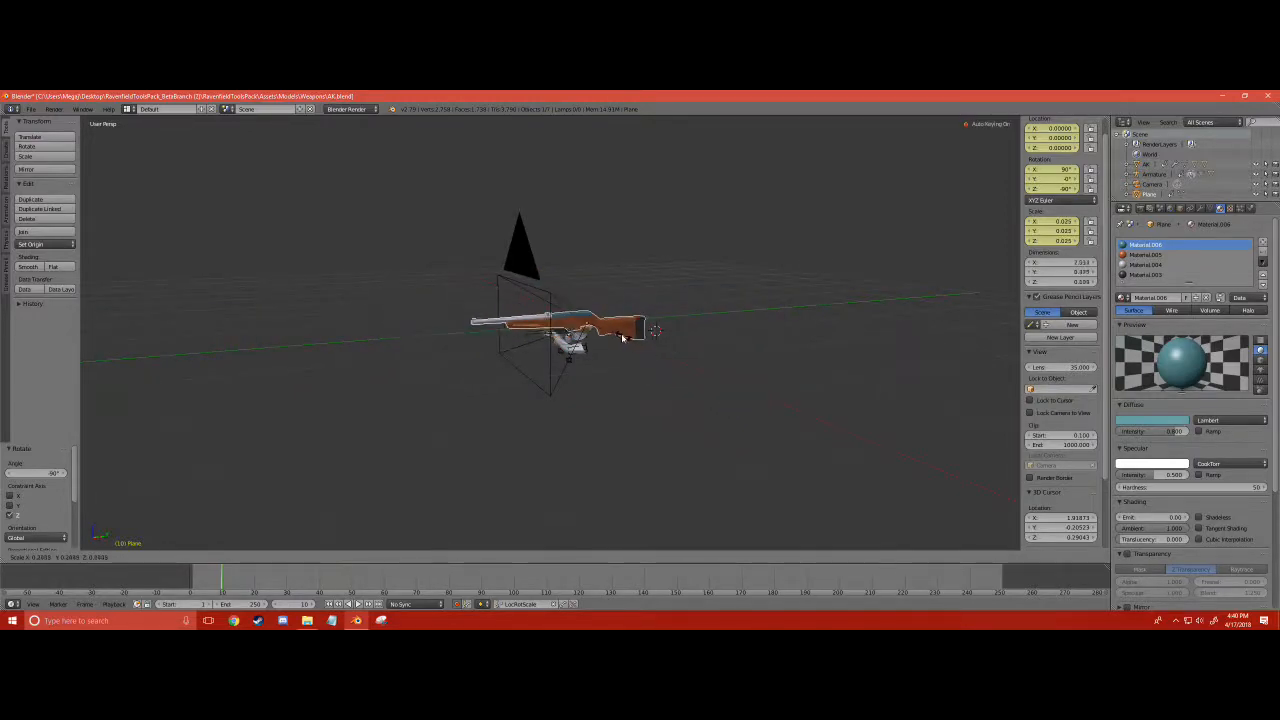
key("Return")
scroll(720, 394, "up", 4)
scroll(720, 394, "up", 4)
key("s")
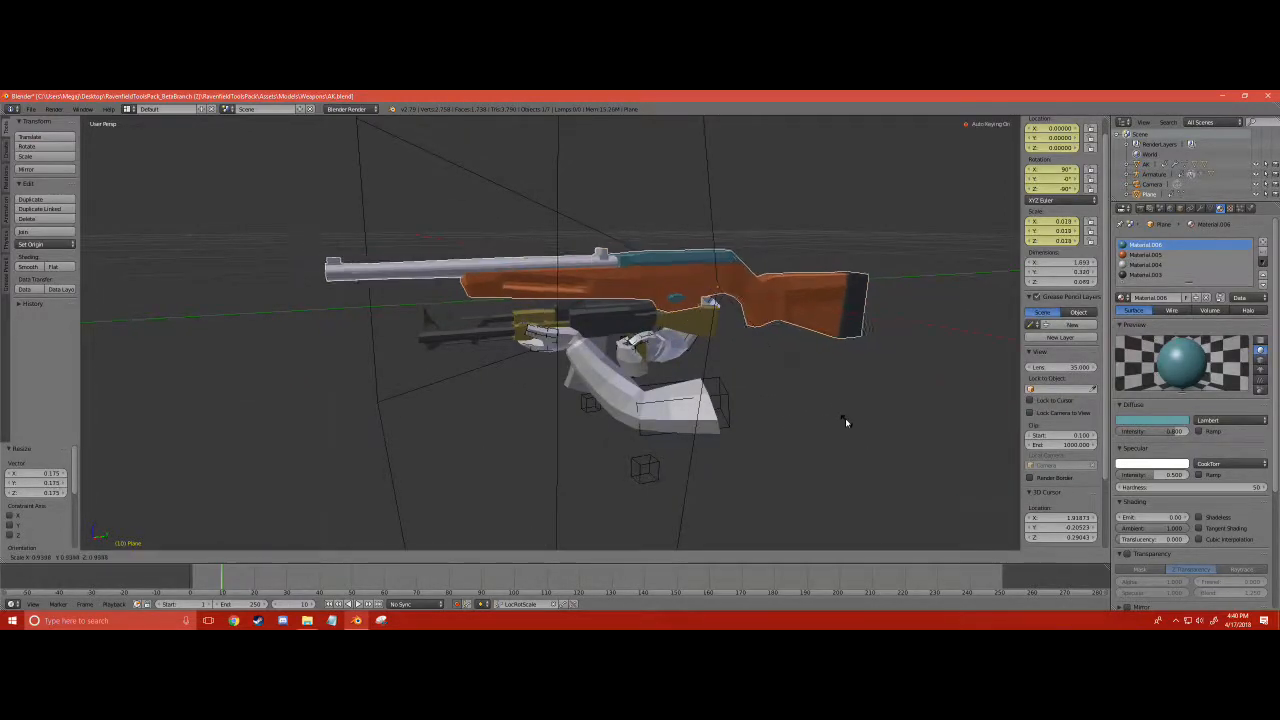
left_click(801, 359)
middle_click_drag(800, 359, 534, 462)
scroll(534, 462, "up", 1)
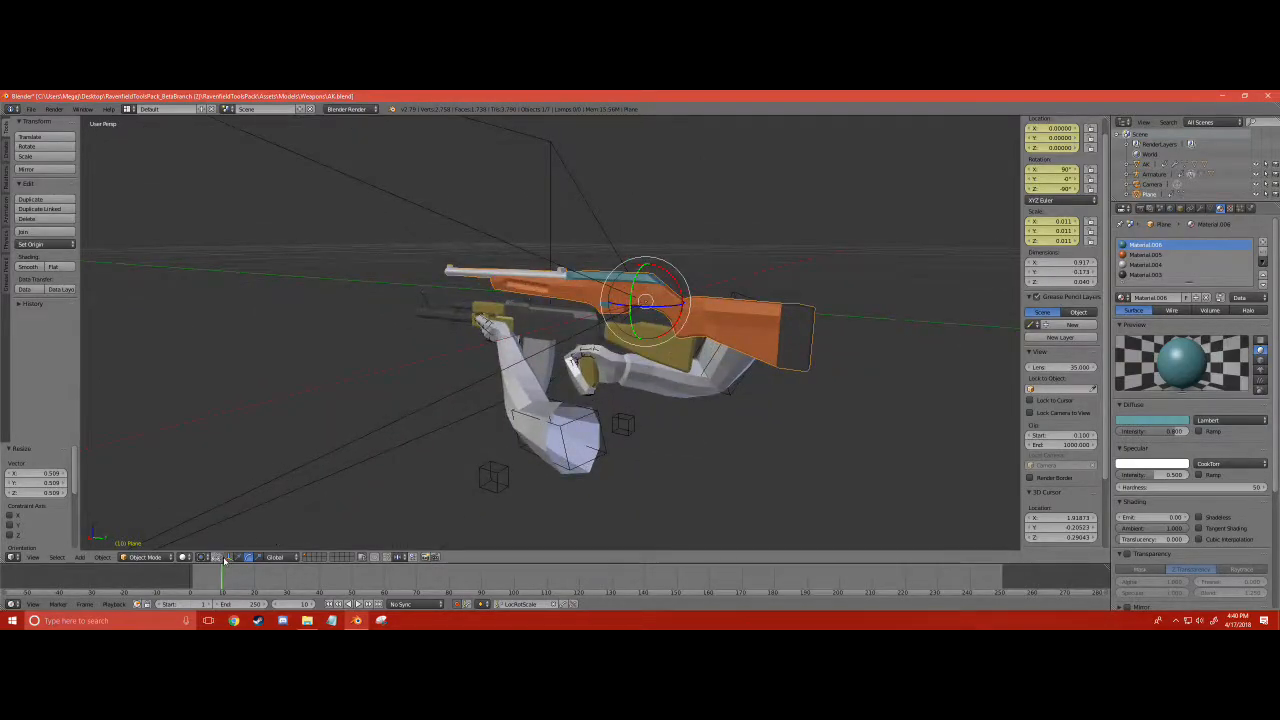
- Lower the carbine by about 0.119 along Z and move it about -0.427 along Y, over the AK
left_click_drag(650, 262, 646, 316)
left_click_drag(680, 359, 519, 353)
middle_click_drag(519, 353, 461, 375)
- Look through the camera at frame 5, the aiming pose, and raise the carbine by about 0.047 along Z
key("KP_0")
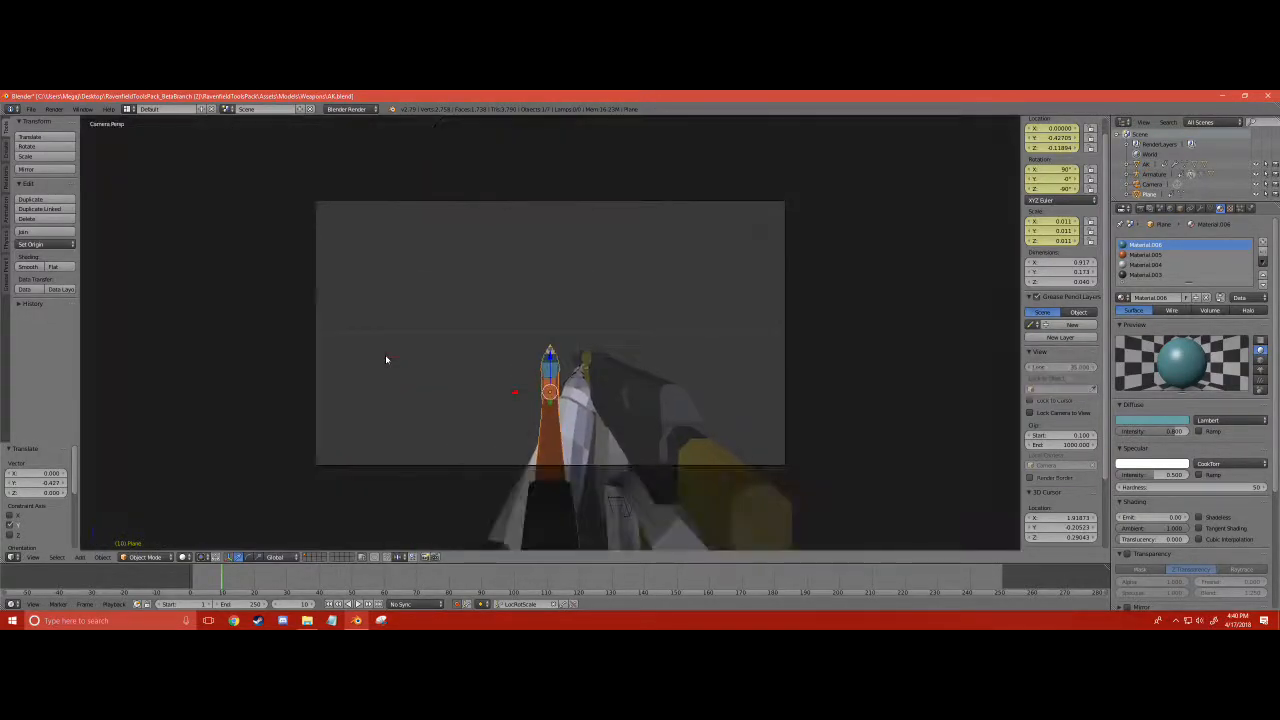
key("Right")
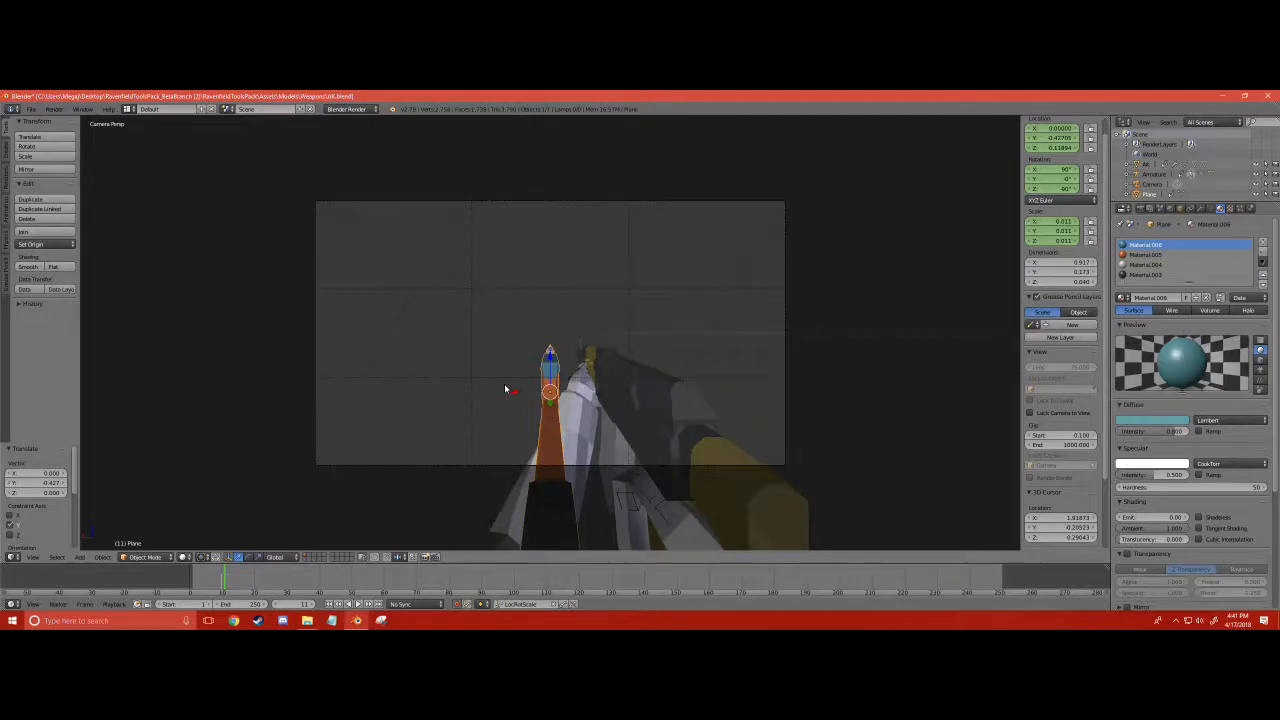
key("Down")
key("Up")
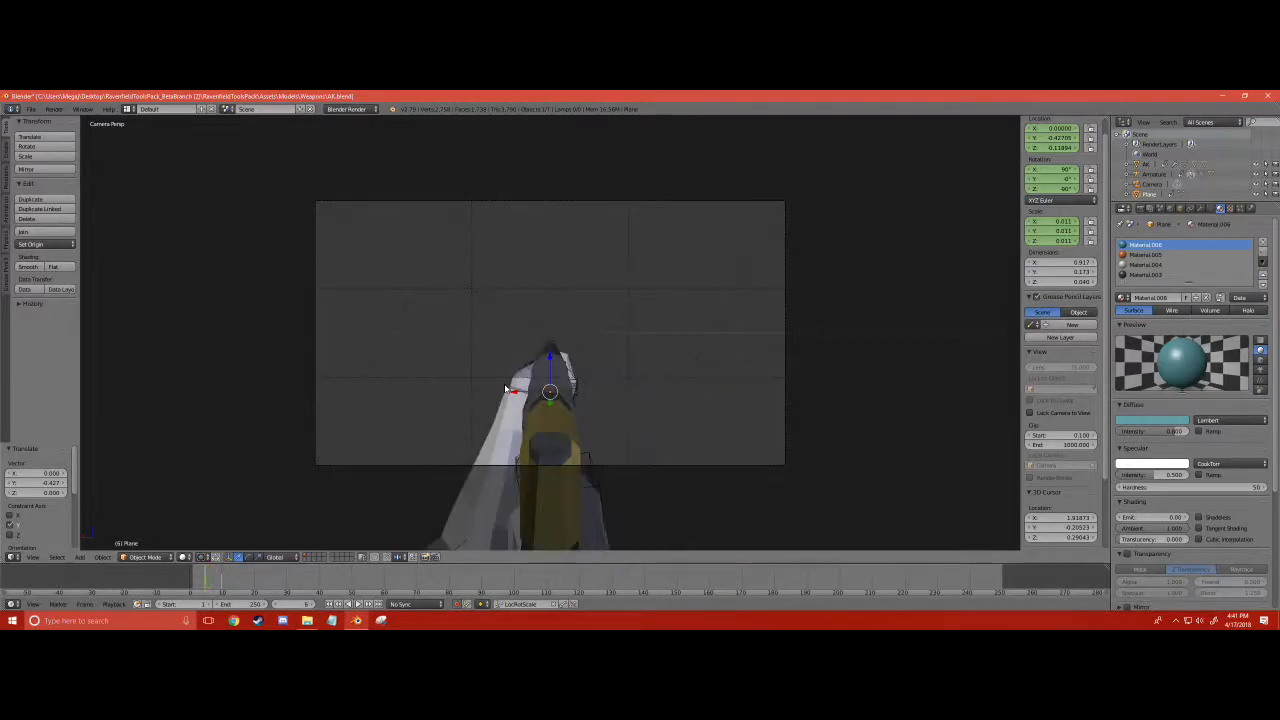
scroll(506, 388, "up", 4)
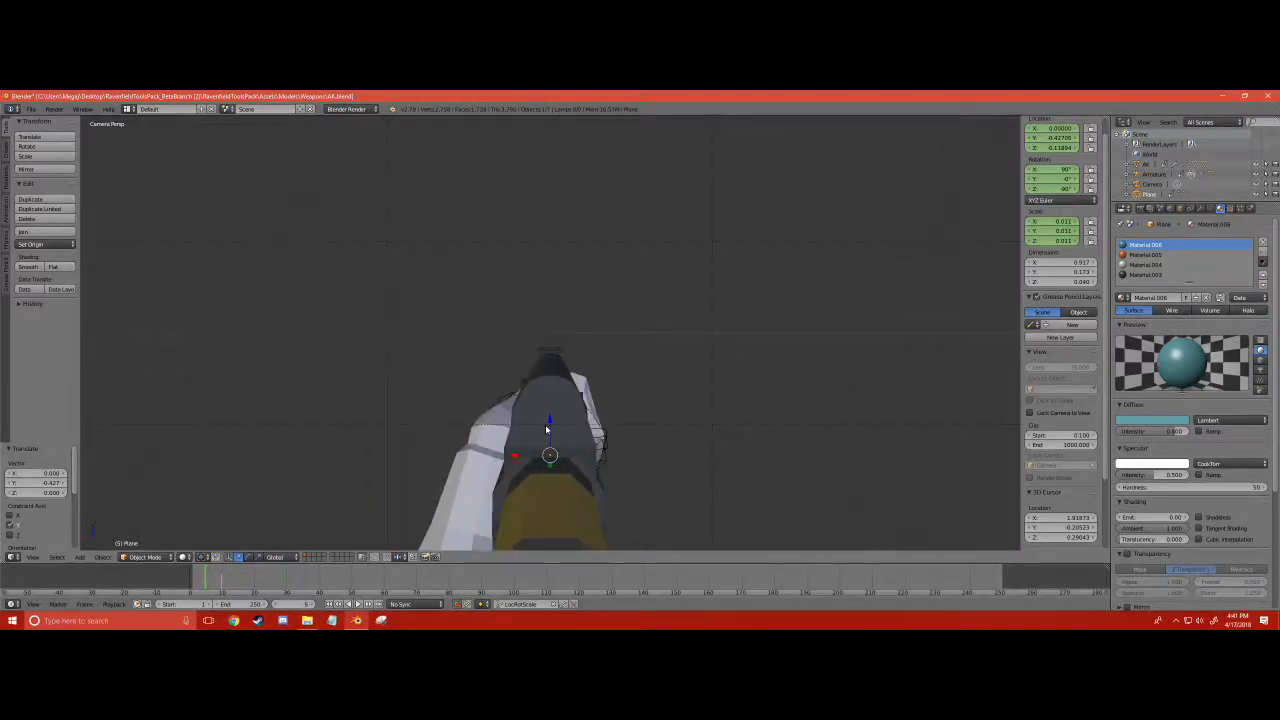
left_click_drag(546, 430, 541, 381)
scroll(541, 381, "up", 14)
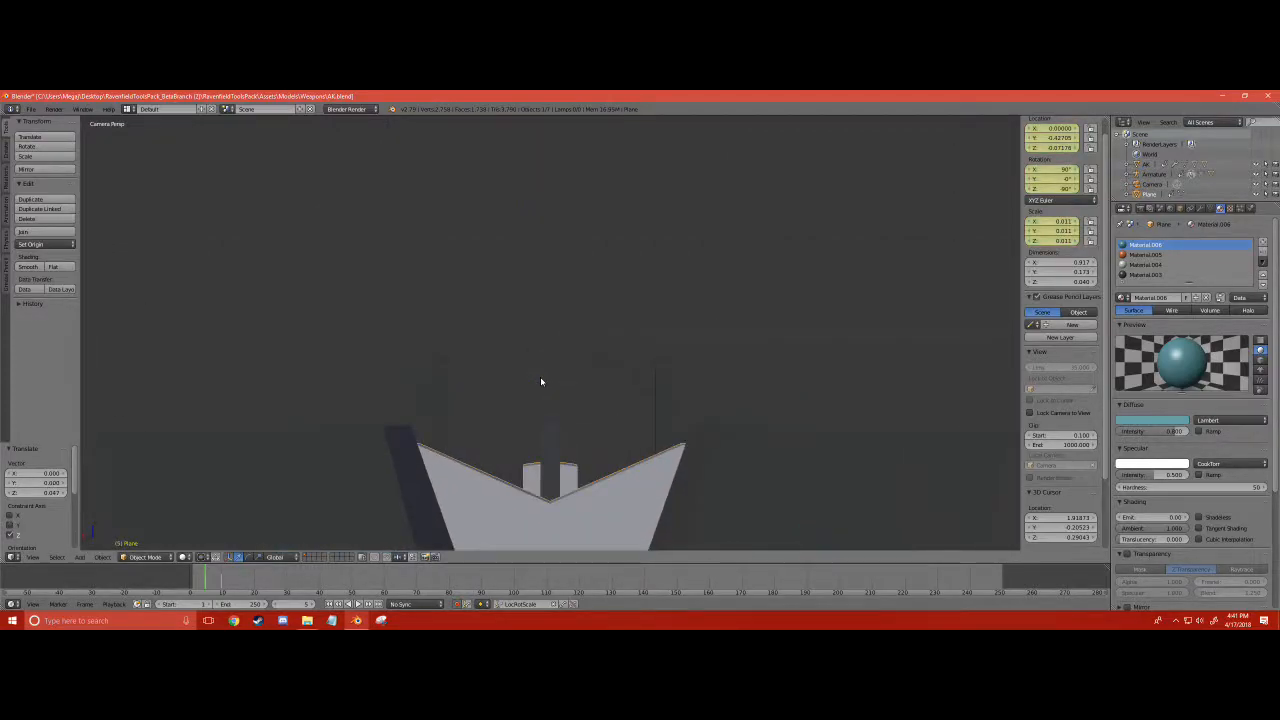
scroll(540, 381, "down", 10)
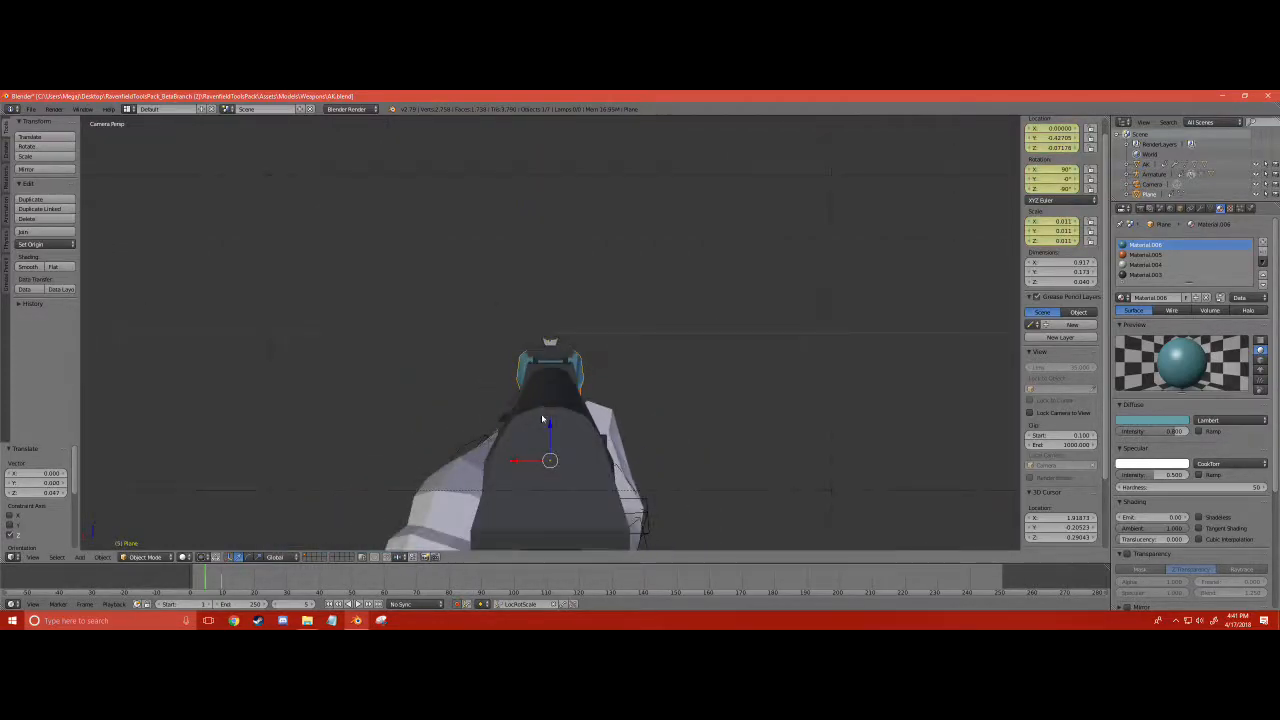
- Fine-tune the carbine's height along Z until its front and rear sights line up in the camera view
left_click_drag(550, 423, 551, 418)
scroll(550, 412, "up", 16)
scroll(549, 412, "down", 4)
scroll(549, 412, "up", 2)
scroll(548, 412, "up", 5)
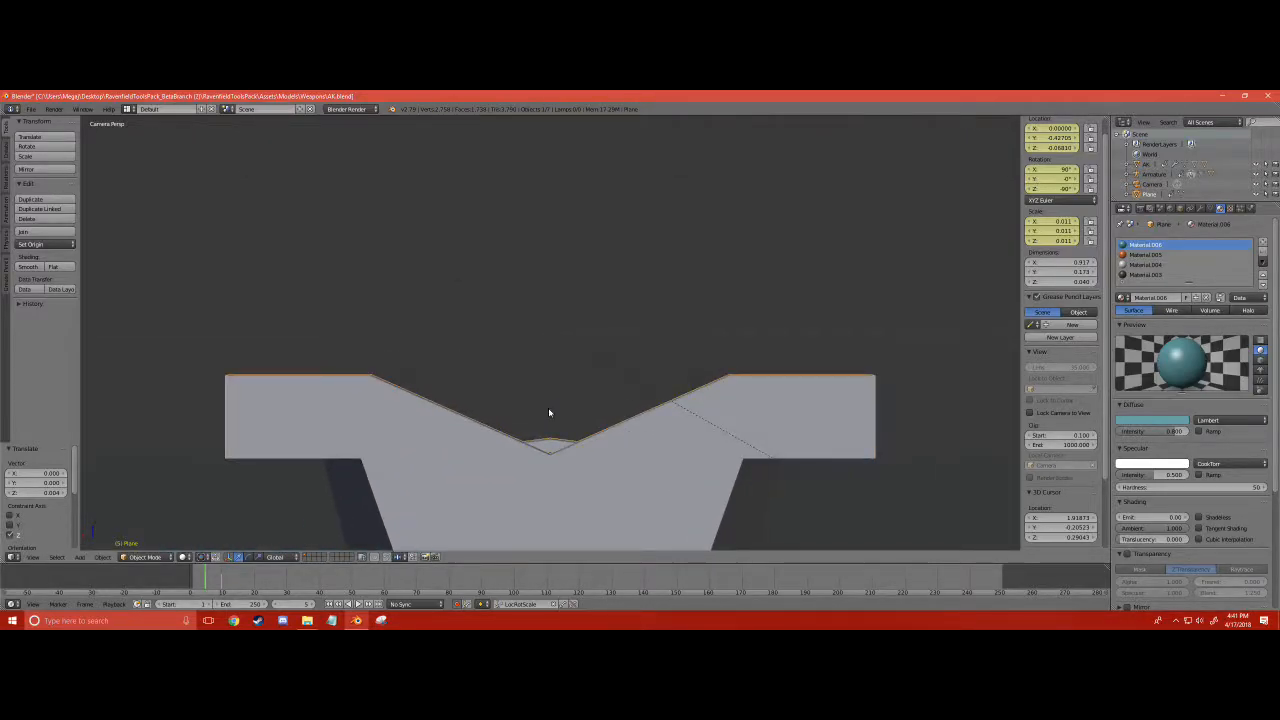
scroll(549, 412, "down", 20)
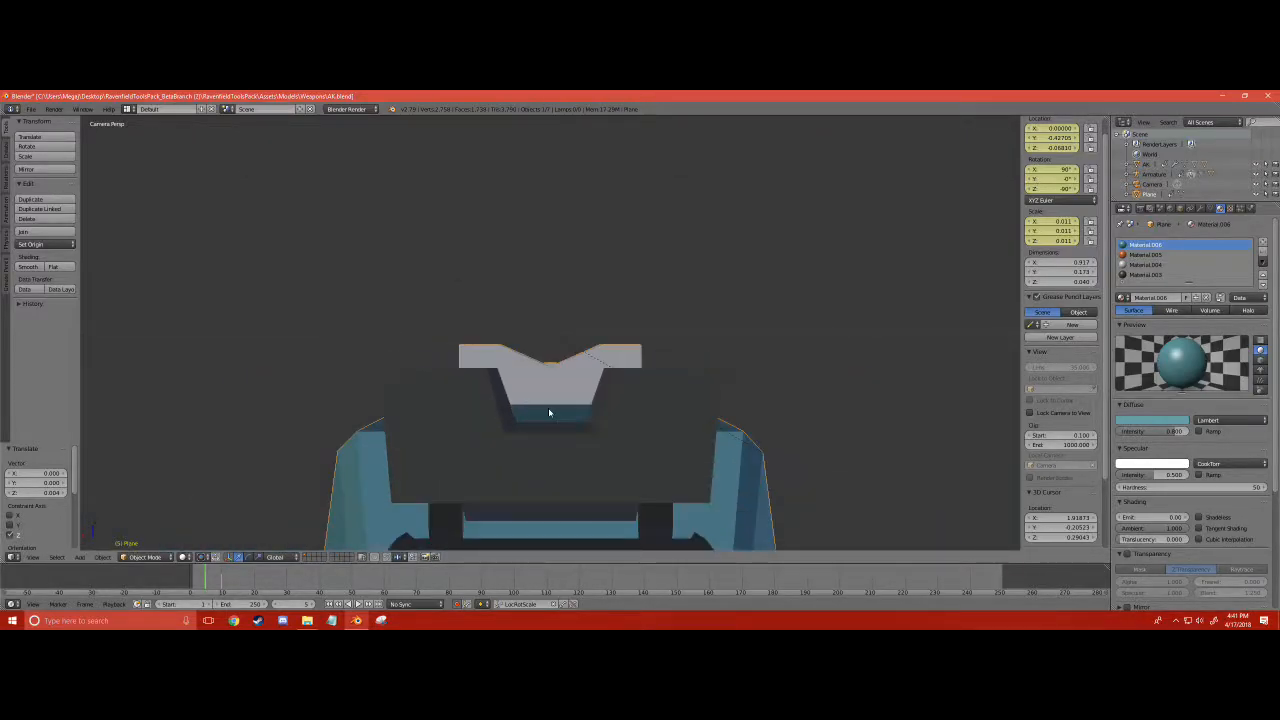
mouse_move(550, 462)
left_mouse_down()
mouse_move(543, 452)
mouse_move(547, 462)
left_mouse_up()
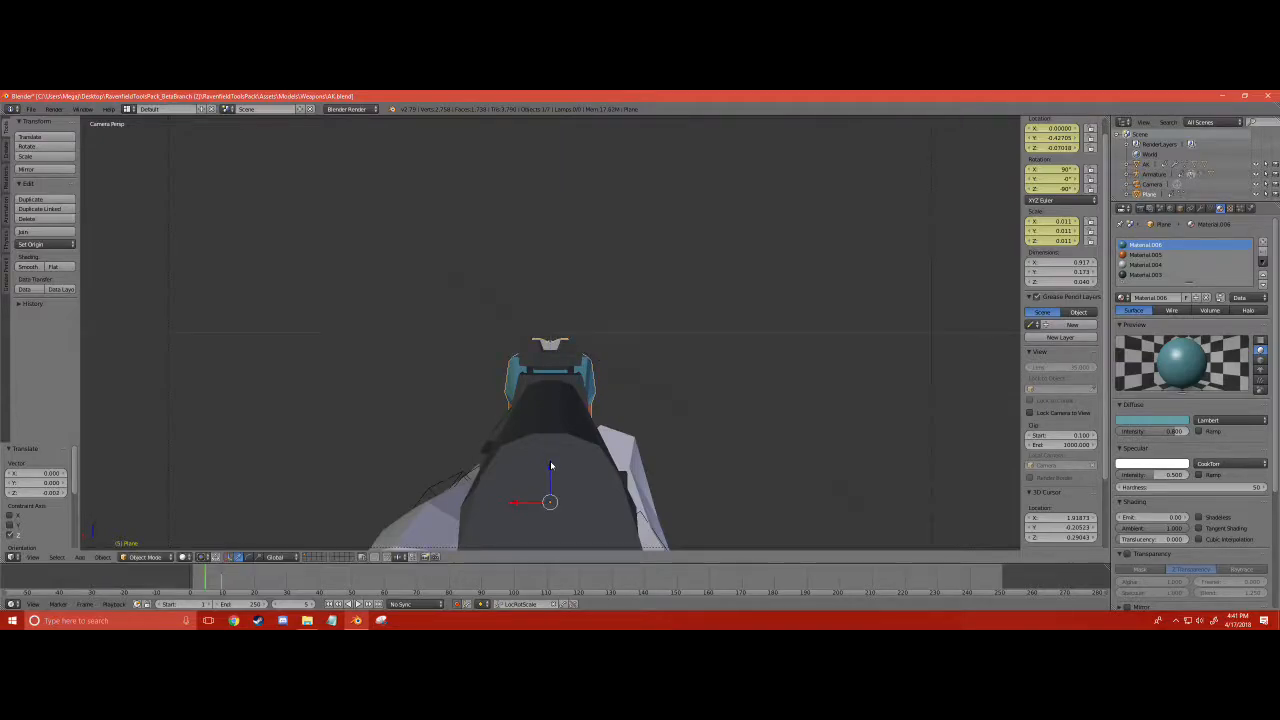
scroll(545, 458, "down", 3)
- Leave the camera view and move the carbine -1 along Y, clear of the AK
middle_click_drag(547, 462, 592, 468)
scroll(546, 400, "down", 6)
left_click_drag(584, 349, 428, 348)
- Select the carbine together with the AK as the active object and join them into one object
left_click(559, 351)
right_click(559, 351)
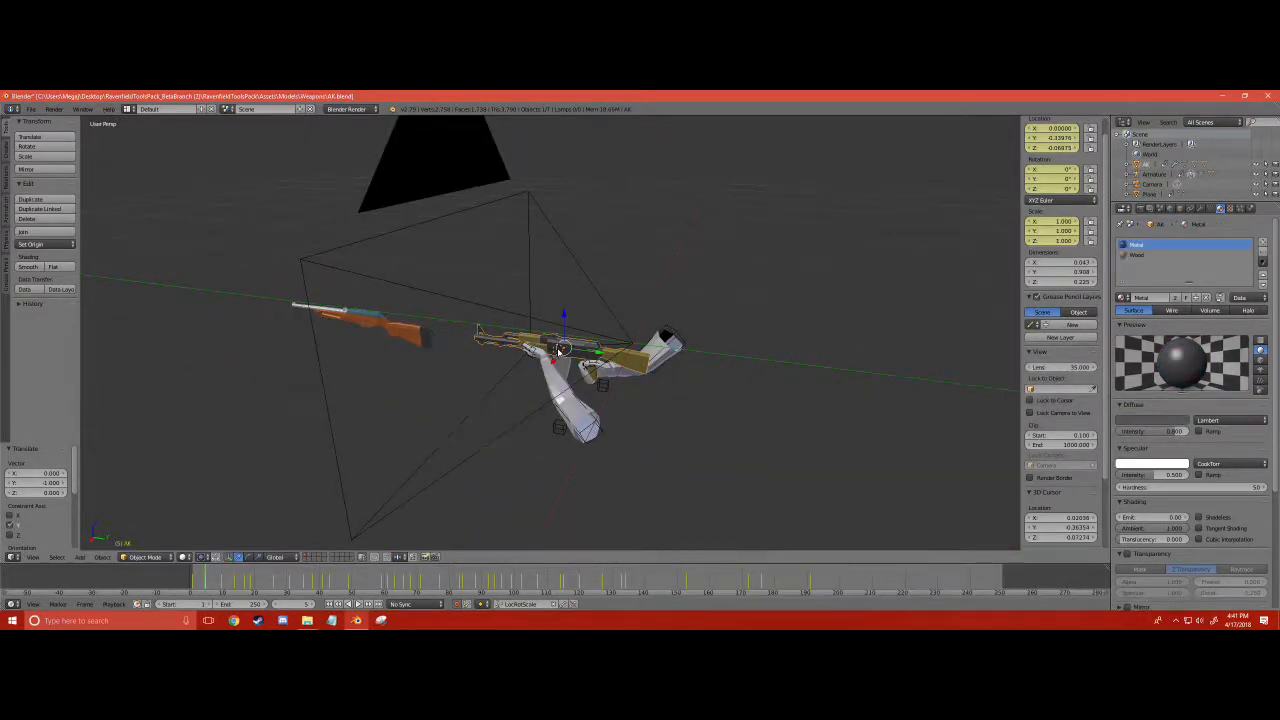
right_click(405, 330)
right_click(398, 330)
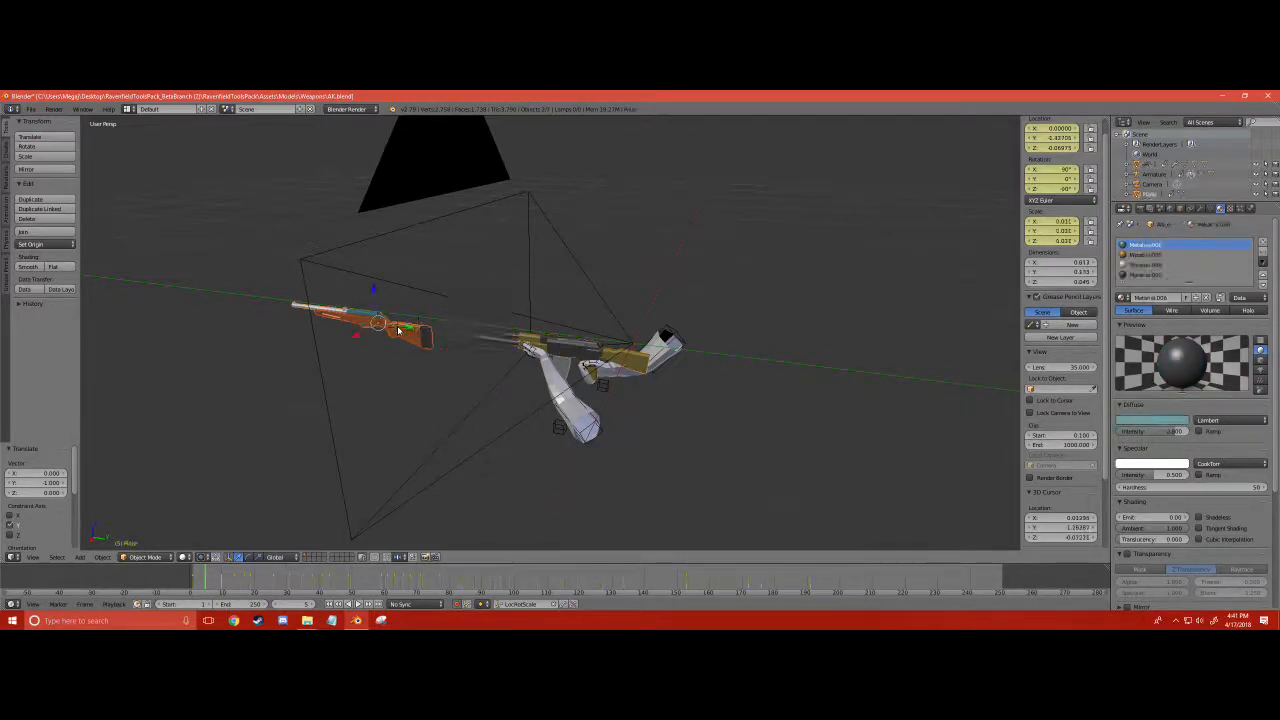
right_click(578, 347)
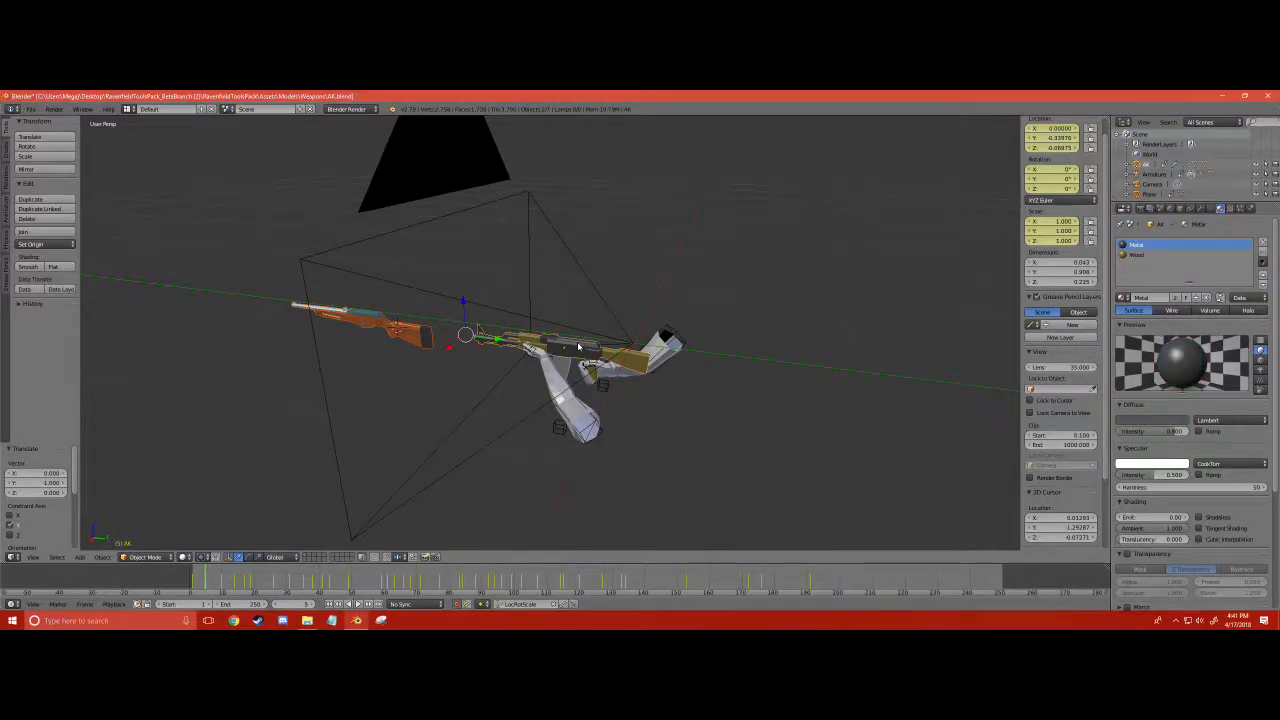
key("ctrl+j")
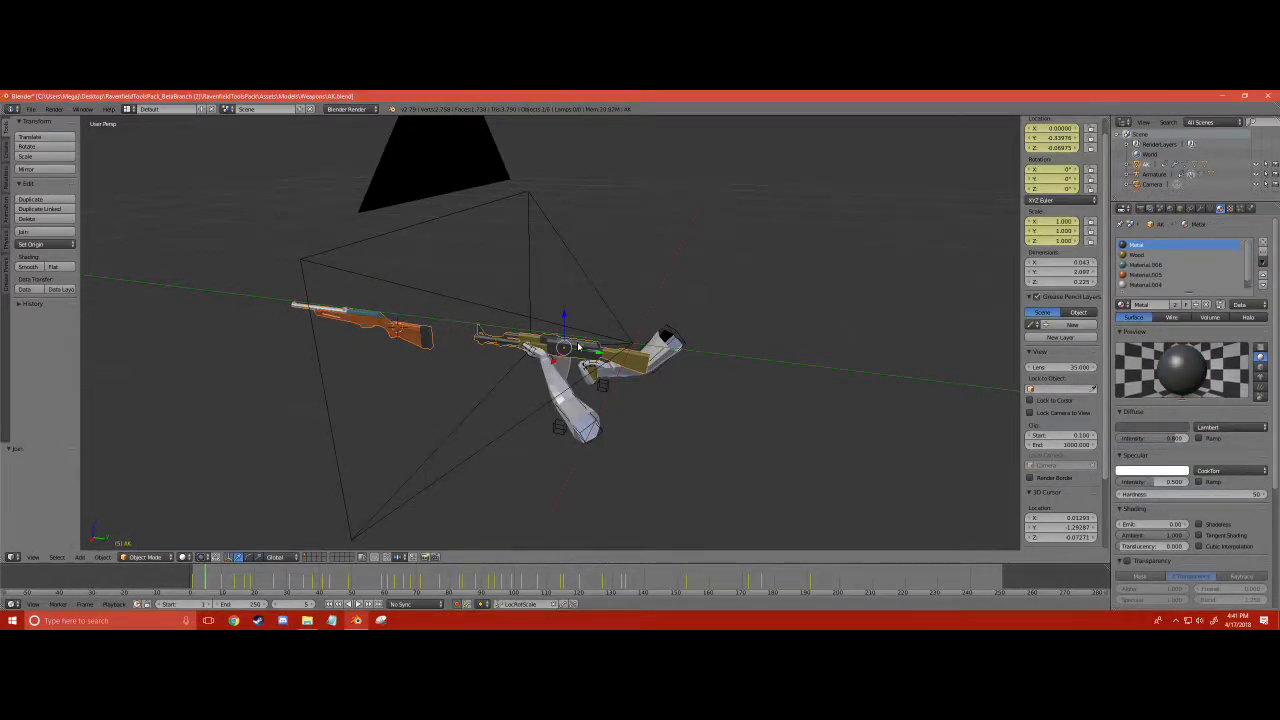
- In Edit Mode, box-select the original AK geometry in the joined mesh and delete its faces
scroll(578, 347, "up", 8)
left_click(147, 557)
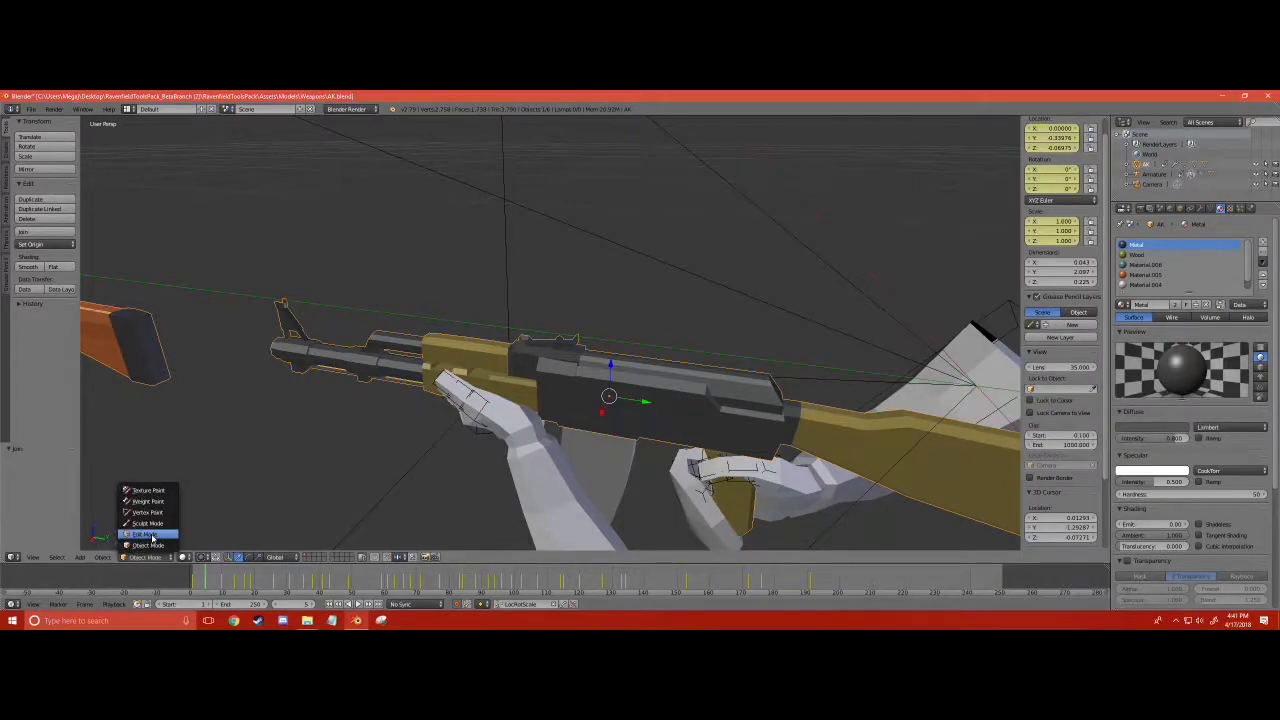
left_click(151, 537)
scroll(550, 350, "down", 5)
key("a")
key("a")
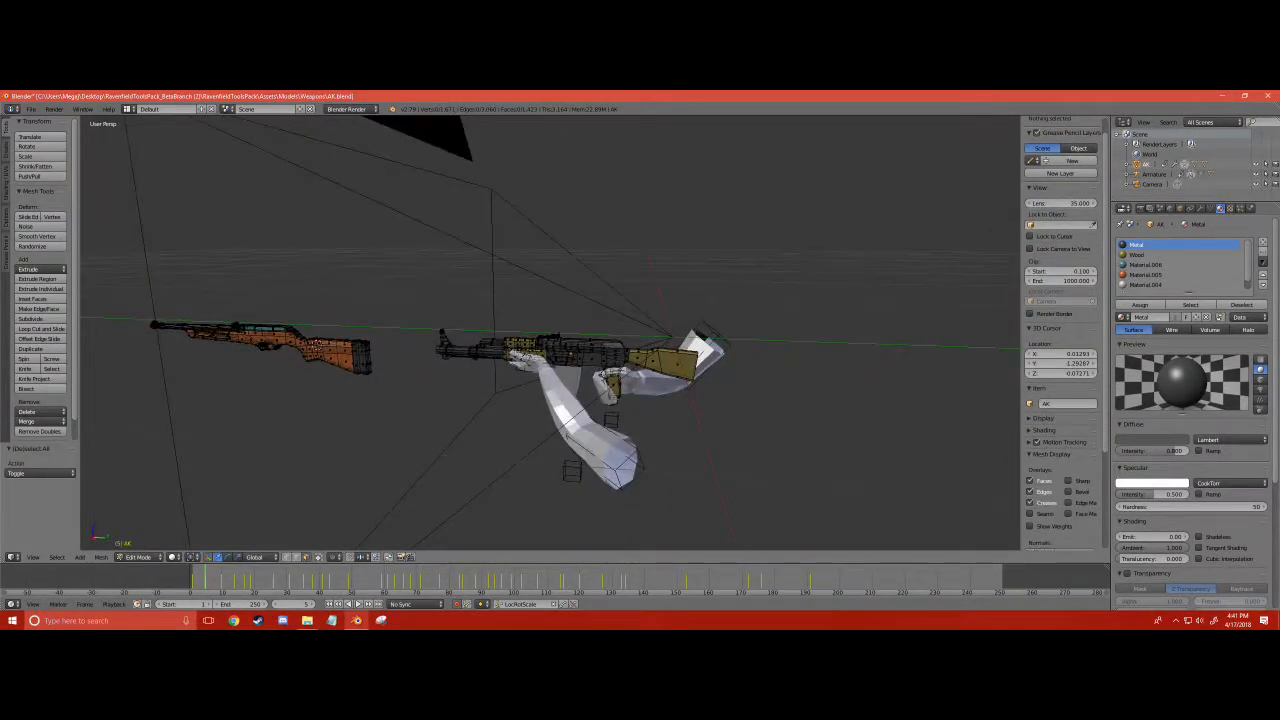
left_click_drag(769, 489, 397, 298)
key("x")
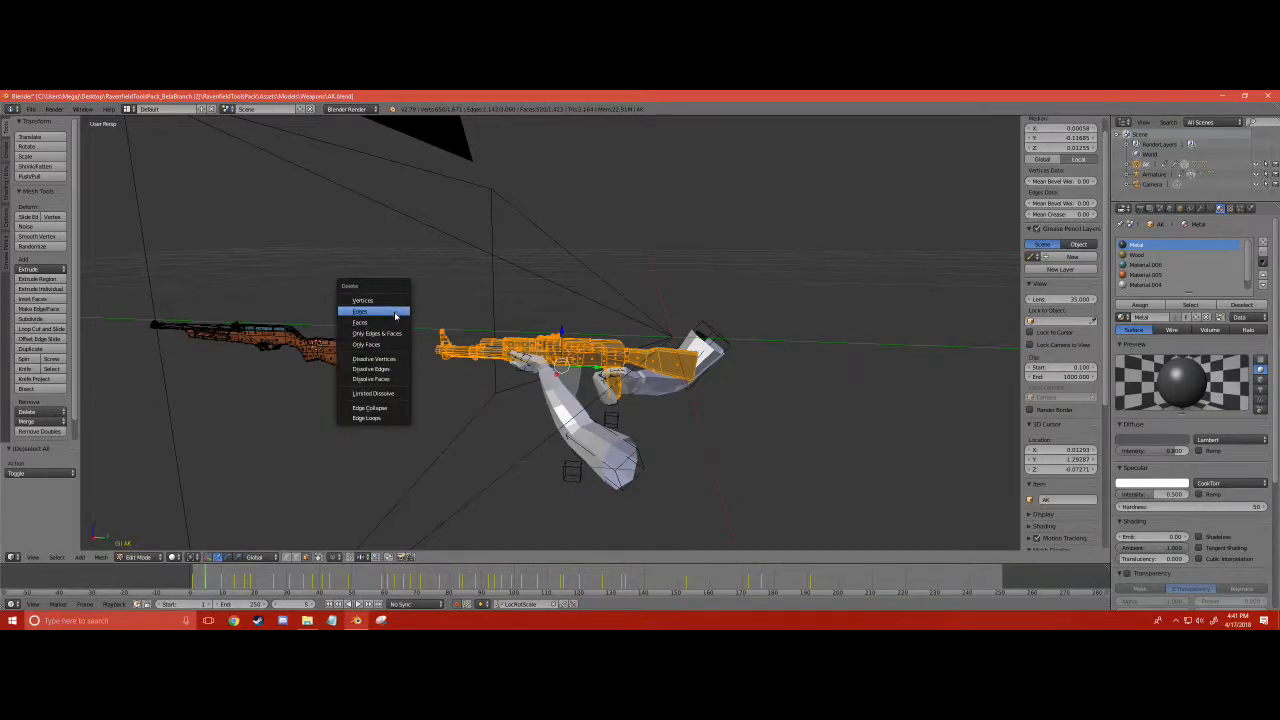
left_click(396, 322)
middle_click_drag(396, 322, 430, 318)
- Select all of the remaining carbine mesh and move it 1 unit along Y, back to the arms
key("a")
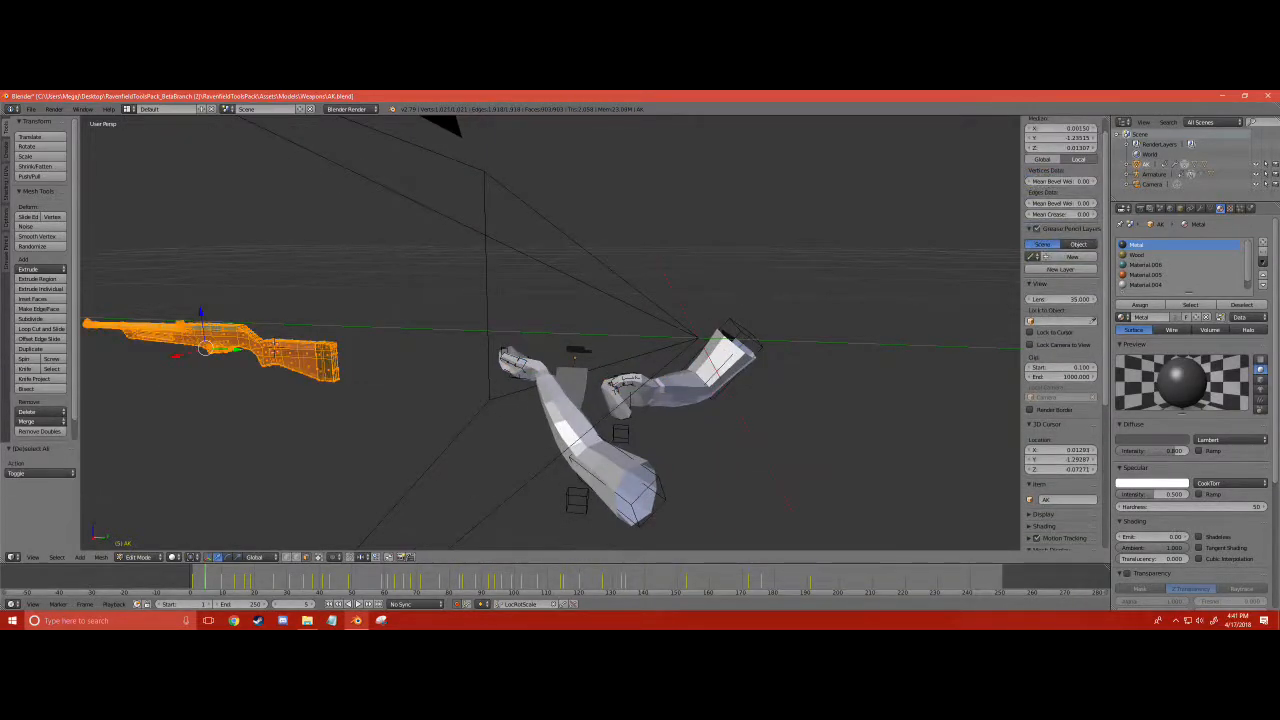
key("g")
key("y")
key("1")
key("Return")
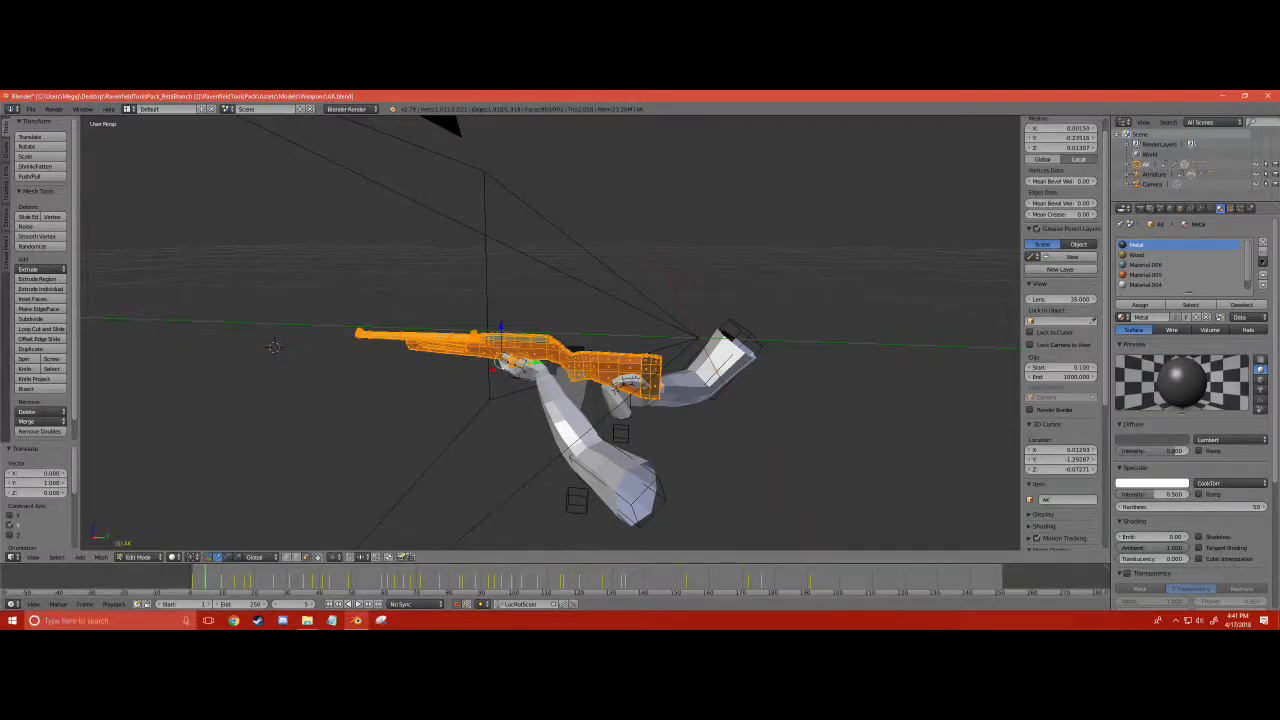
- Shift the carbine mesh about 0.124 along Y toward the arms and check its sights through the camera
scroll(273, 347, "up", 5)
middle_click_drag(273, 347, 306, 333)
left_click_drag(463, 408, 566, 408)
middle_click_drag(566, 408, 668, 370)
key("KP_0")
scroll(546, 360, "up", 12)
scroll(543, 366, "down", 10)
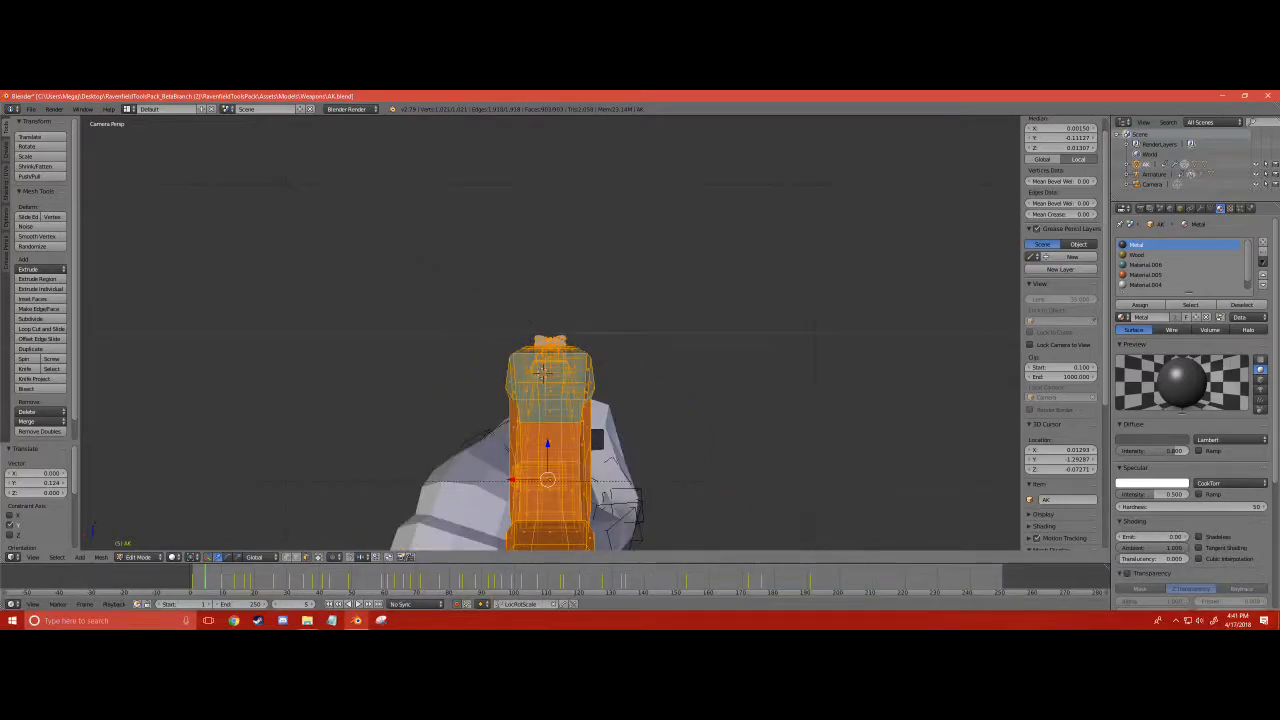
scroll(541, 371, "up", 8)
scroll(541, 371, "down", 8)
middle_click_drag(541, 371, 310, 313)
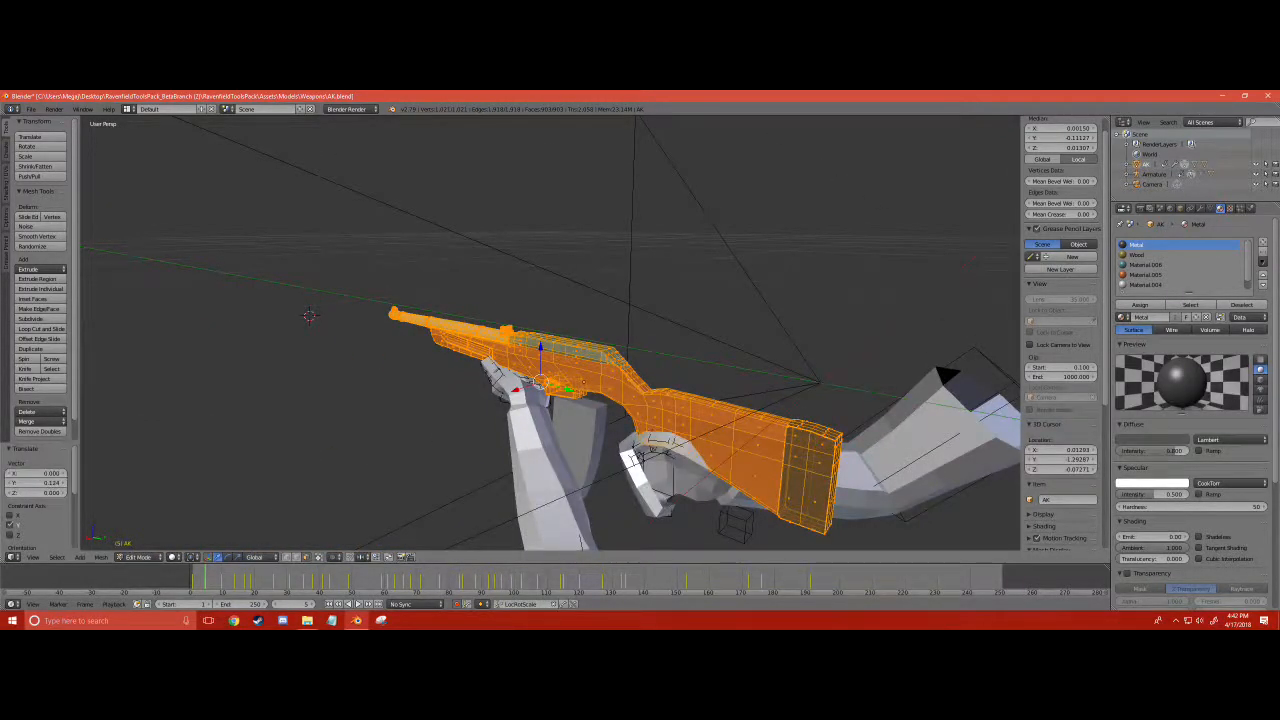
- Lower the carbine mesh by about 0.02 along Z to sit closer to the hands
key("g")
key("z")
key("Return")
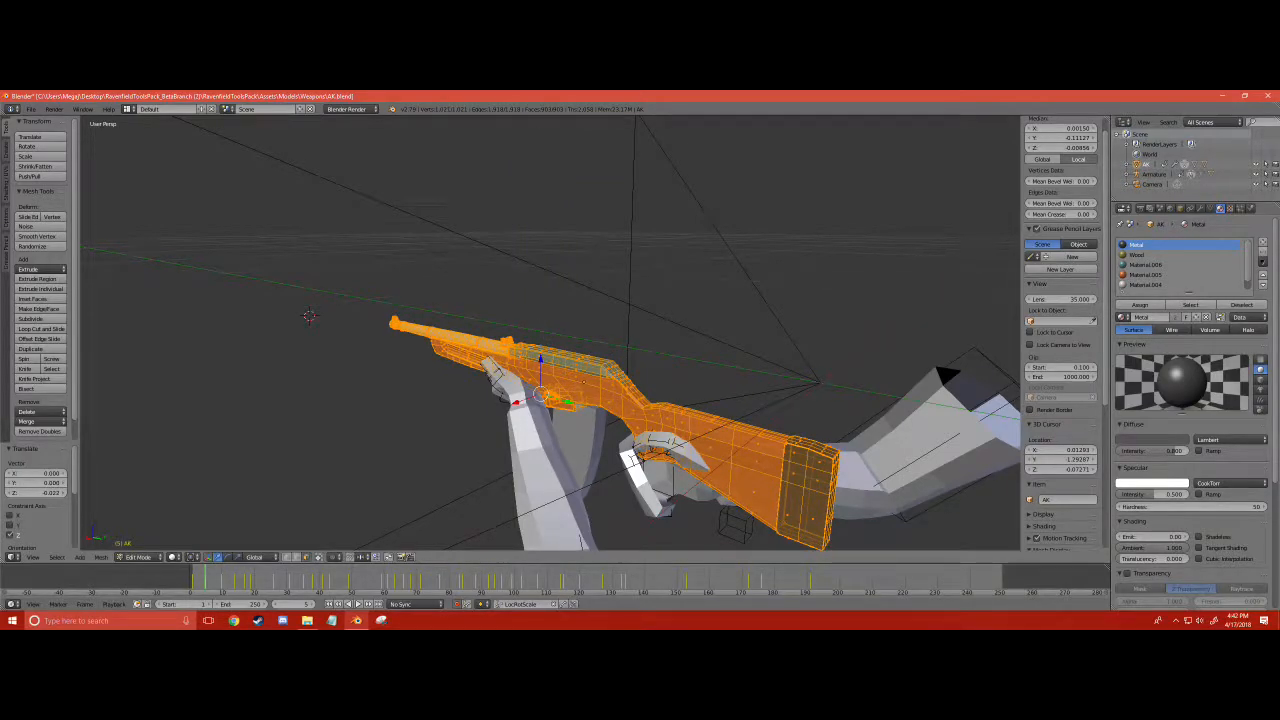
- Shift the carbine mesh about 0.018 along Y so the grip and handguard line up with the hands
key("g")
key("z")
key("y")
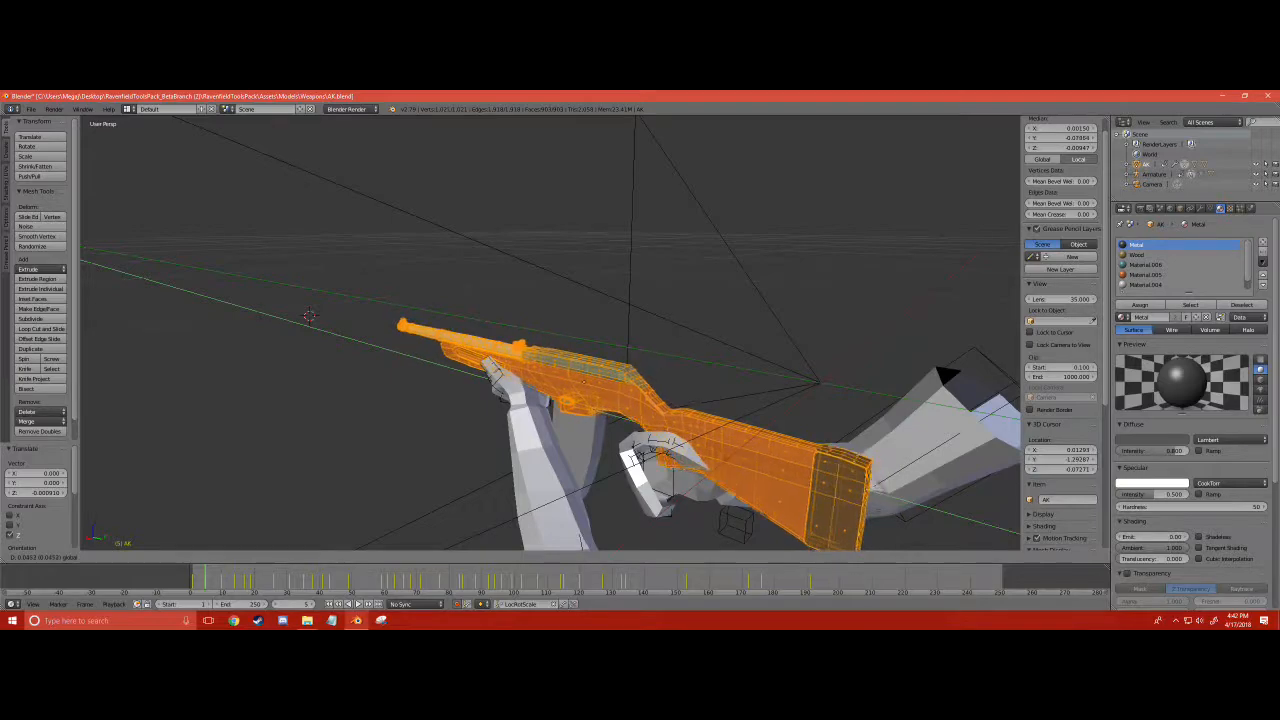
key("Return")
middle_click_drag(550, 380, 612, 354)
middle_click_drag(415, 120, 380, 122)
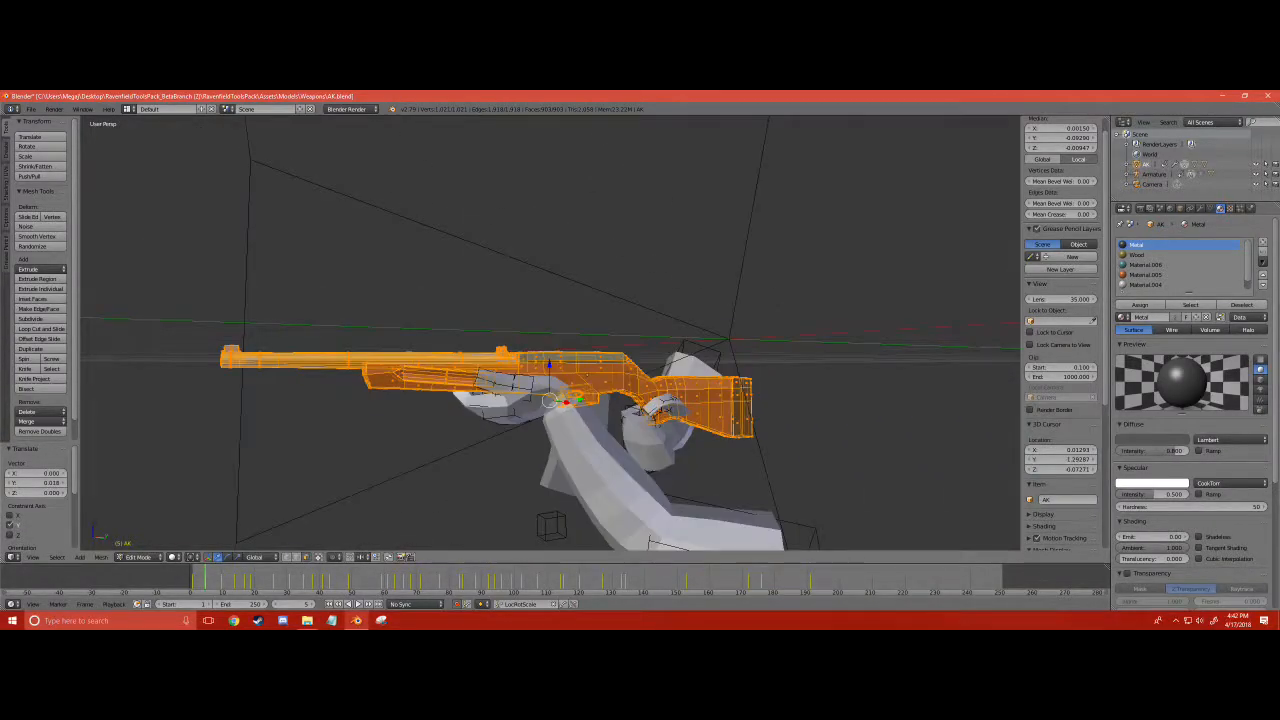
middle_click_drag(668, 409, 630, 404)
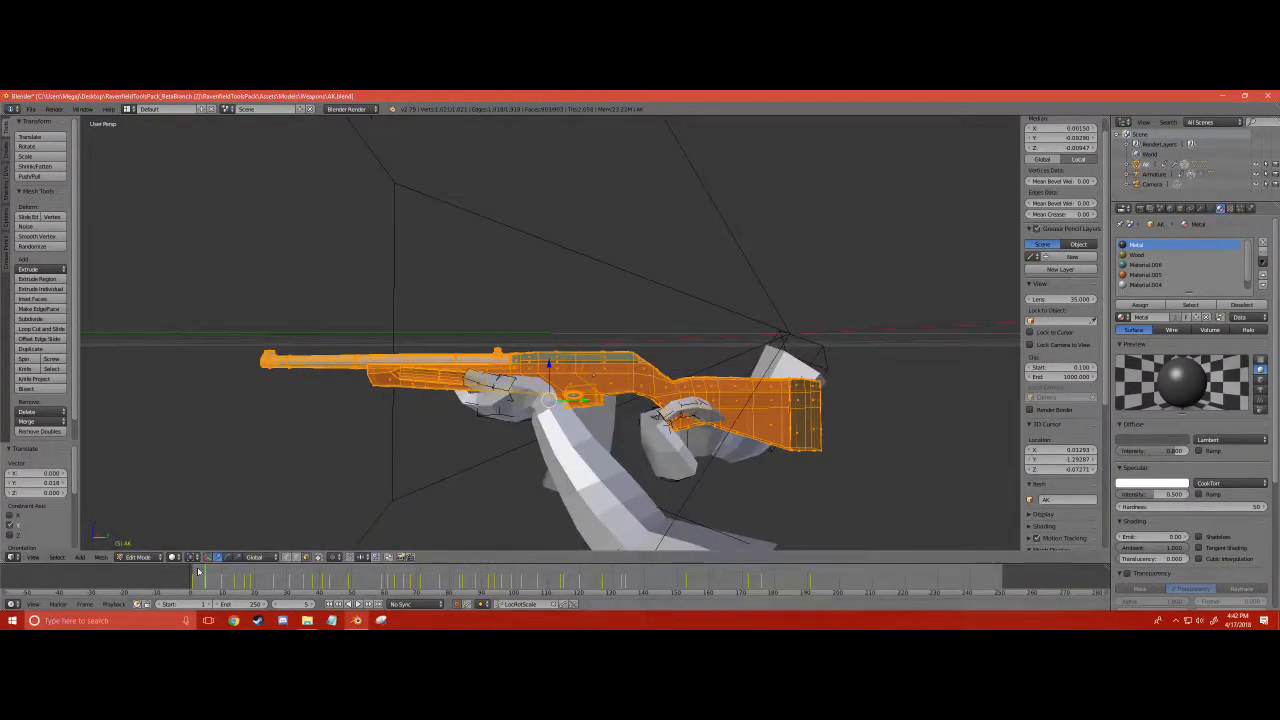
- Return to Object Mode, play the animation through the camera, and step back through the frames to the first one
left_click(152, 557)
left_click(145, 545)
middle_click_drag(160, 535, 181, 513)
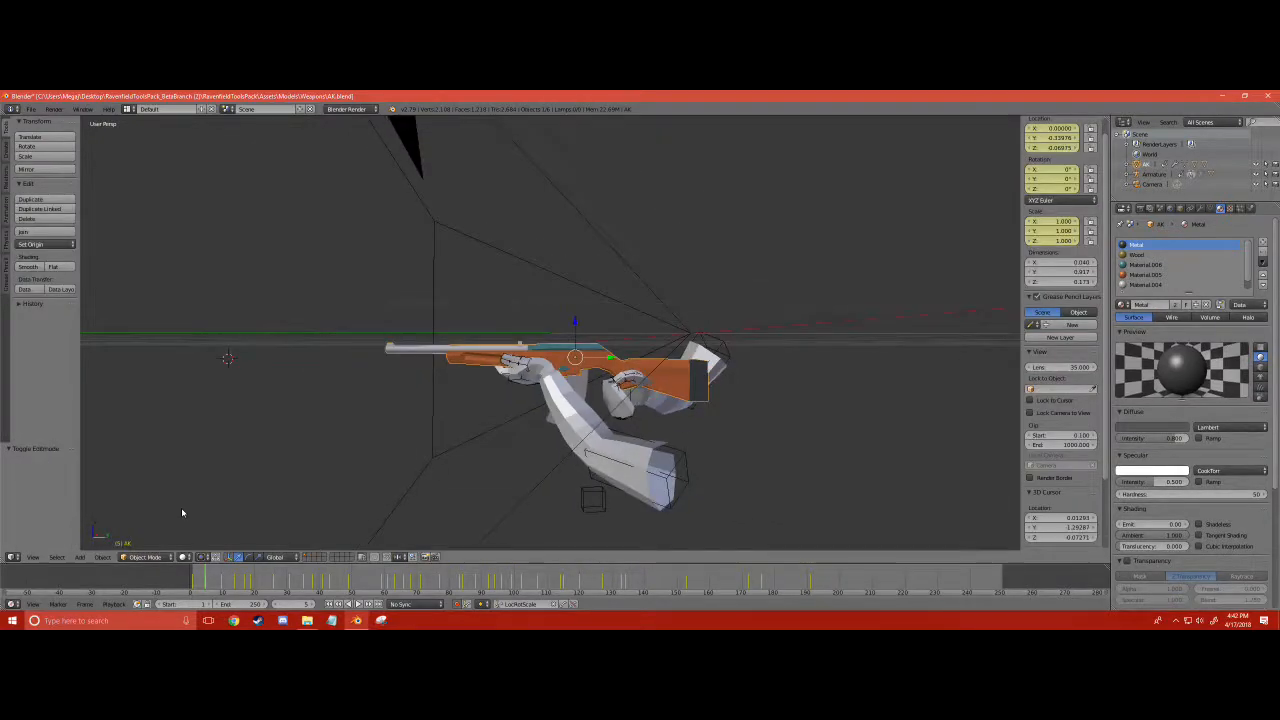
key("KP_0")
key("alt+a")
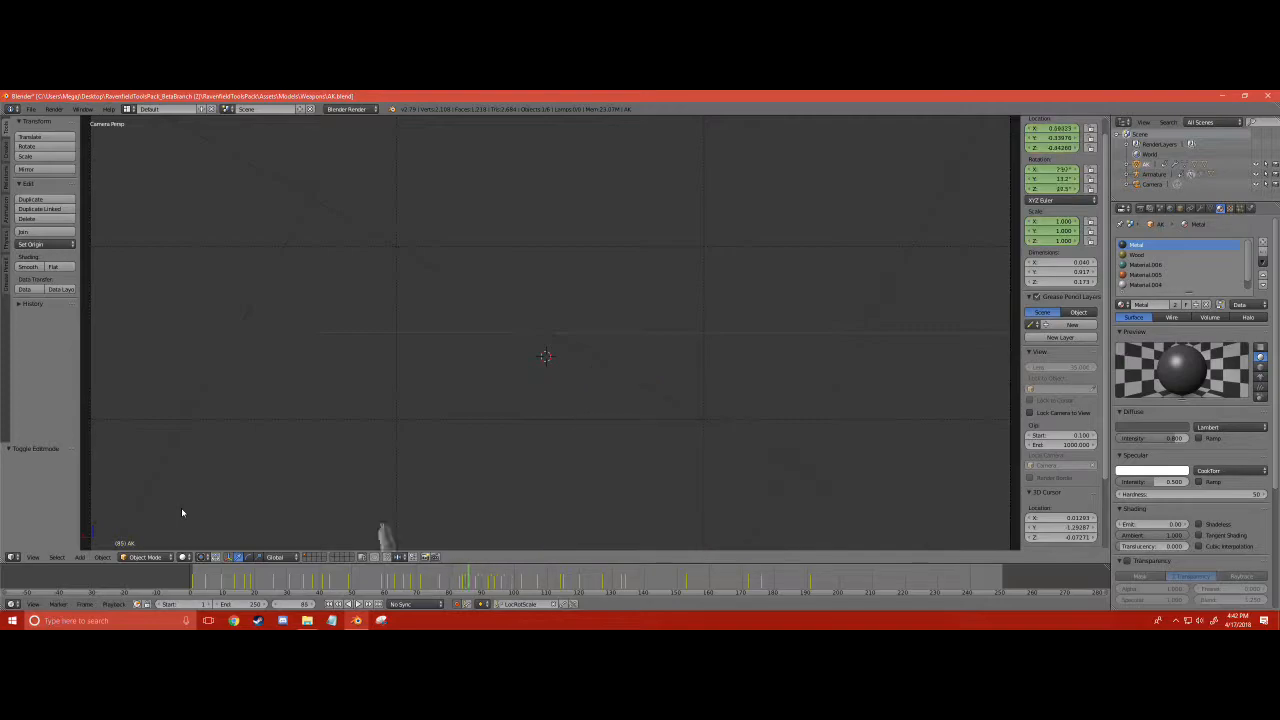
key("Left")
key("Left")
key("Left")
key("Left")
key("Left")
key("Left")
key("Left")
key("Left")
key("Left")
key("Left")
key("Left")
key("Left")
key("Left")
key("Left")
key("Left")
key("Left")
key("Left")
key("Left")
key("Left")
key("Left")
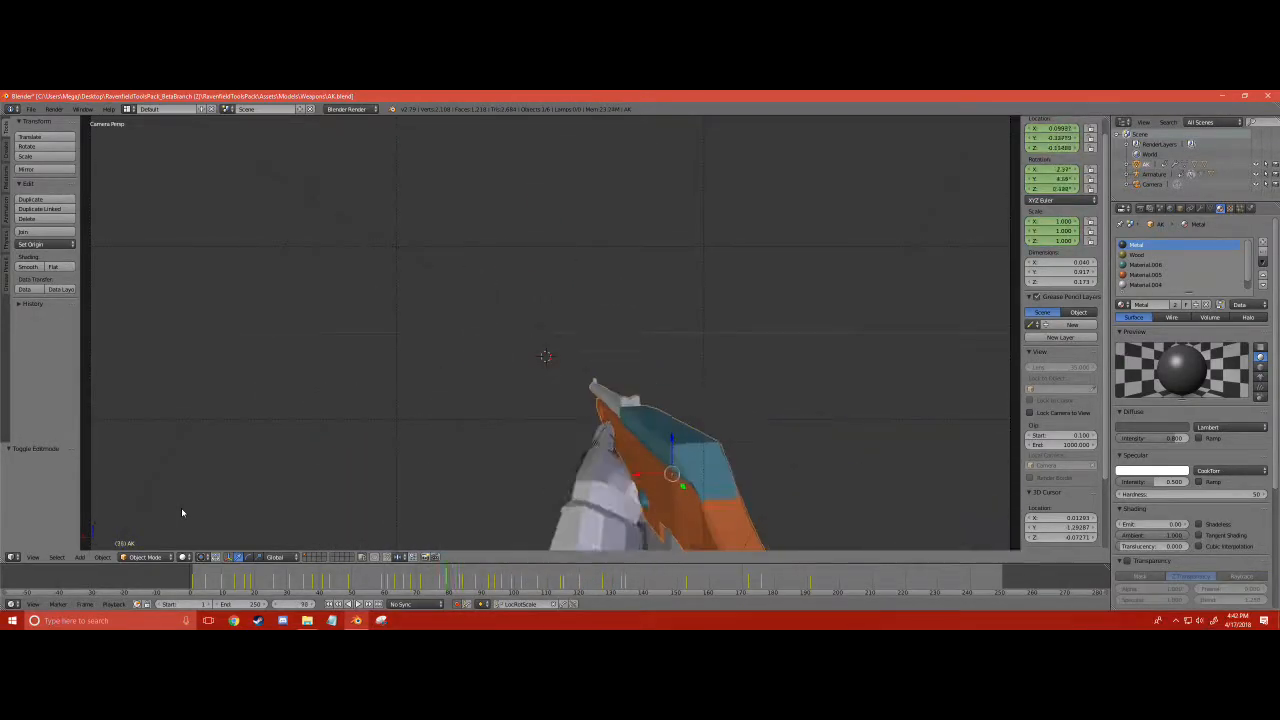
key("Left")
key("Left")
key("Left")
key("Left")
key("Left")
key("Left")
key("Left")
key("Left")
key("Left")
key("Left")
key("Left")
key("Left")
key("Left")
key("Left")
key("Left")
key("Left")
key("Left")
key("Left")
key("Left")
key("Left")
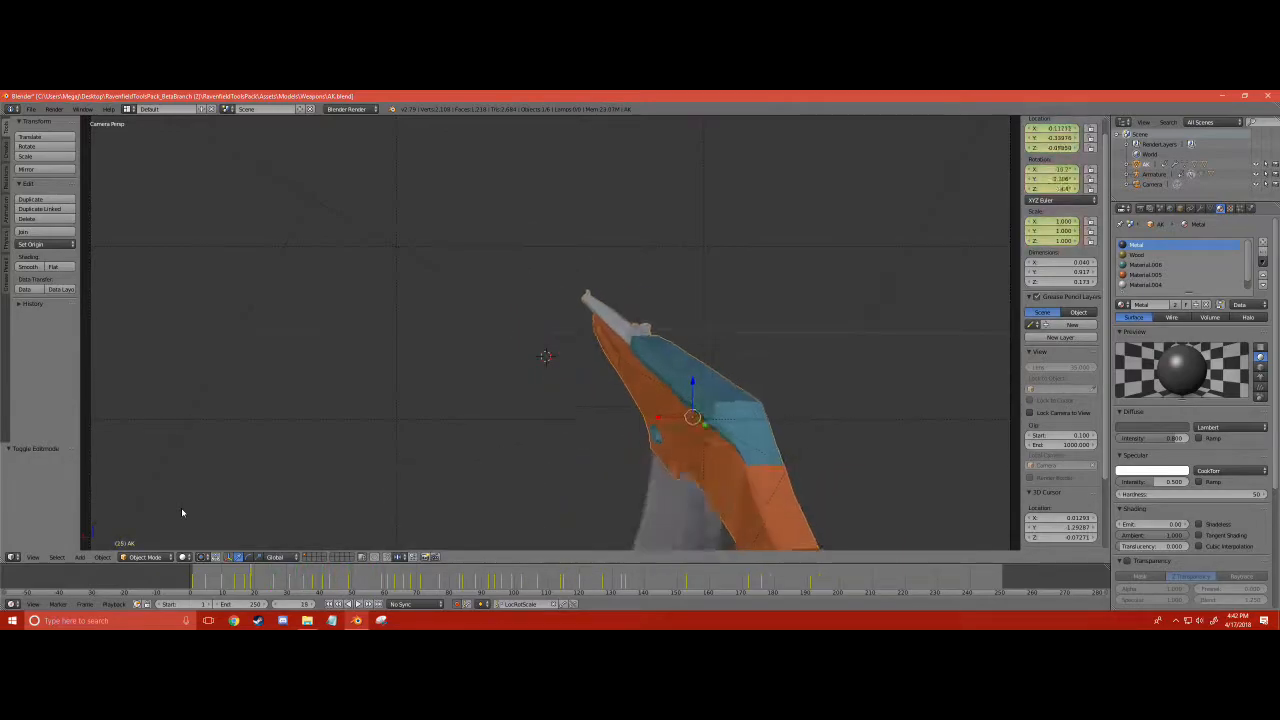
key("shift+Left")
scroll(410, 408, "down", 3)
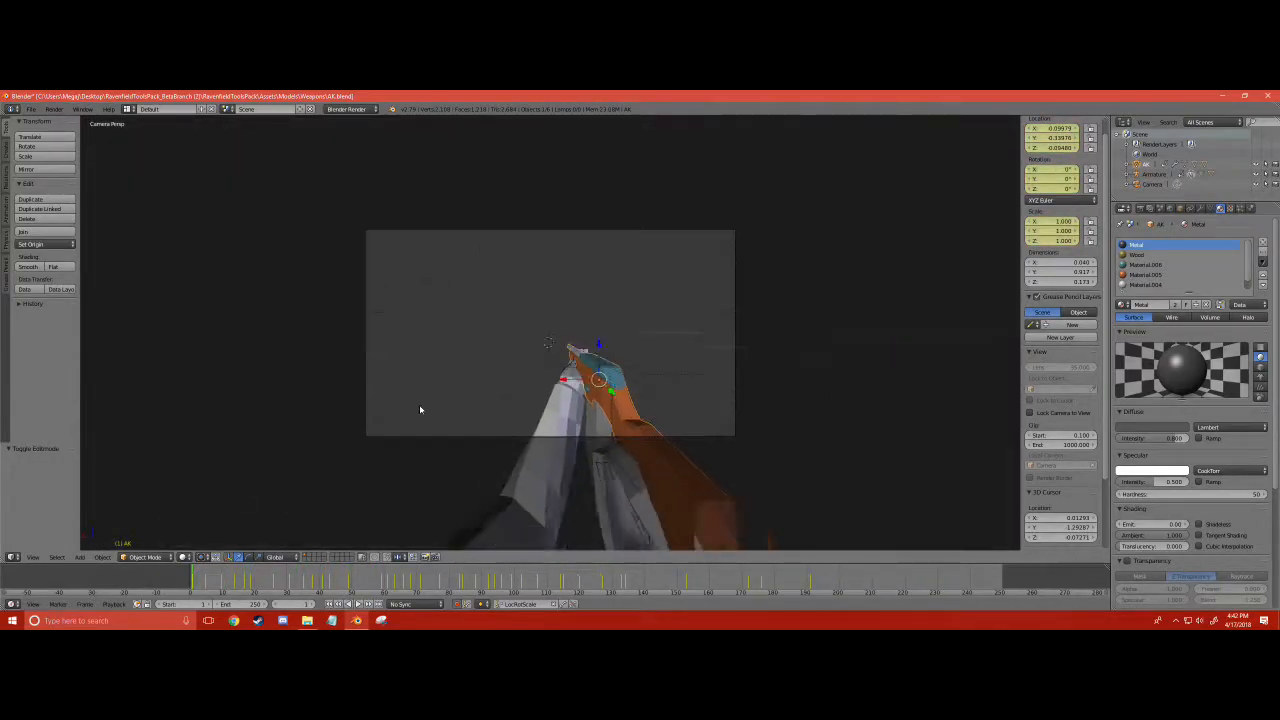
- Select the old slide object in the receiver opening and delete all of its faces in Edit Mode
middle_click_drag(410, 408, 318, 443)
middle_click_drag(471, 330, 485, 320)
middle_click_drag(562, 307, 409, 289, "shift")
scroll(544, 236, "up", 1)
scroll(466, 266, "up", 4)
scroll(411, 292, "down", 7)
scroll(408, 240, "up", 4)
middle_click_drag(406, 197, 488, 253, "shift")
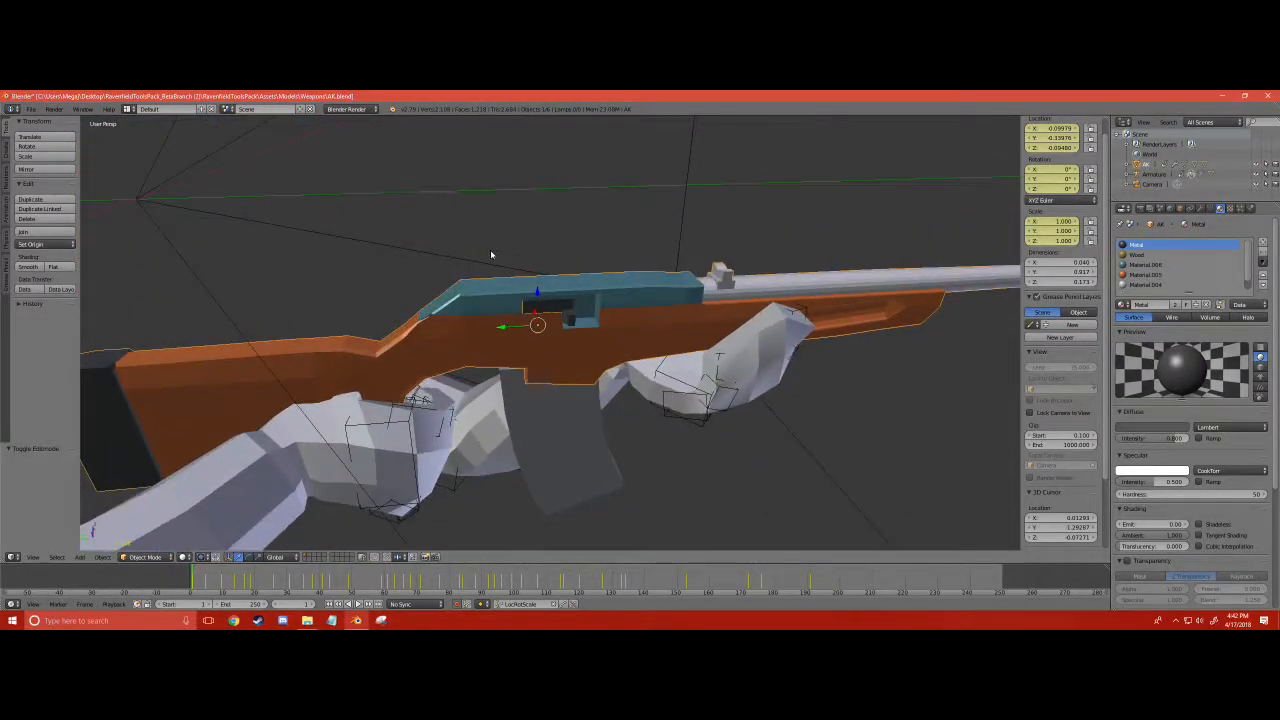
left_click(568, 306)
right_click(567, 306)
scroll(558, 304, "up", 5)
middle_click_drag(524, 316, 534, 278)
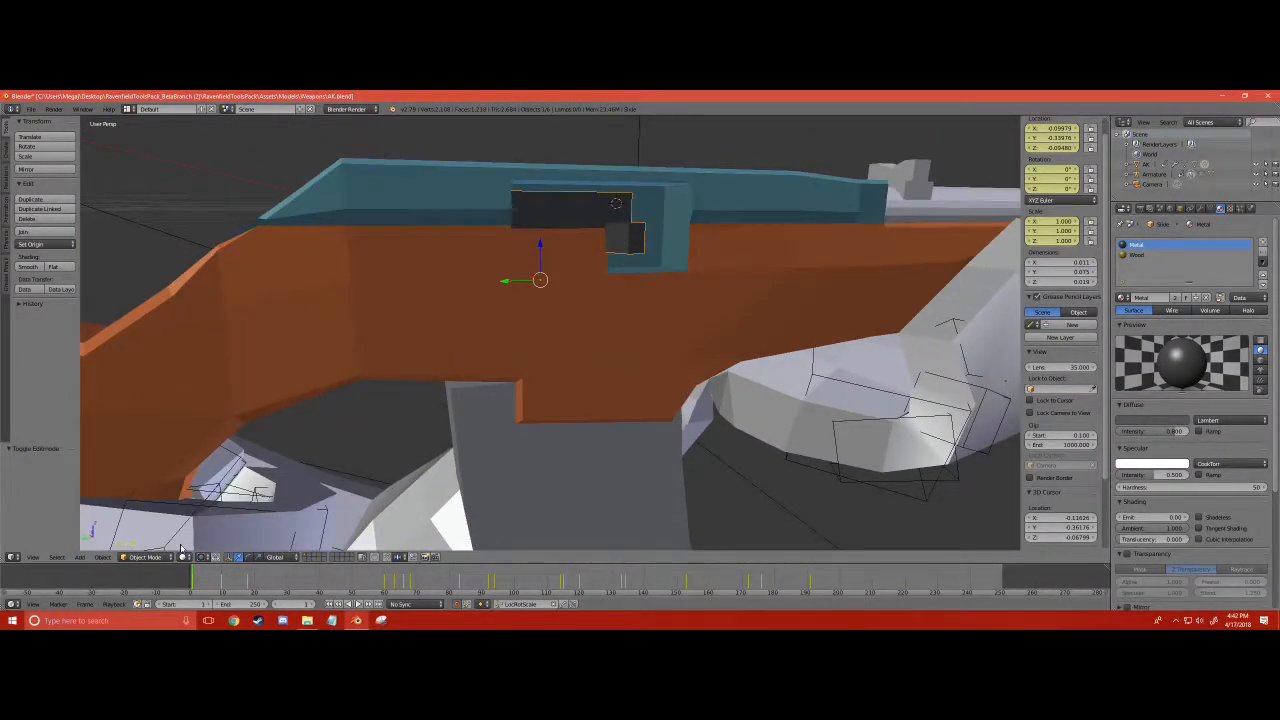
left_click(145, 555)
left_click(145, 535)
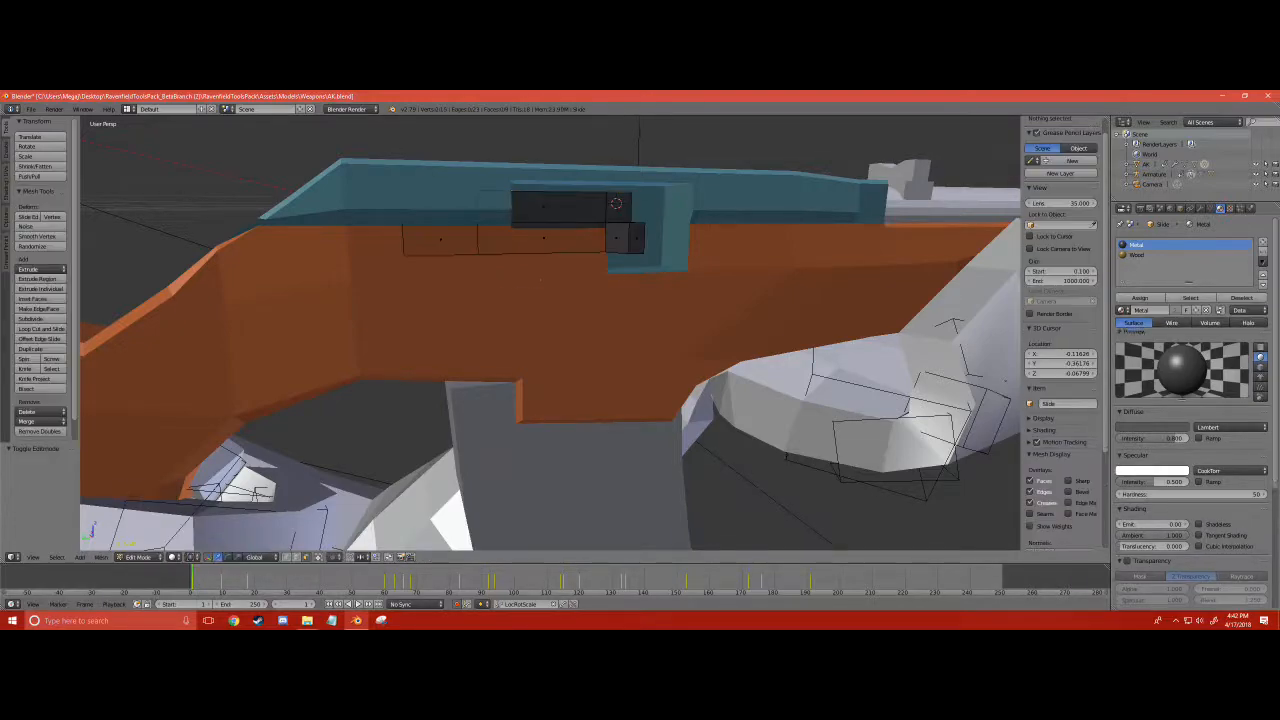
scroll(540, 280, "down", 3)
key("x")
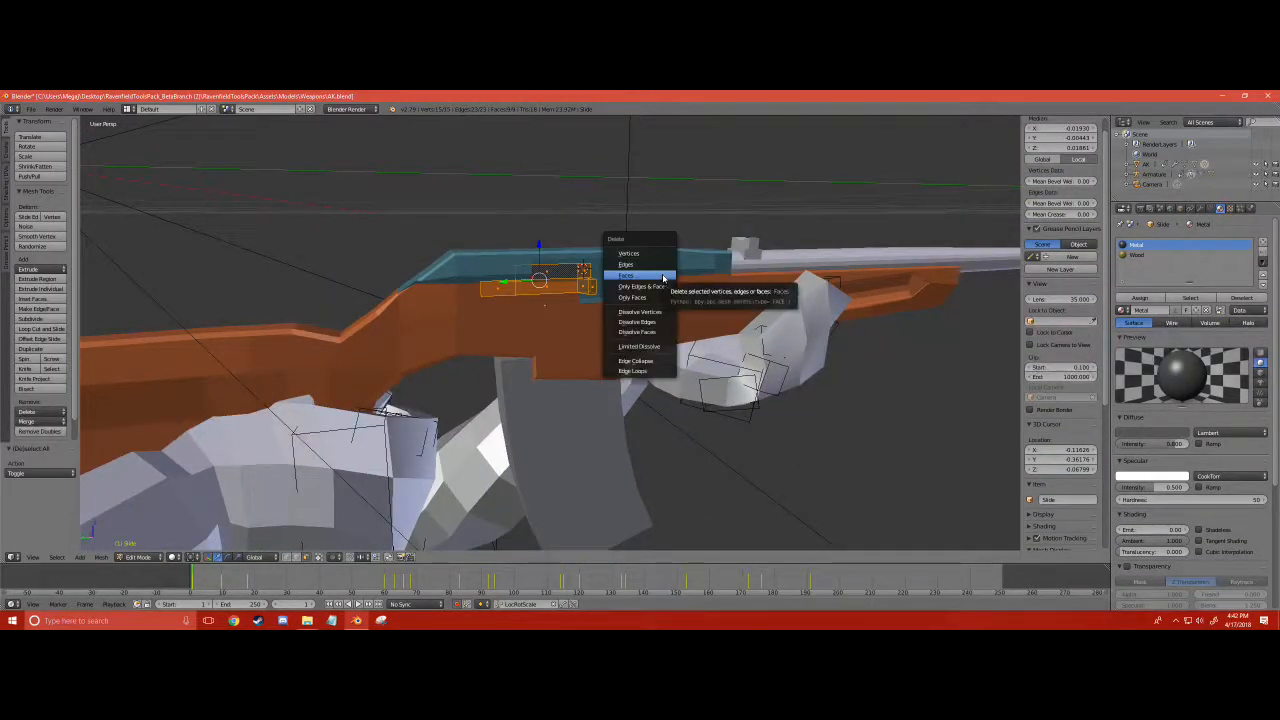
left_click(663, 276)
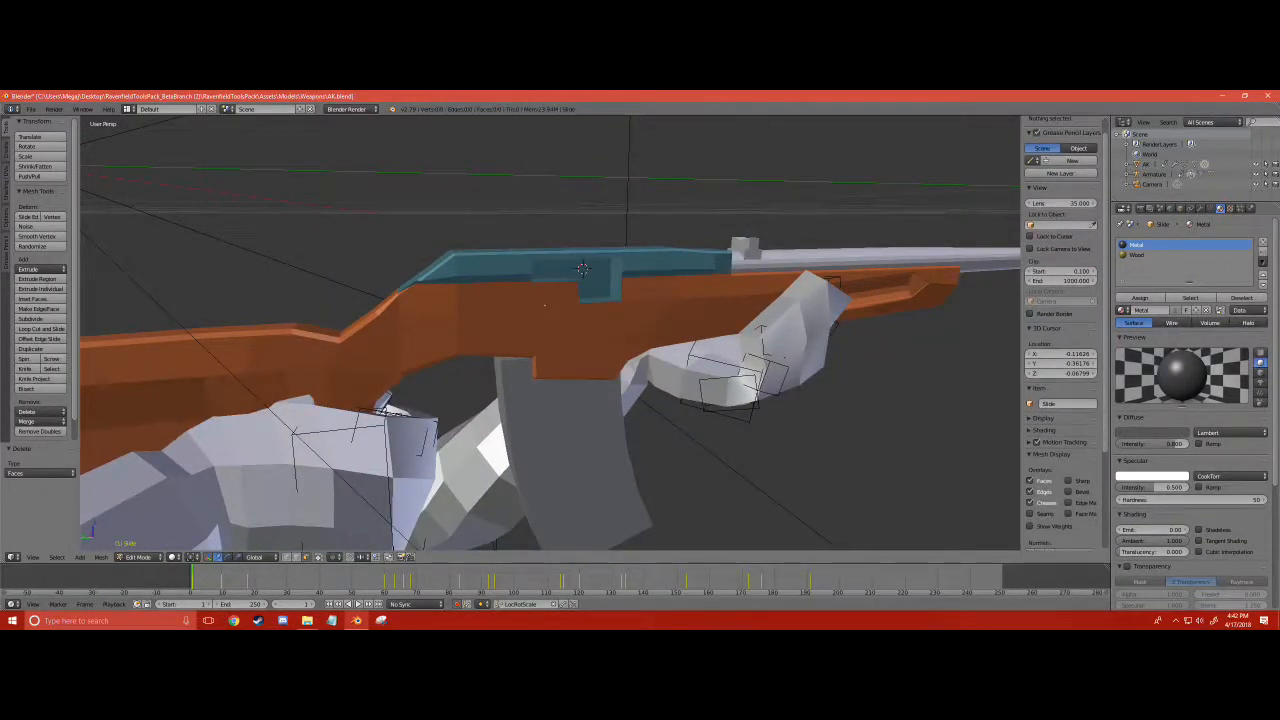
- Add a cube to the empty slide mesh and scale it down to about the size of the receiver opening
left_click(80, 557)
left_click(98, 538)
key("s")
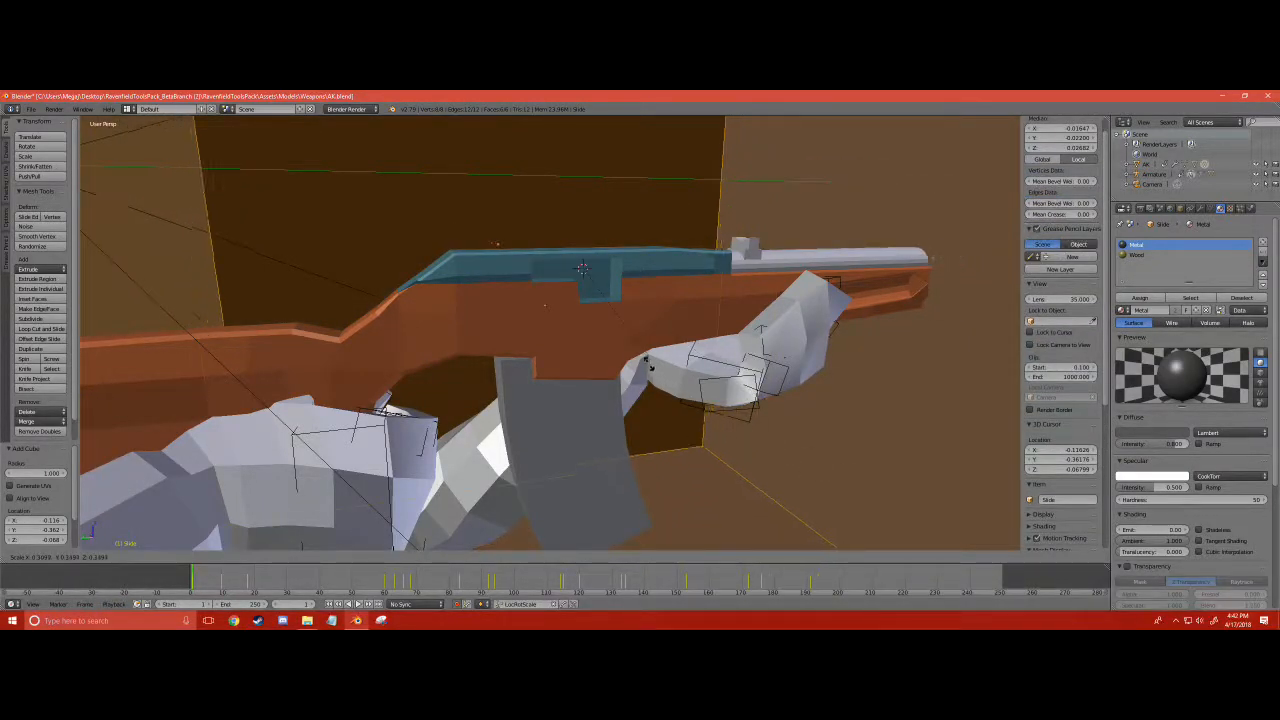
left_click(600, 290)
key("s")
left_click(632, 286)
scroll(632, 286, "up", 4)
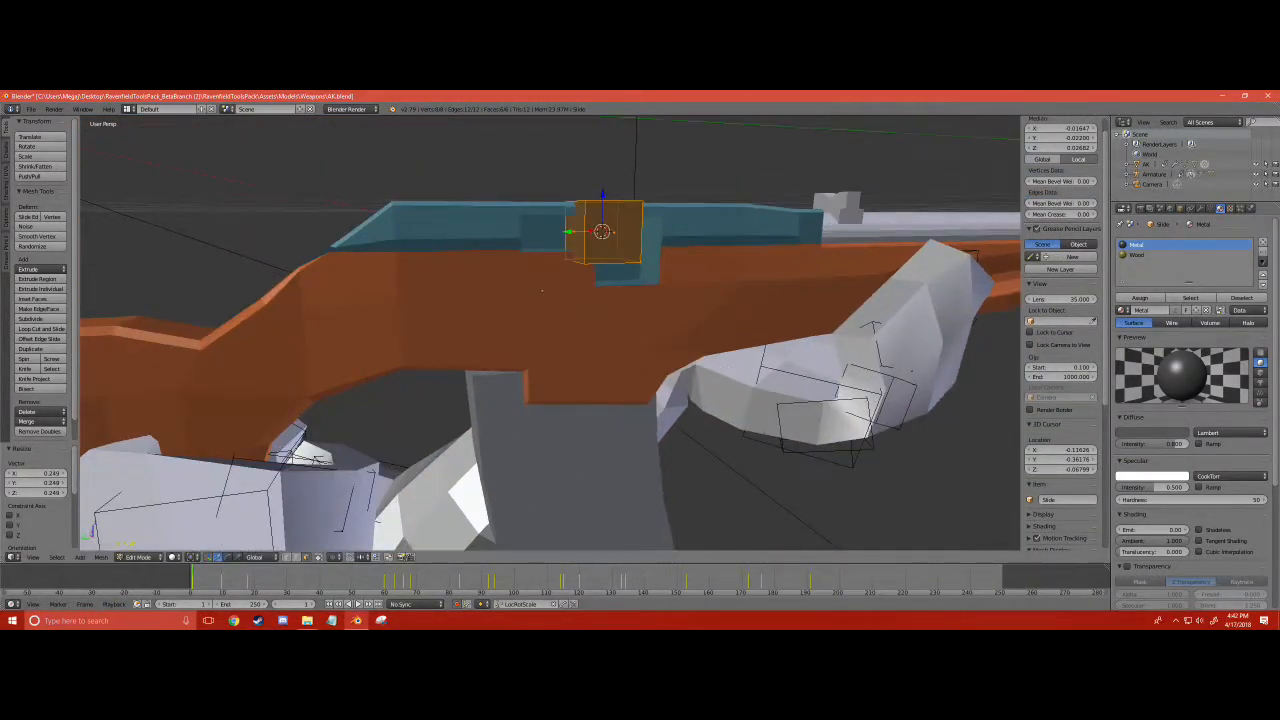
- Move the cube and its end faces along Y to fit it as a bolt inside the receiver opening
middle_click_drag(632, 286, 678, 300)
scroll(665, 285, "down", 1)
mouse_move(629, 233)
left_mouse_down()
mouse_move(626, 258)
mouse_move(588, 262)
mouse_move(606, 228)
left_mouse_up()
right_click(583, 265)
left_click_drag(552, 270, 497, 280)
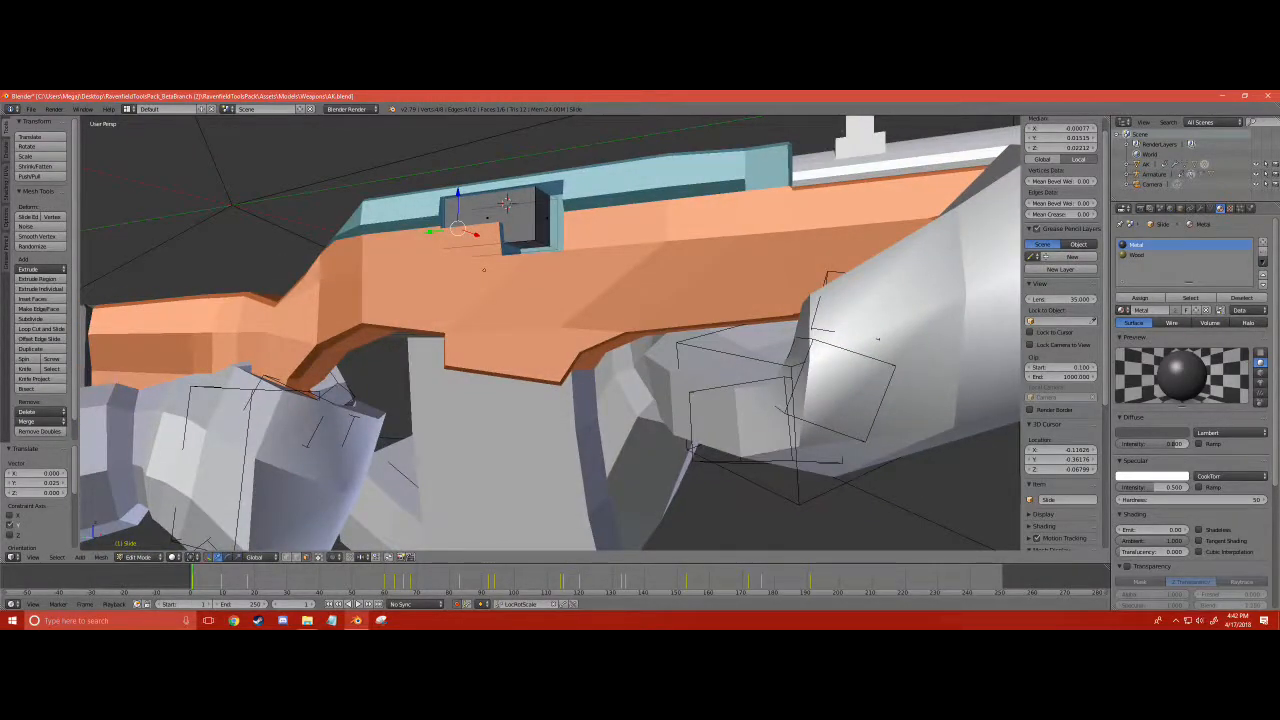
left_click_drag(500, 214, 552, 228)
middle_click_drag(552, 228, 490, 184)
- Extrude the bolt's front face about 0.015 toward the muzzle to fill the rest of the opening
key("e")
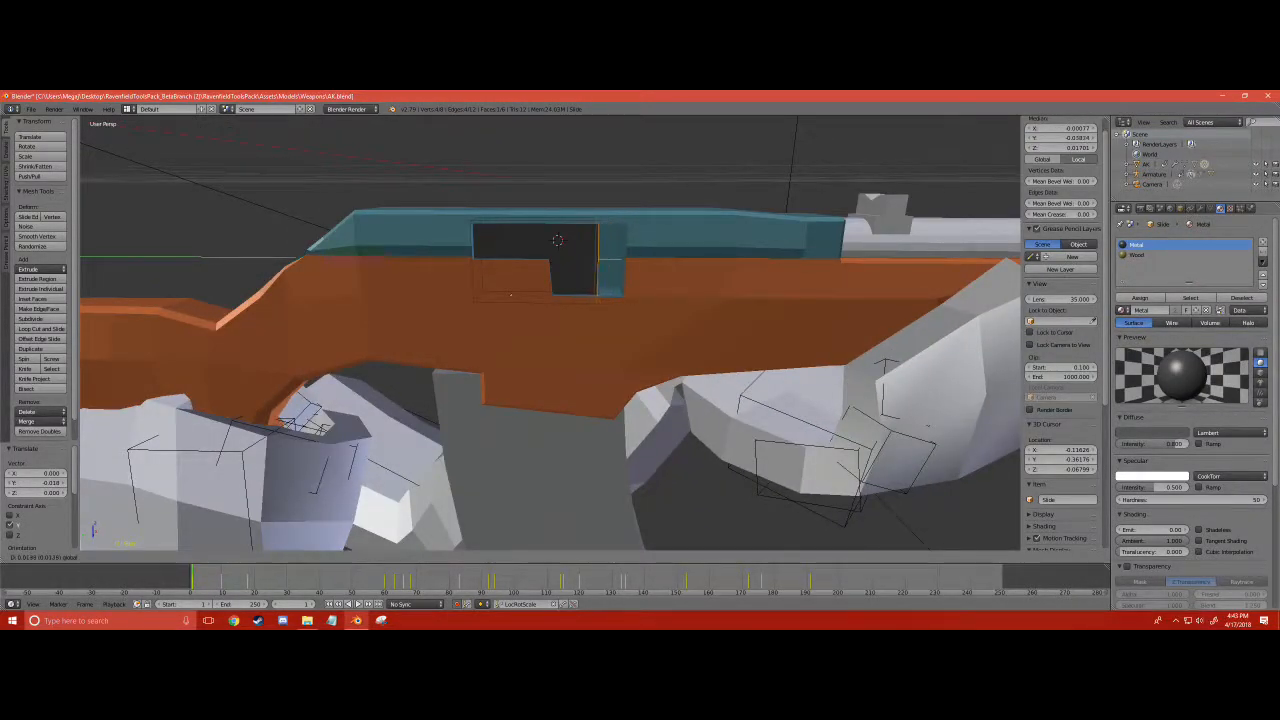
key("Return")
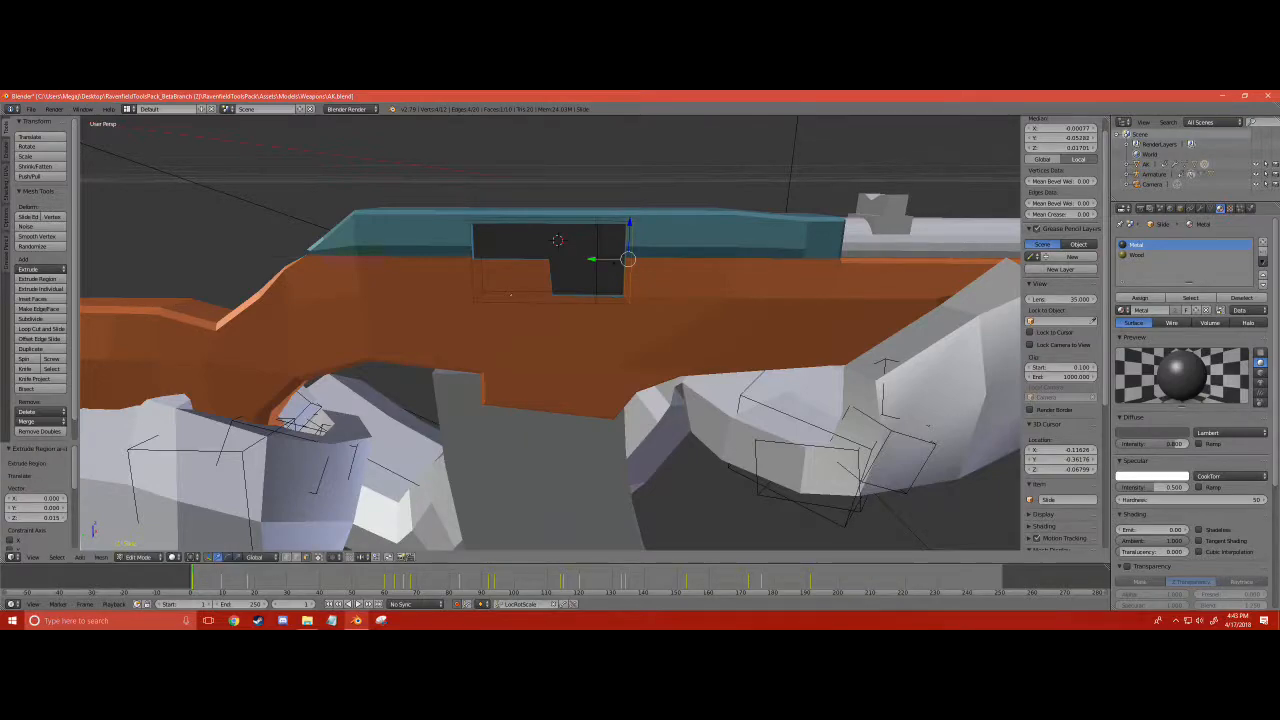
middle_click_drag(500, 300, 440, 350)
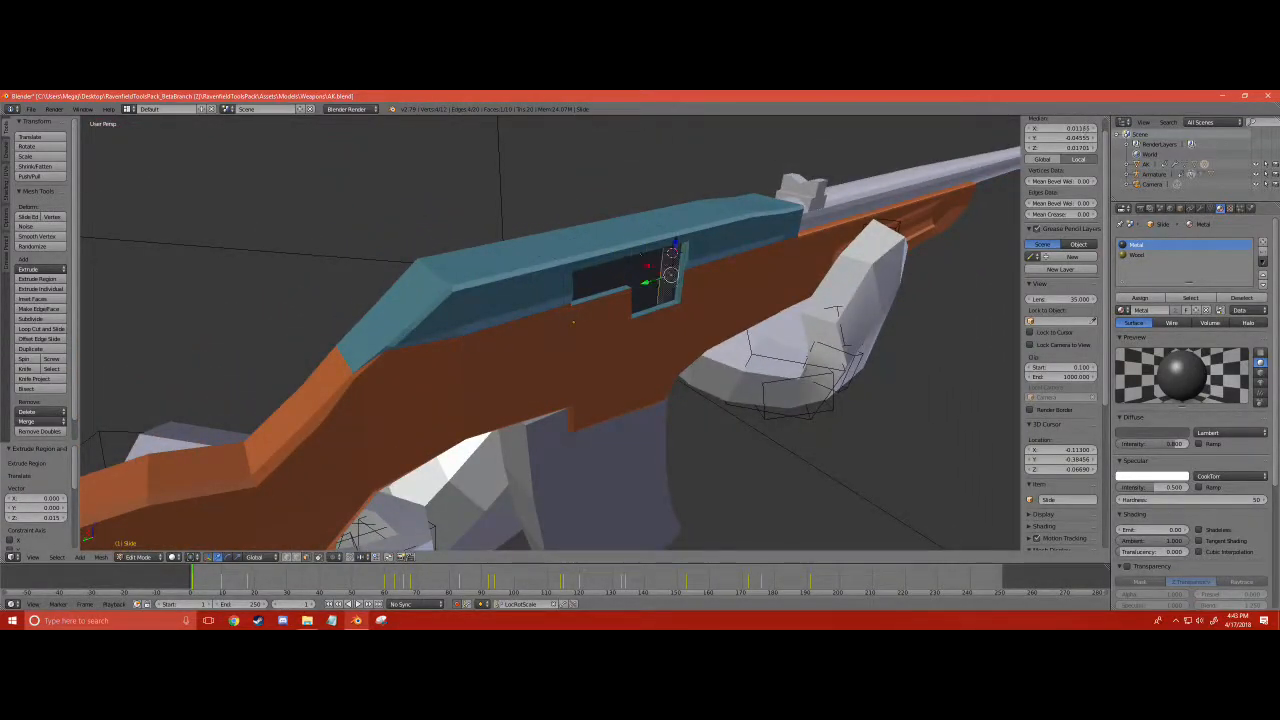
- Scale down the face on the bolt's outer side, raise it along Z and extrude it about 0.007 outward as a charging handle
key("s")
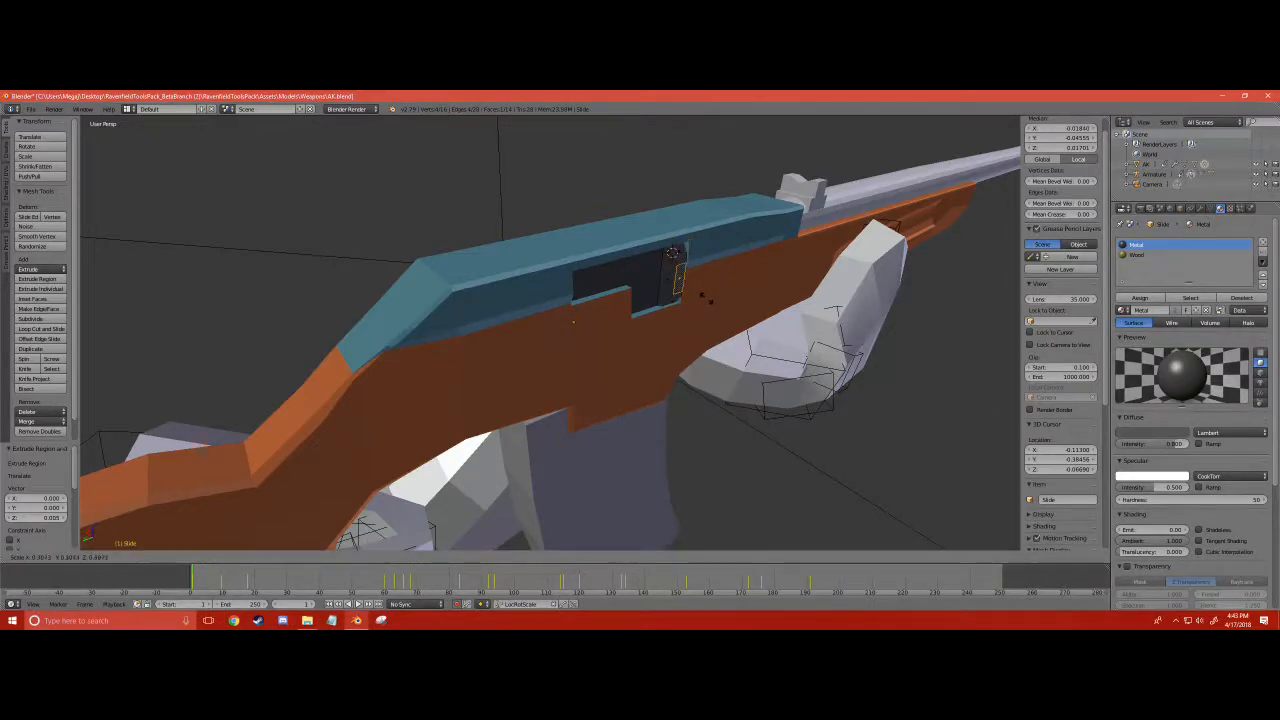
key("Return")
key("g")
key("z")
key("Return")
key("g")
key("z")
key("z")
key("Return")
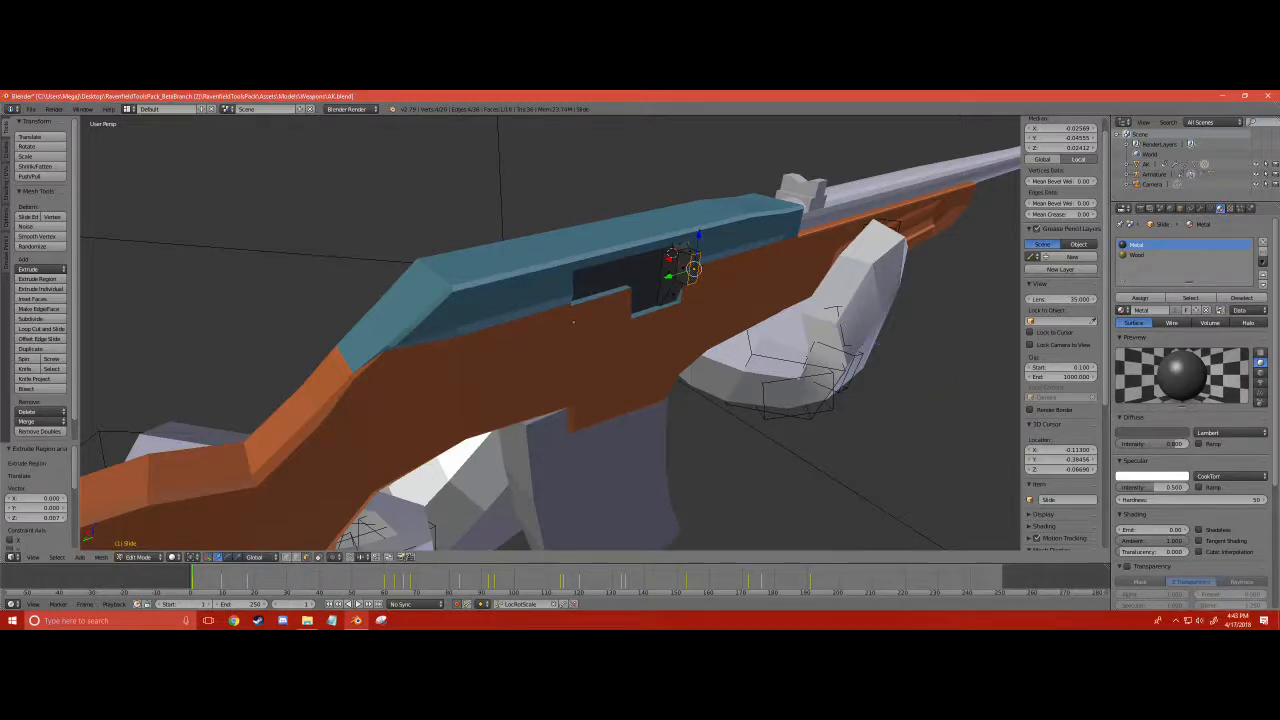
- Move the charging handle's end face about 0.006 along X and extrude it another 0.002
scroll(550, 333, "up", 2)
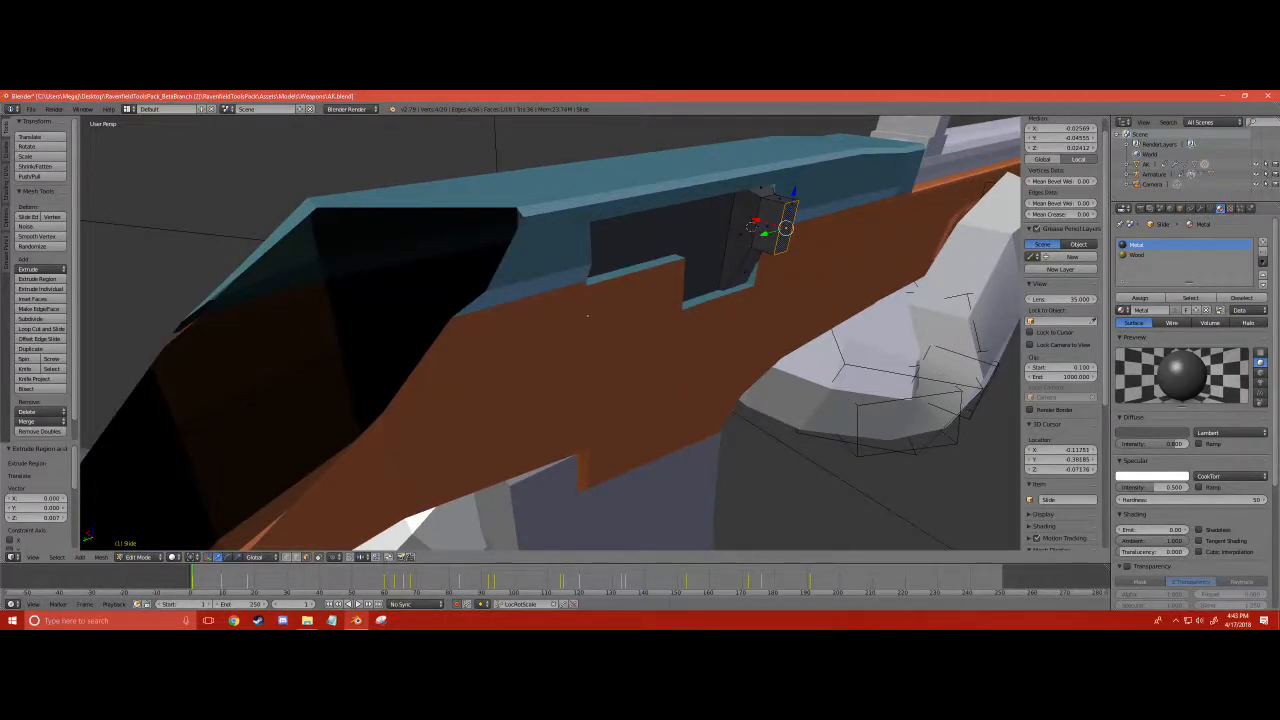
key("g")
key("x")
key("Return")
key("g")
key("z")
key("z")
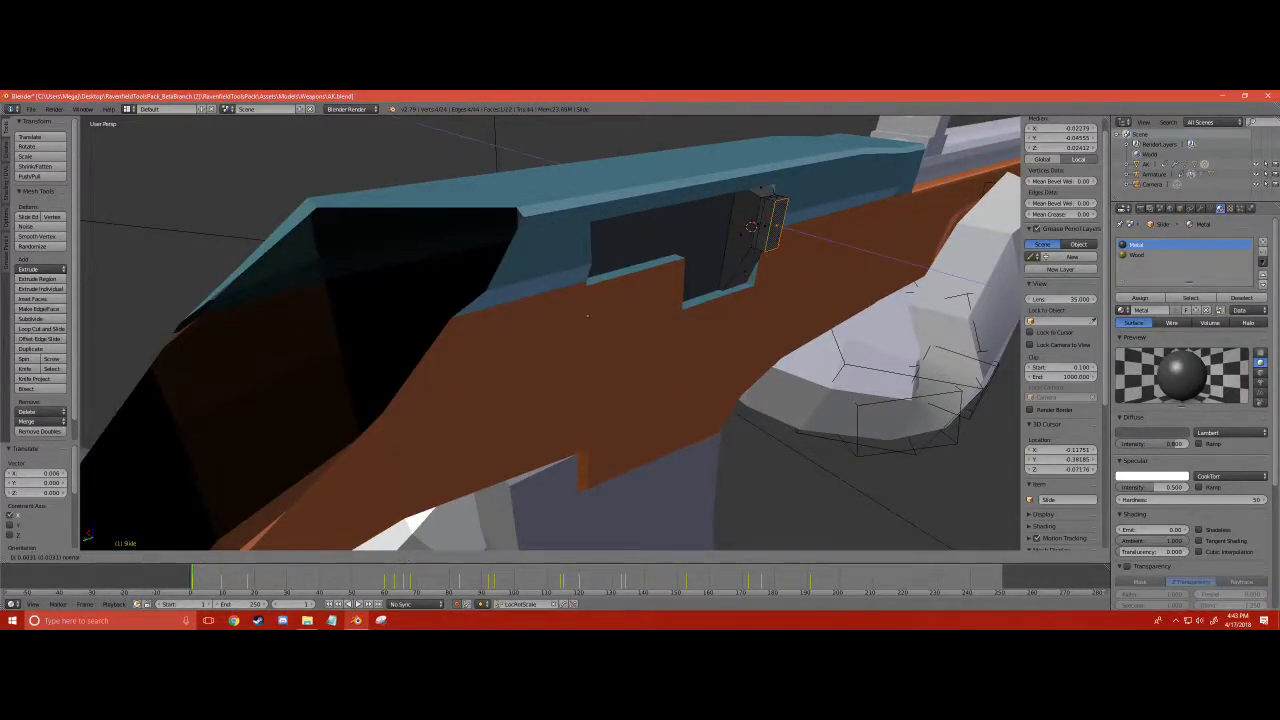
key("Return")
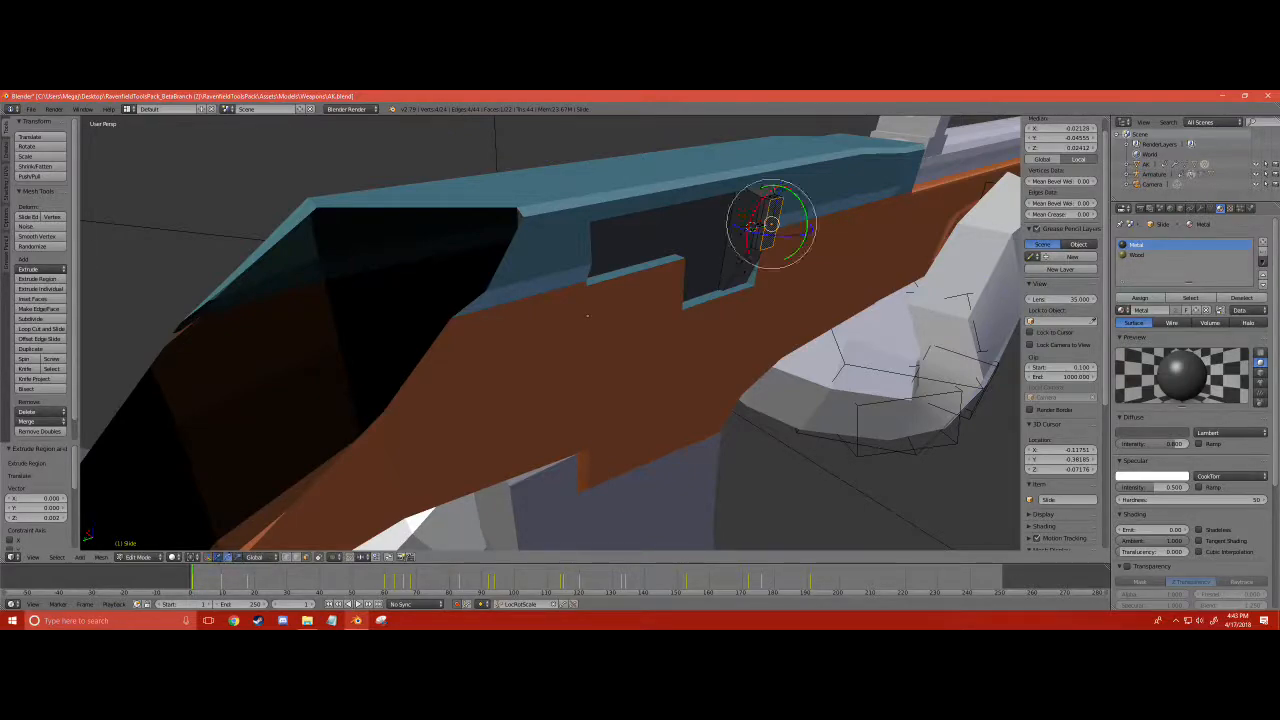
- Rotate the handle's end face about 29.4° around X, extrude it further outward and scale down the tip
key("r")
key("x")
key("Return")
key("e")
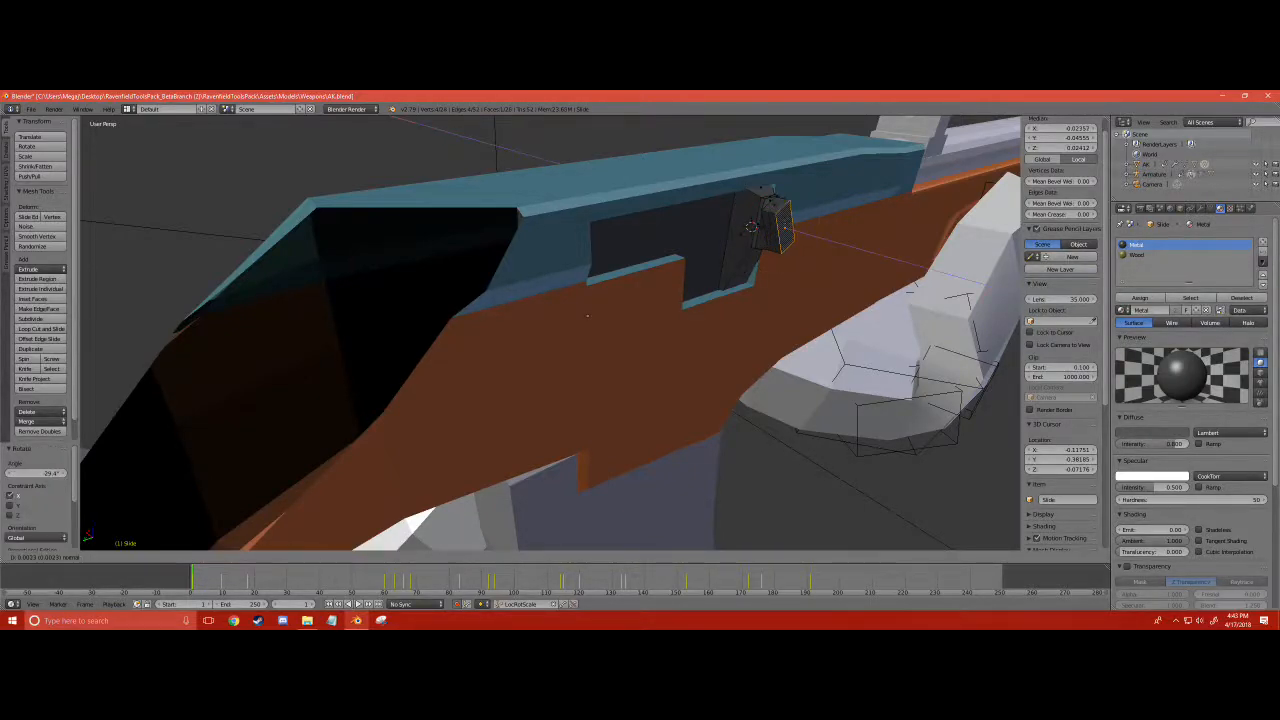
key("Return")
key("e")
key("Return")
key("s")
key("Return")
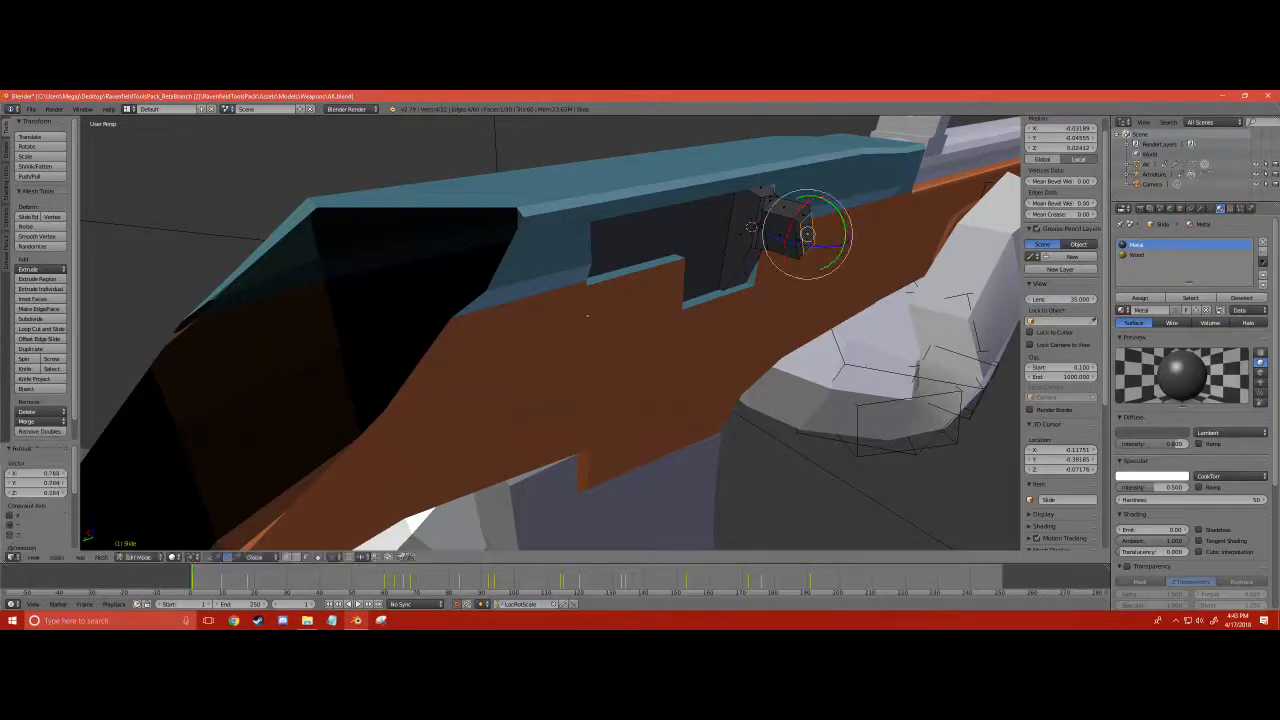
- Deselect everything and examine the new bolt and charging handle on the receiver from several angles
key("a")
scroll(550, 332, "down", 5)
mouse_move(631, 292)
middle_mouse_down()
mouse_move(513, 303)
mouse_move(612, 305)
middle_mouse_up()
scroll(560, 300, "up", 6)
middle_click_drag(440, 300, 915, 280)
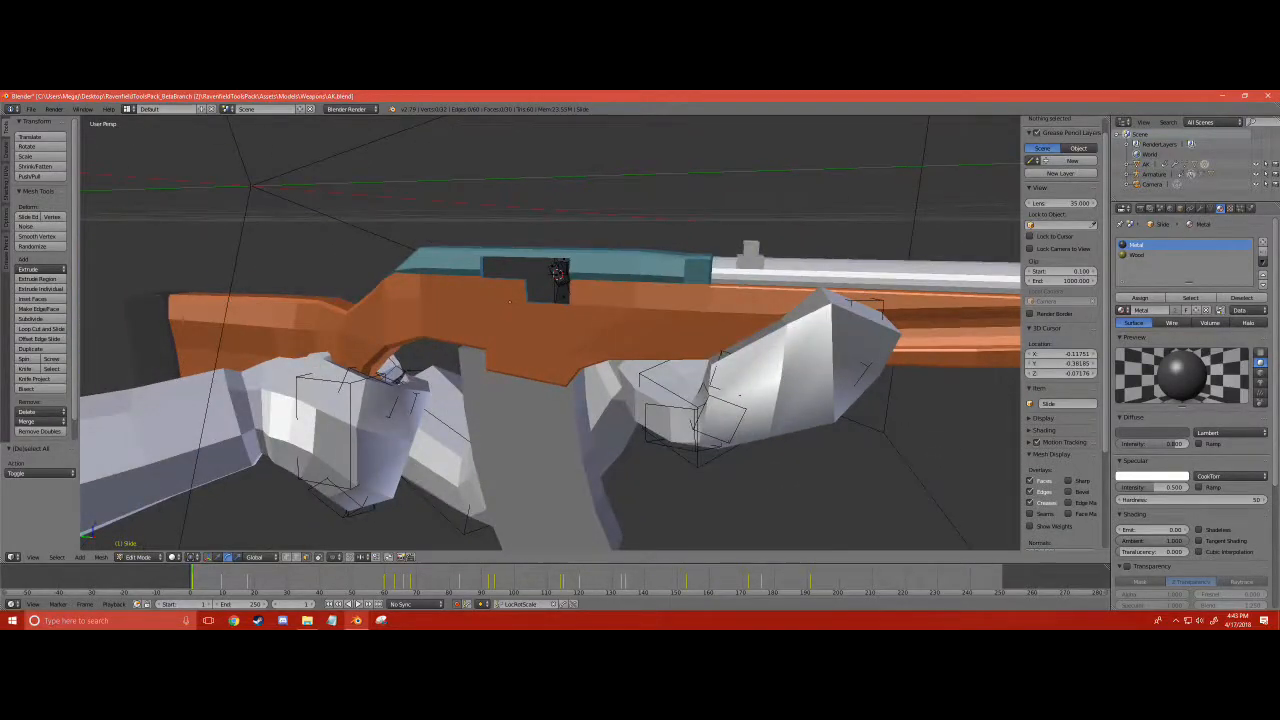
scroll(915, 280, "up", 5)
scroll(550, 333, "down", 3)
middle_click_drag(550, 333, 645, 350)
scroll(528, 333, "down", 3)
scroll(645, 350, "up", 2)
- Leave the slide mesh, select the old magazine object and delete all of its faces in Edit Mode
left_click(132, 559)
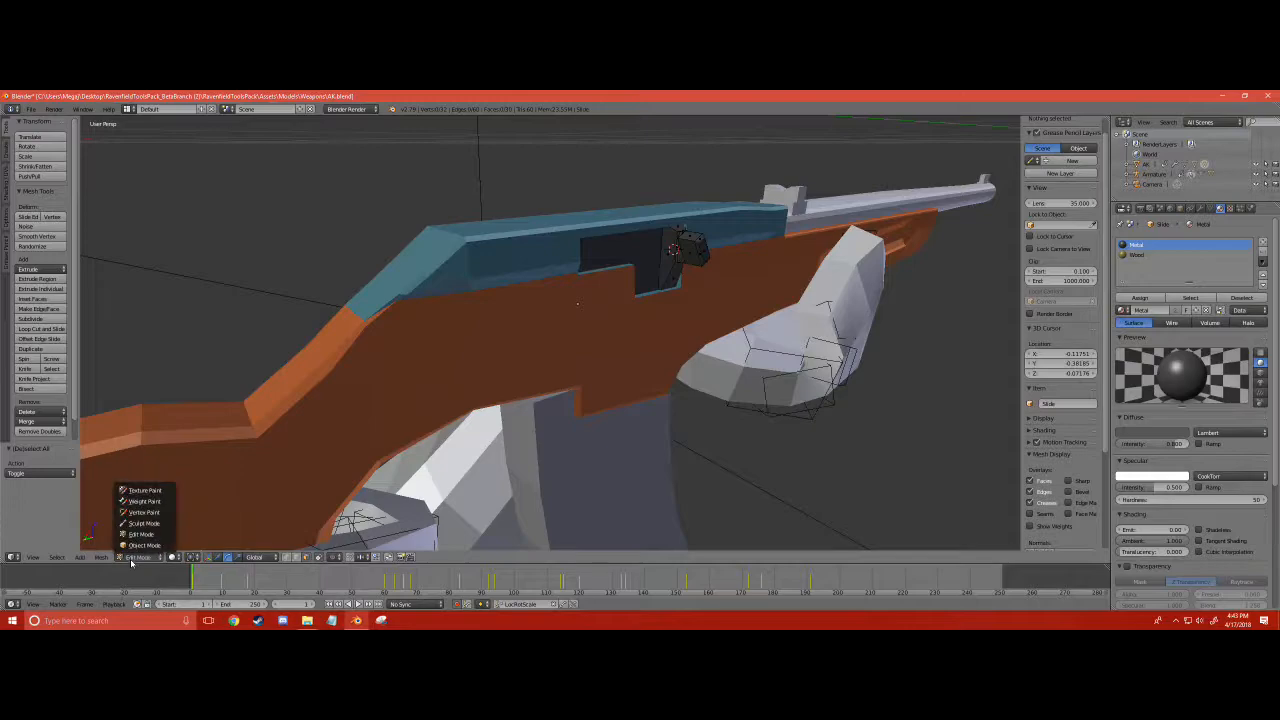
left_click(140, 545)
scroll(131, 543, "down", 2)
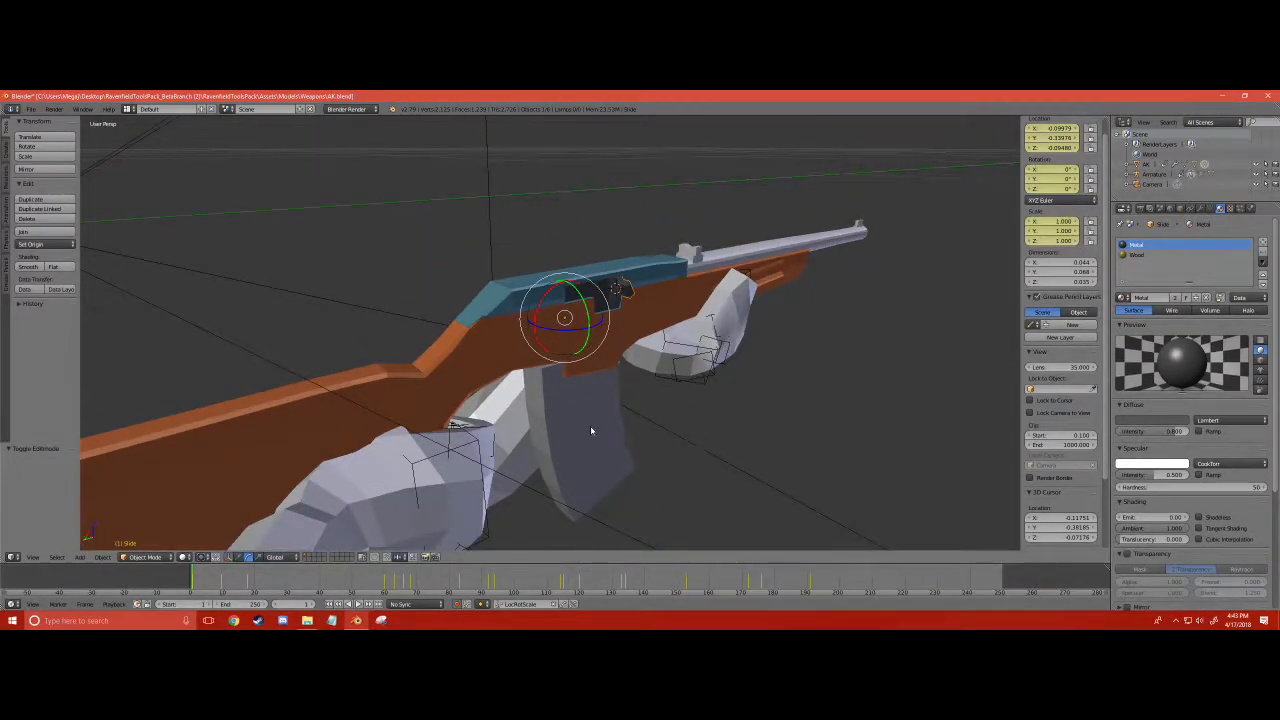
right_click(597, 429)
left_click(145, 557)
left_click(143, 535)
key("x")
left_click(584, 424)
middle_click_drag(587, 426, 530, 255, "shift")
scroll(500, 348, "up", 5)
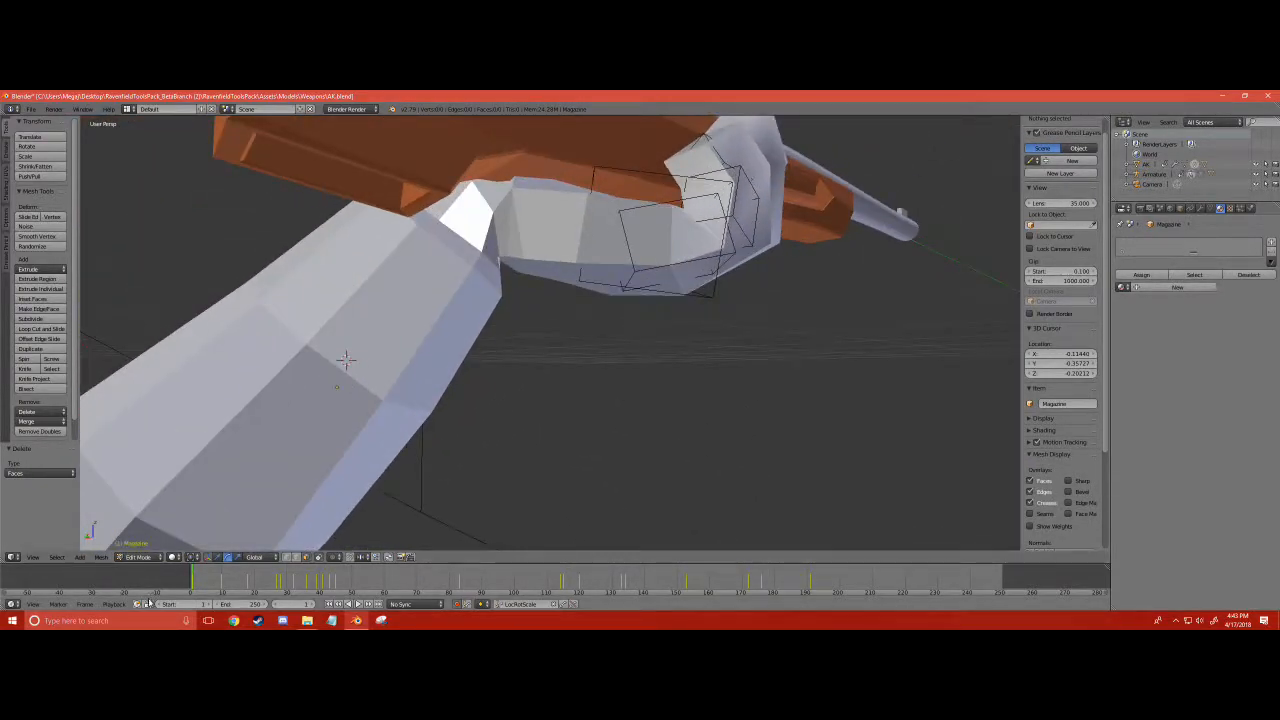
left_click(79, 557)
left_click(100, 537)
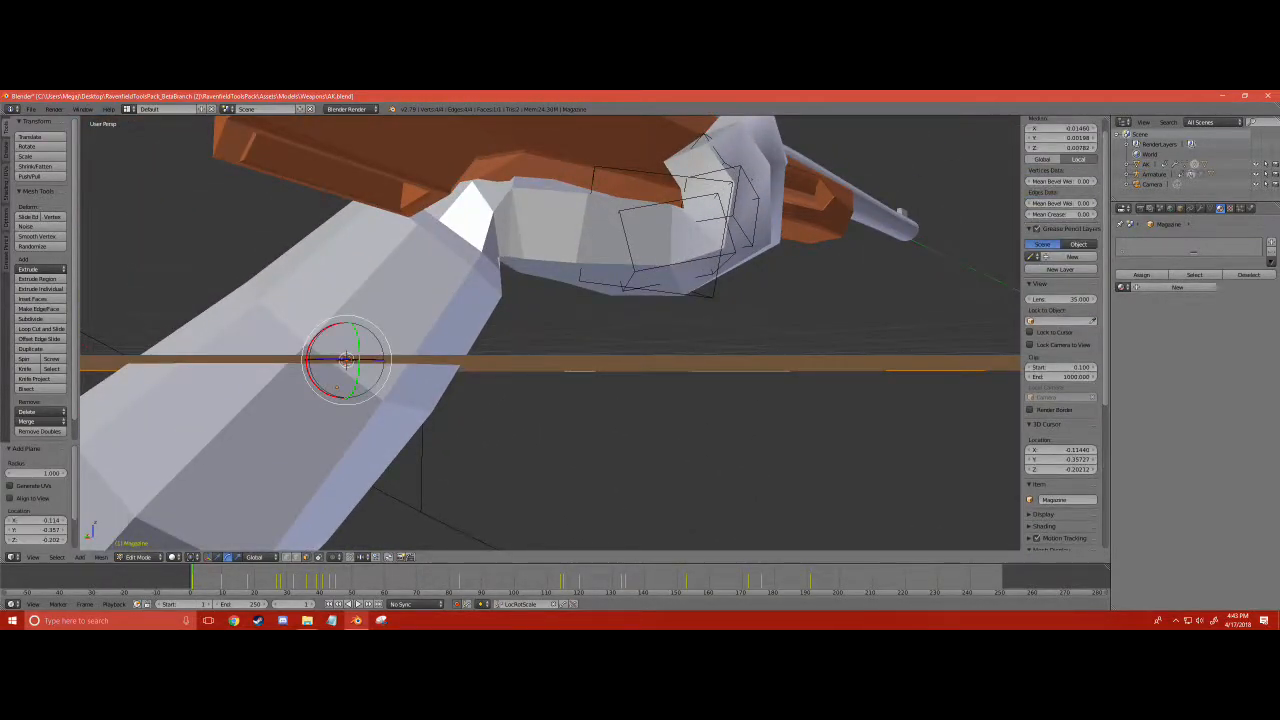
key("x")
left_click(315, 458)
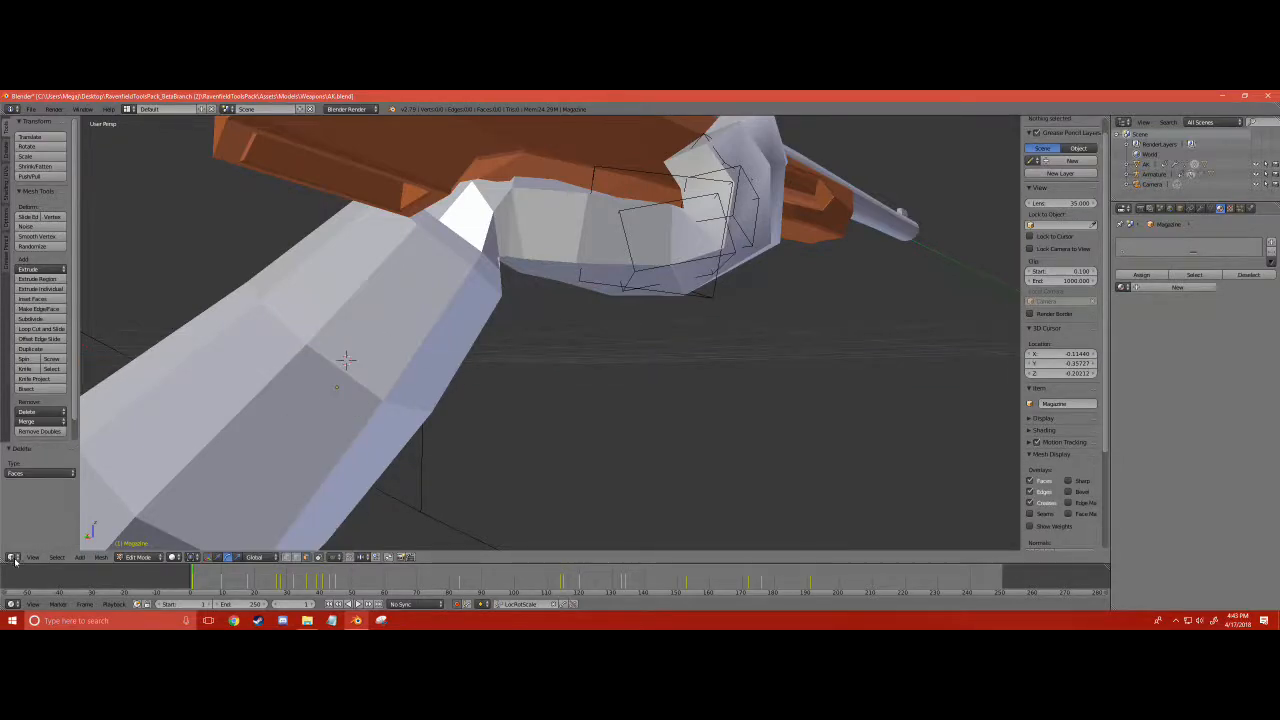
- Add a cube to the empty magazine mesh and scale it down in several passes to roughly magazine size
left_click(80, 557)
left_click(85, 537)
scroll(720, 425, "down", 6)
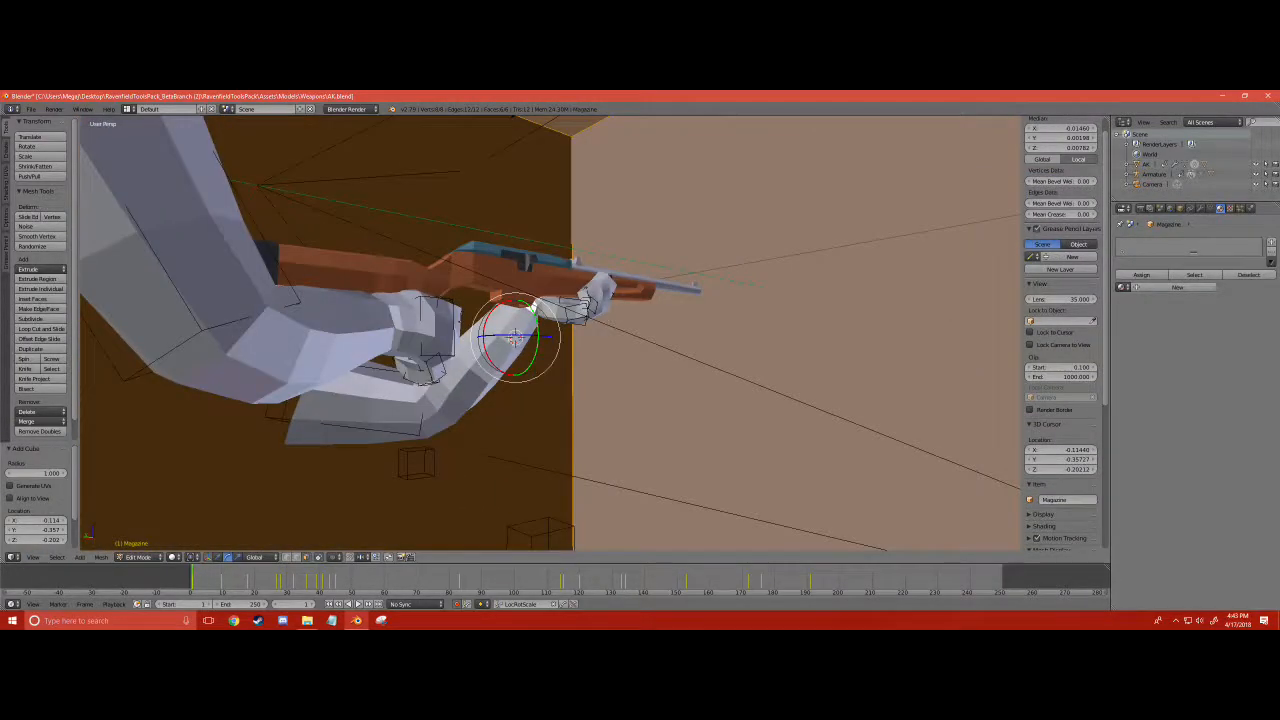
key("s")
left_click(550, 352)
key("s")
left_click(546, 351)
middle_click_drag(546, 351, 640, 392)
scroll(590, 362, "up", 5)
scroll(640, 392, "up", 1)
key("s")
left_click(560, 416)
- Move the cube up into the magazine well under the stock and scale it to fit the well's width
middle_click_drag(560, 416, 540, 302)
scroll(594, 366, "up", 4)
scroll(718, 381, "down", 4)
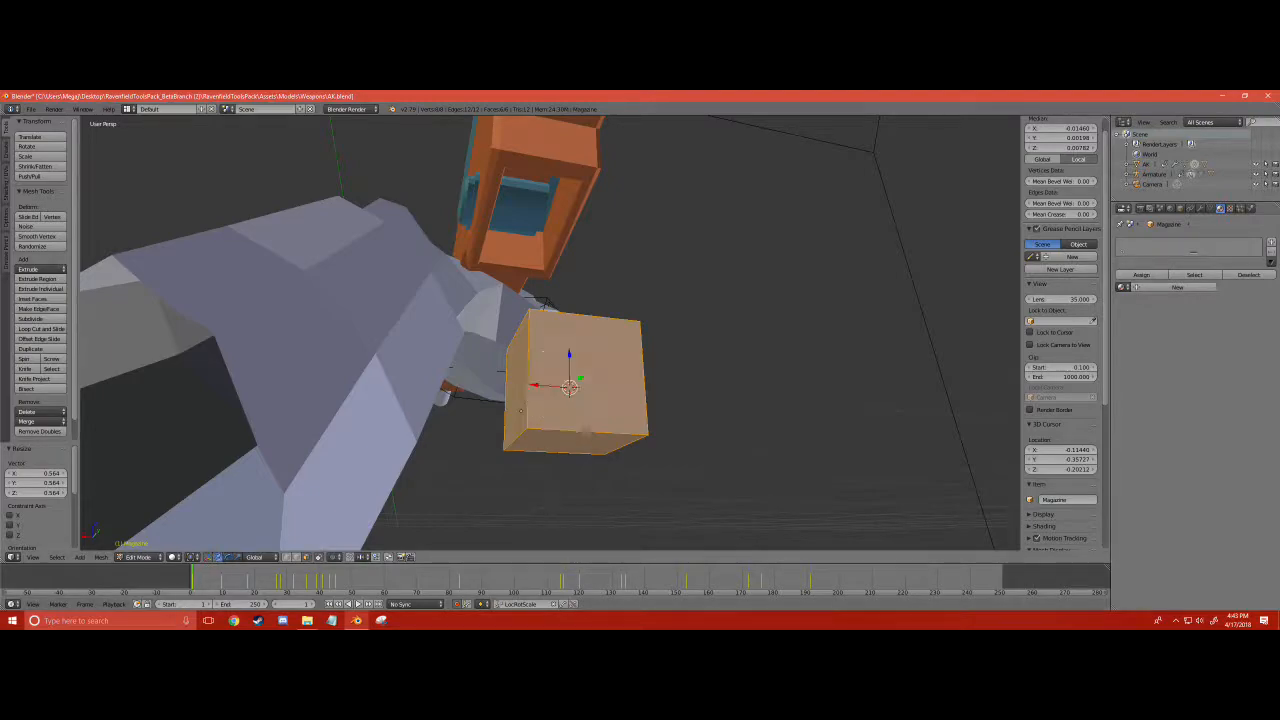
left_click_drag(535, 385, 534, 210)
middle_click_drag(640, 260, 602, 545)
scroll(740, 290, "up", 2)
key("s")
left_click(700, 262)
left_click_drag(516, 399, 541, 344)
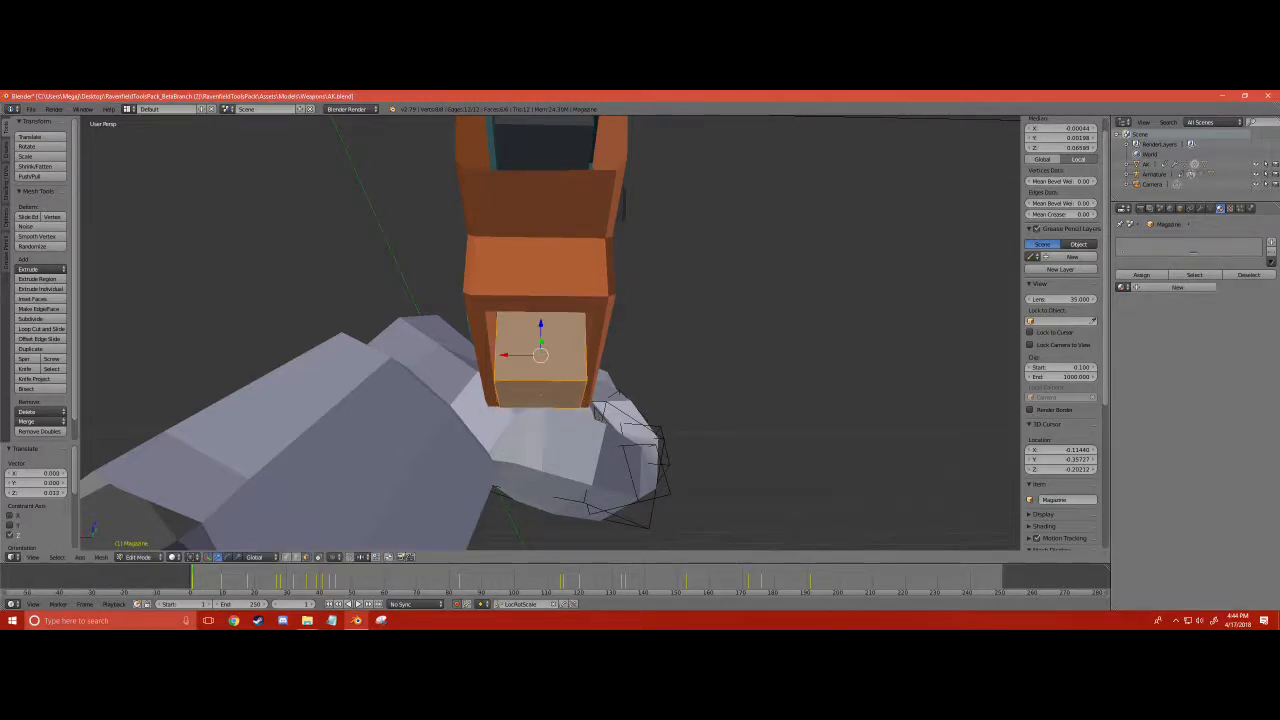
- Scale the magazine block up by 1.051, and shift its end face along Y to fit the length of the magazine well
key("s")
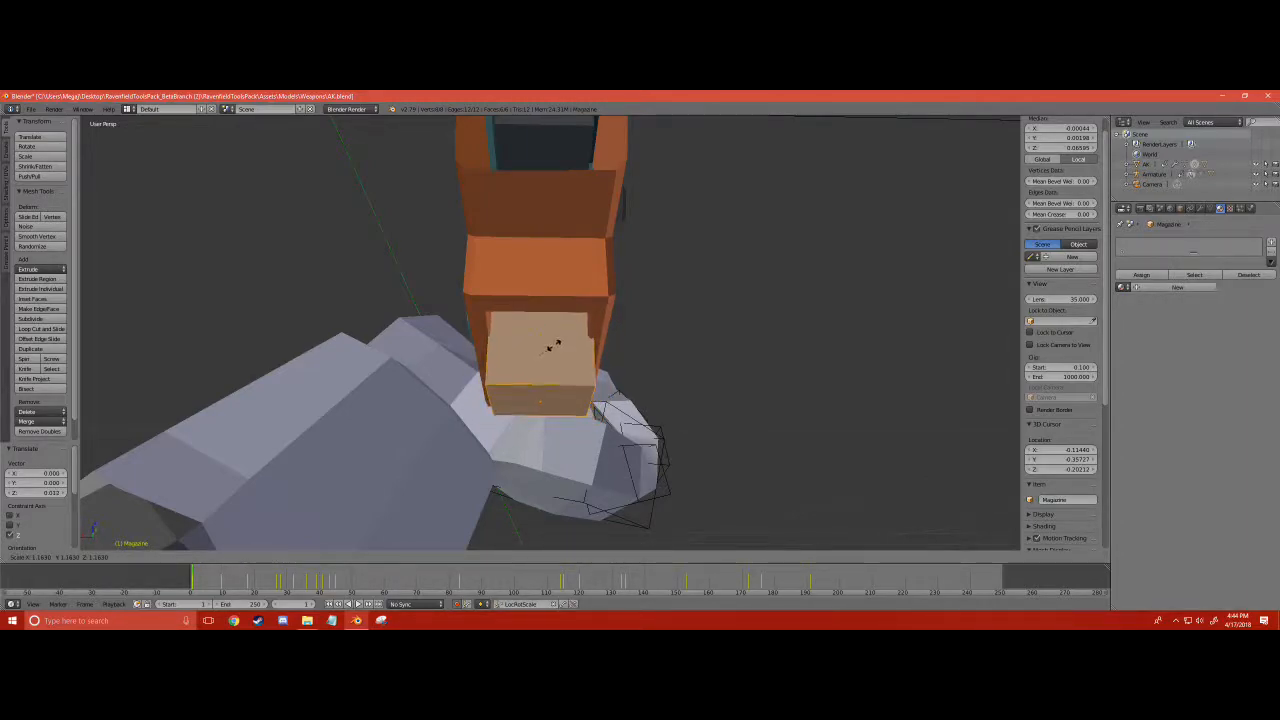
left_click(552, 346)
middle_click_drag(552, 346, 730, 290)
key("g")
key("y")
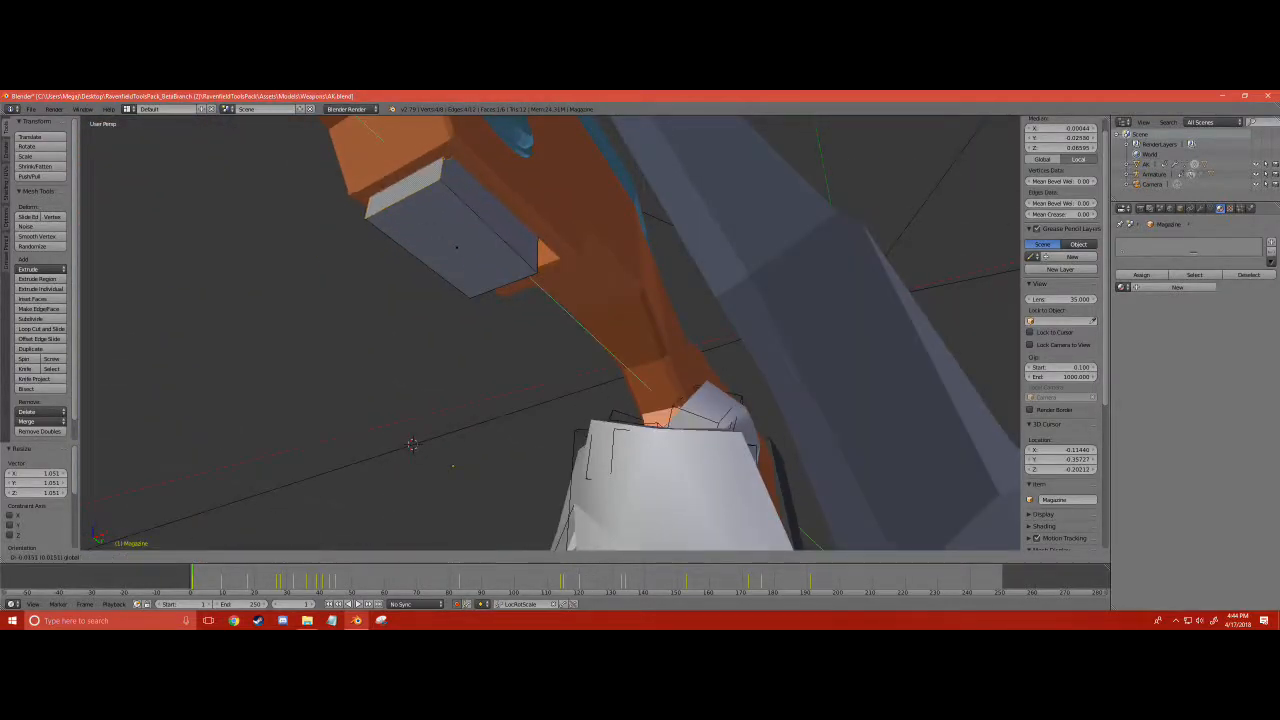
left_click(552, 346)
middle_click_drag(552, 346, 620, 250)
key("g")
key("y")
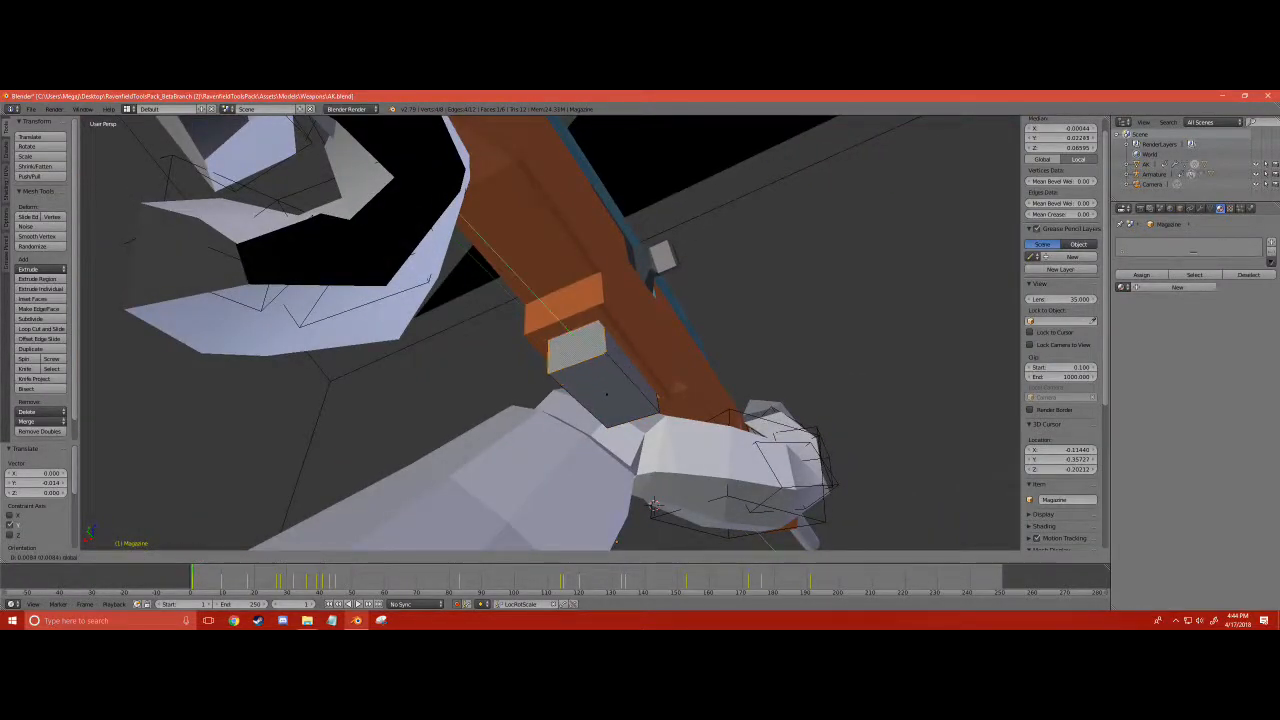
left_click(652, 505)
- Move the magazine block's lower front edge by 0.003 along Z to slant its underside
middle_click_drag(652, 505, 681, 489)
right_click(589, 351)
key("g")
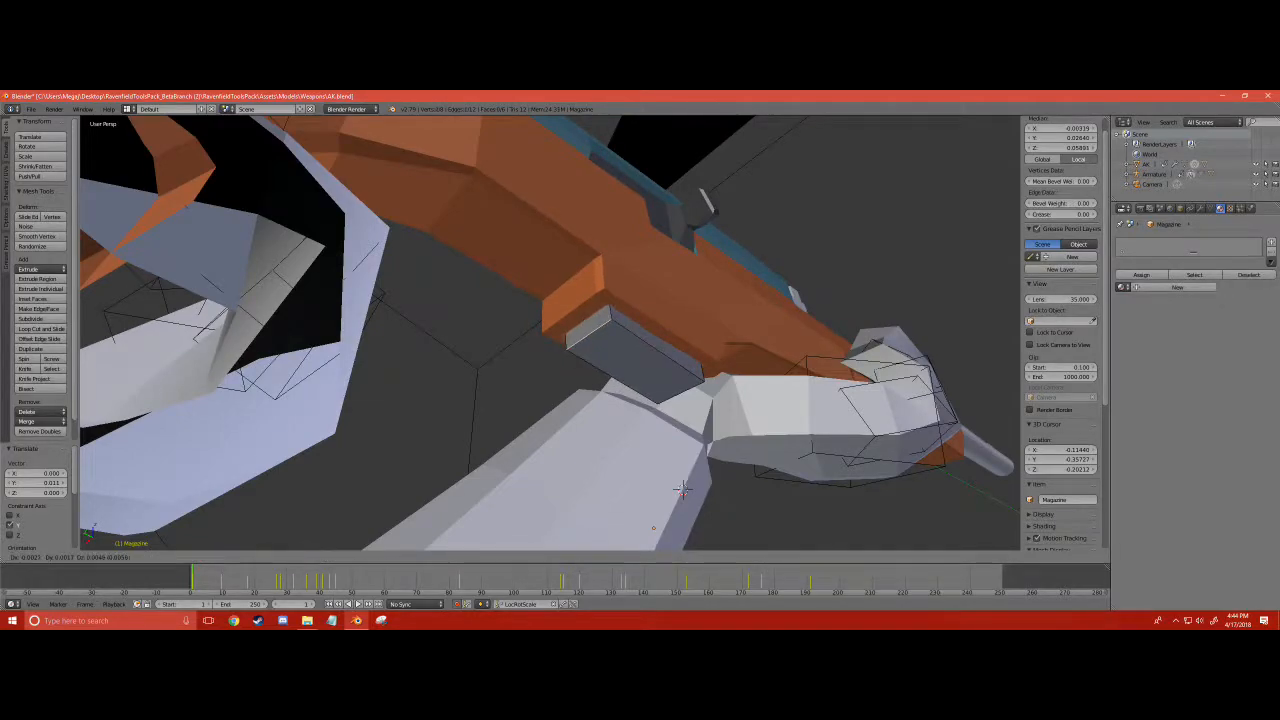
left_click(681, 489)
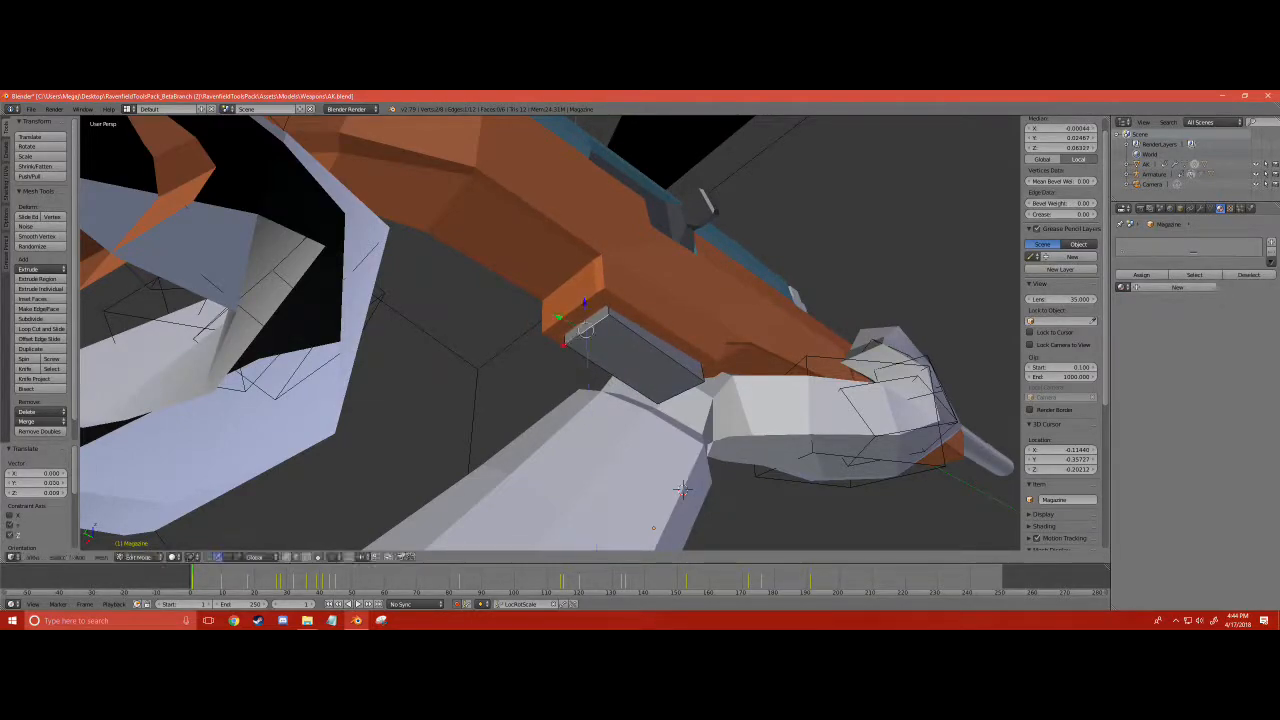
left_click_drag(675, 364, 676, 372)
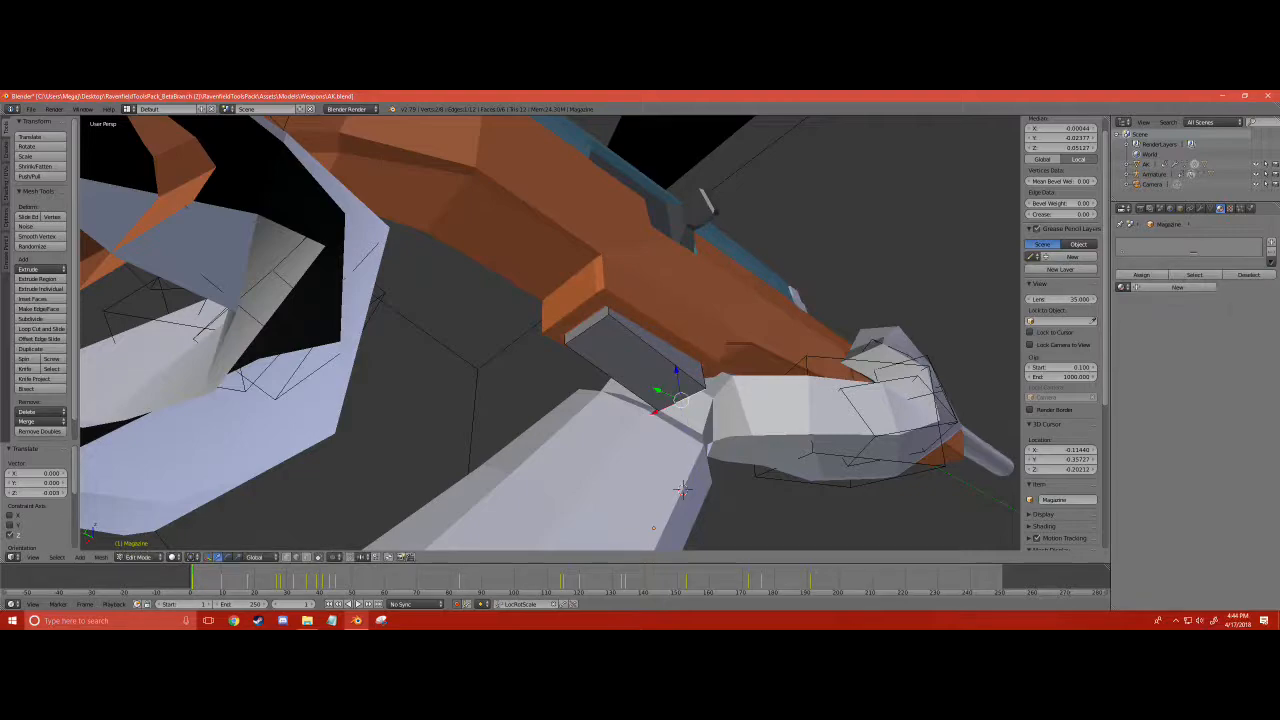
- Extrude the bottom face of the magazine block downward twice, with the second extrusion at 0.021, to form the magazine body
left_click(305, 558)
left_click(606, 358)
right_click(606, 358)
middle_click_drag(606, 358, 555, 415)
scroll(555, 415, "down", 3)
key("e")
left_click(608, 395)
key("e")
left_click(602, 430)
- Shift the magazine's top edge inside the receiver along Y by about -0.008 and check its fit in the well
mouse_move(602, 430)
middle_mouse_down()
mouse_move(548, 402)
mouse_move(448, 478)
mouse_move(598, 448)
middle_mouse_up()
right_click(630, 436)
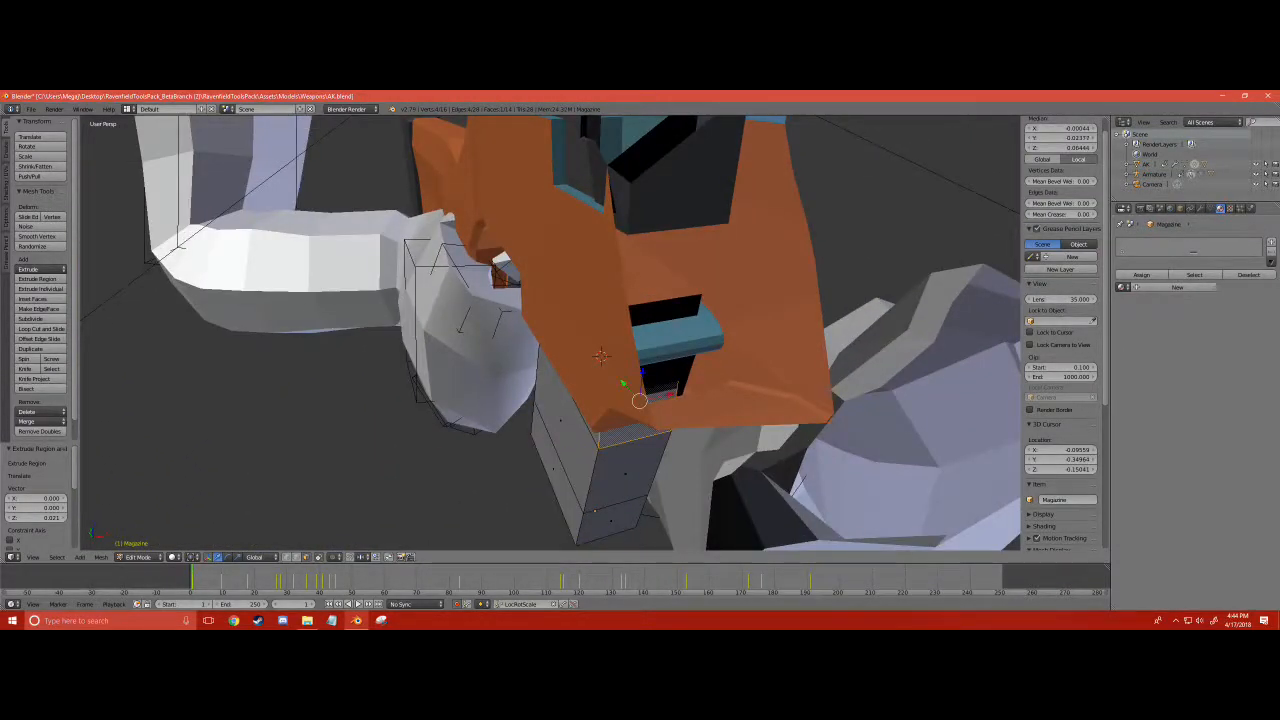
right_click(658, 386)
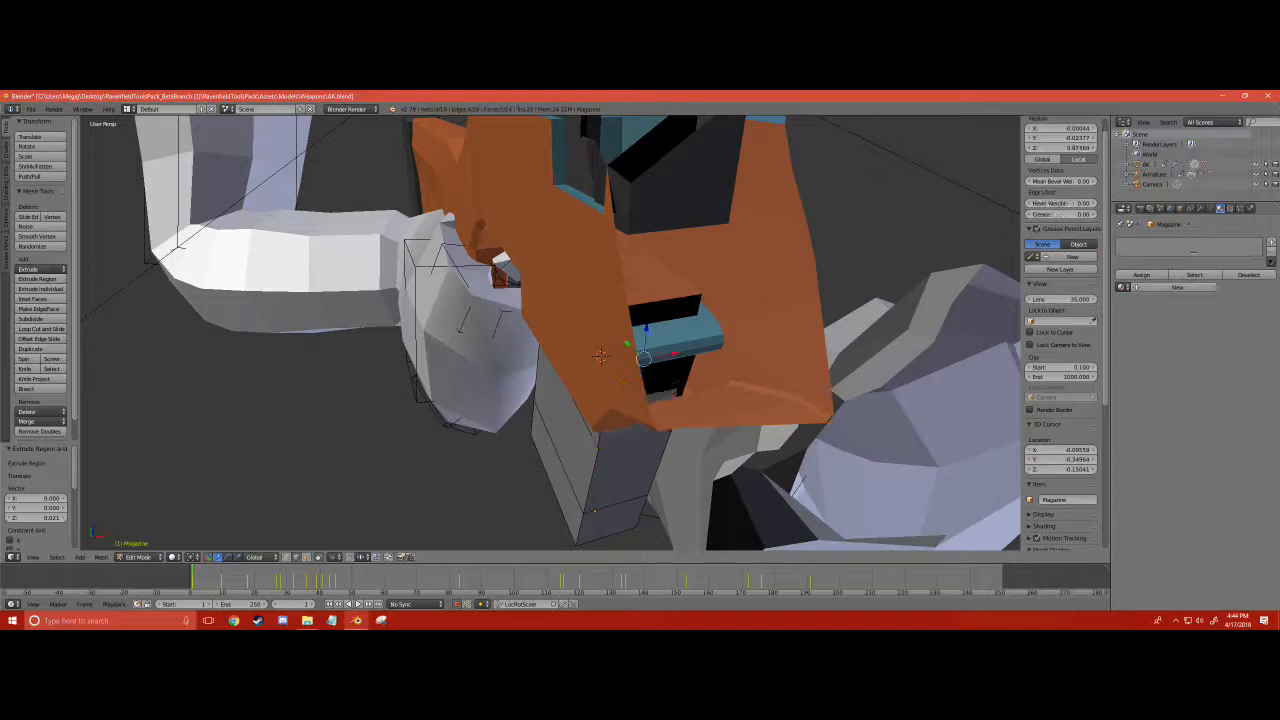
key("e")
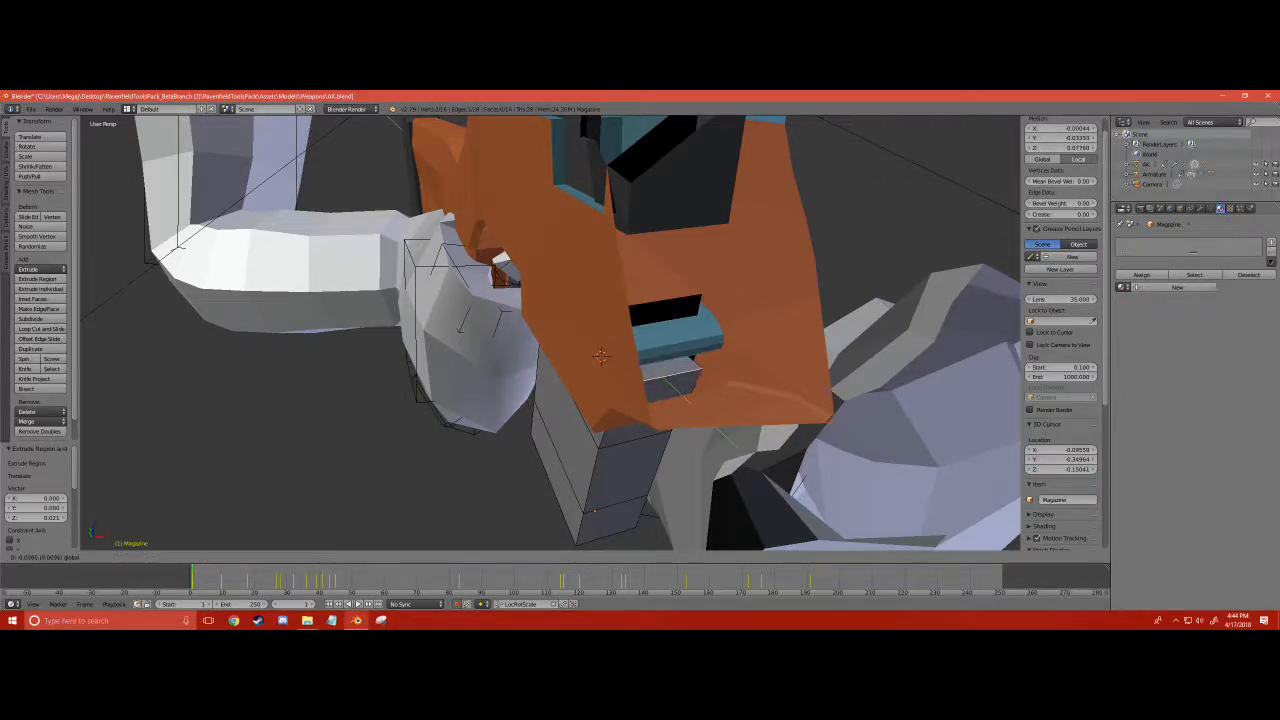
left_click_drag(694, 402, 695, 402)
middle_click_drag(695, 402, 872, 422)
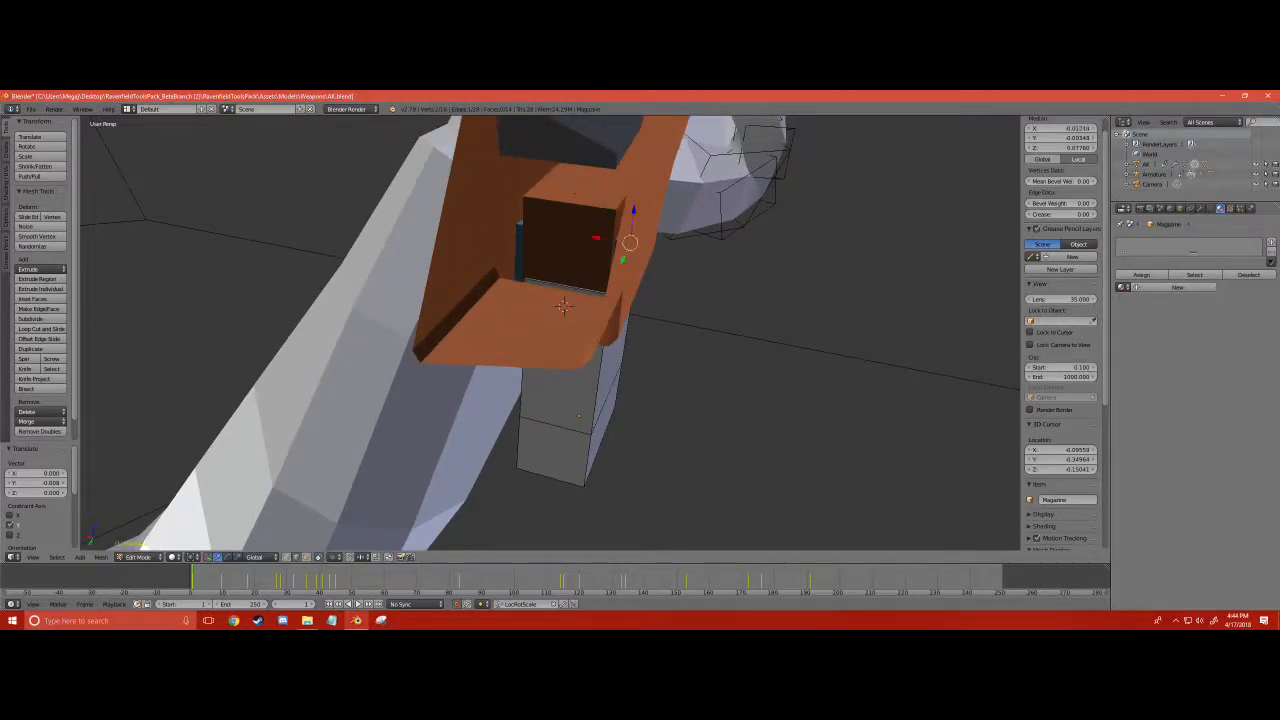
middle_click_drag(564, 306, 640, 332)
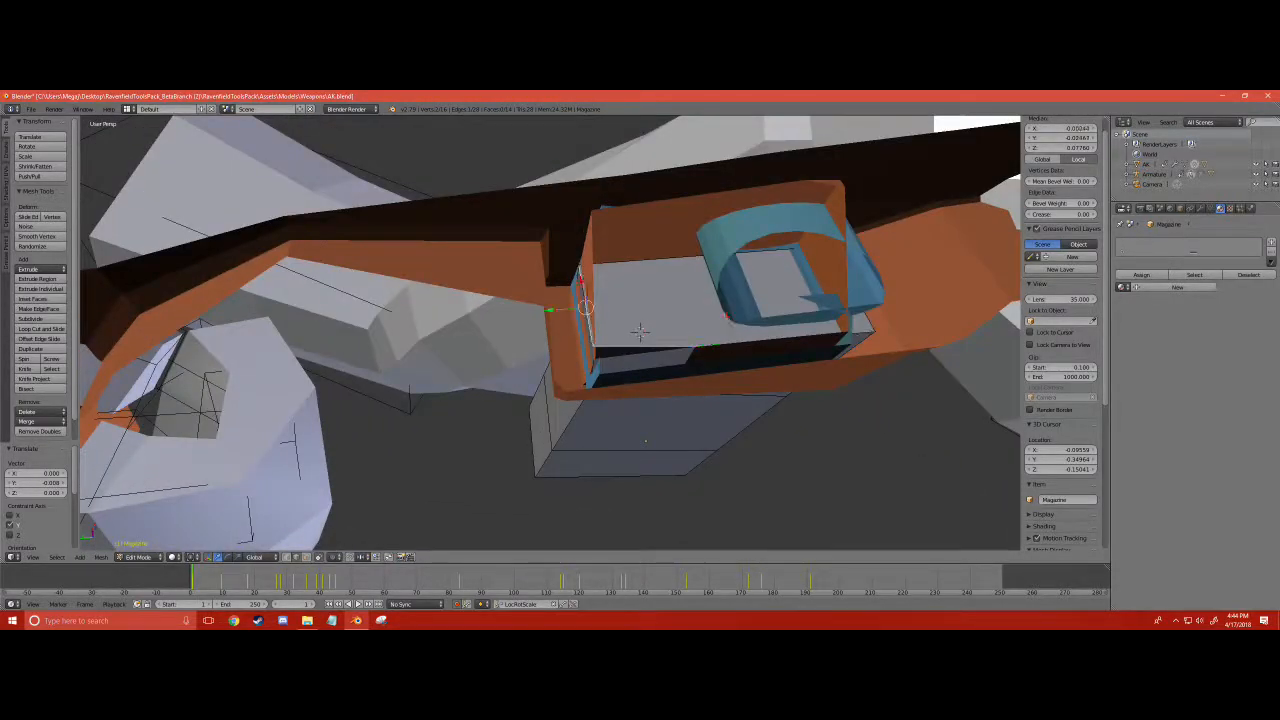
left_click_drag(550, 310, 563, 310)
middle_click_drag(563, 310, 580, 225)
left_click_drag(548, 304, 543, 308)
- Nudge the opposite top edge of the magazine slightly along Y inside the well, and deselect everything
key("a")
scroll(552, 306, "down", 5)
scroll(552, 306, "up", 4)
right_click(575, 309)
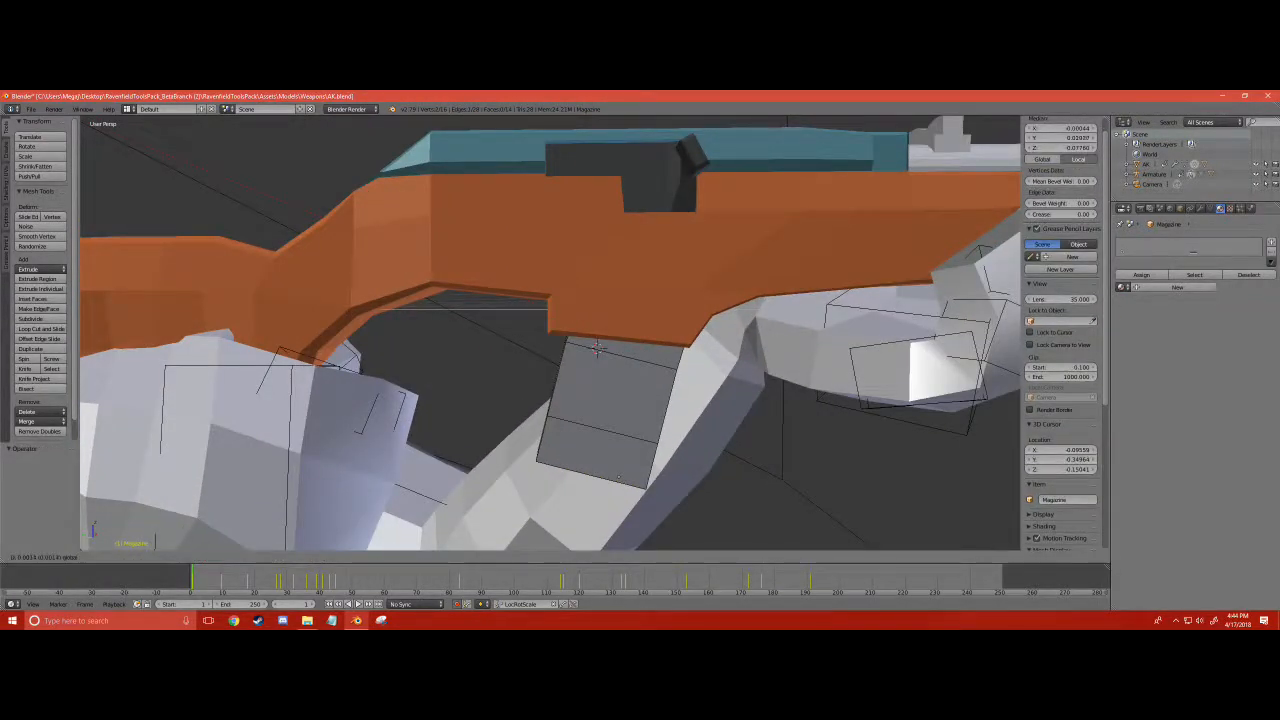
left_click_drag(618, 477, 619, 477)
key("a")
- Examine the new magazine through the camera view while scrubbing the animation to frame 63
scroll(610, 465, "down", 7)
middle_click_drag(480, 400, 551, 381)
key("KP_0")
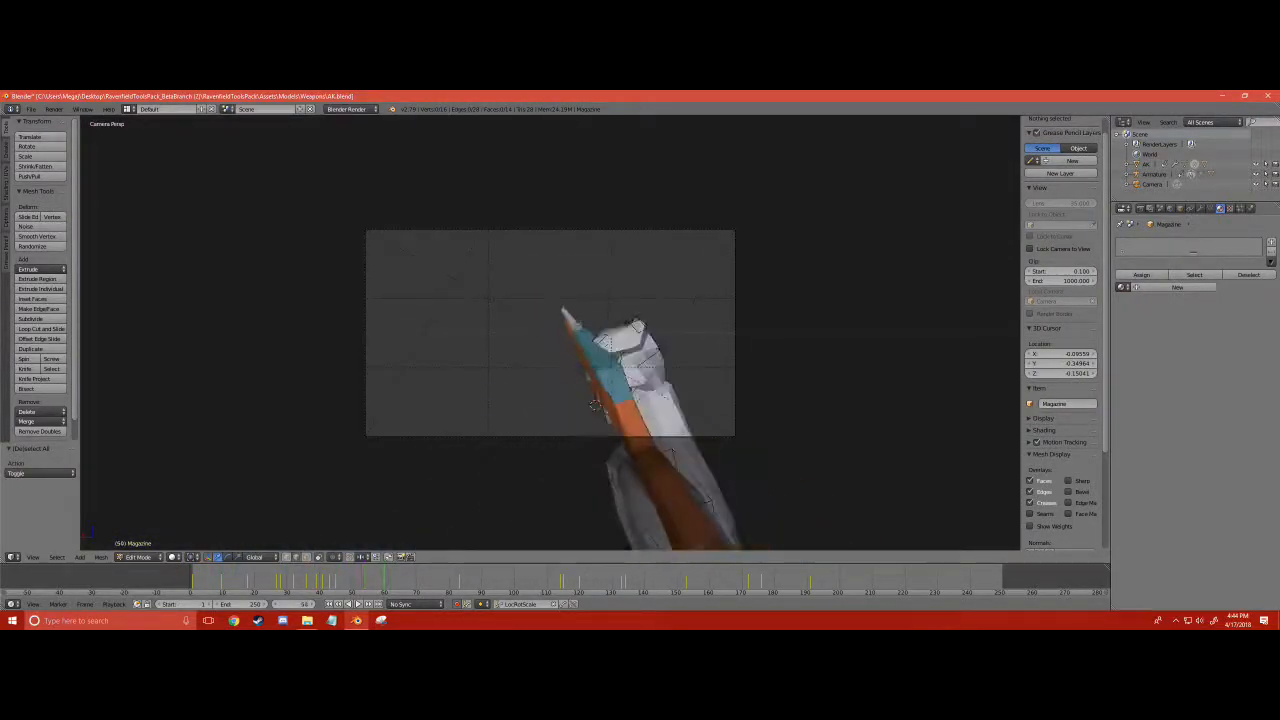
left_click_drag(469, 578, 394, 578)
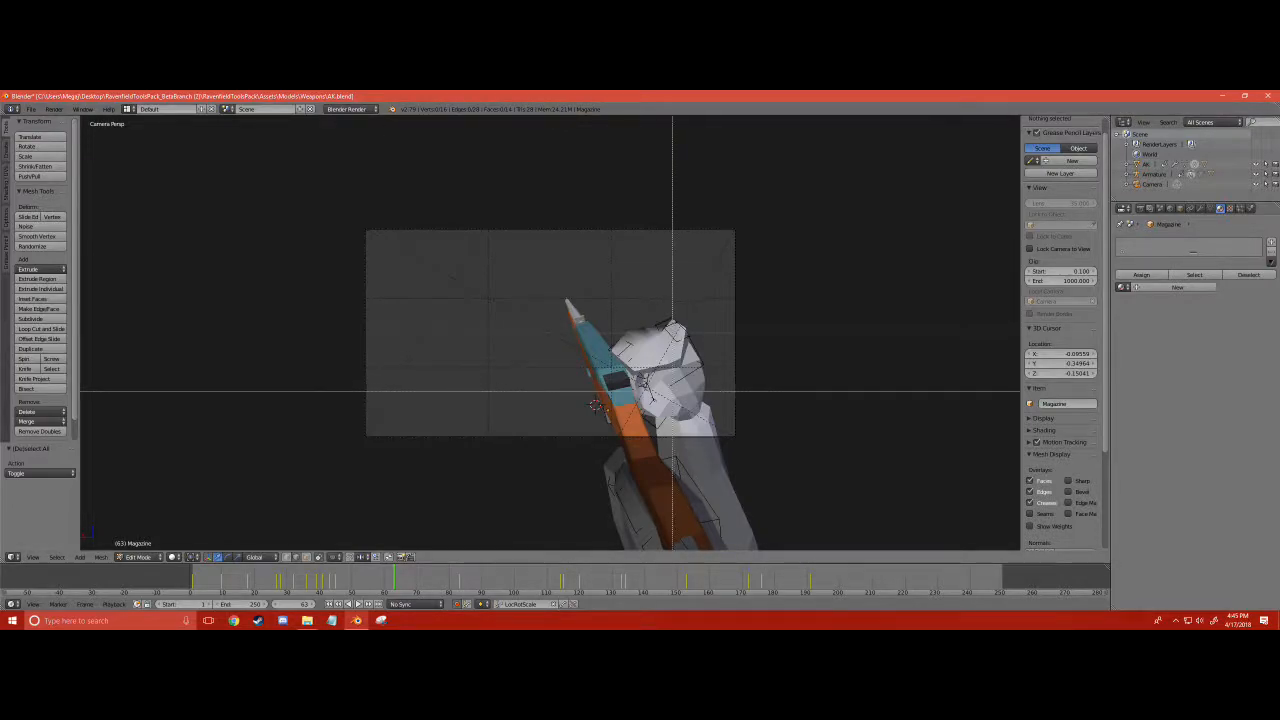
right_click(603, 388)
scroll(603, 388, "up", 3)
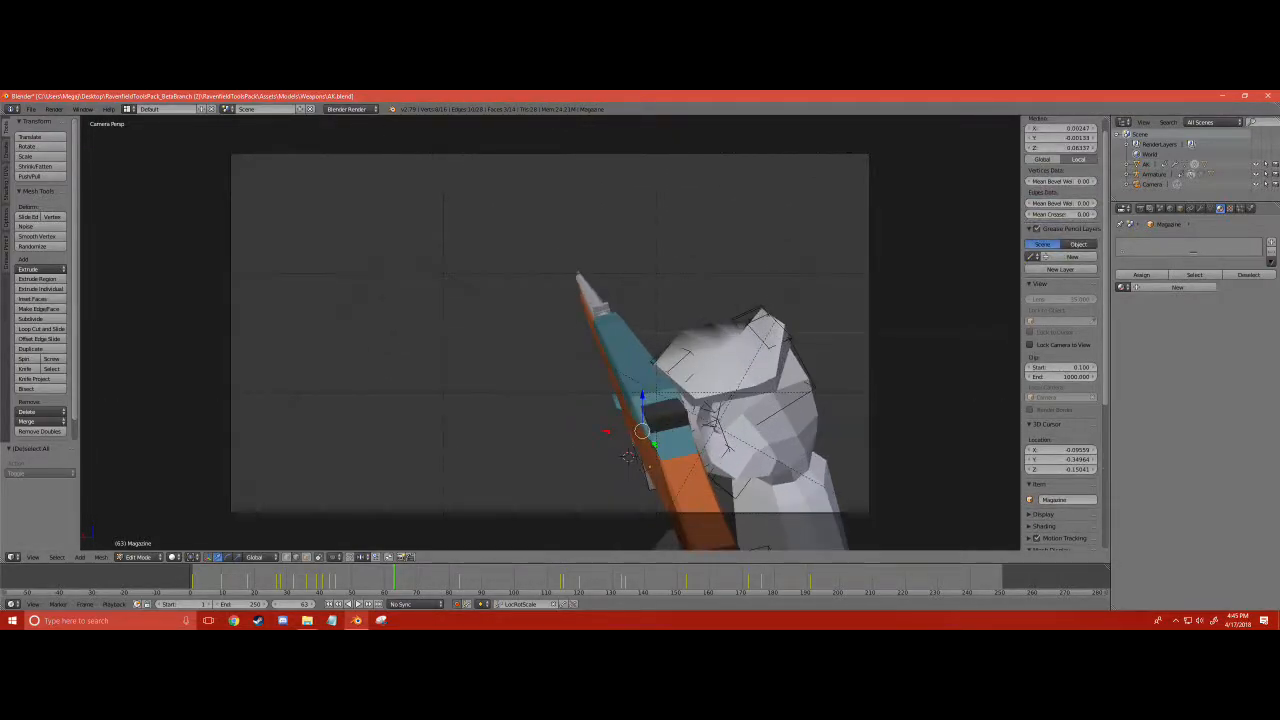
key("a")
- Leave the magazine mesh, select the slide object on the receiver and enter Edit Mode
left_click(140, 557)
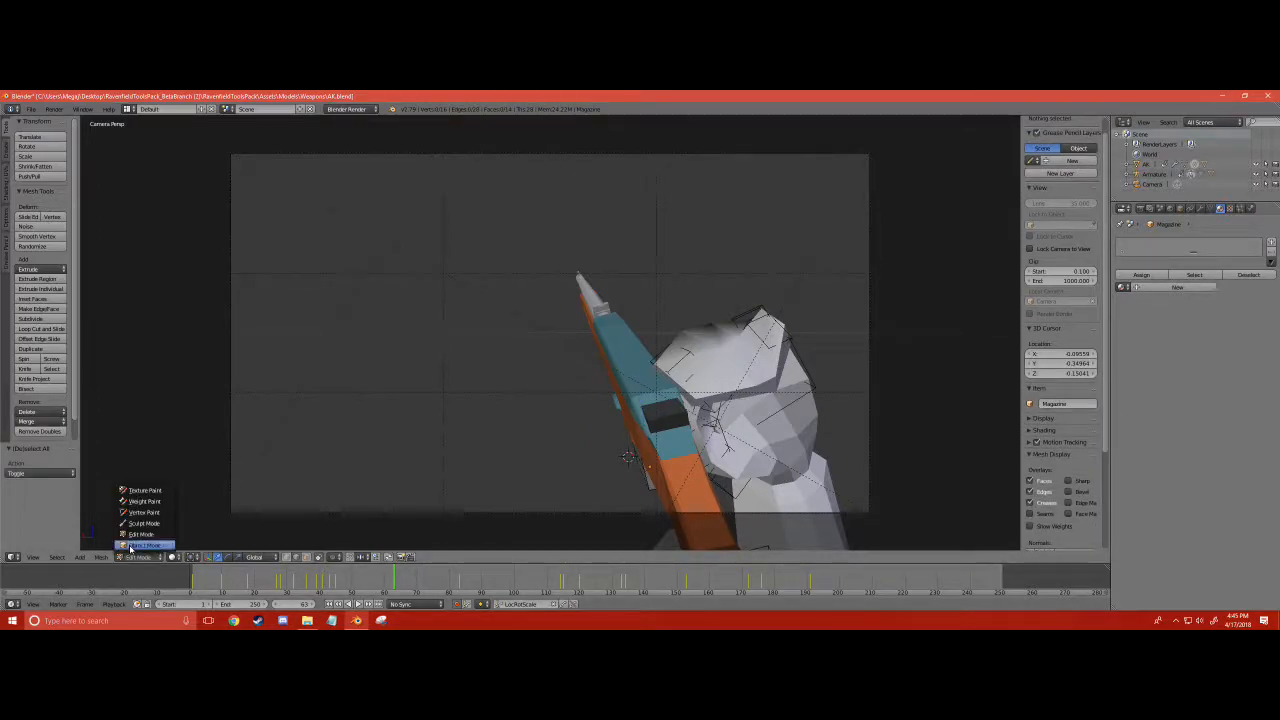
left_click(142, 544)
scroll(701, 462, "down", 1)
middle_click_drag(701, 462, 587, 456)
right_click(587, 455)
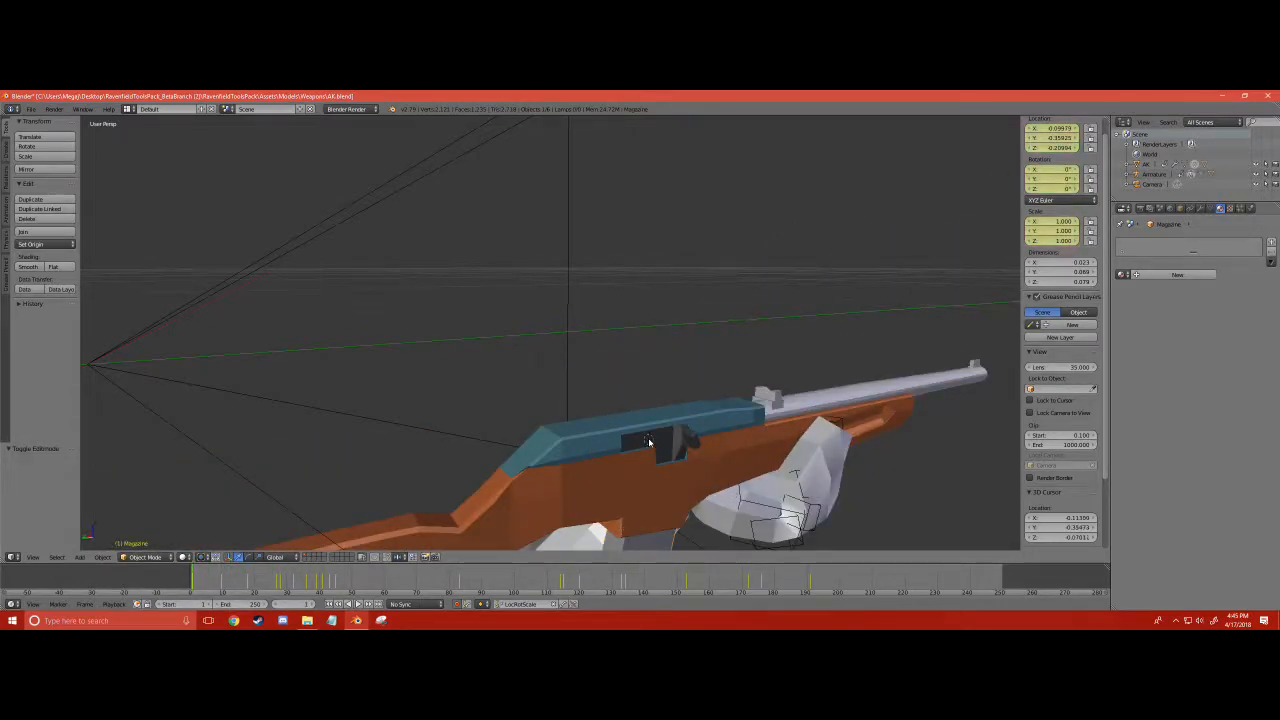
left_click(160, 558)
left_click(150, 535)
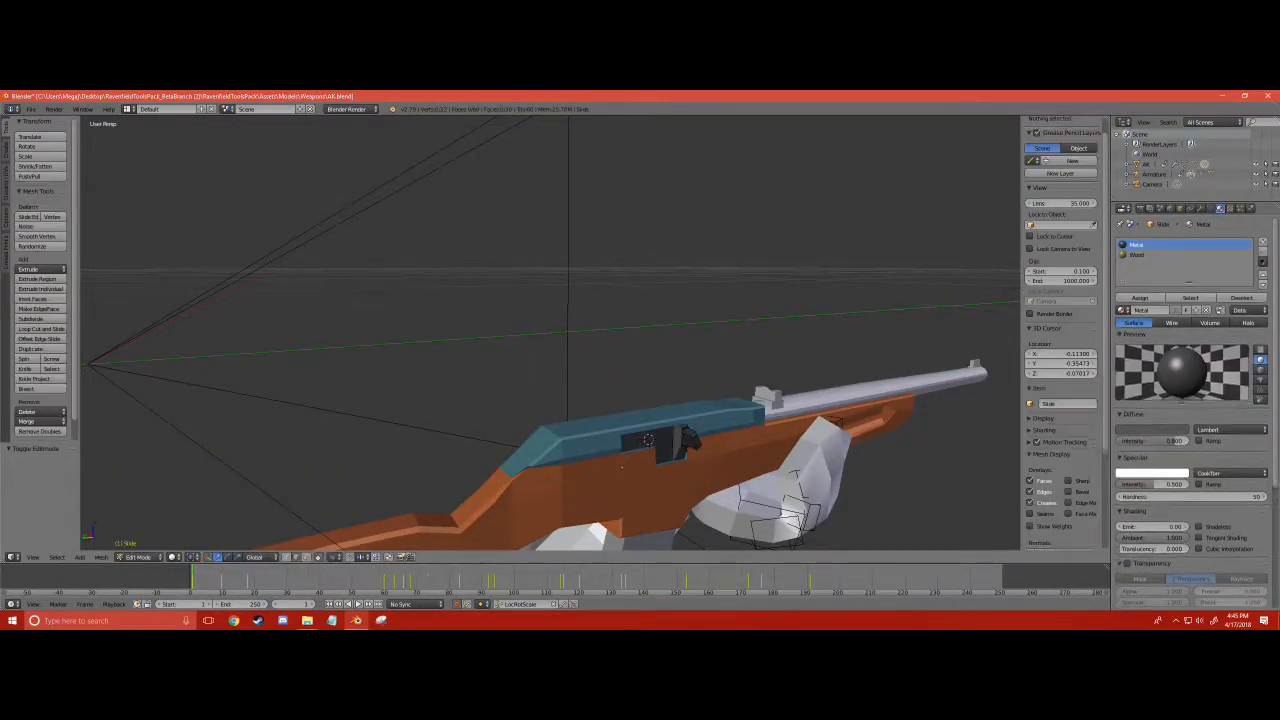
- Select the rear face of the bolt and nudge it slightly along Y to align with the end of the ejection port
scroll(590, 440, "down", 2)
scroll(590, 440, "up", 1)
middle_click_drag(590, 440, 590, 410, "shift")
scroll(587, 300, "up", 4)
middle_click_drag(600, 350, 750, 355)
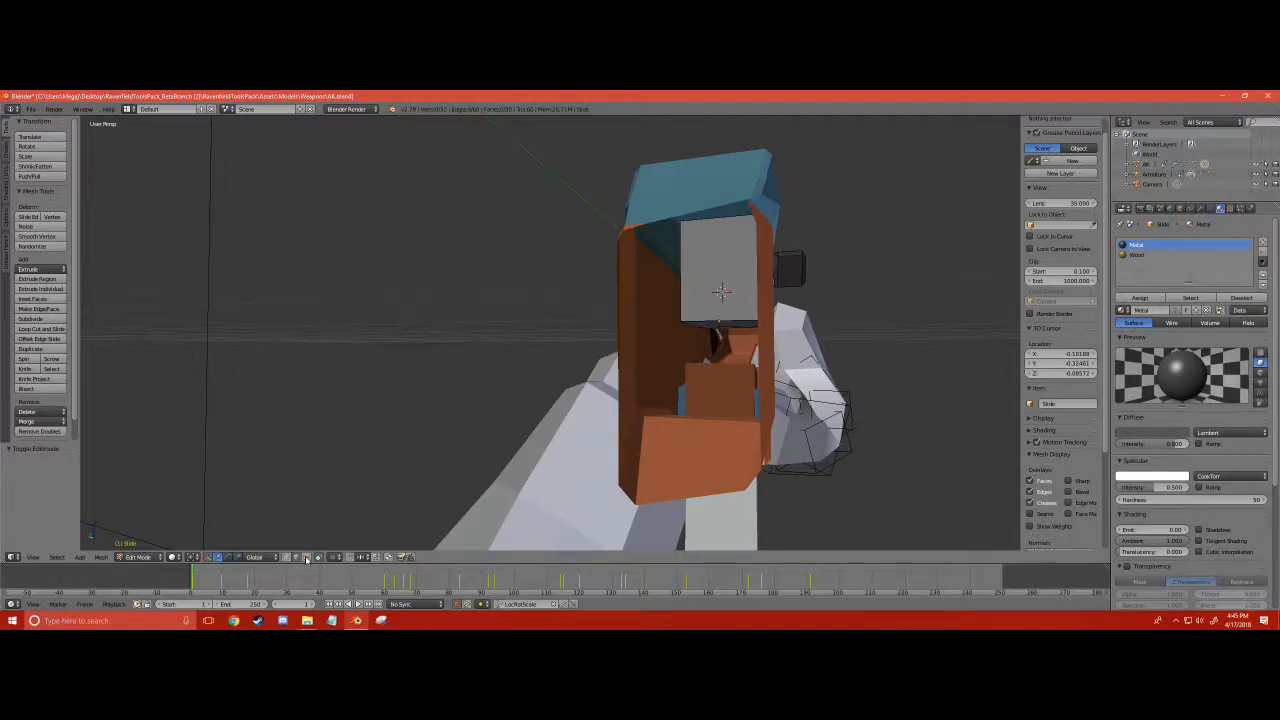
right_click(718, 270)
middle_click_drag(718, 270, 565, 272)
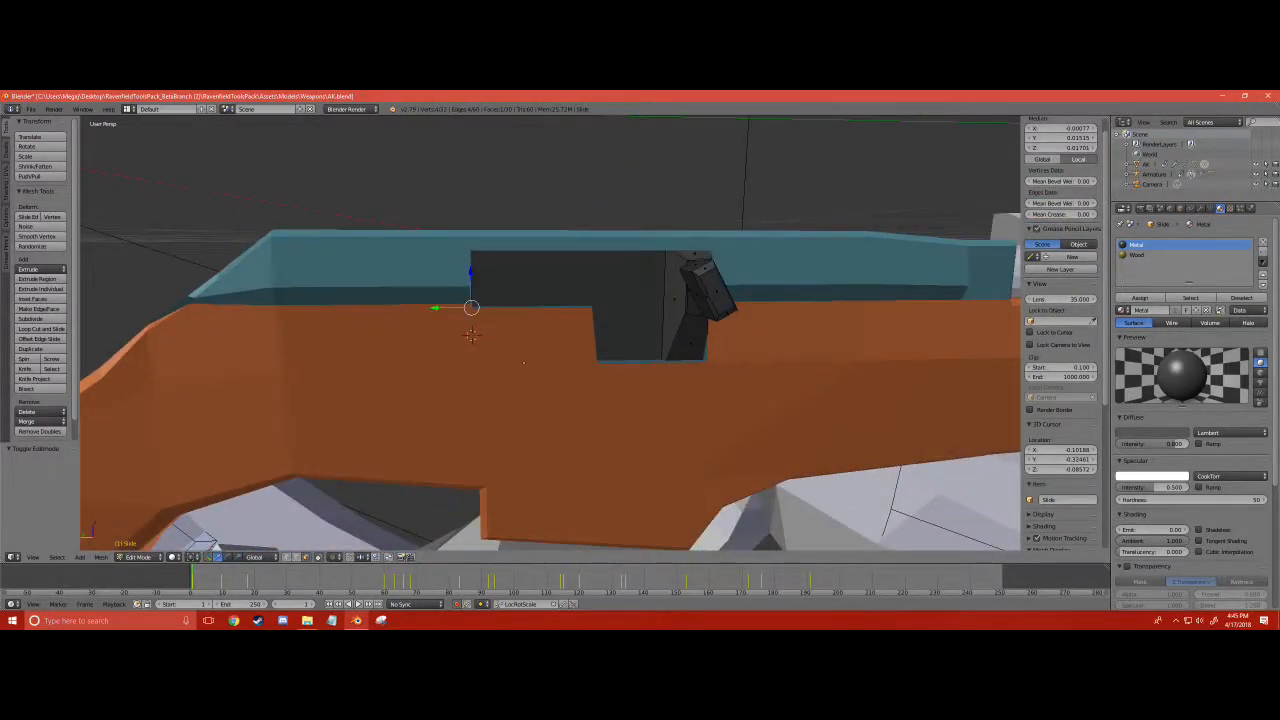
key("g")
key("y")
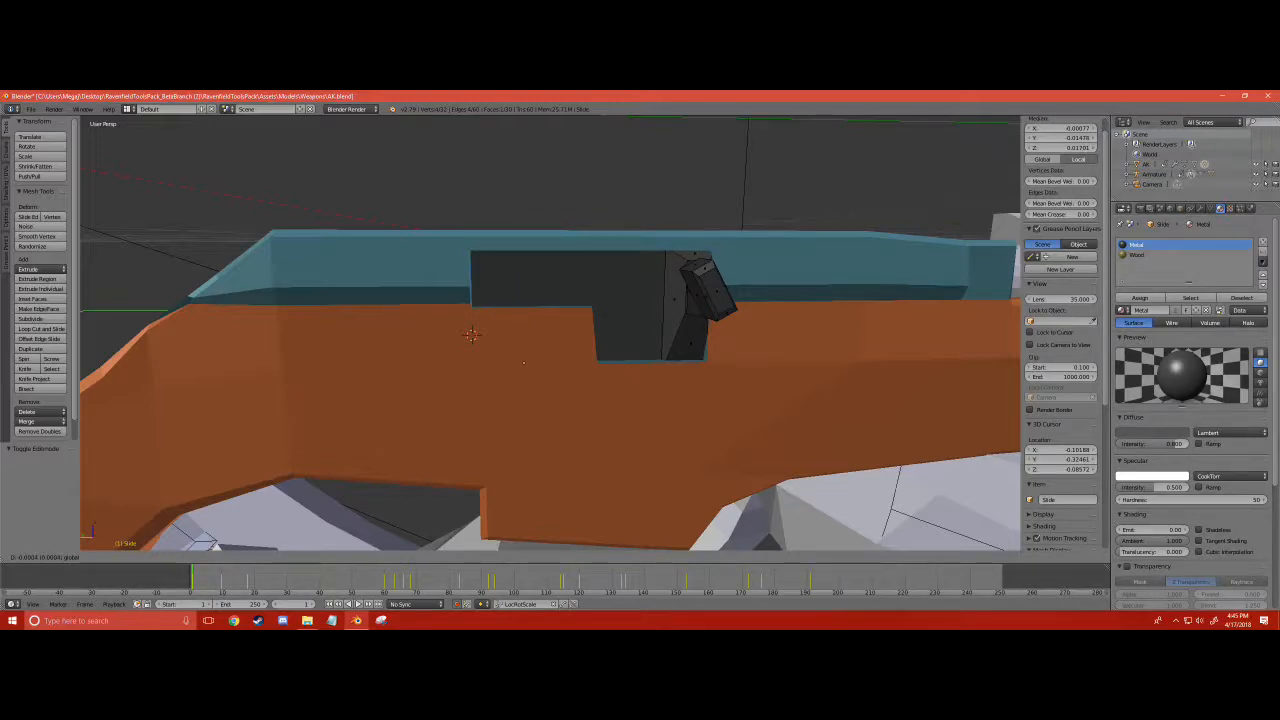
left_click(471, 335)
key("a")
scroll(490, 335, "down", 3)
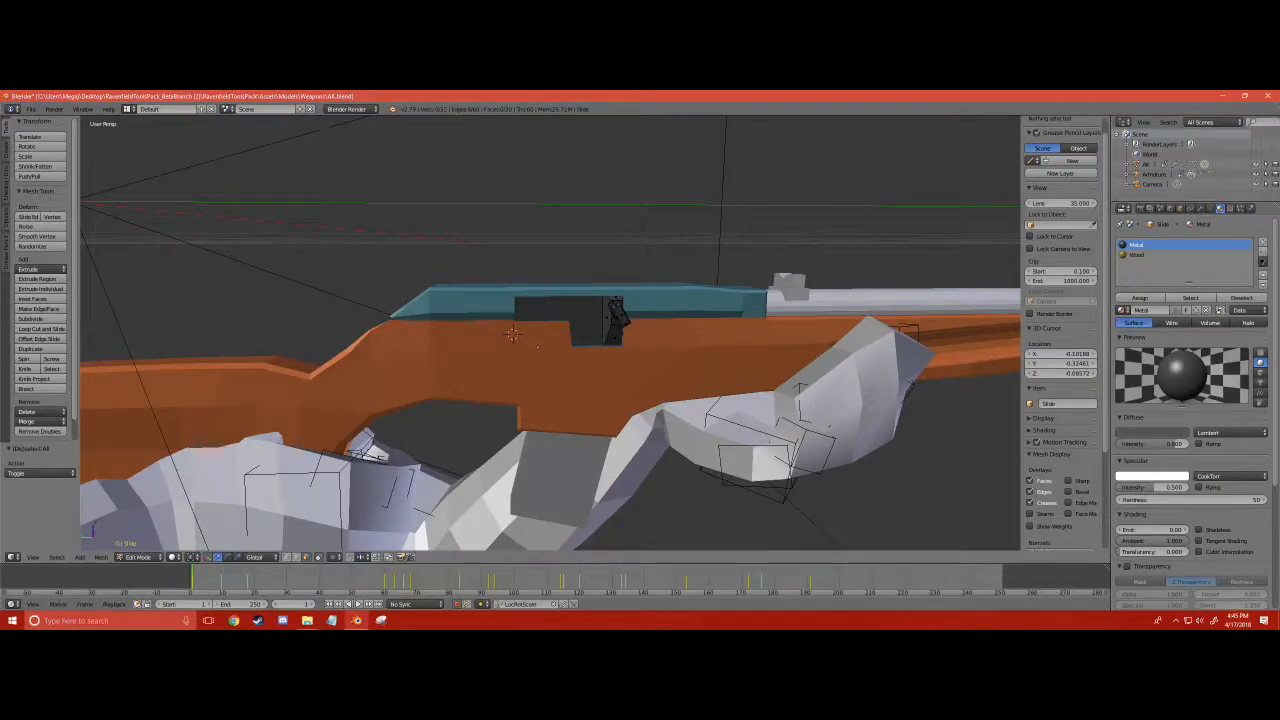
- Play the animation and examine from several angles how the hand meets the charging handle
key("alt+a")
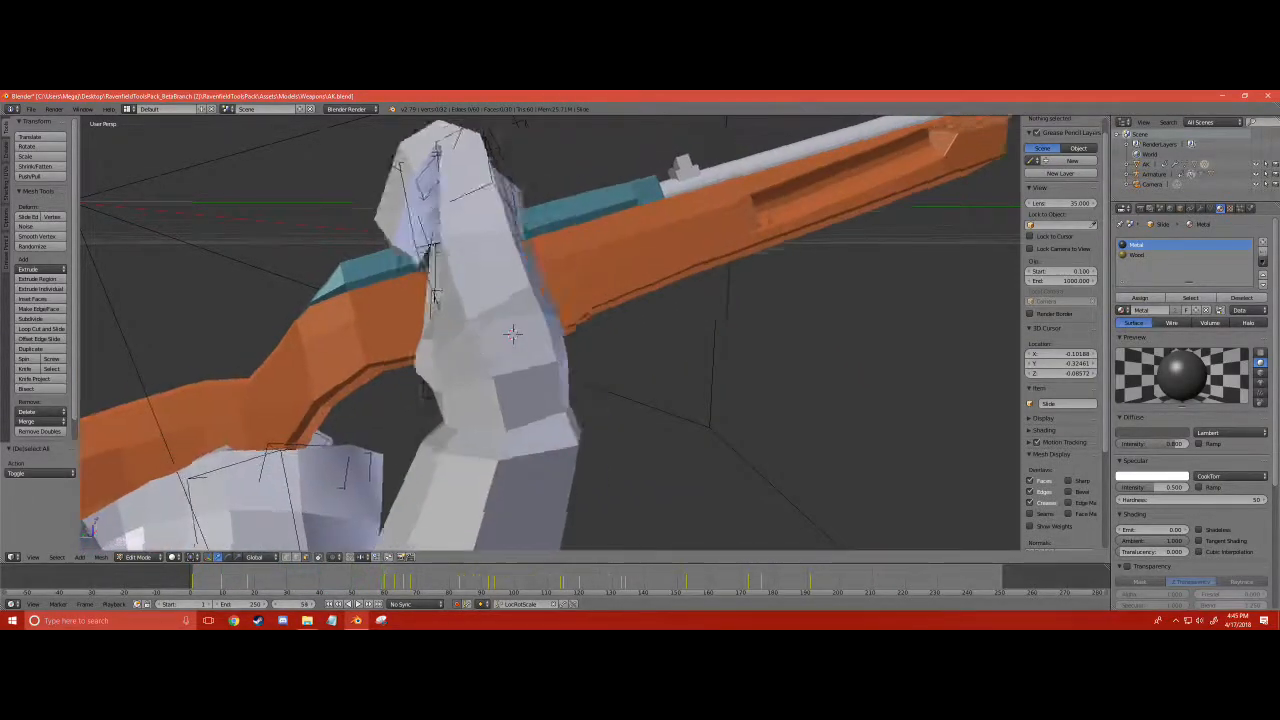
middle_click_drag(490, 335, 650, 350)
scroll(650, 350, "up", 3)
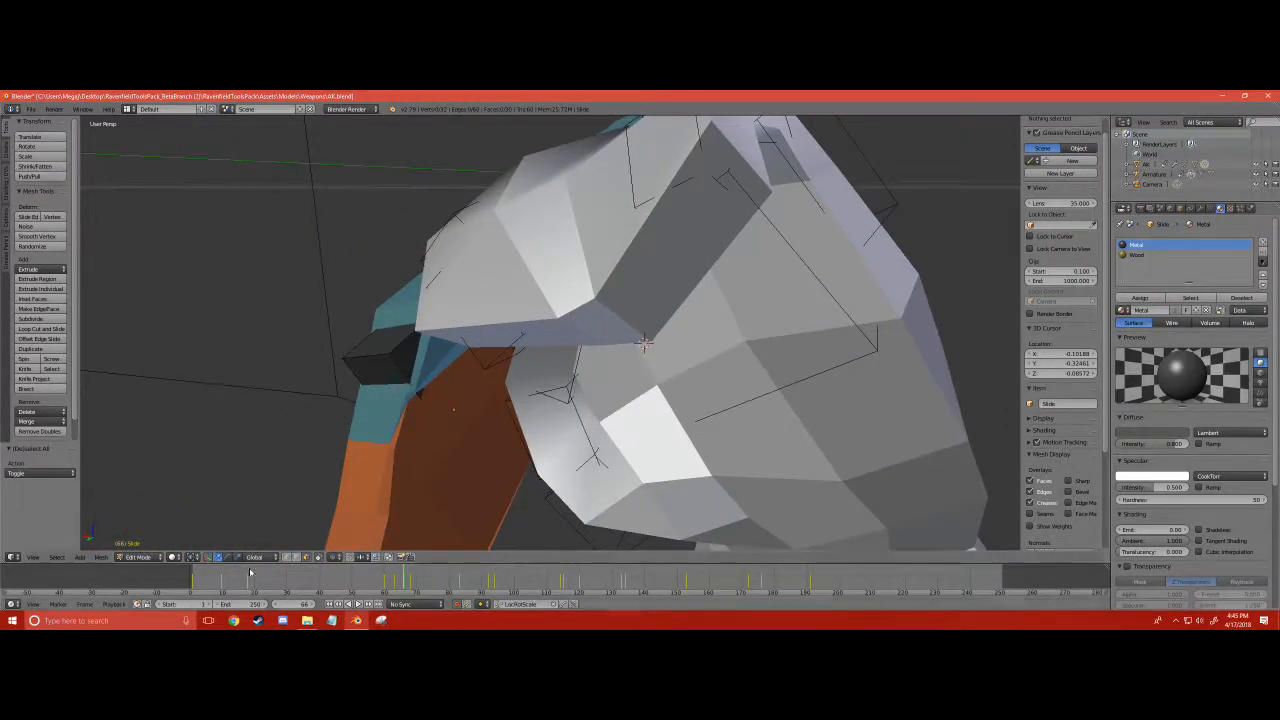
right_click(353, 372)
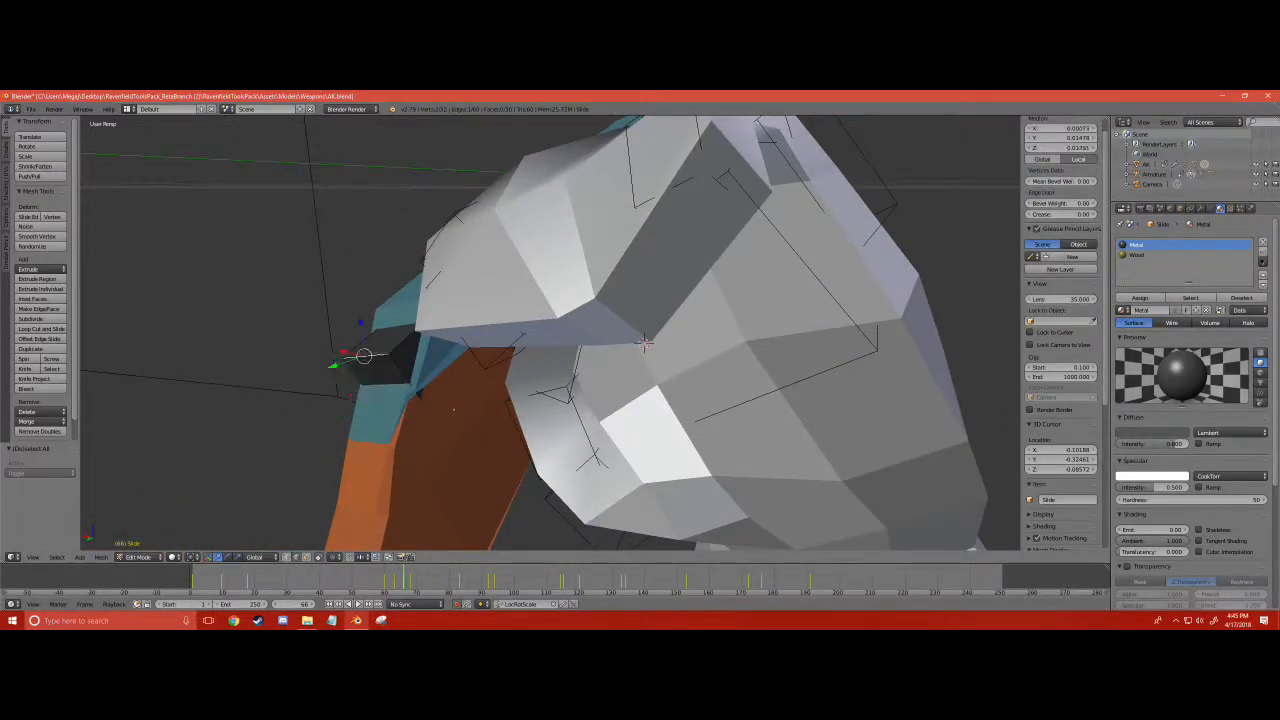
middle_click_drag(400, 370, 780, 366)
- Move the bolt's upper rear edge by -0.025 along Y to slope the rear end of the bolt
left_click_drag(488, 310, 524, 309)
middle_click_drag(540, 330, 600, 318)
scroll(560, 325, "up", 5)
scroll(560, 325, "down", 2)
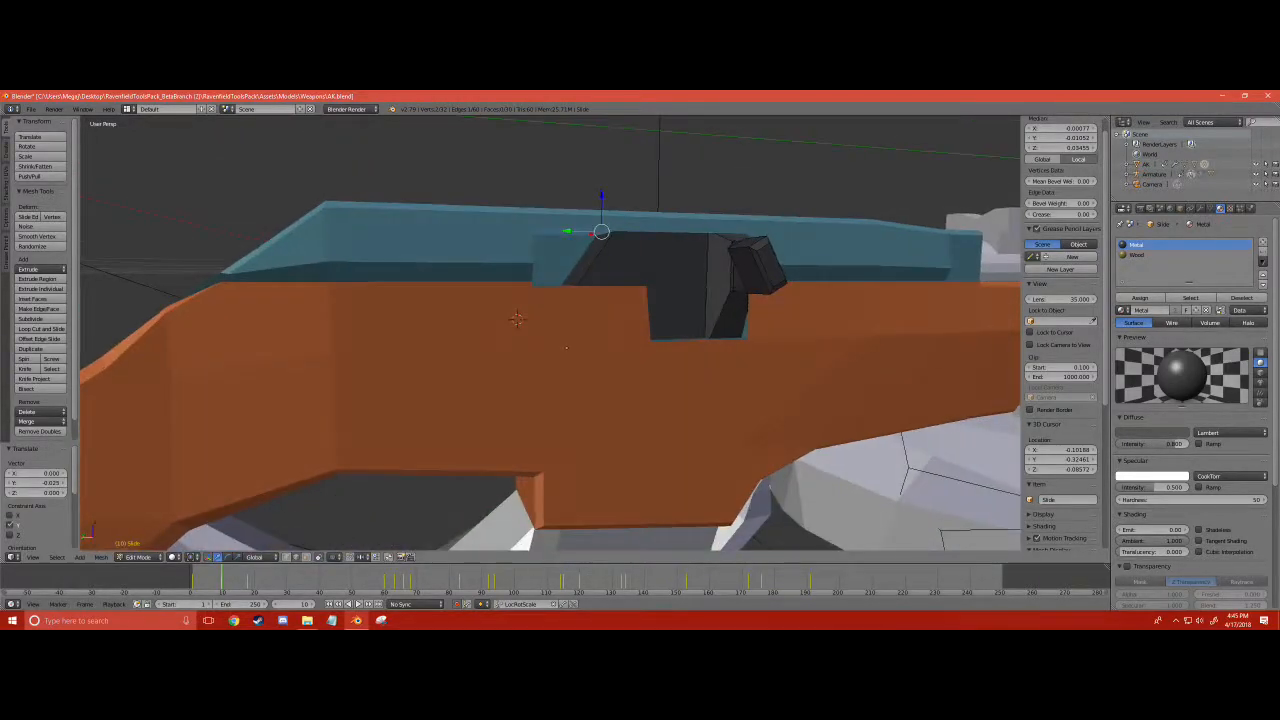
- Leave the slide mesh, select the AK gun body and enter Edit Mode
left_click(138, 557)
left_click(140, 545)
left_click(354, 390)
left_click(153, 558)
left_click(146, 534)
- Move the upper rear edge of the ejection port by -0.025 along Y to match the sloped bolt
middle_click_drag(470, 345, 415, 305)
right_click(394, 246)
middle_click_drag(394, 246, 397, 264)
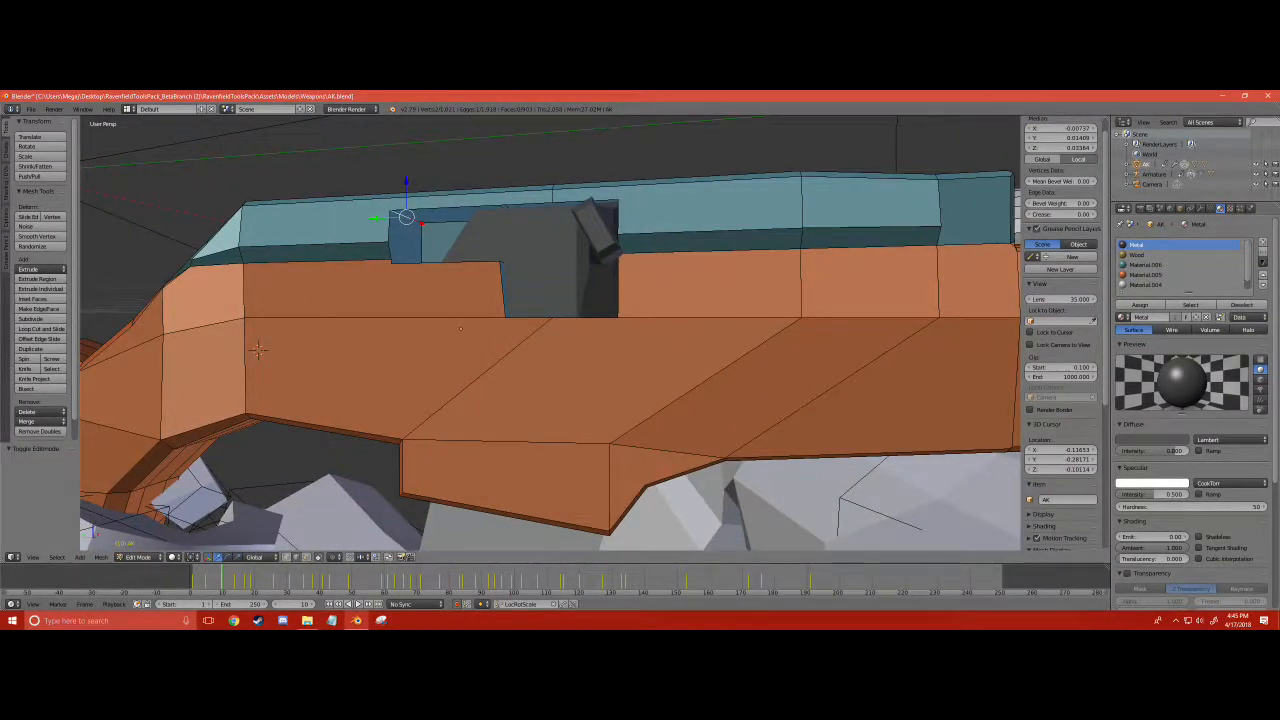
key("g")
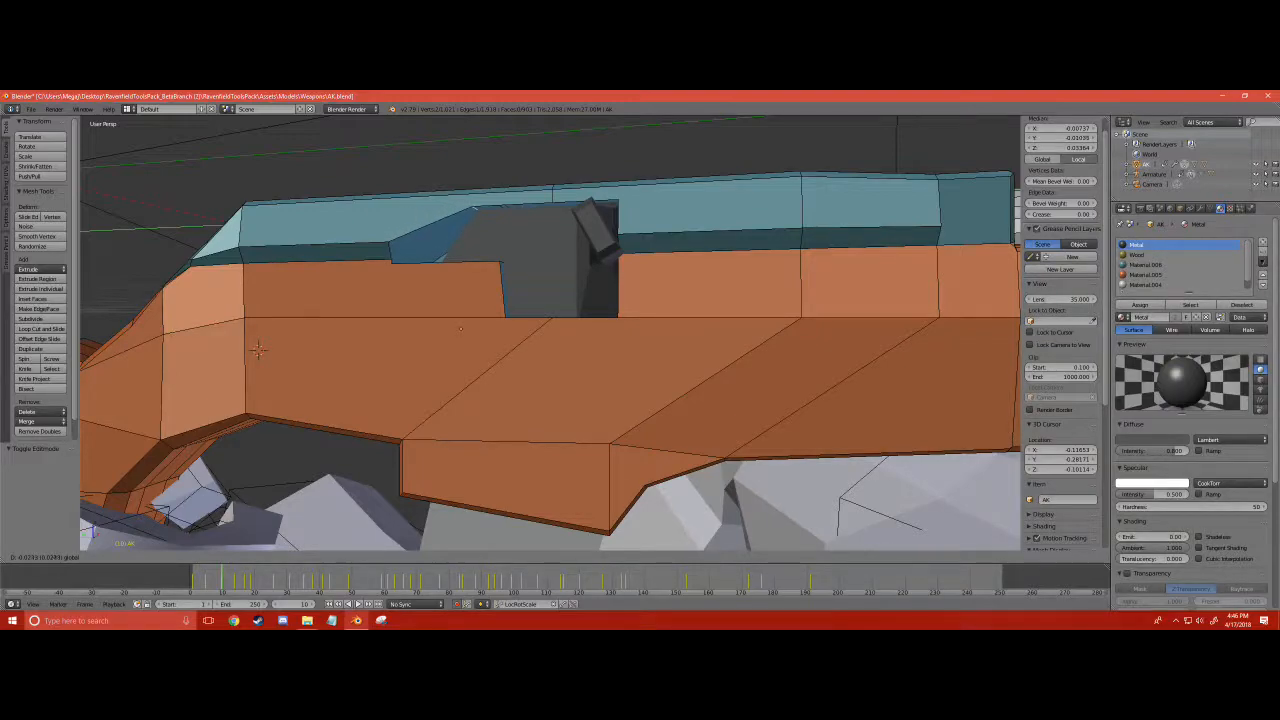
left_click(258, 349)
- Adjust the lower rear edge of the ejection port along Y in two small moves, the first by -0.013
middle_click_drag(258, 349, 268, 402)
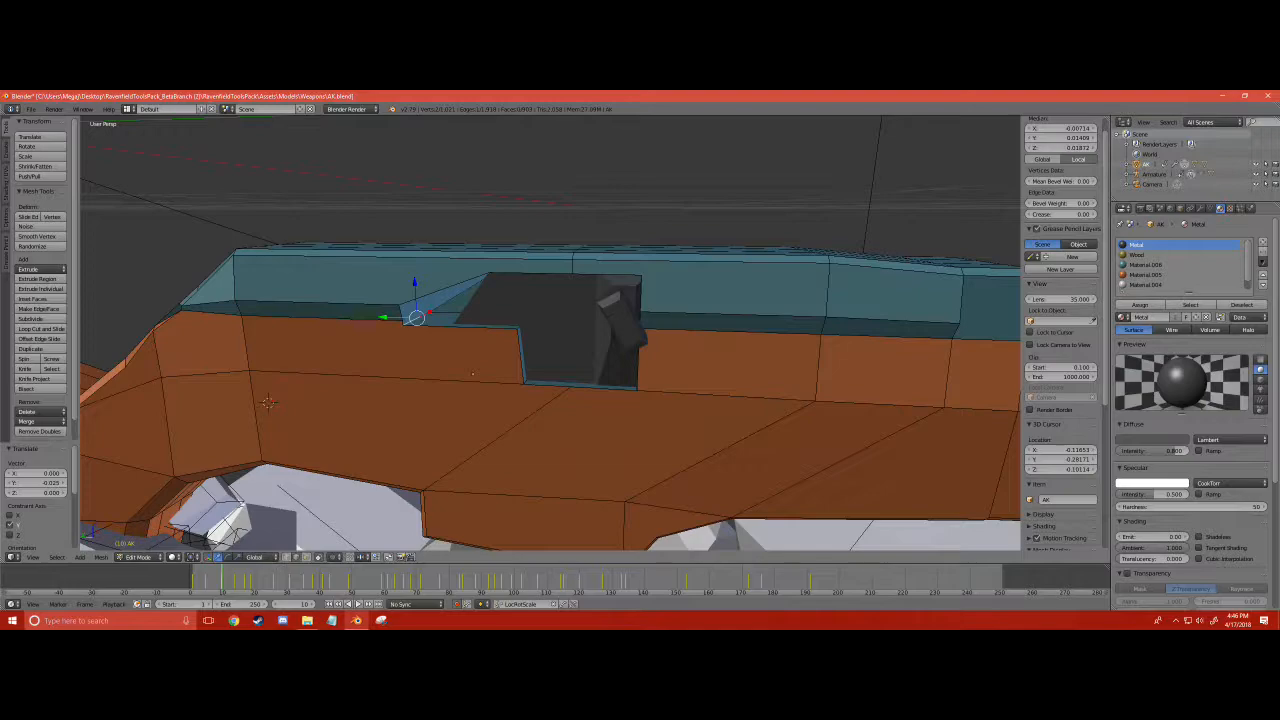
key("g")
key("y")
left_click(268, 402)
middle_click_drag(268, 402, 284, 418)
key("g")
key("y")
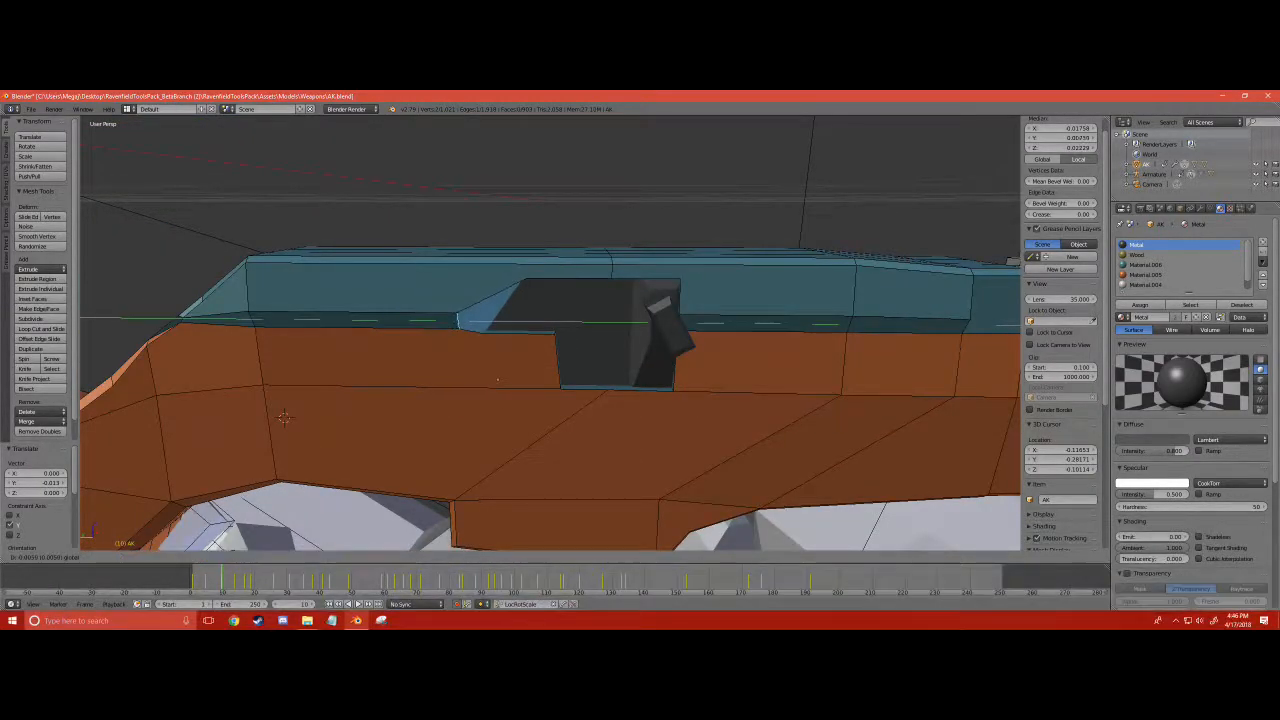
left_click(480, 330)
- Deselect the port geometry, review the reshaped receiver and return the gun body to Object Mode
key("a")
scroll(490, 335, "down", 2)
middle_click_drag(490, 335, 530, 357)
scroll(580, 365, "down", 3)
scroll(550, 333, "down", 3)
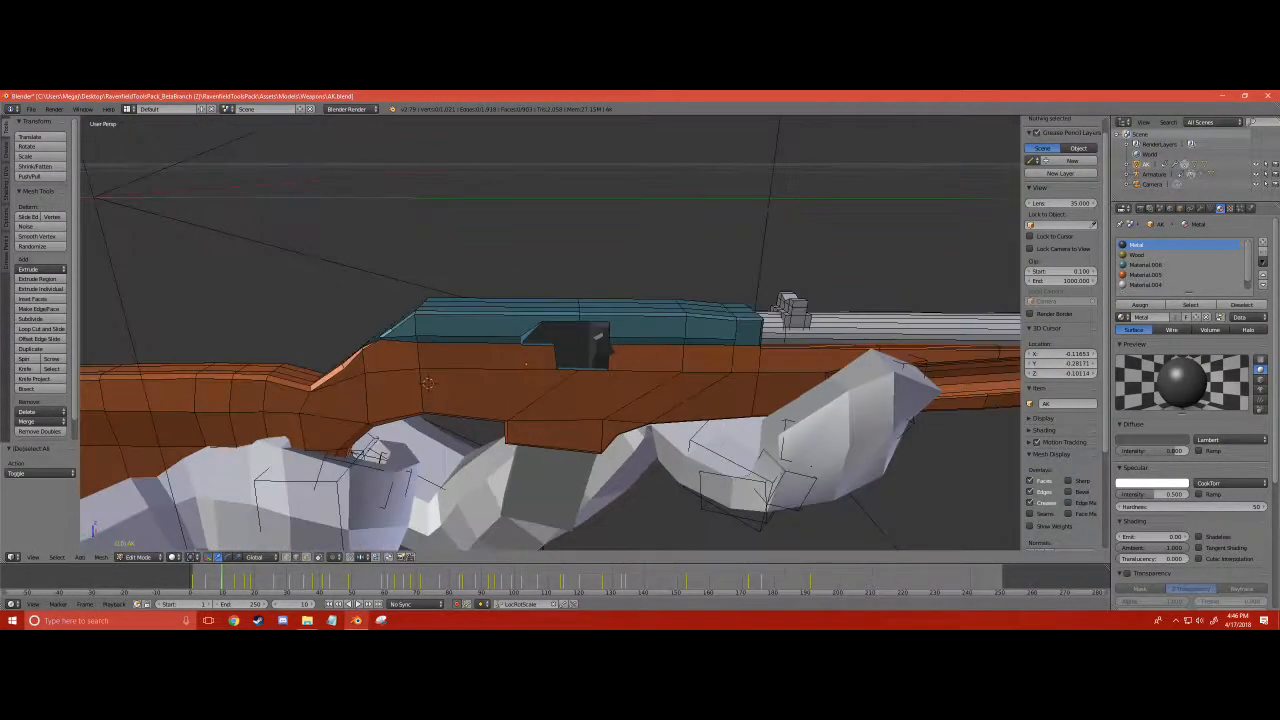
middle_click_drag(512, 370, 590, 400)
left_click(133, 560)
left_click(140, 545)
- Scrub the animation back from about frame 176 to frame 75 to examine the hand against the new carbine and magazine
middle_click_drag(380, 450, 503, 467)
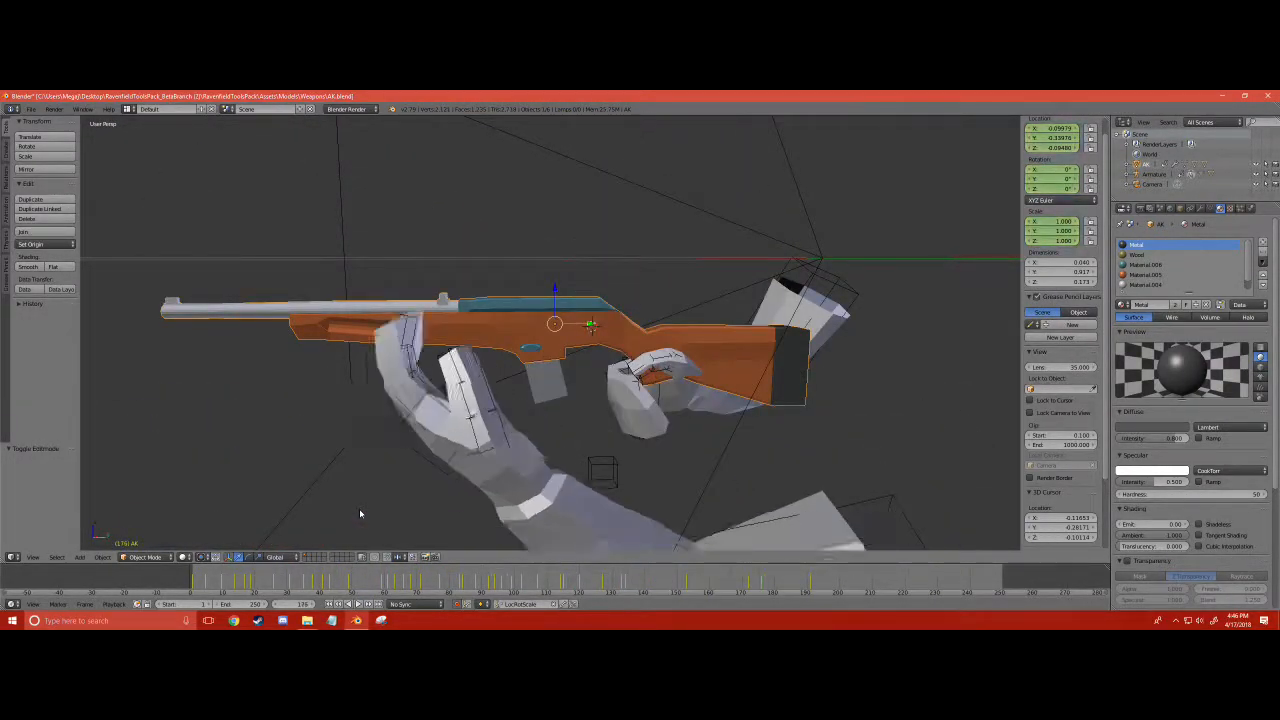
key("Right")
key("Right")
key("Right")
key("Right")
key("Right")
key("Right")
key("Right")
key("Right")
key("Right")
key("Right")
key("Right")
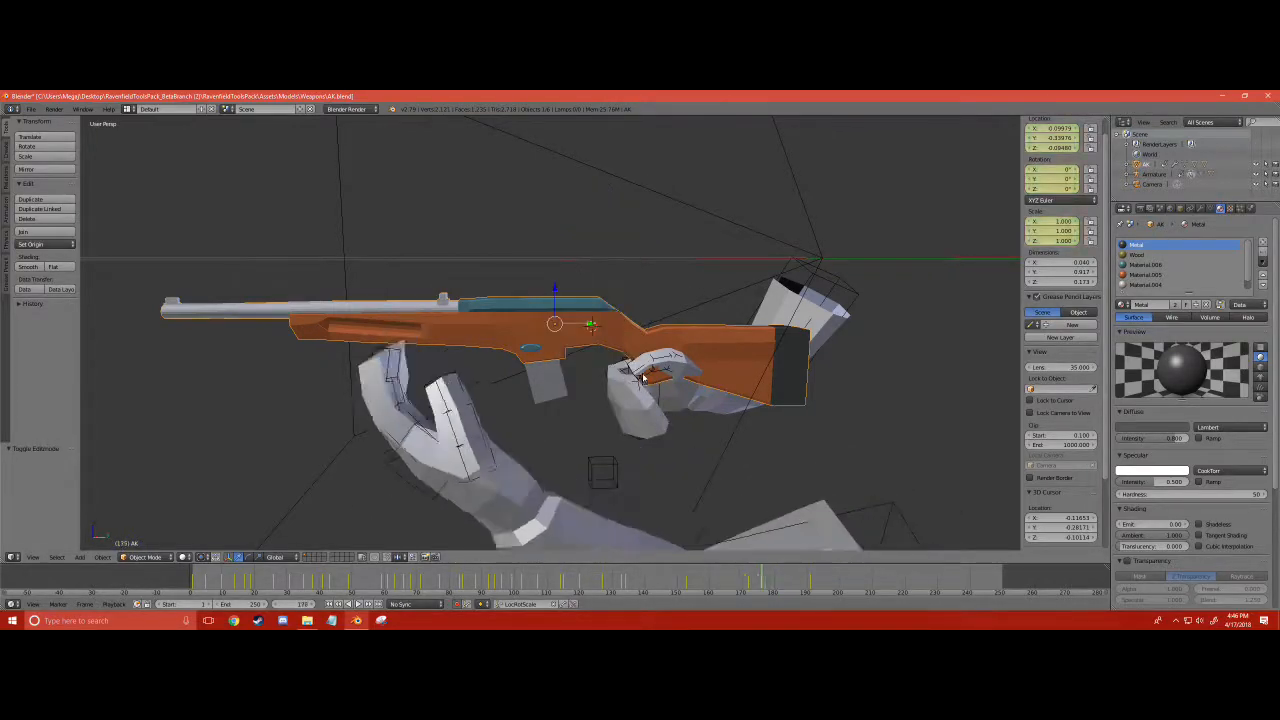
key("Left")
key("Left")
key("Left")
key("Left")
key("Left")
key("Left")
key("Left")
key("Left")
key("Left")
key("Left")
key("Left")
key("Left")
key("Left")
key("Left")
key("Left")
key("Left")
key("Left")
key("Left")
key("Left")
key("Left")
key("Left")
key("Left")
key("Left")
key("Left")
key("Left")
key("Left")
key("Left")
key("Left")
key("Left")
key("Left")
key("Left")
key("Left")
key("Left")
key("Left")
key("Left")
key("Left")
key("Left")
key("Left")
key("Left")
key("Left")
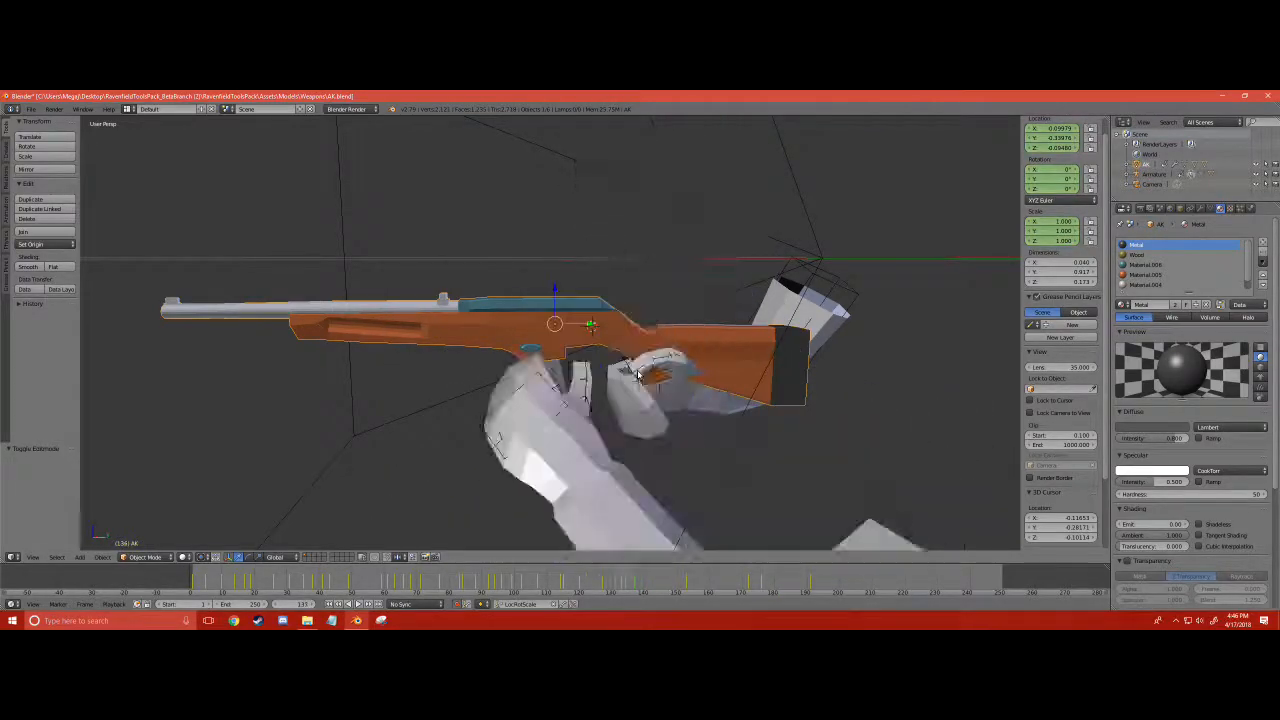
- Return the animation to frame 1 and select the armature's right-hand IK target
key("Left")
key("Left")
key("Left")
key("Left")
key("Left")
key("Left")
key("Left")
key("Left")
key("Left")
key("Left")
key("Left")
key("Left")
key("Left")
key("Left")
key("Left")
key("Left")
key("Left")
key("Left")
key("Left")
key("Left")
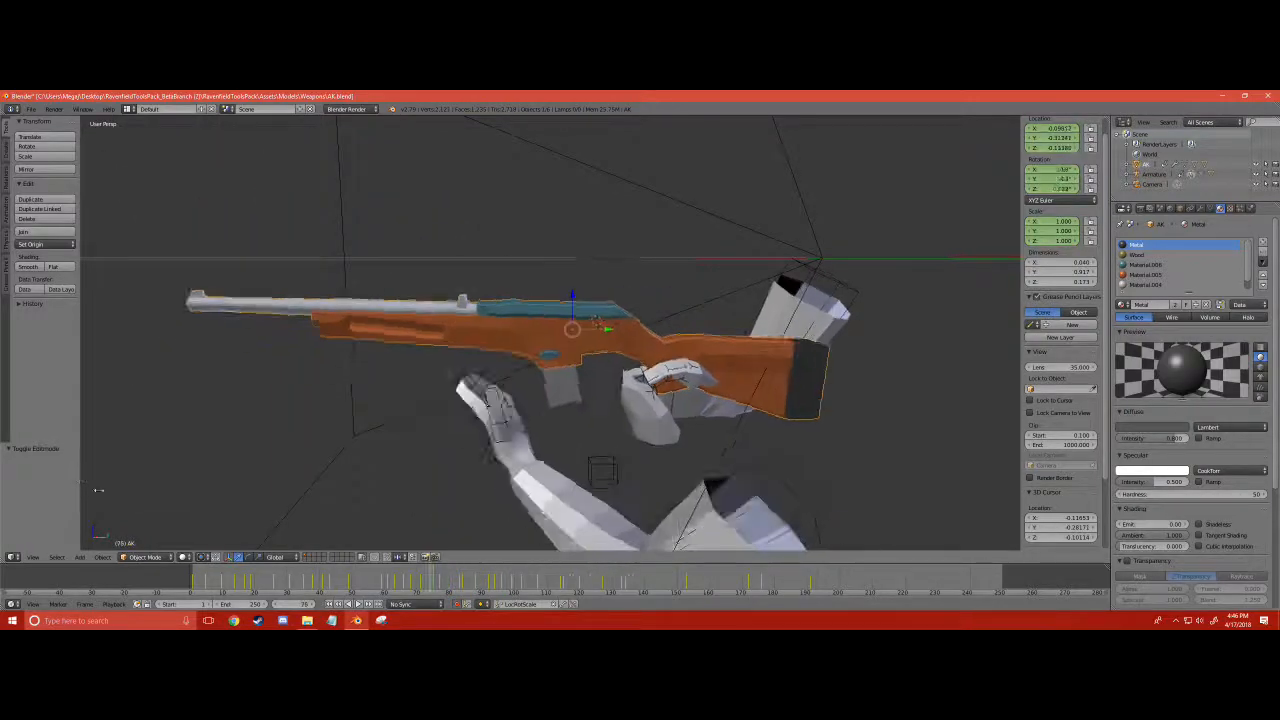
key("Left")
key("Left")
key("Left")
key("Left")
key("Left")
key("Left")
key("Left")
key("Left")
key("Left")
key("Left")
key("Left")
key("Left")
key("Left")
key("Left")
key("Left")
key("Left")
key("Left")
key("Left")
key("Left")
key("Left")
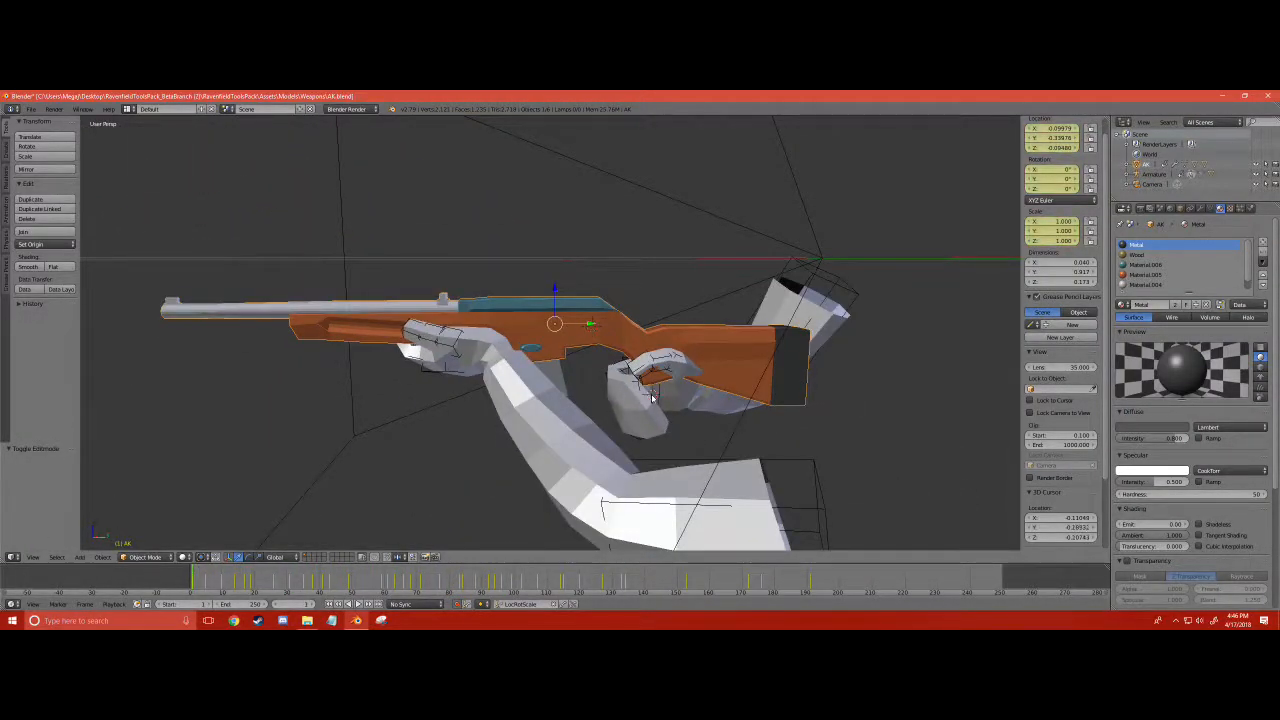
right_click(652, 398)
- Try raising the right-hand IK target along Z, and toggle the armature to Object Mode and back to Pose Mode
middle_click_drag(652, 398, 421, 412)
key("g")
key("z")
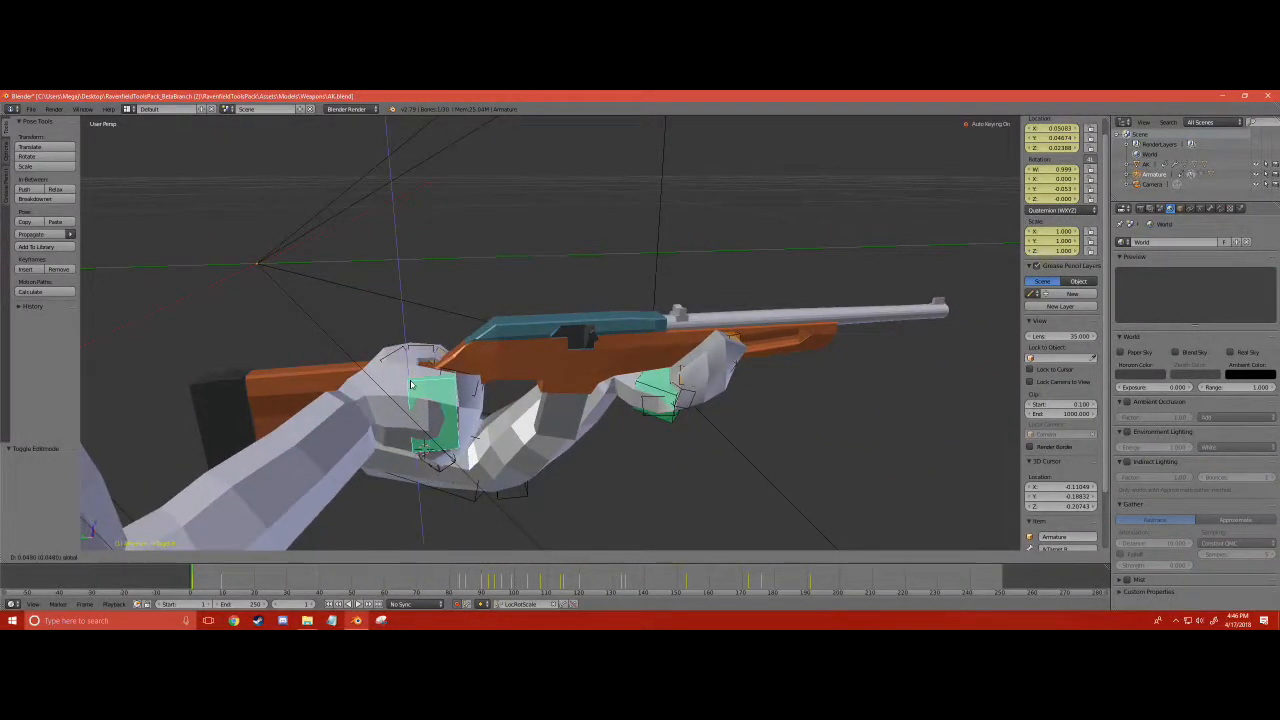
middle_click_drag(382, 412, 172, 538)
left_click(117, 558)
left_click(121, 546)
middle_click_drag(752, 464, 630, 421)
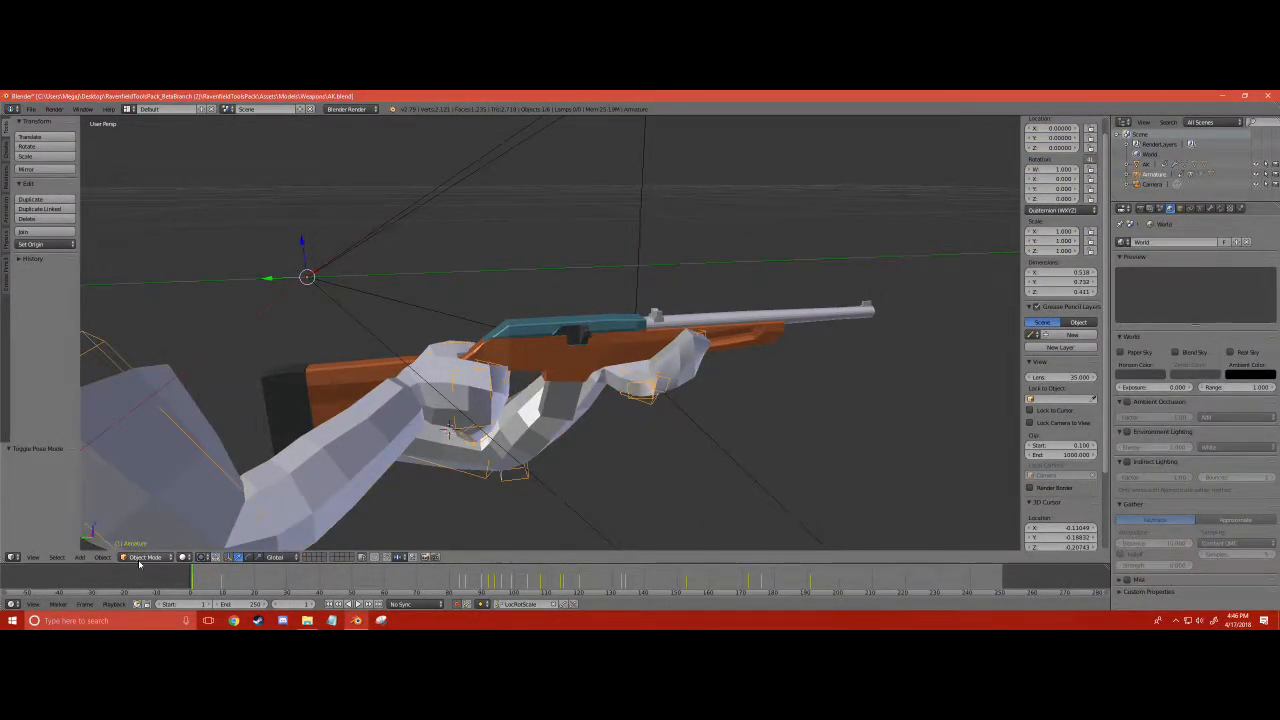
left_click(145, 523)
- Select the right-hand IK target bone and shift it by -0.003 along X toward the carbine's grip
middle_click_drag(208, 492, 528, 385)
right_click(425, 452)
right_click(415, 444)
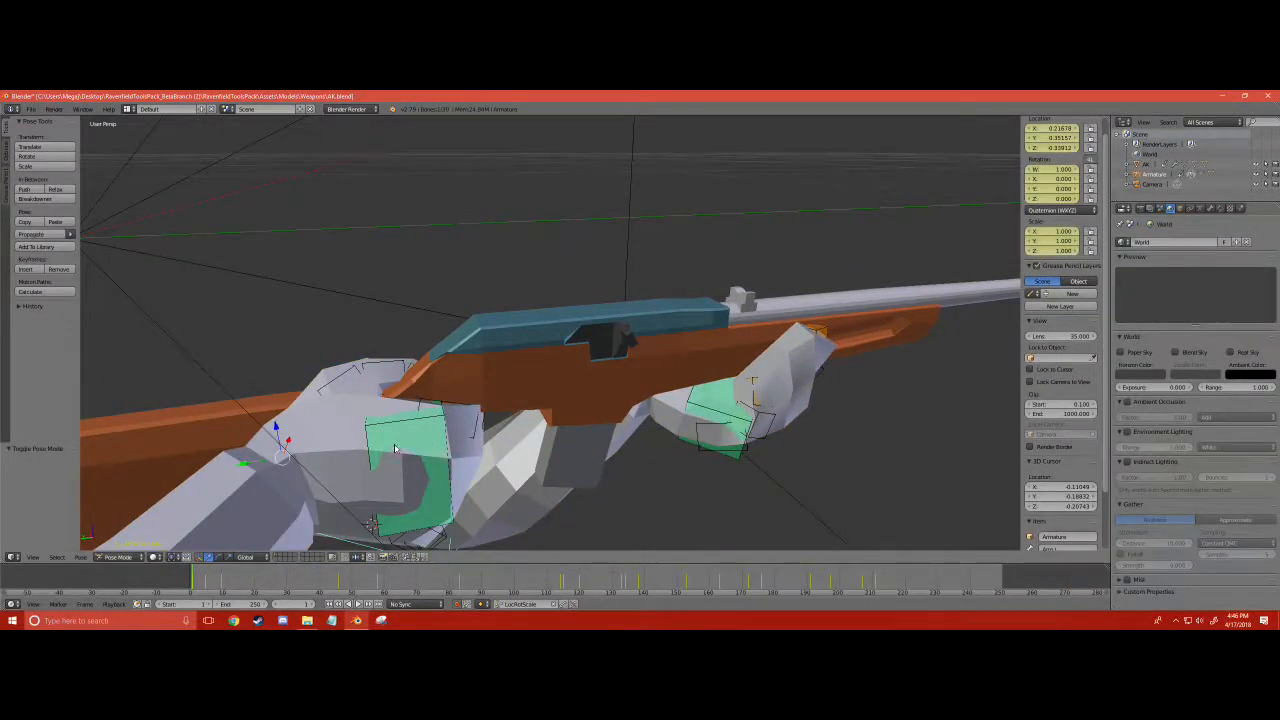
right_click(394, 446)
middle_click_drag(394, 446, 678, 400)
right_click(450, 400)
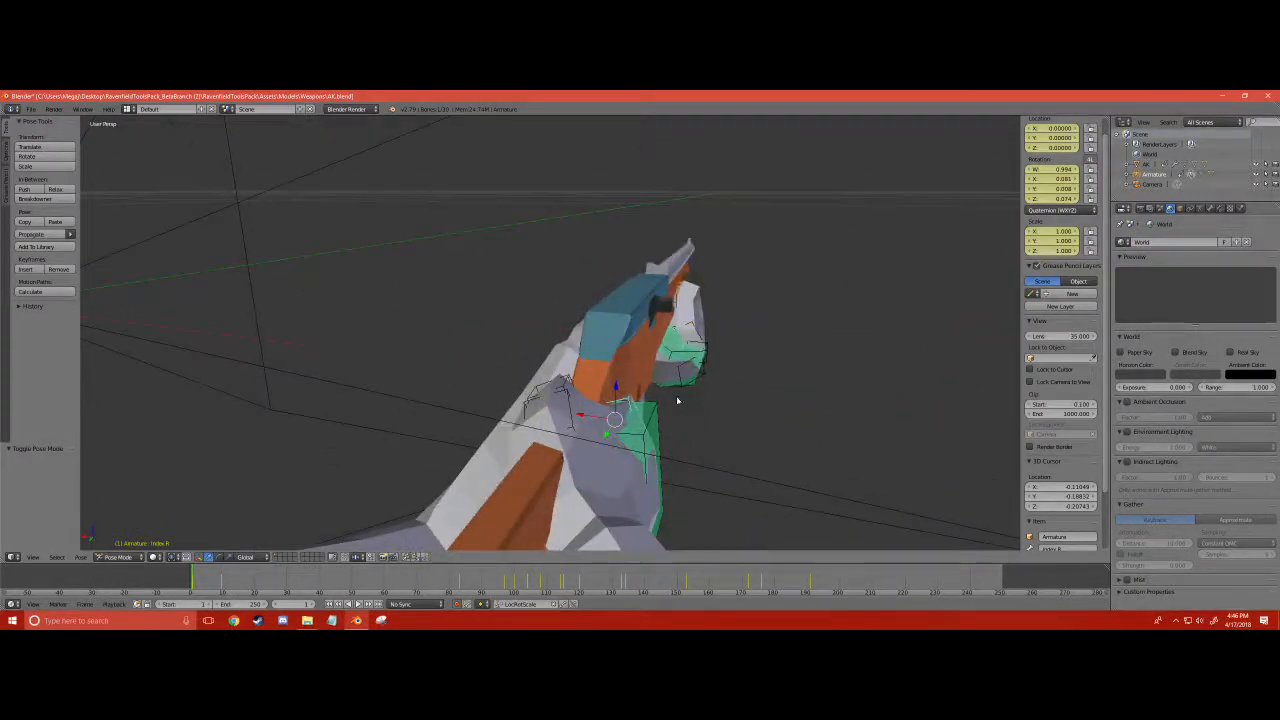
left_click_drag(595, 417, 600, 412)
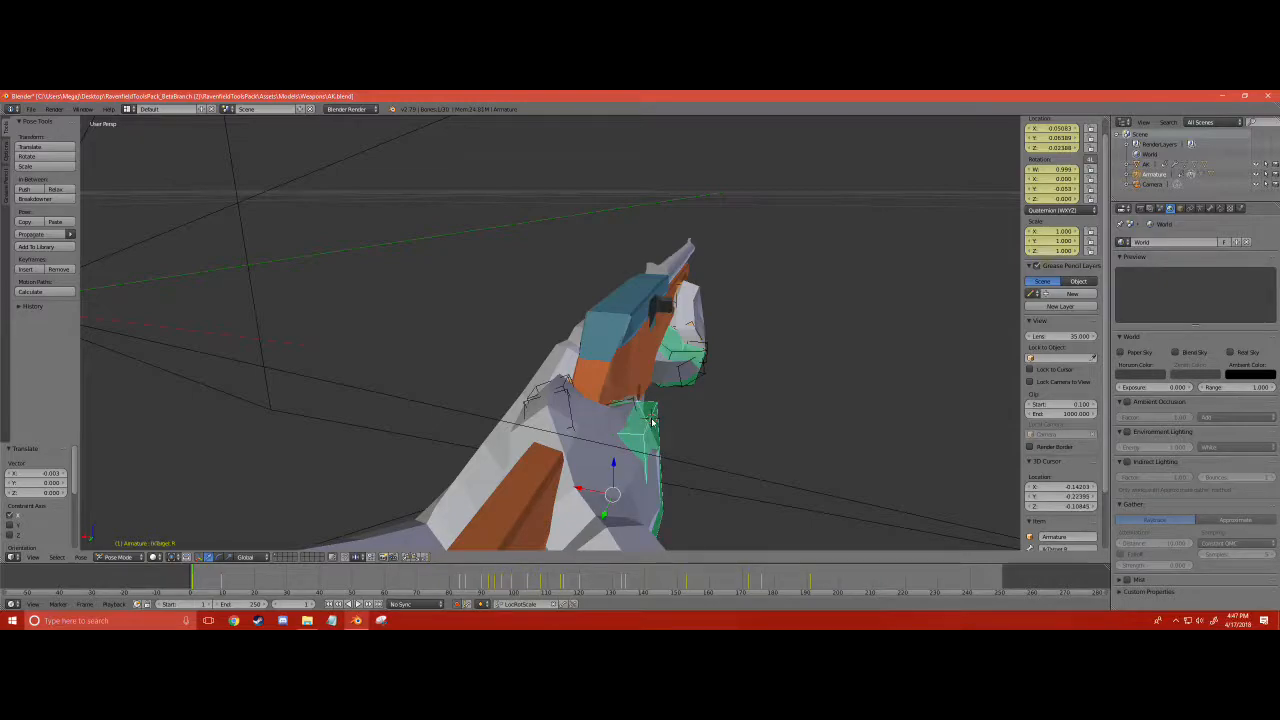
- Raise the right-hand IK target by 0.024 along Z and fine-tune its X and Z position against the stock's grip
left_click_drag(592, 488, 627, 430)
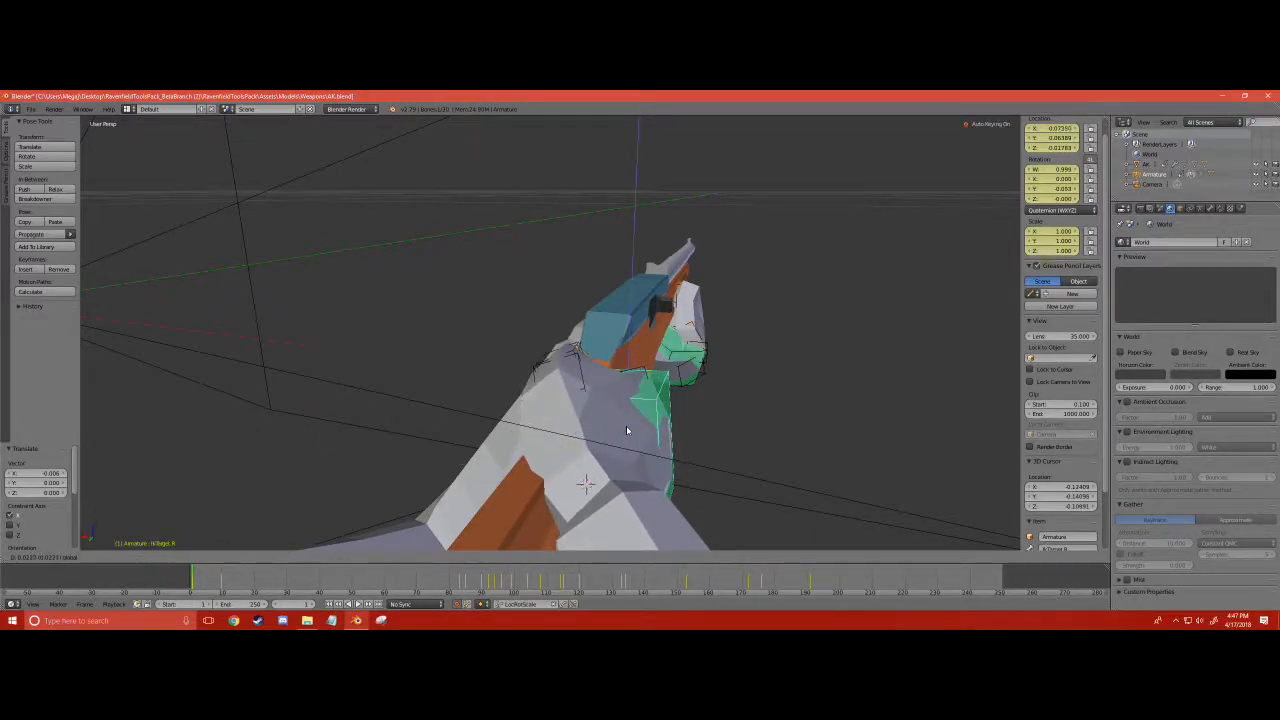
middle_click_drag(627, 428, 689, 467)
left_click_drag(755, 490, 743, 482)
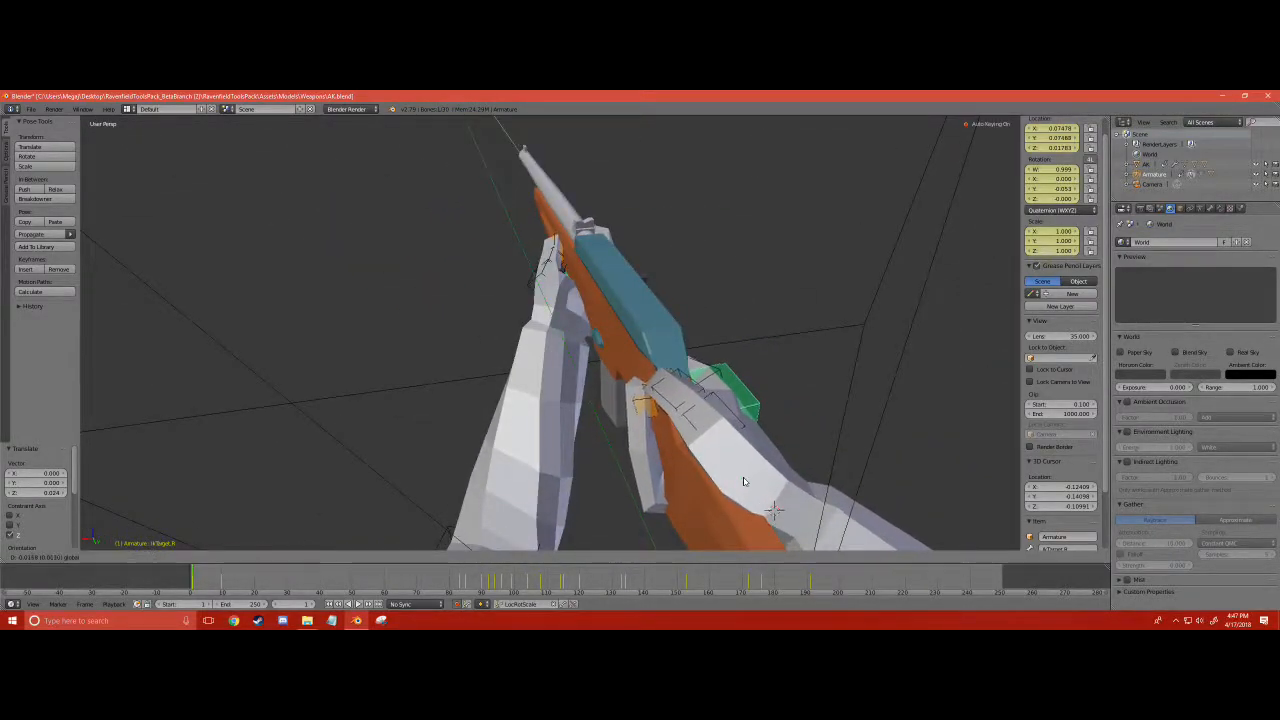
middle_click_drag(672, 455, 427, 452)
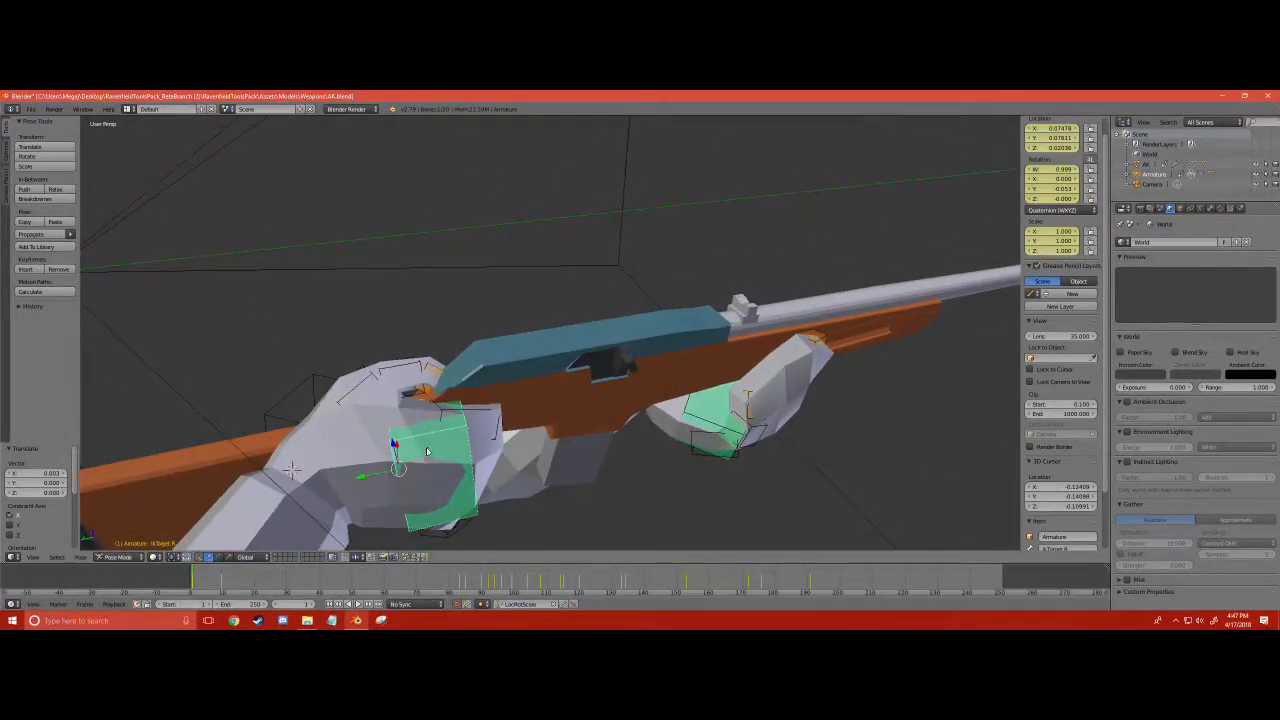
left_click_drag(391, 444, 401, 450)
- Copy the pose of all armature bones at frame 1 and paste it at frame 5
scroll(508, 424, "down", 3)
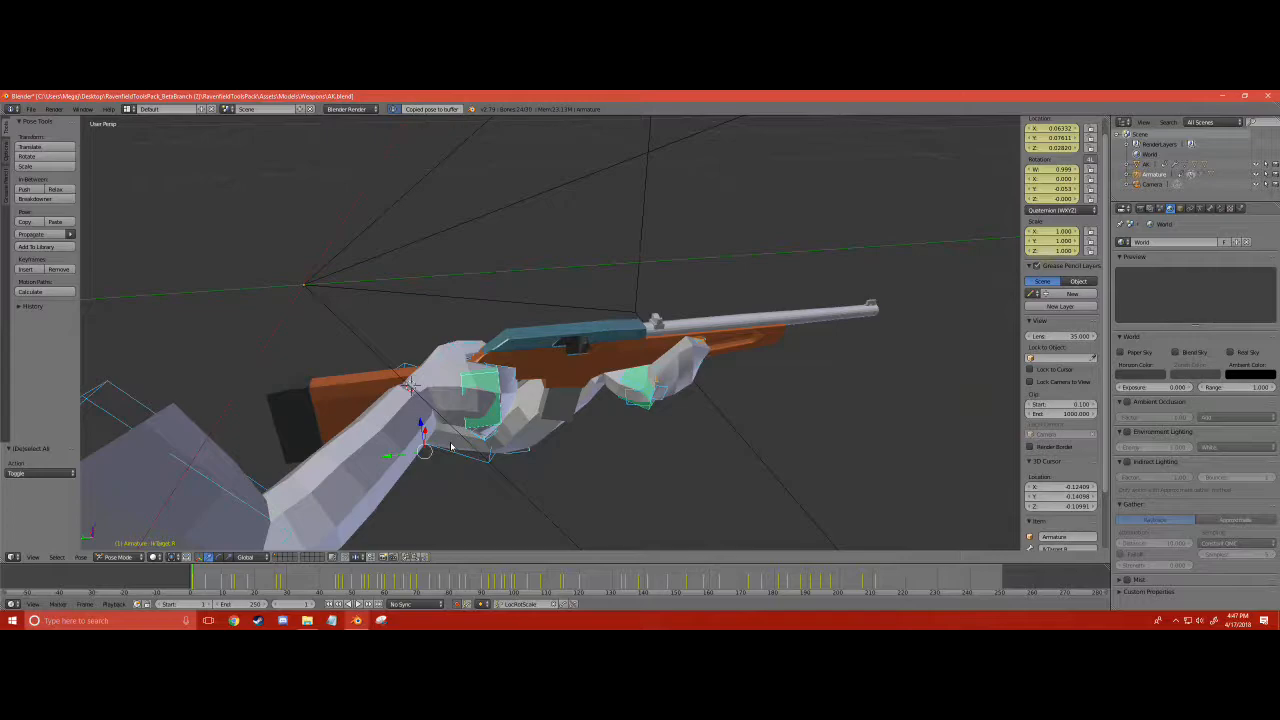
key("Right")
key("Right")
key("Right")
key("Right")
key("Right")
key("Right")
key("Right")
key("Right")
key("Right")
key("Right")
key("Right")
key("Left")
key("Left")
key("Left")
key("Left")
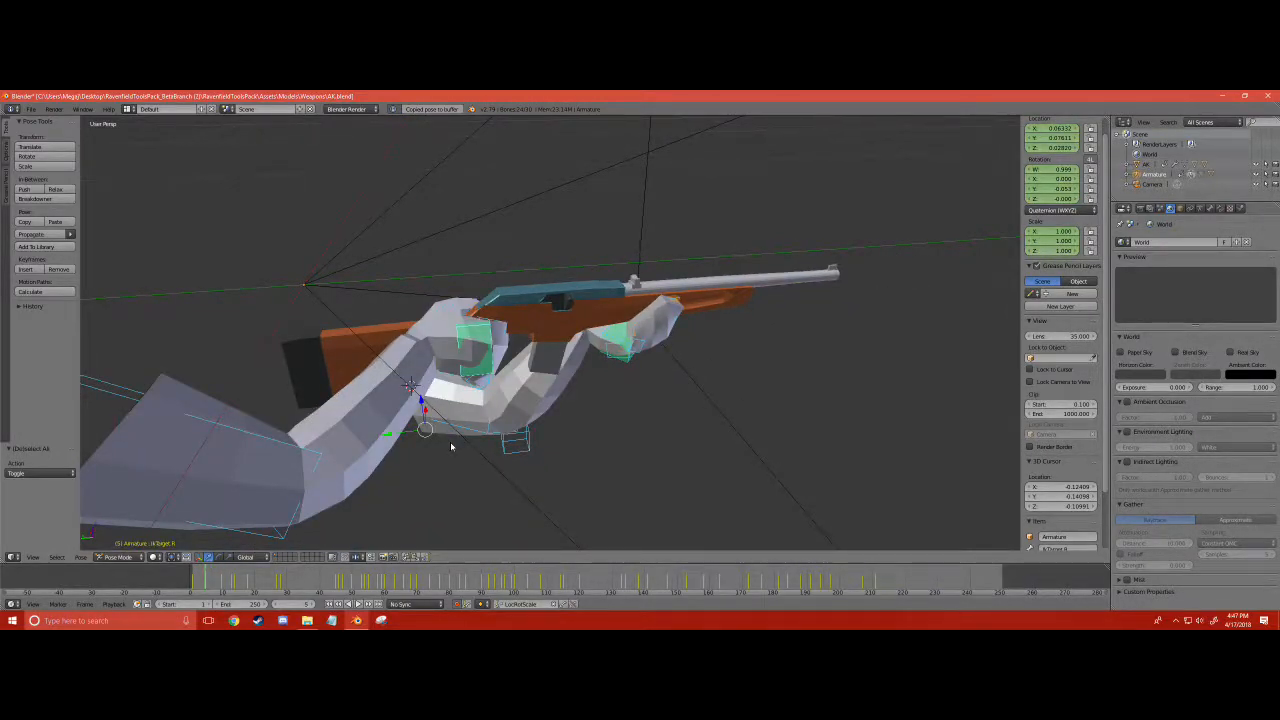
key("ctrl+v")
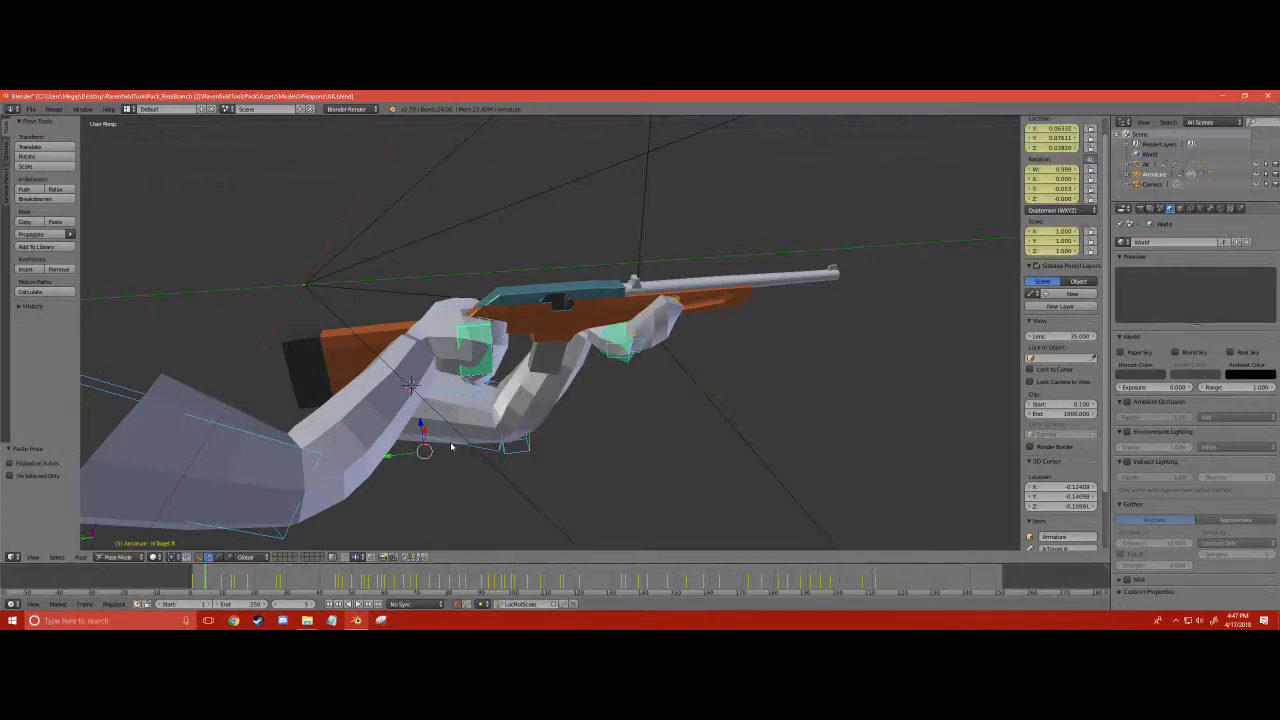
- Select only the right-hand IK target and run the animation forward to frame 191, examining the right hand's grip on the carbine
left_click(462, 346)
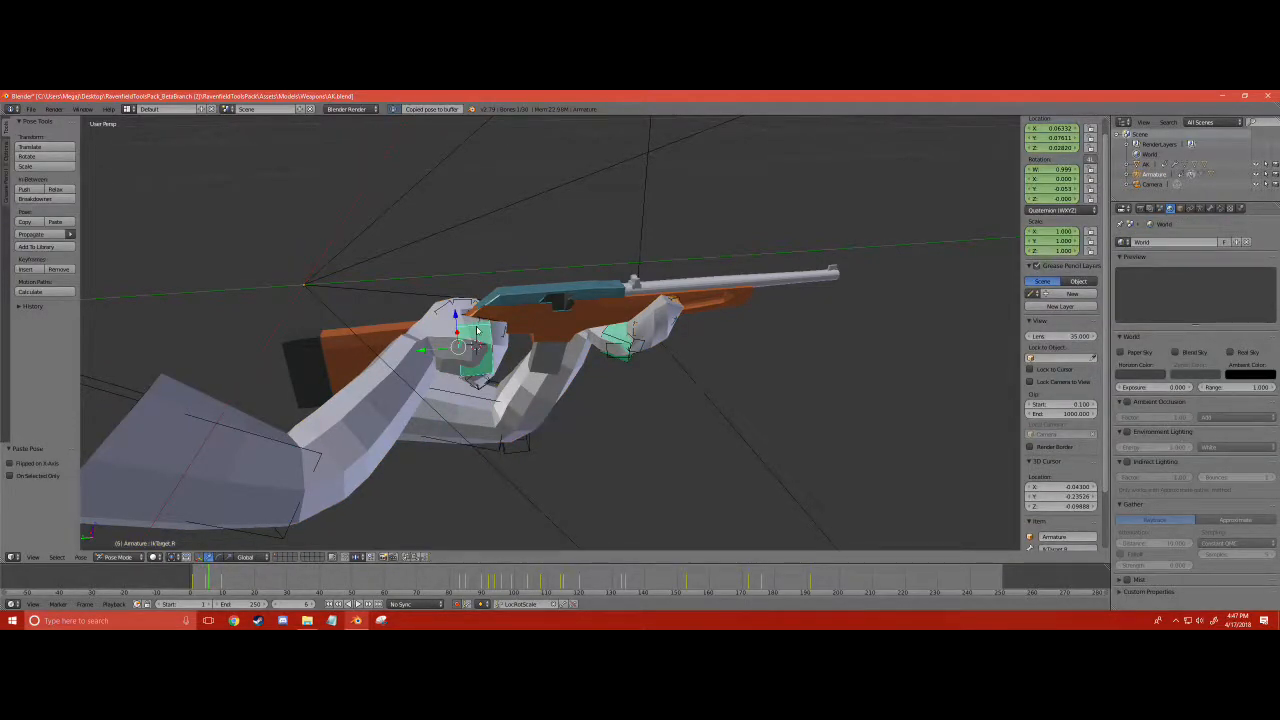
key("alt+a")
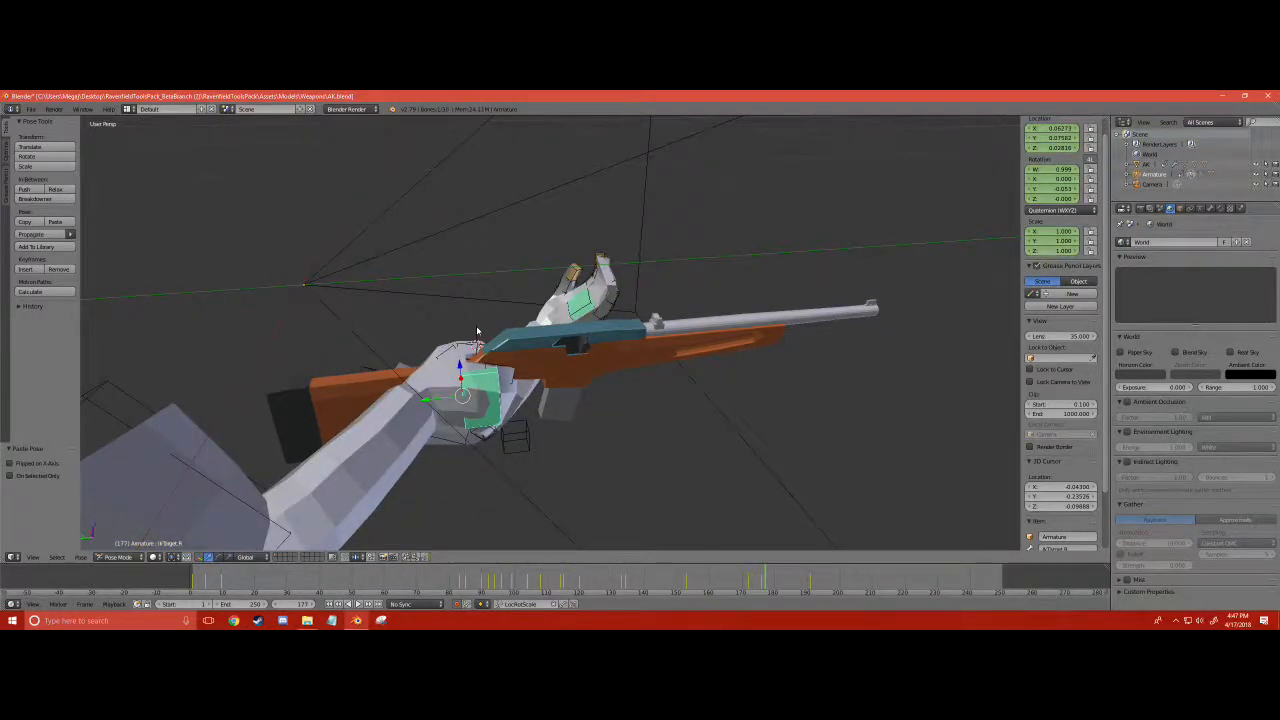
middle_click_drag(558, 321, 420, 335)
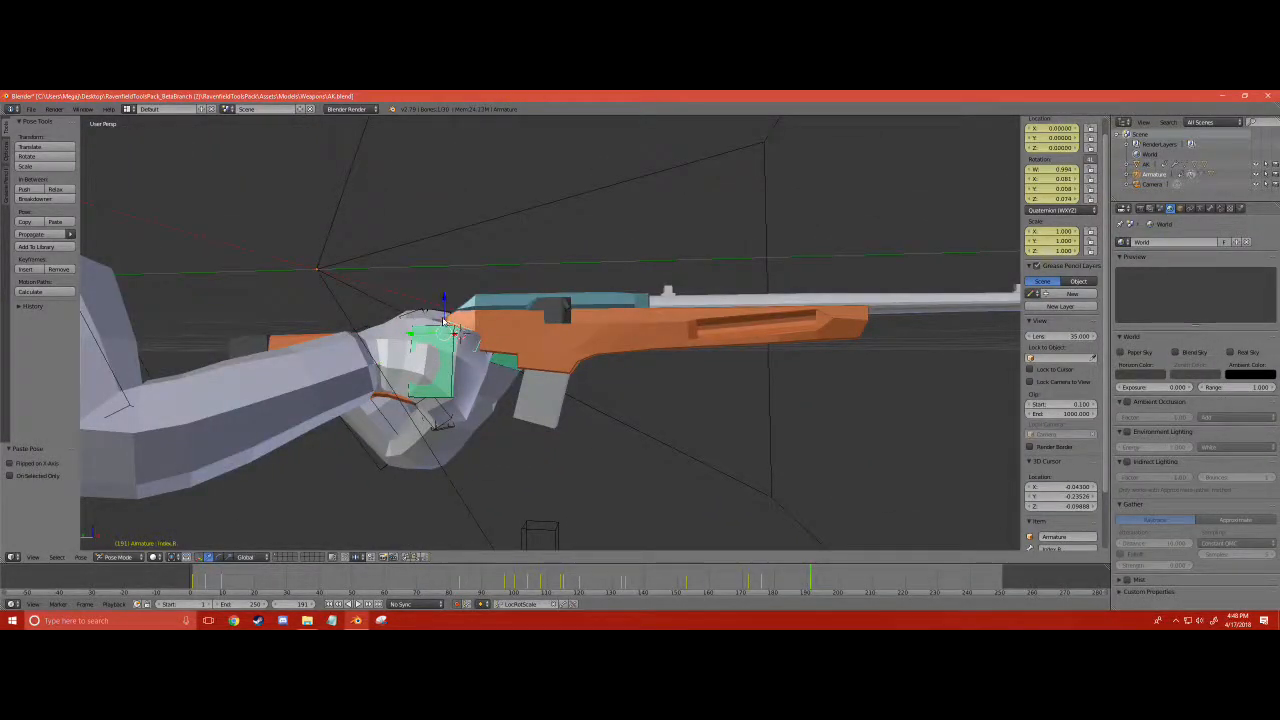
- Try shifting the right index finger bone at frame 191 and undo the change
left_click(433, 330)
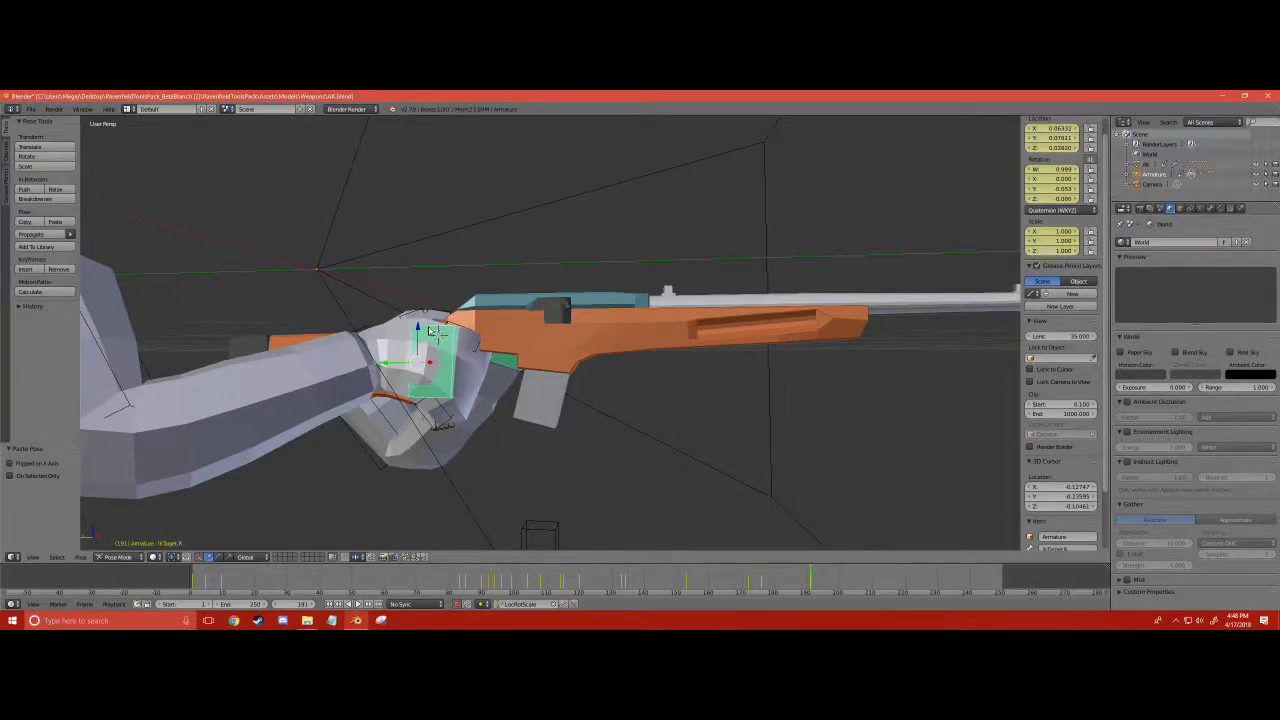
left_click_drag(430, 330, 432, 362)
key("ctrl+z")
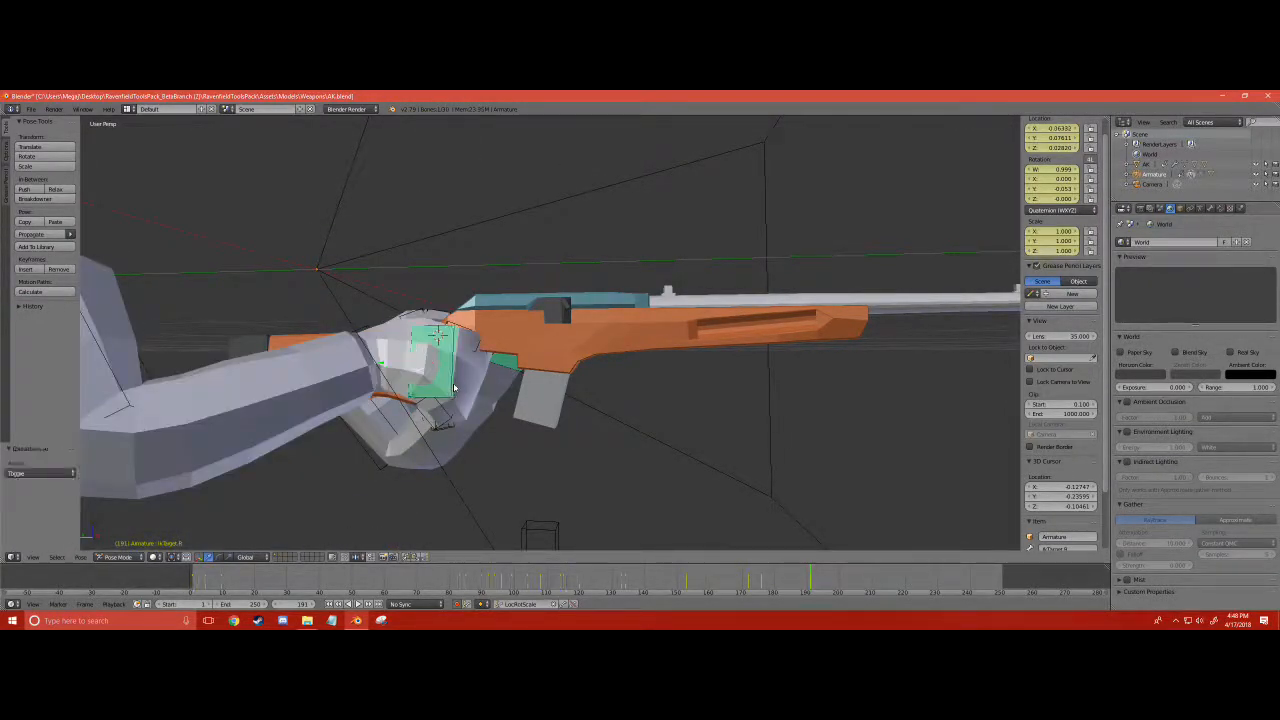
- Deselect all bones, review both hands around the carbine and switch to the camera view
key("a")
scroll(452, 390, "down", 3)
middle_click_drag(452, 390, 609, 419)
scroll(609, 419, "up", 3)
key("KP_0")
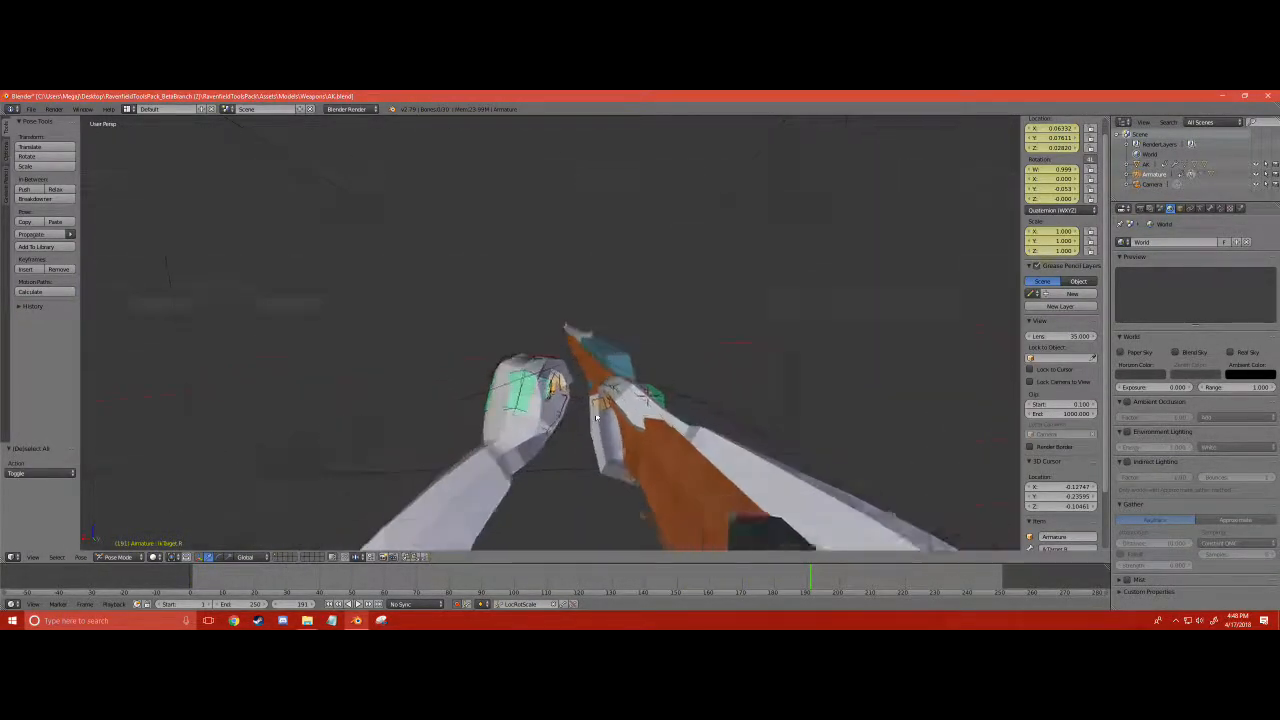
- Scrub the animation back from frame 191 to frame 1 through the camera to examine the hands and carbine
key("Down")
key("Left")
key("Left")
key("Left")
key("Left")
key("Left")
key("Left")
key("Left")
key("Left")
key("Left")
key("Left")
key("Left")
key("Left")
key("Left")
key("Left")
key("Left")
key("Left")
key("Left")
key("Left")
key("Left")
key("Left")
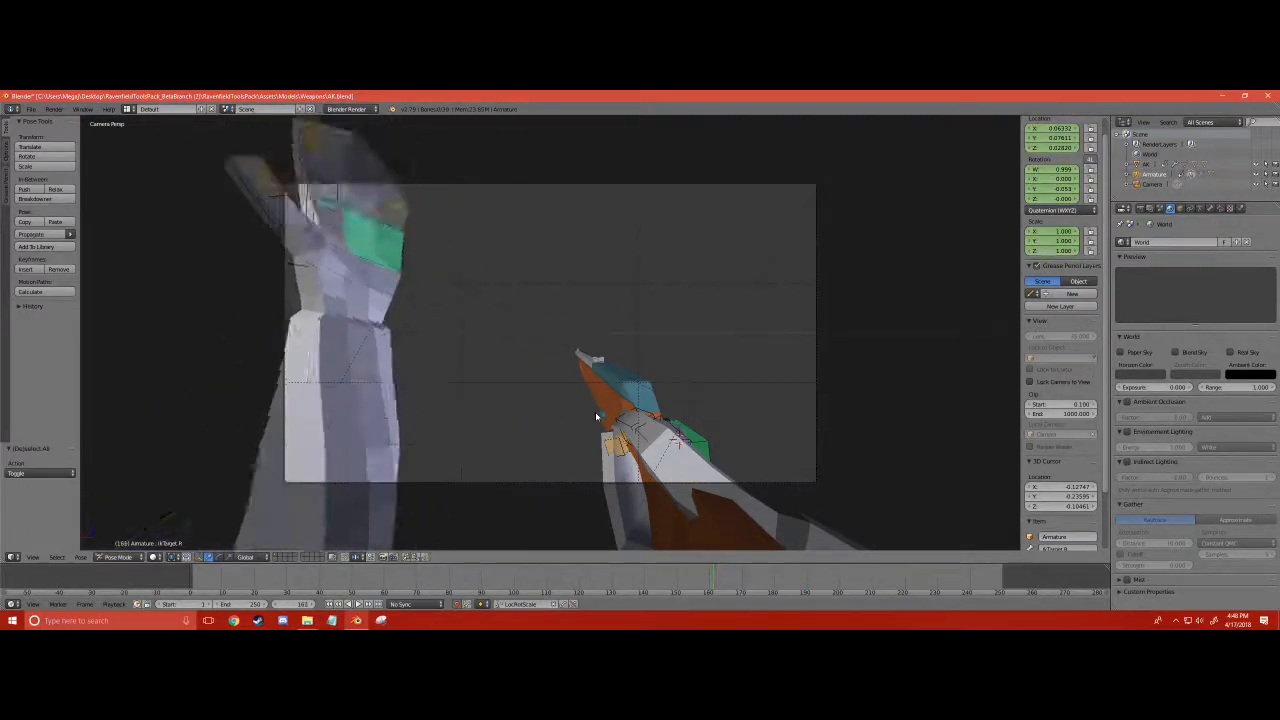
key("Left")
key("Left")
key("Left")
key("Left")
key("Left")
key("Left")
key("Left")
key("Left")
key("Left")
key("Left")
key("Left")
key("Left")
key("Left")
key("Left")
key("Left")
key("Left")
key("Left")
key("Left")
key("Left")
key("Left")
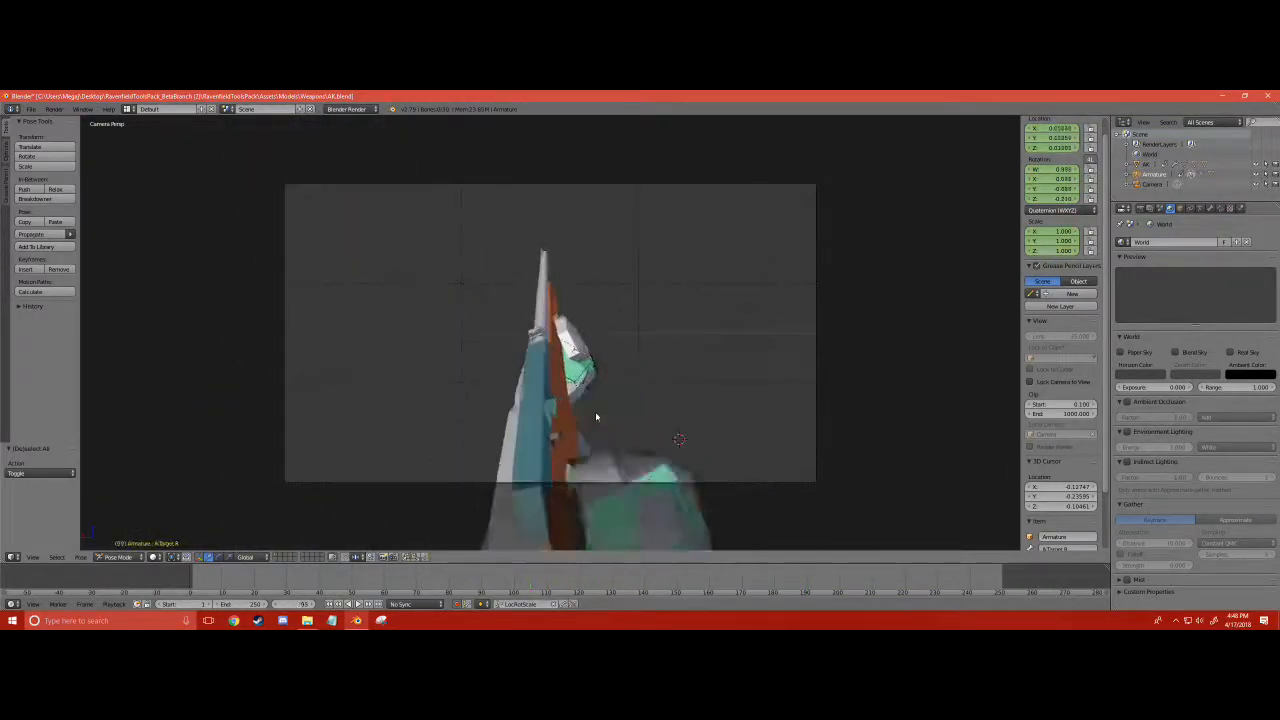
key("Left")
key("Left")
key("Left")
key("Left")
key("Left")
key("Left")
key("Left")
key("Left")
key("Left")
key("Left")
key("Left")
key("Left")
key("Left")
key("Left")
key("Left")
key("Left")
key("Left")
key("Left")
key("Left")
key("Left")
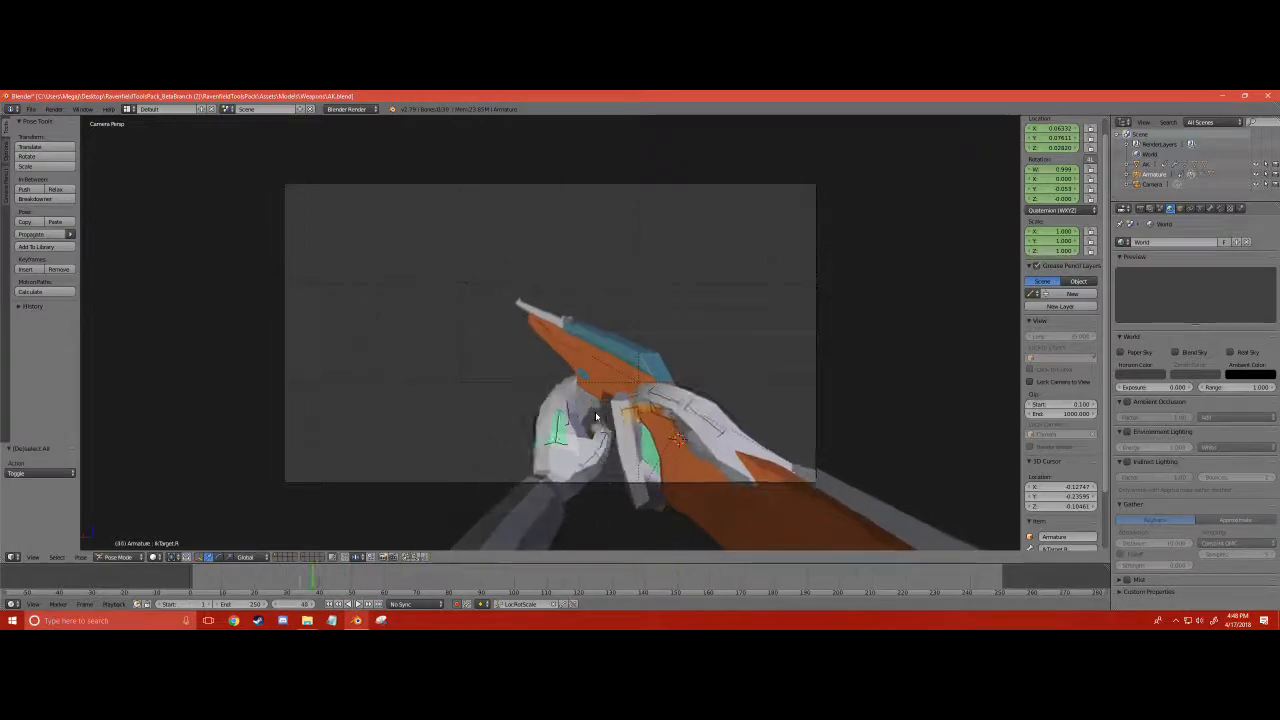
key("Right")
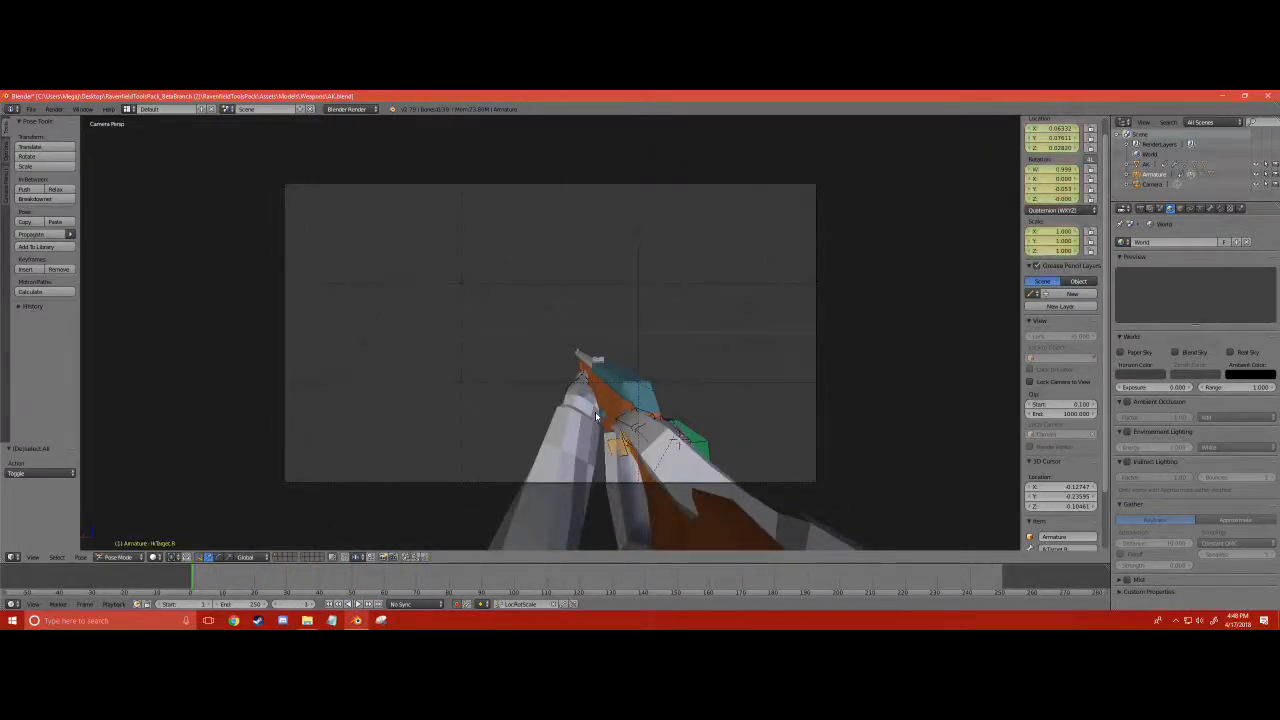